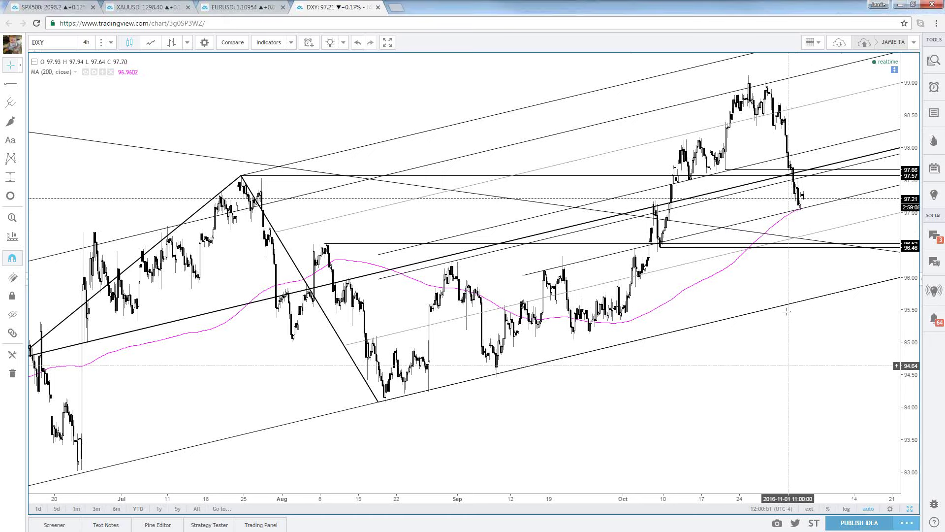
# Step: Examine the rising pitchfork on the DXY 4-hour chart, from the May low through the early-November decline
pyautogui.scroll(-5, 788, 312)
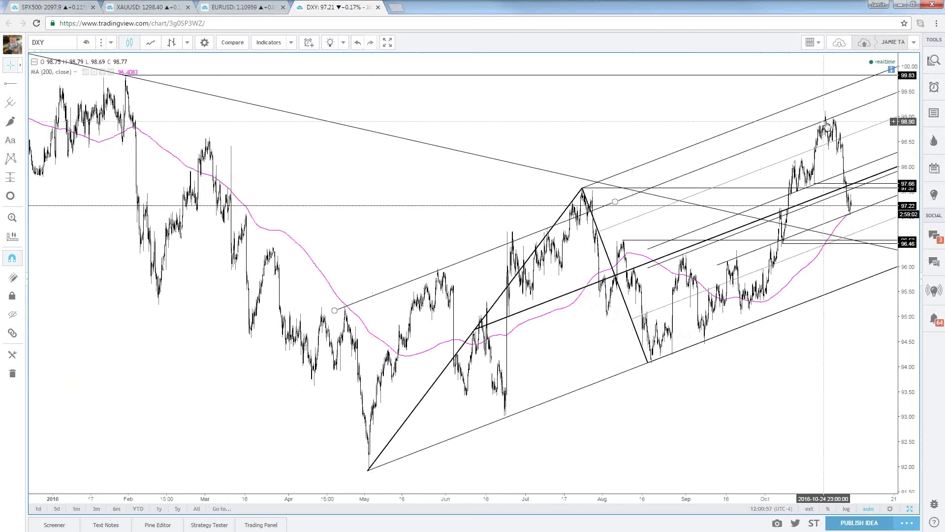
pyautogui.scroll(2, 798, 109)
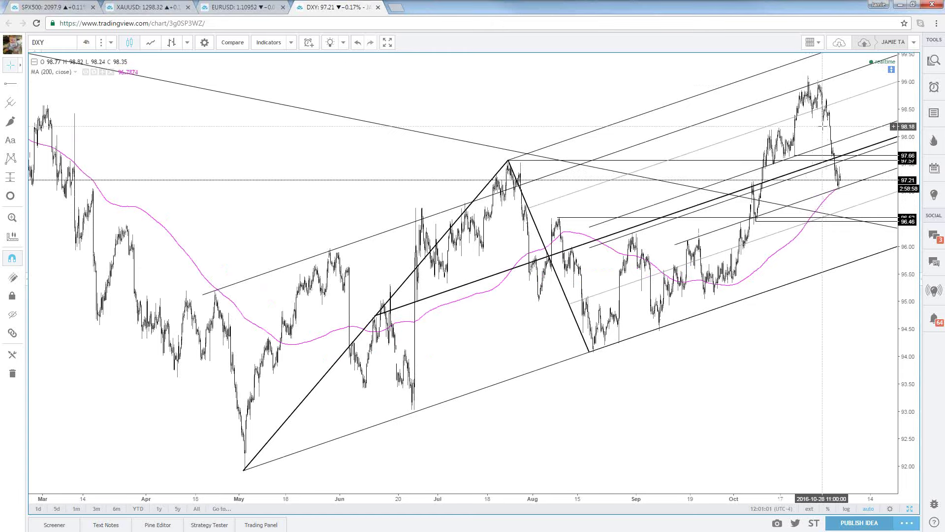
pyautogui.scroll(1, 820, 147)
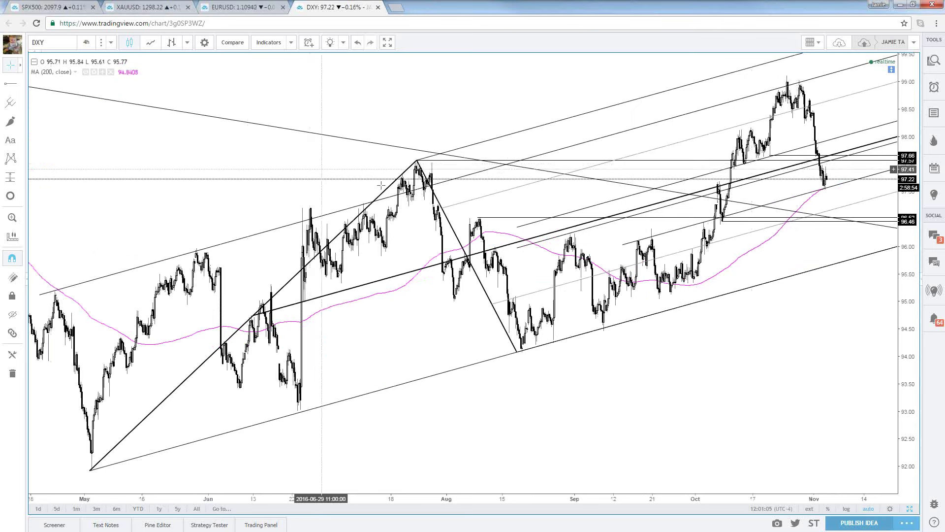
pyautogui.scroll(1, 626, 211)
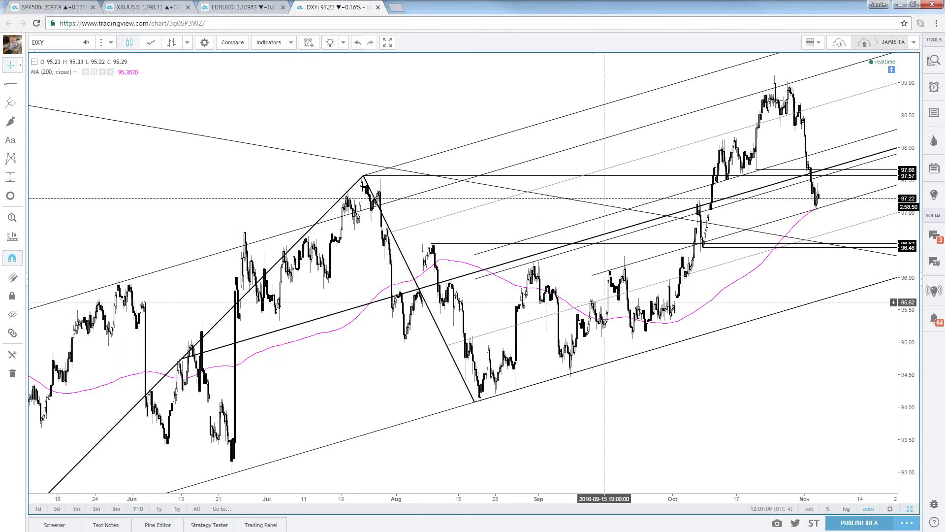
pyautogui.scroll(-1, 788, 109)
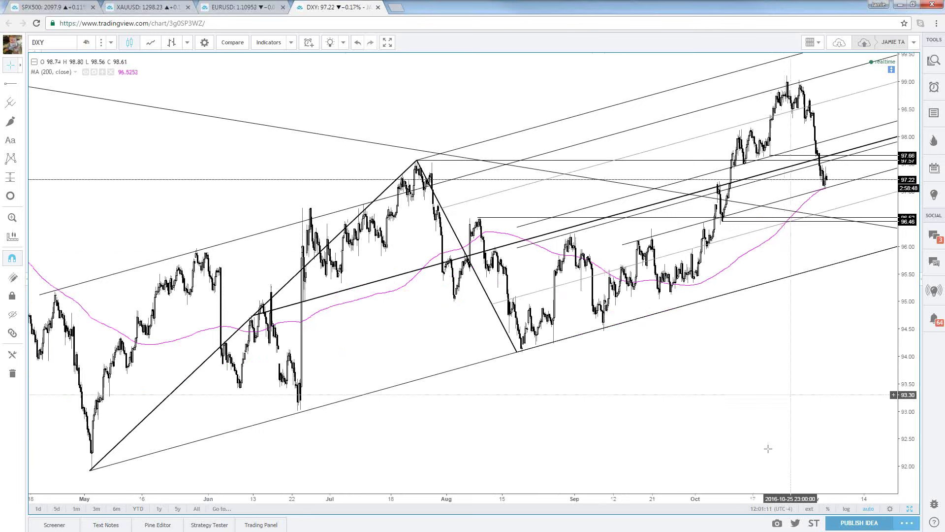
pyautogui.scroll(1, 762, 446)
pyautogui.scroll(-2, 763, 447)
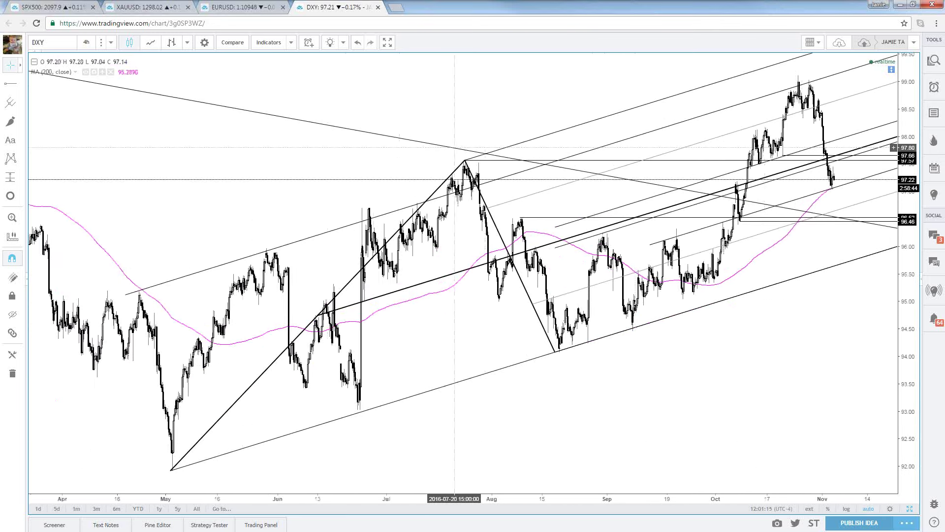
pyautogui.scroll(1, 98, 374)
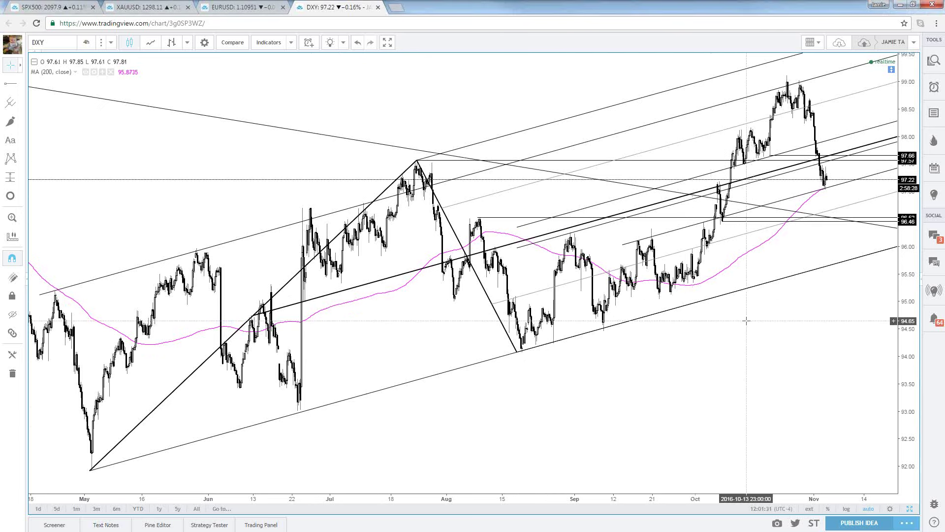
# Step: Review the latest DXY pullback against the pitchfork's median line and the horizontal levels at 97.66, 97.57 and 96.46
pyautogui.scroll(-1, 746, 321)
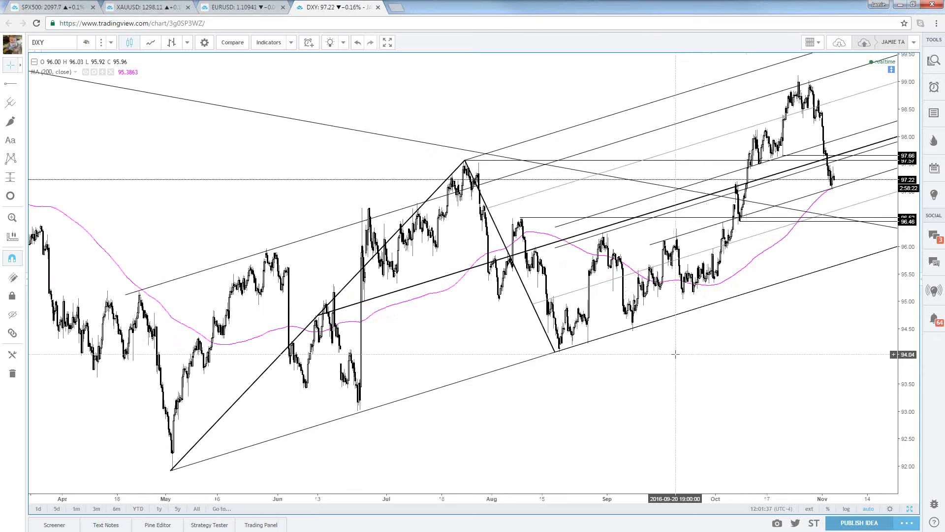
pyautogui.scroll(-1, 674, 355)
pyautogui.scroll(1, 674, 355)
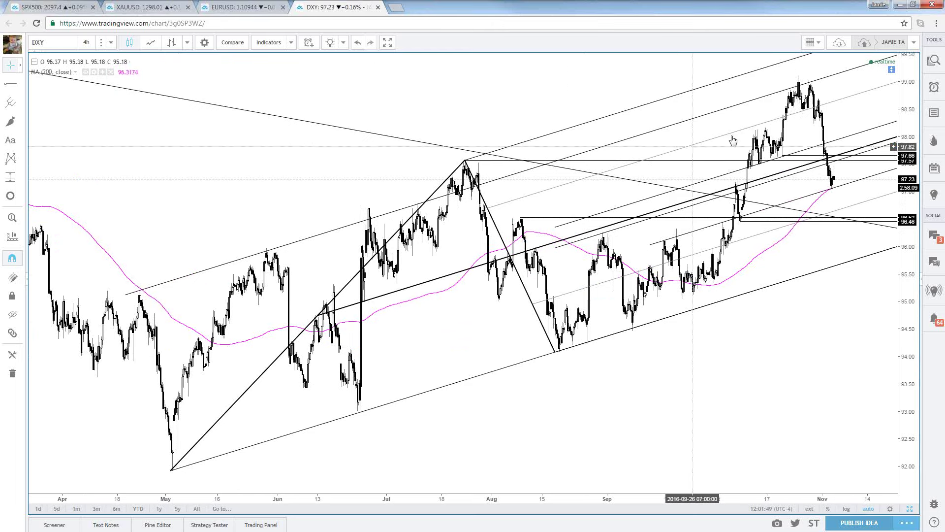
pyautogui.scroll(1, 500, 462)
pyautogui.scroll(-1, 493, 458)
pyautogui.scroll(-1, 492, 449)
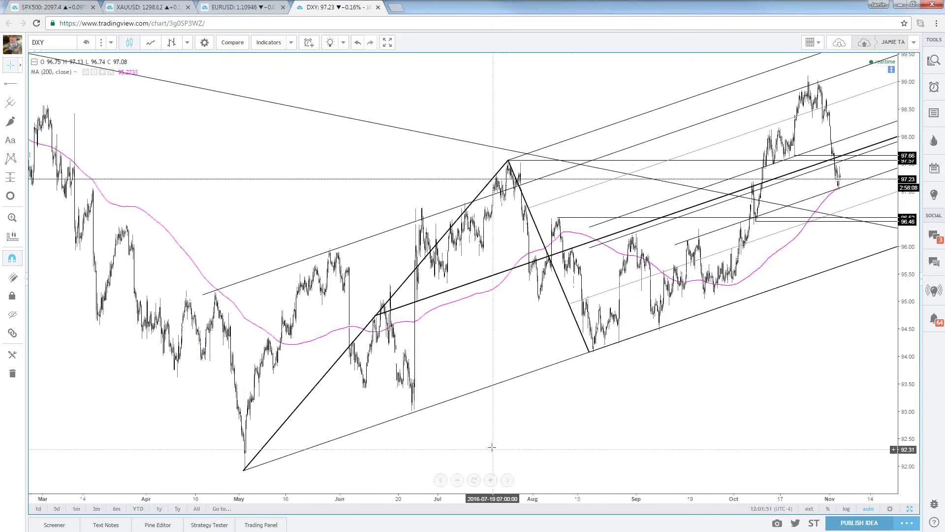
pyautogui.scroll(1, 185, 448)
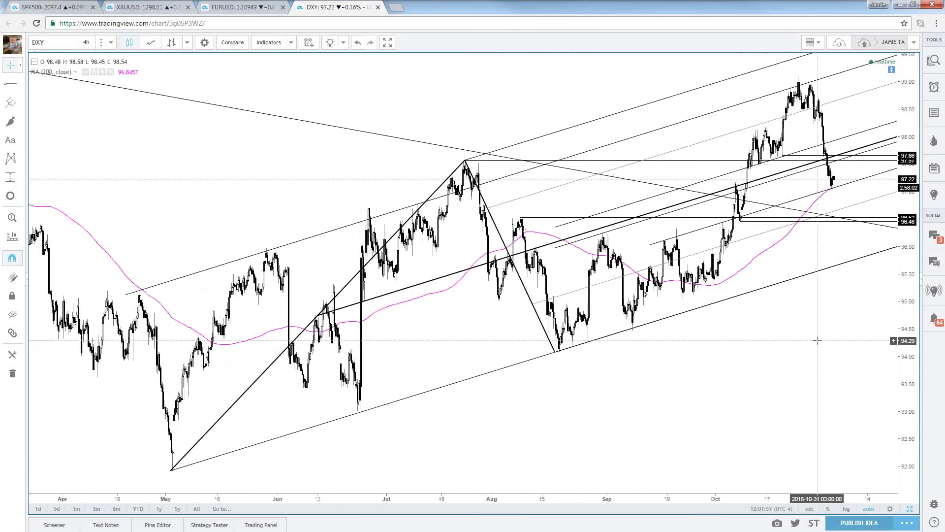
pyautogui.scroll(1, 806, 389)
pyautogui.scroll(-1, 804, 388)
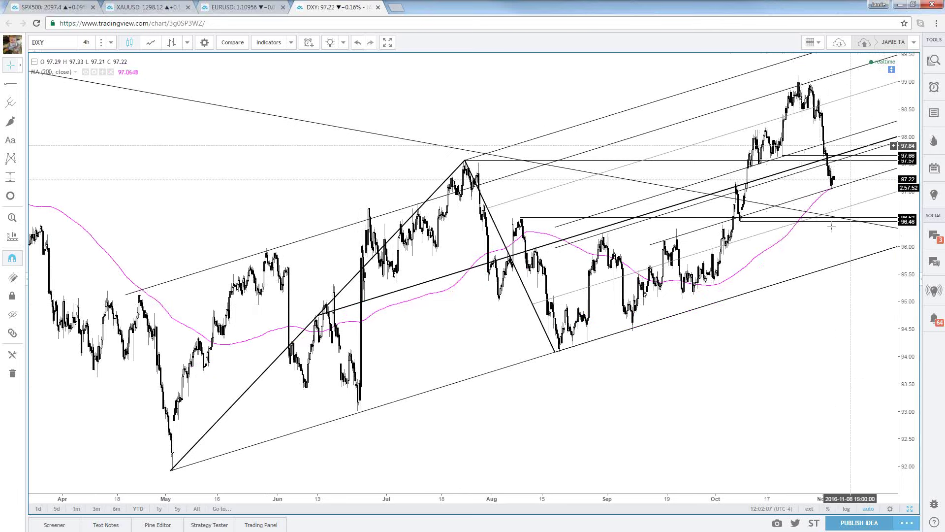
pyautogui.scroll(2, 831, 304)
pyautogui.scroll(2, 831, 305)
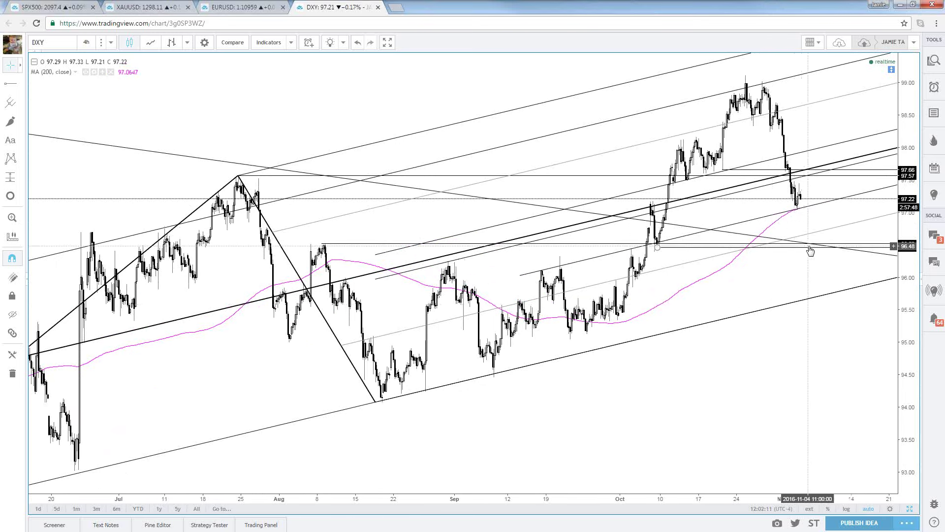
# Step: Inspect the long descending trendline from the December 2015 high and the 99.83 level across the wider DXY price history
pyautogui.scroll(-2, 827, 316)
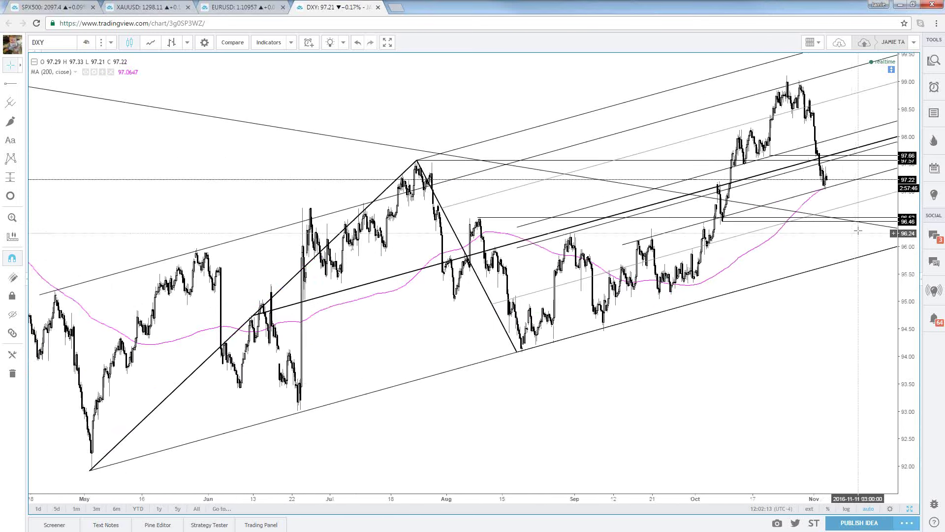
pyautogui.scroll(-2, 837, 374)
pyautogui.scroll(-2, 820, 366)
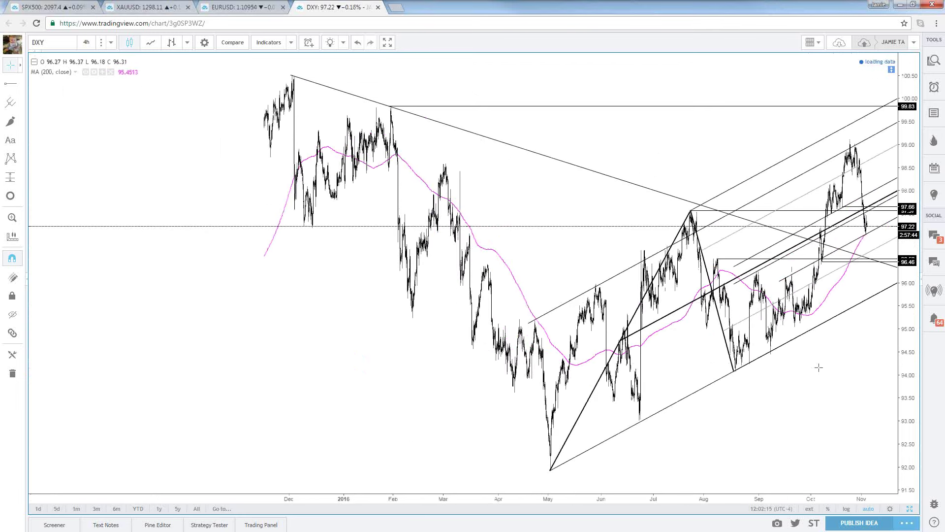
pyautogui.moveTo(312, 299); pyautogui.dragTo(261, 299)
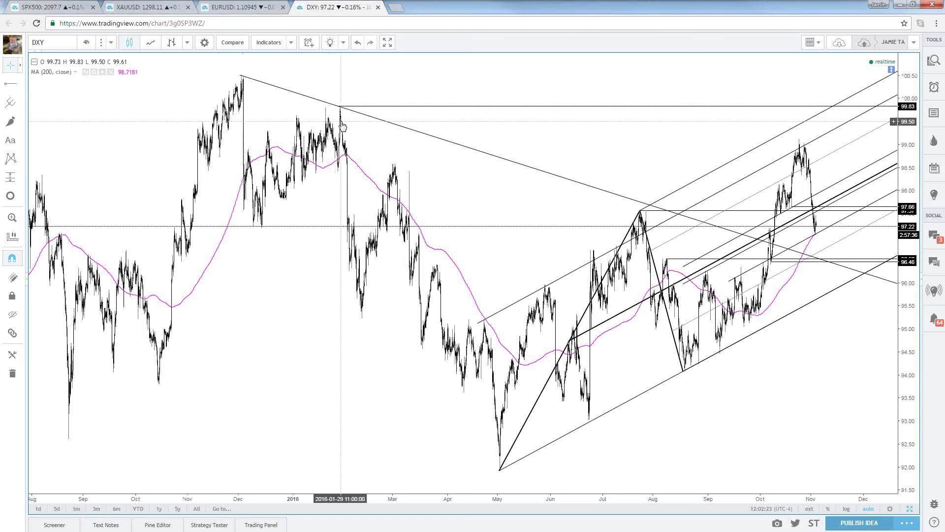
pyautogui.scroll(1, 343, 123)
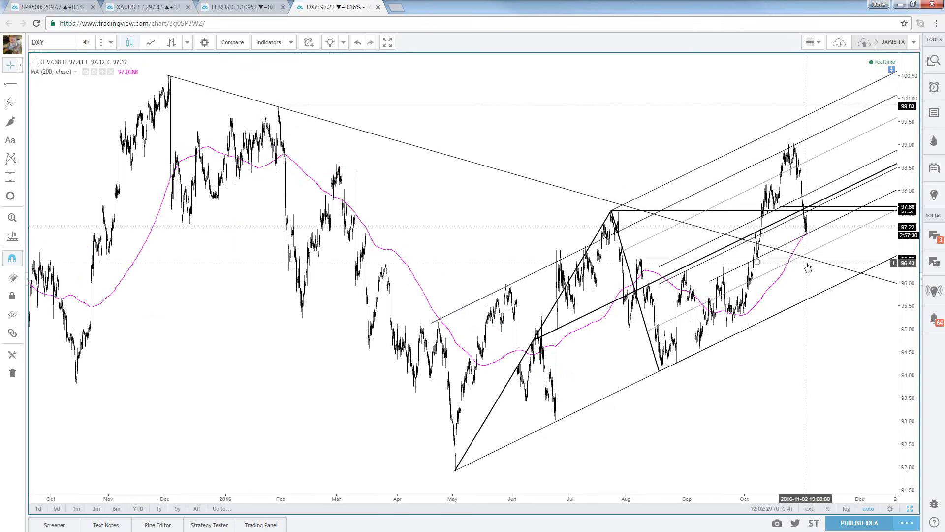
pyautogui.scroll(2, 808, 268)
pyautogui.scroll(3, 808, 267)
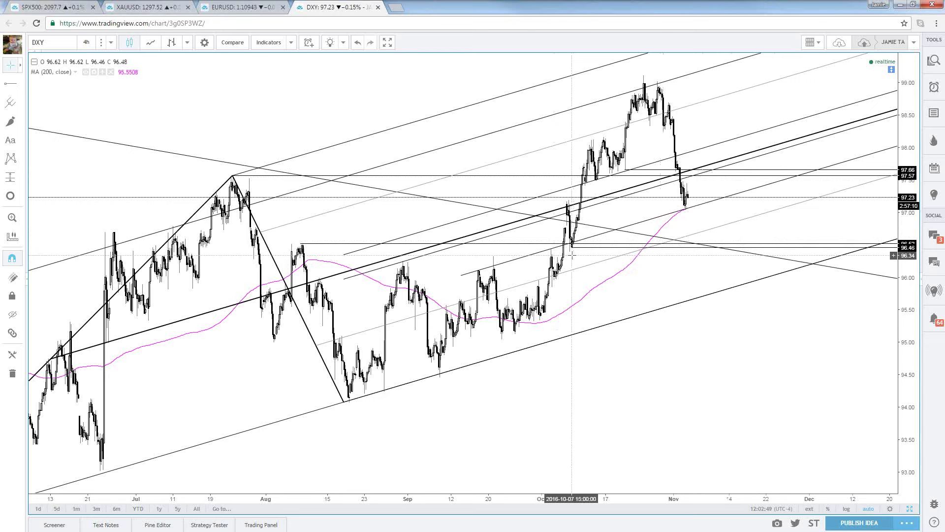
# Step: Examine where the descending trendline crosses the 96.46 and 96.52 horizontal levels, just ahead of the current price
pyautogui.scroll(1, 572, 253)
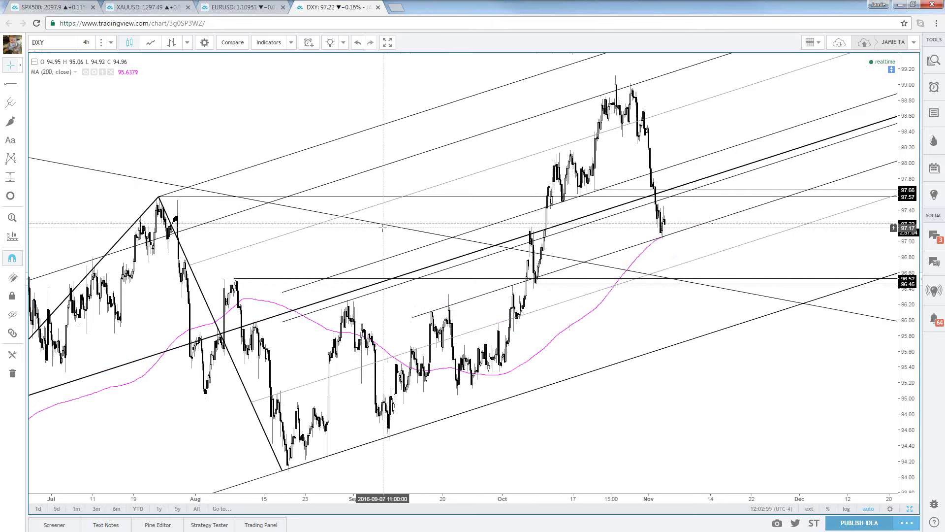
pyautogui.scroll(-1, 383, 228)
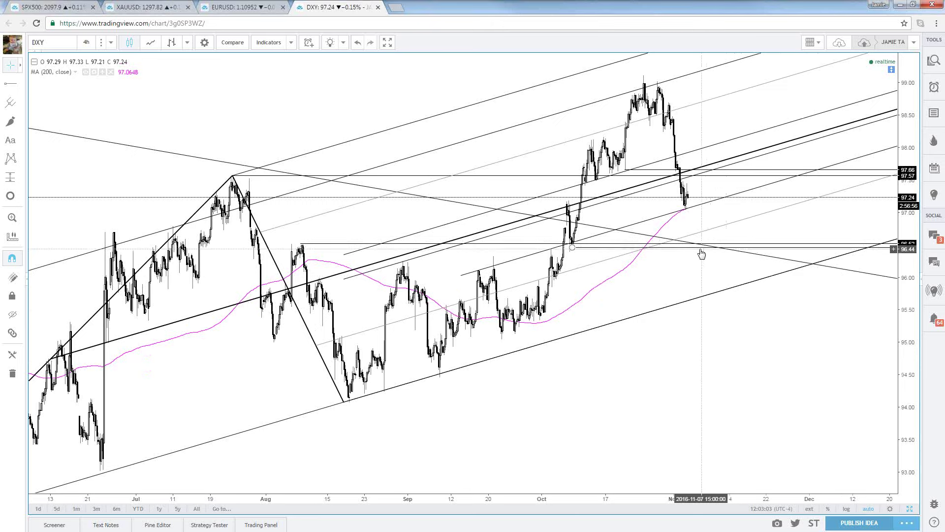
pyautogui.scroll(-1, 400, 405)
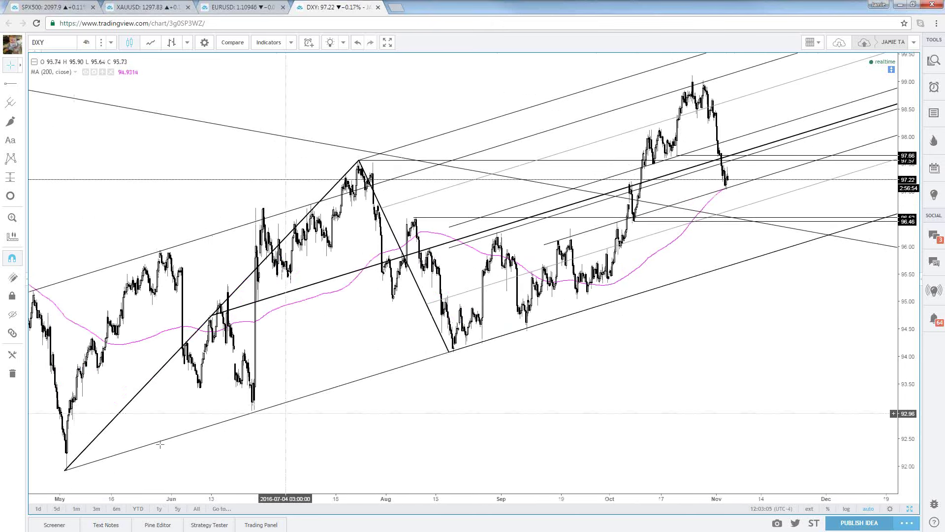
pyautogui.scroll(2, 710, 302)
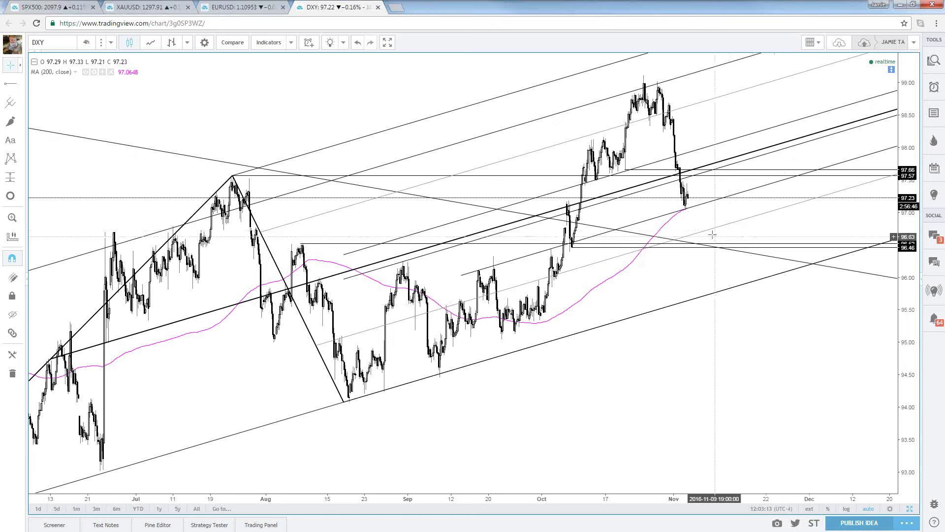
pyautogui.scroll(1, 697, 246)
pyautogui.scroll(3, 697, 242)
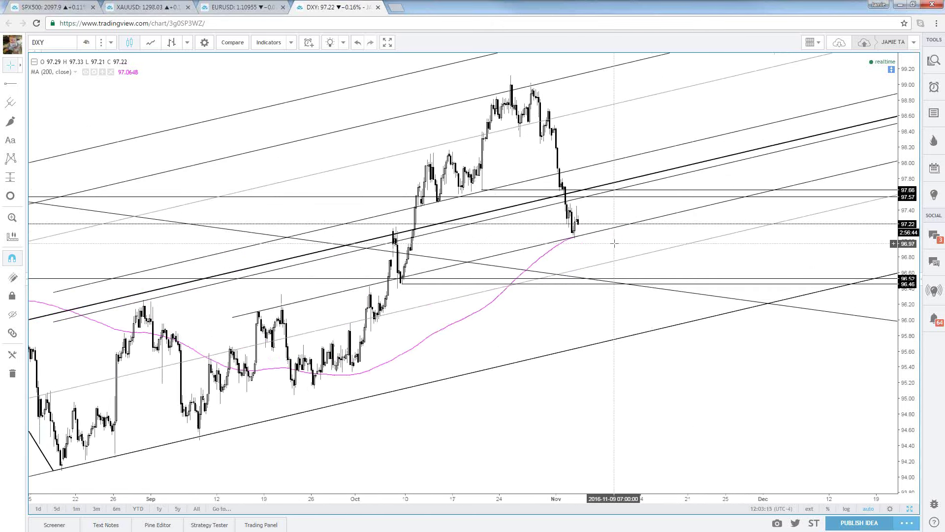
pyautogui.moveTo(577, 255); pyautogui.dragTo(724, 238)
pyautogui.scroll(1, 724, 239)
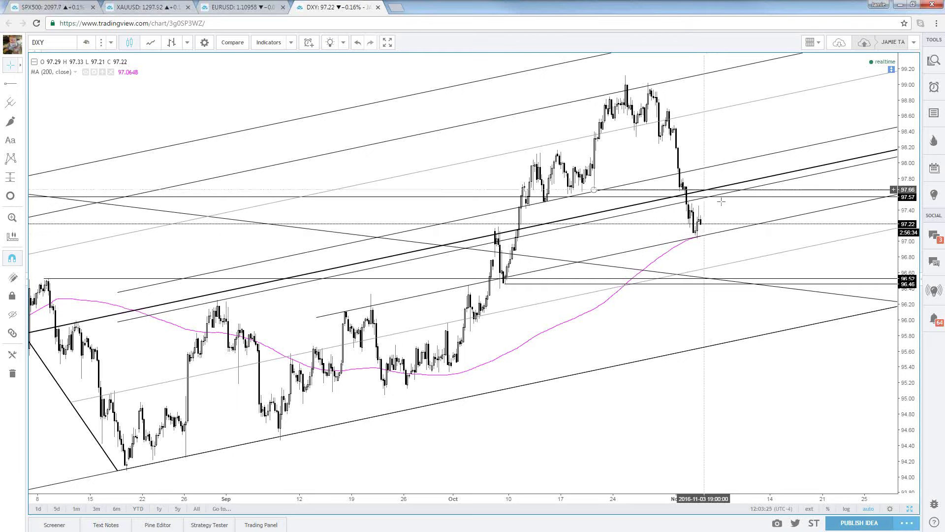
# Step: Study the August-to-November price swings and the recent drop toward the 200-period moving average and the parallel channel line
pyautogui.scroll(-1, 575, 226)
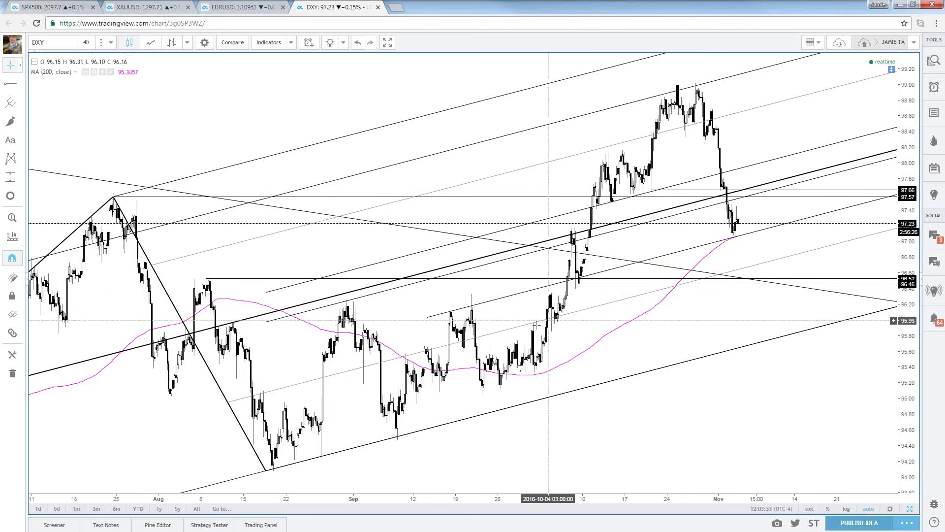
pyautogui.scroll(1, 548, 320)
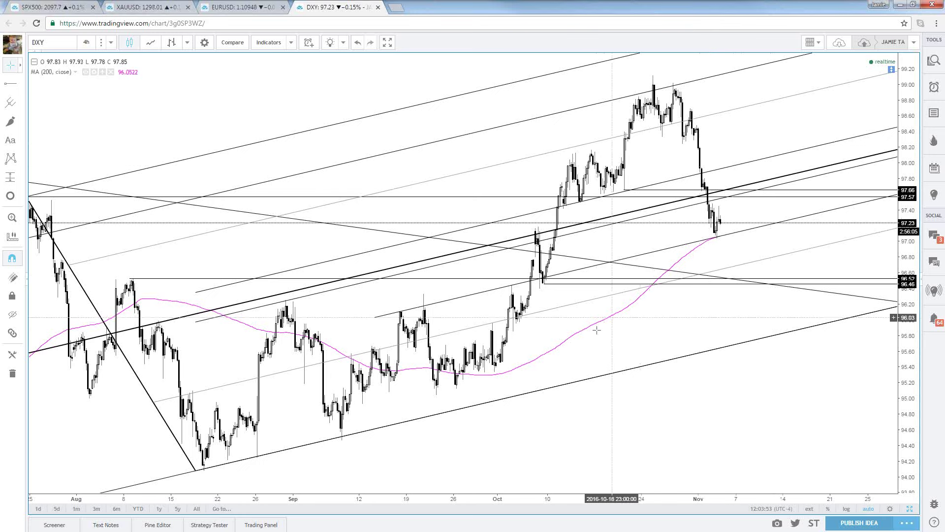
pyautogui.scroll(2, 611, 319)
pyautogui.scroll(-1, 625, 310)
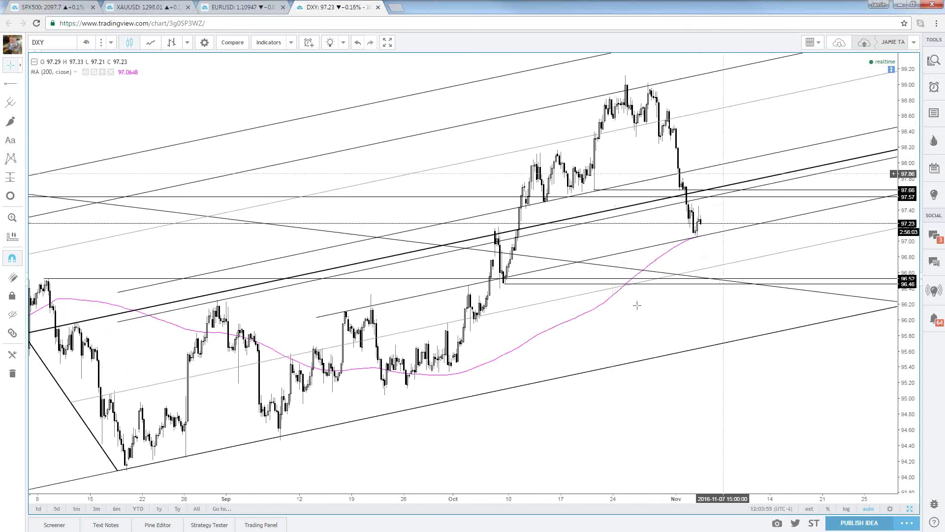
pyautogui.scroll(-2, 709, 202)
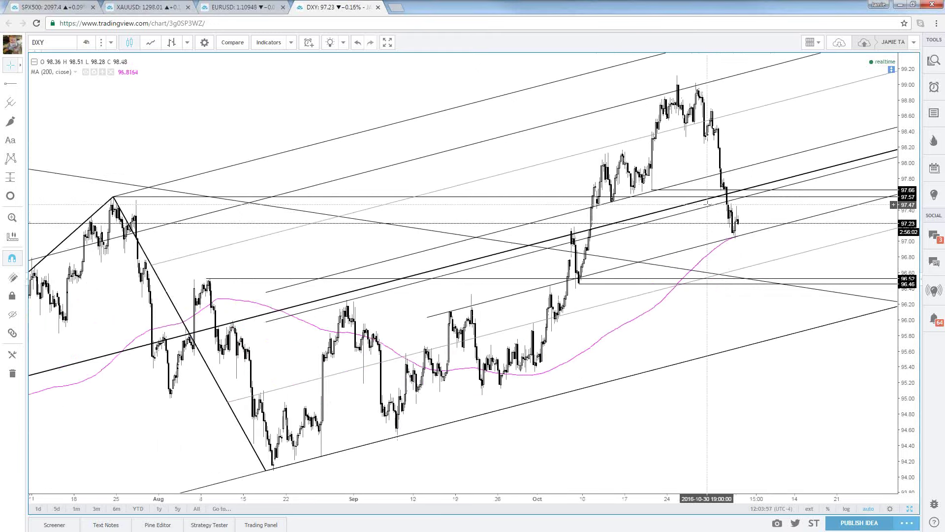
pyautogui.scroll(1, 749, 213)
pyautogui.moveTo(708, 388); pyautogui.dragTo(787, 386)
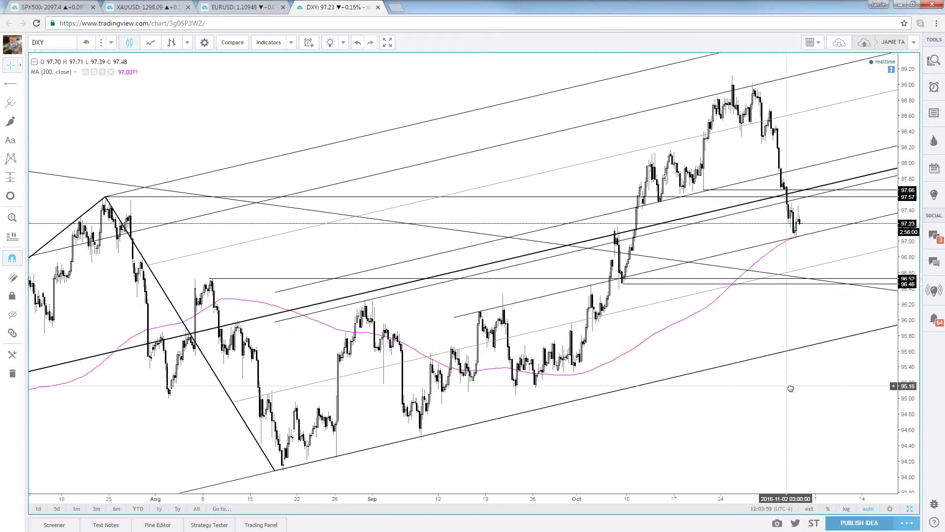
pyautogui.scroll(2, 787, 386)
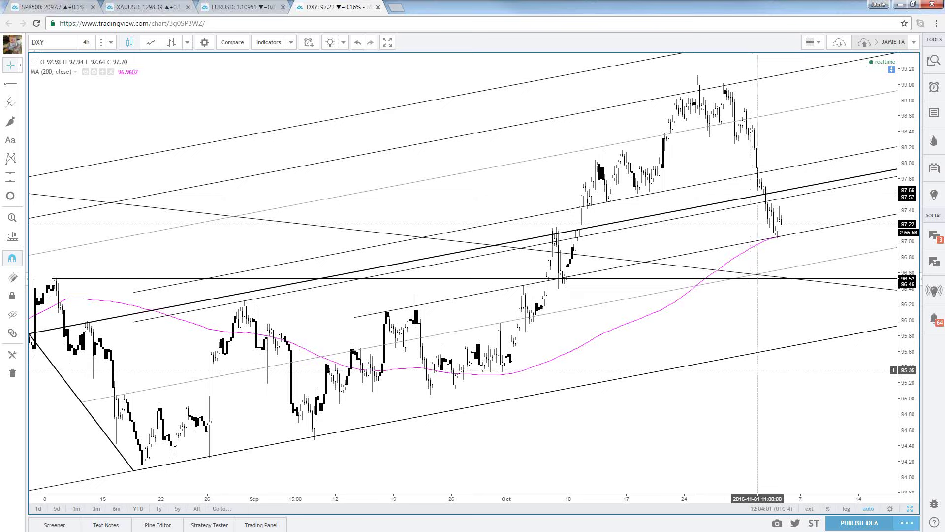
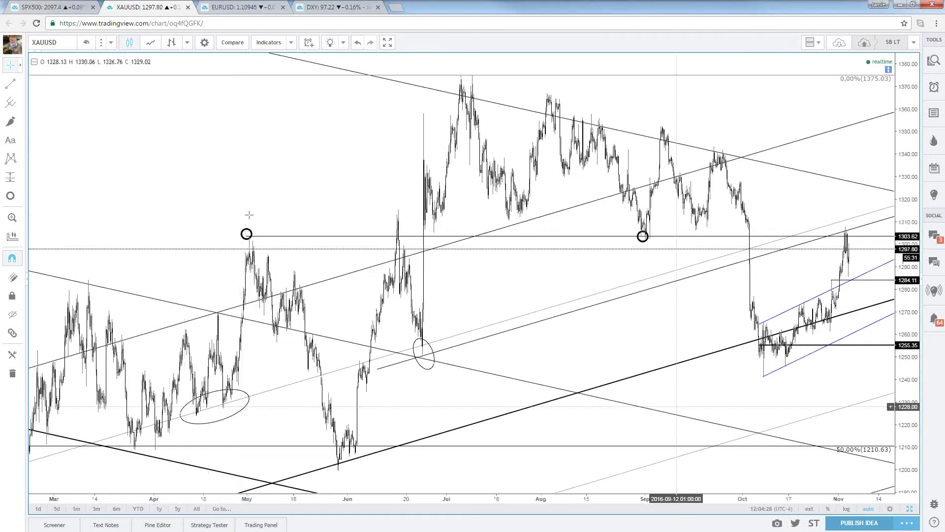
# Step: Examine the 1303.62 horizontal level on the XAUUSD chart against its circled May and September turning points and the recent rebound
pyautogui.scroll(2, 573, 309)
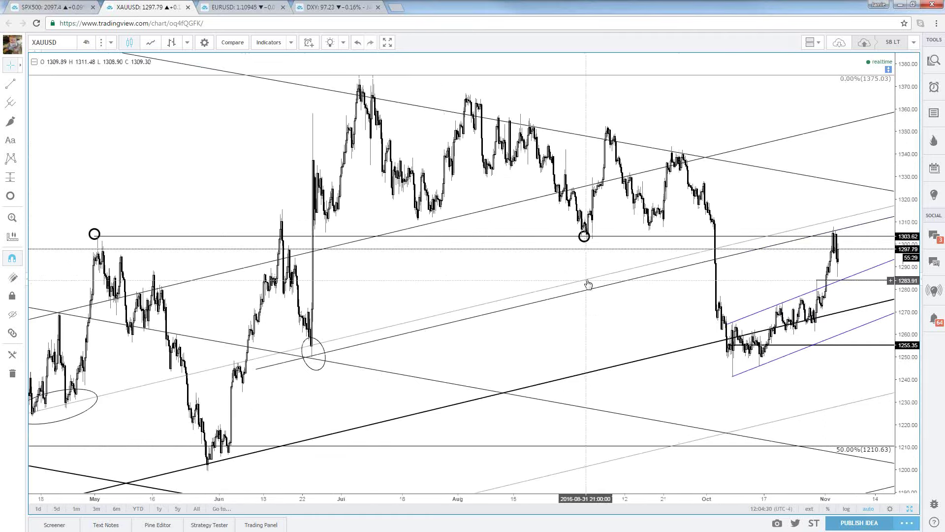
pyautogui.scroll(4, 587, 280)
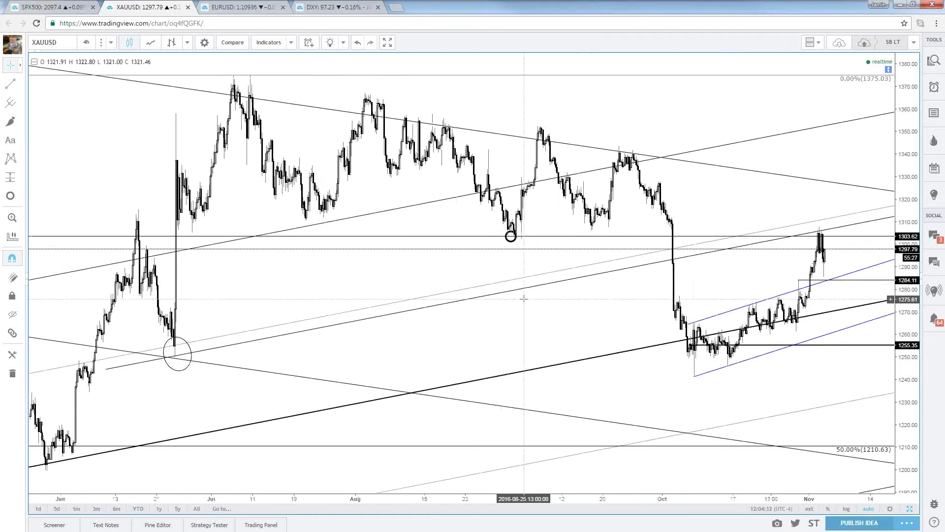
pyautogui.scroll(3, 387, 298)
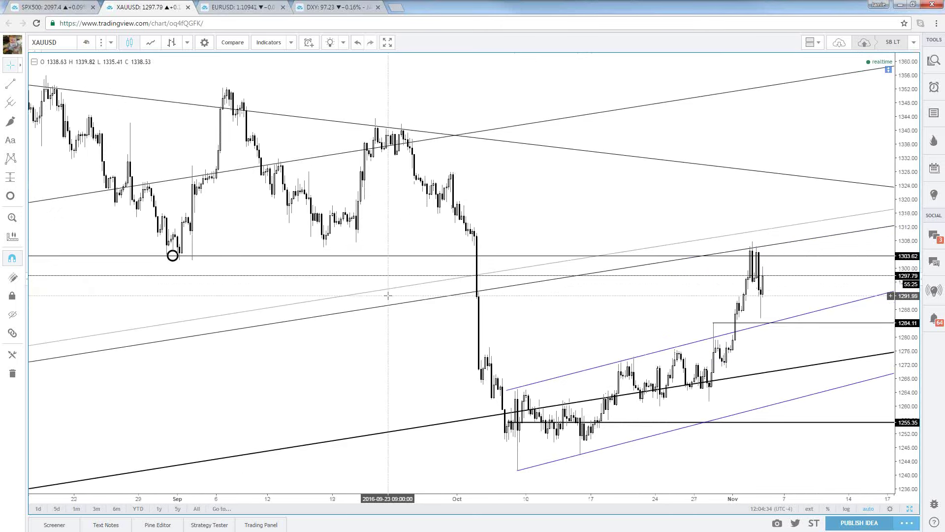
pyautogui.scroll(-2, 389, 257)
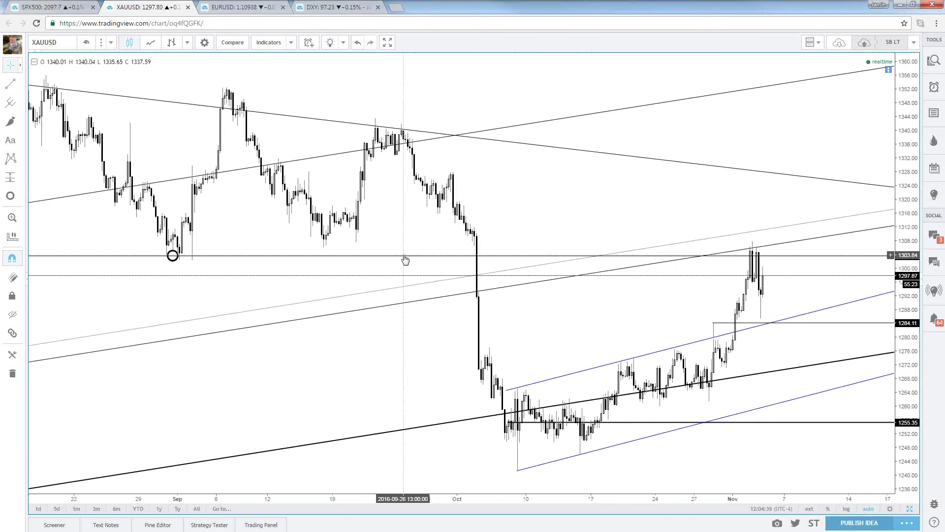
pyautogui.scroll(-5, 404, 259)
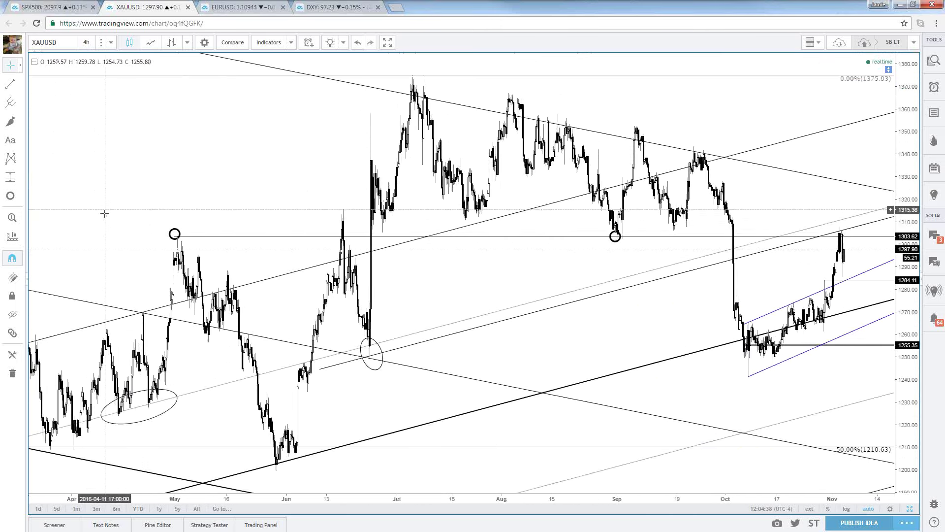
pyautogui.click(615, 235)
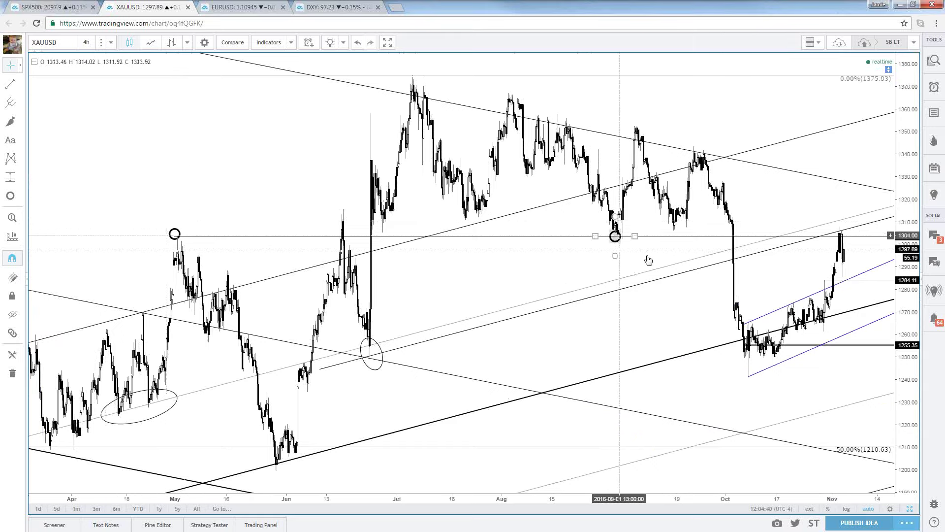
# Step: Study the latest XAUUSD pullback between the 1303.62 level, the 1284.11 level and the blue channel's upper line
pyautogui.scroll(5, 648, 260)
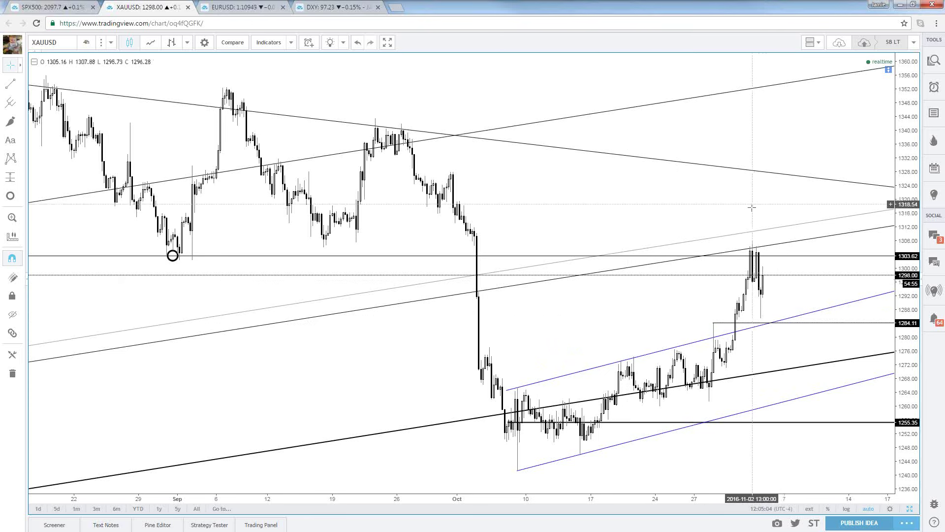
pyautogui.scroll(-4, 752, 207)
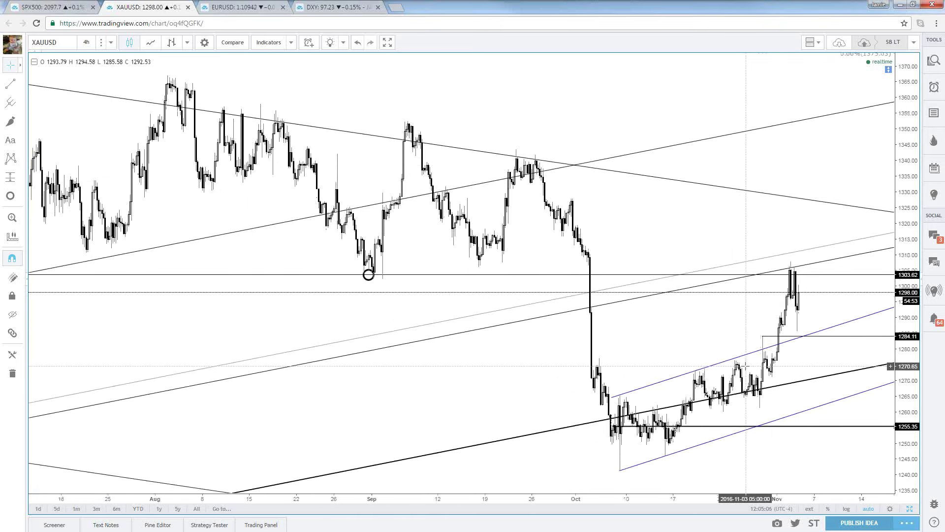
pyautogui.scroll(-2, 259, 312)
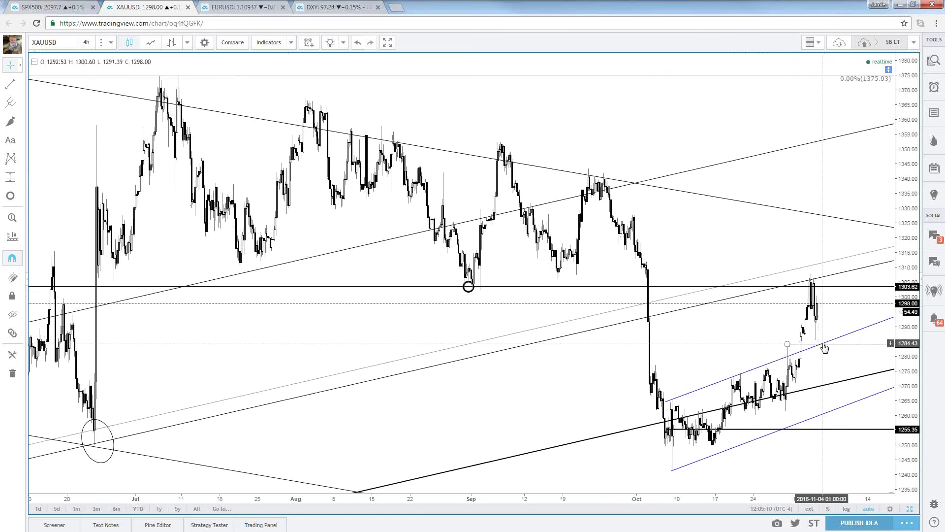
pyautogui.scroll(4, 823, 345)
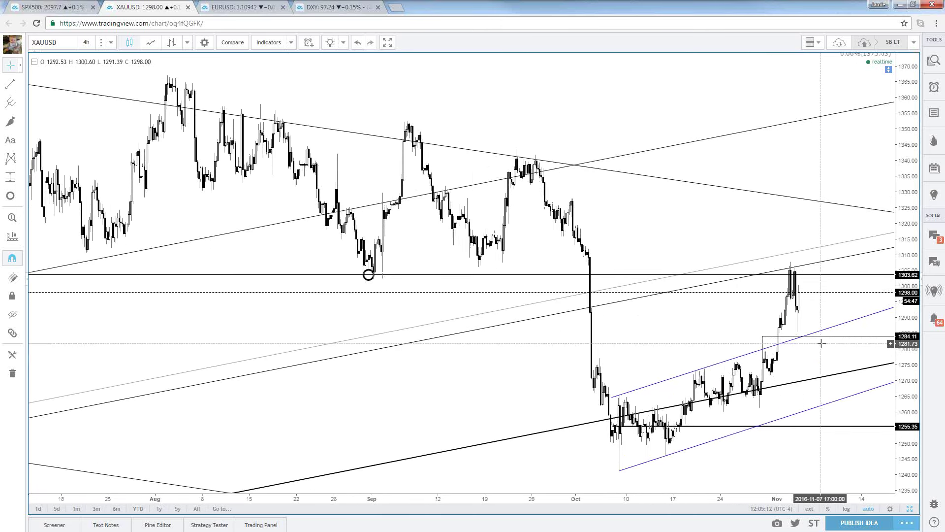
pyautogui.scroll(2, 821, 342)
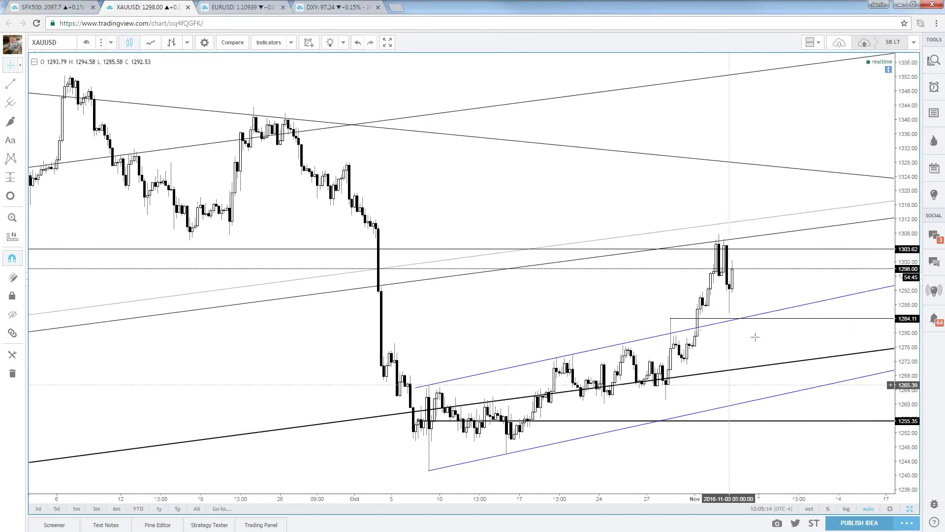
pyautogui.scroll(-5, 704, 394)
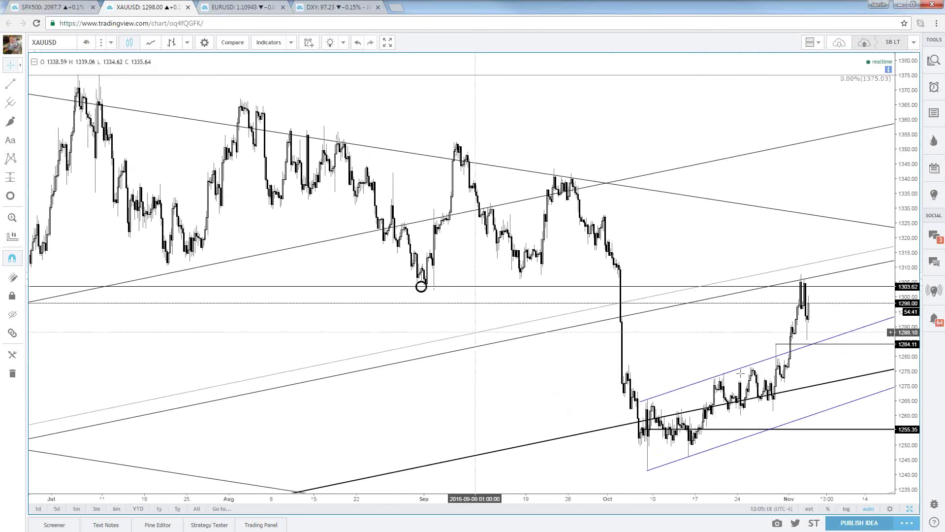
# Step: Review the rising XAUUSD channel from the October lows against the longer trendlines and the 1255.35 level
pyautogui.scroll(-1, 610, 326)
pyautogui.scroll(-1, 611, 326)
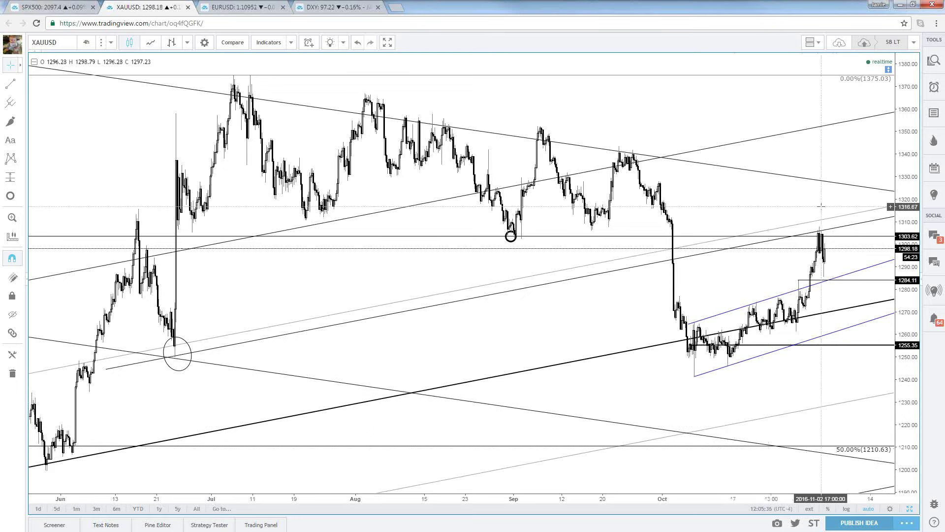
pyautogui.scroll(4, 817, 207)
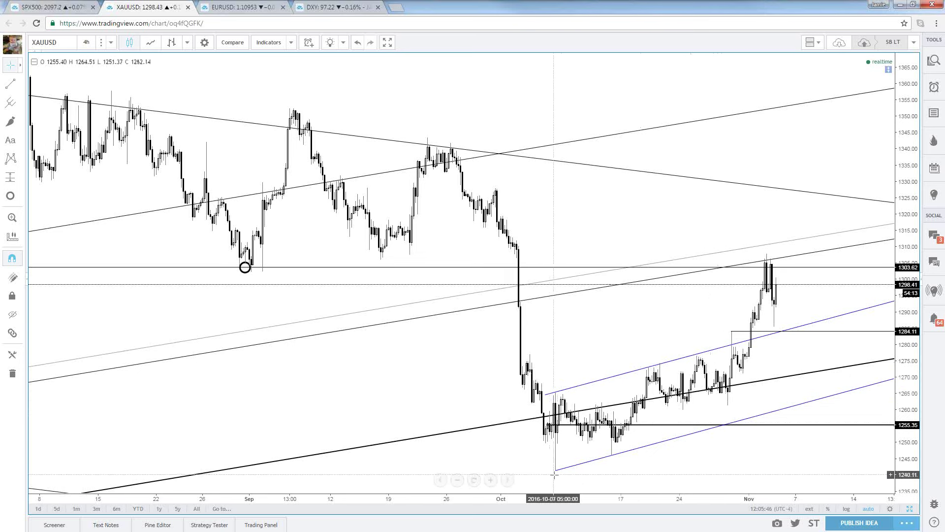
pyautogui.scroll(1, 557, 475)
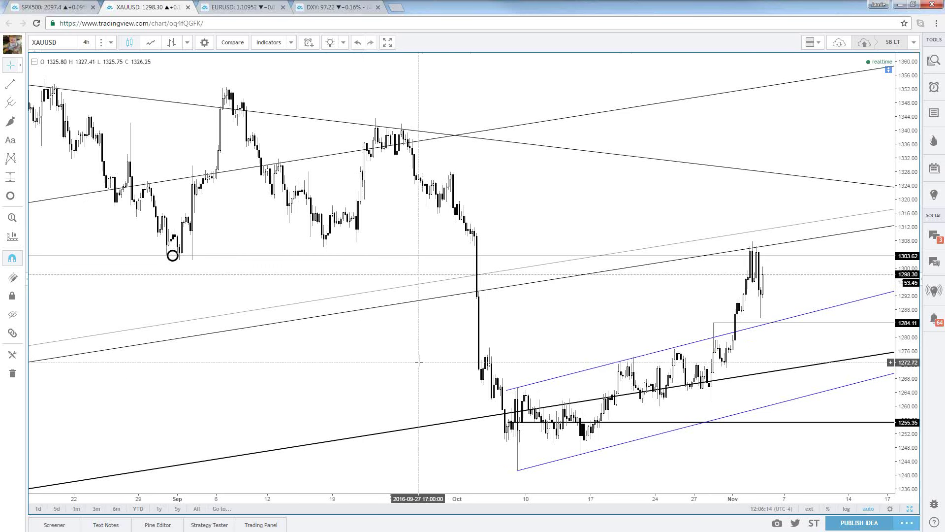
# Step: Switch the chart from XAUUSD to USDCHF
pyautogui.write('USDCHF')
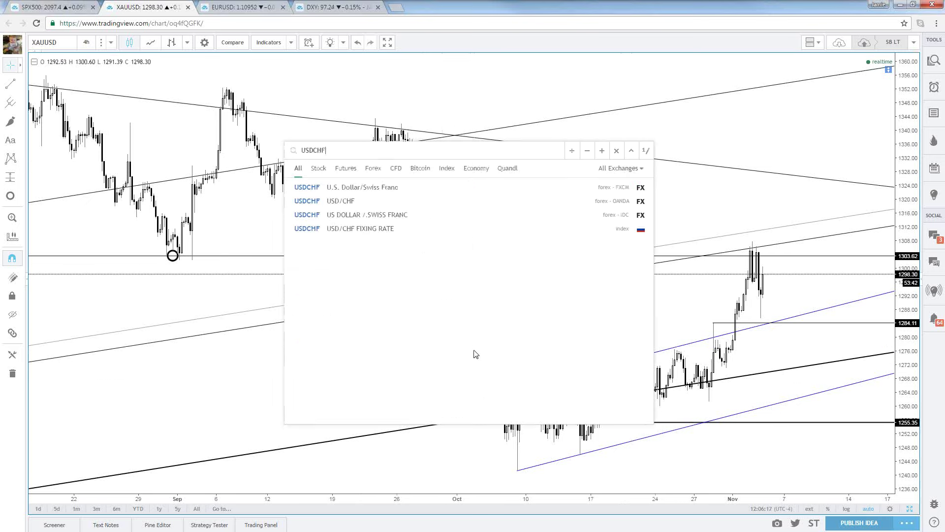
pyautogui.press('Down')
pyautogui.press('Down')
pyautogui.press('Return')
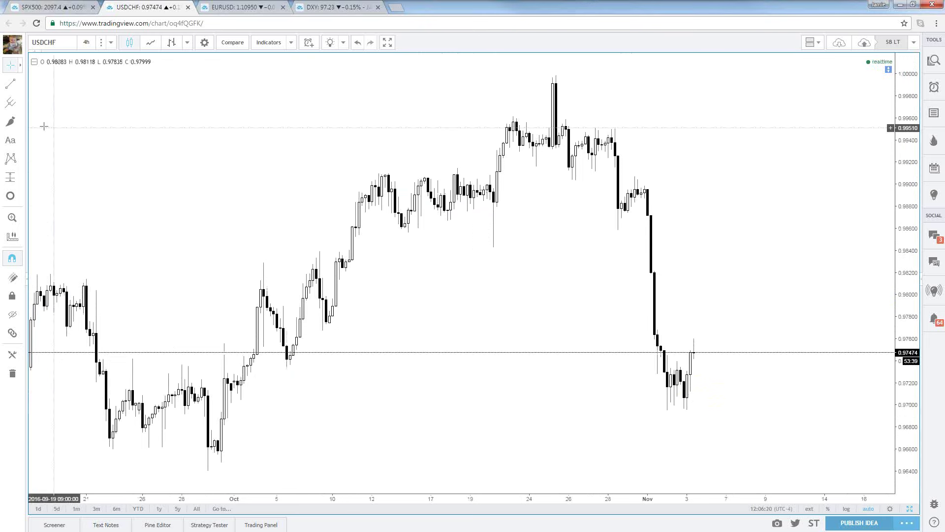
# Step: Draw a descending USDCHF trendline from the October 25 high through the October 28 high, and add two parallel copies under the late-October lows
pyautogui.click(11, 85)
pyautogui.scroll(1, 519, 74)
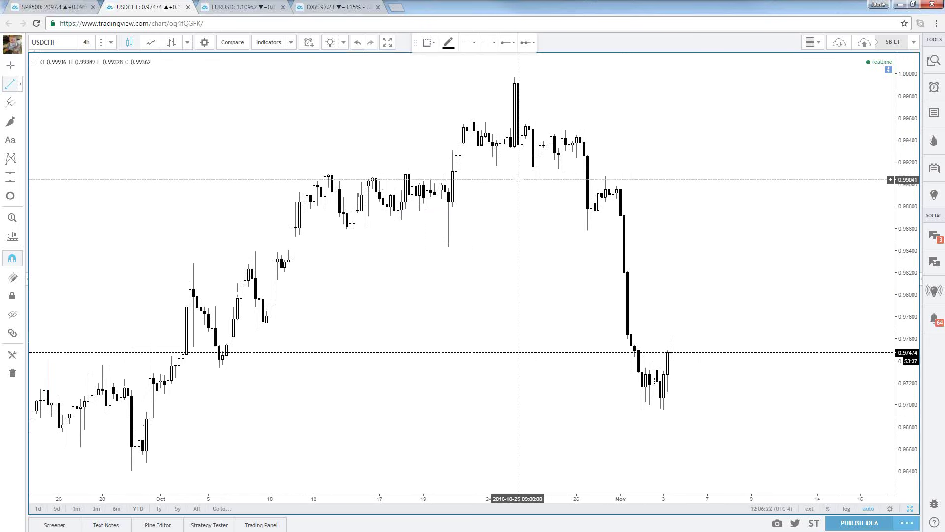
pyautogui.click(519, 72)
pyautogui.click(584, 129)
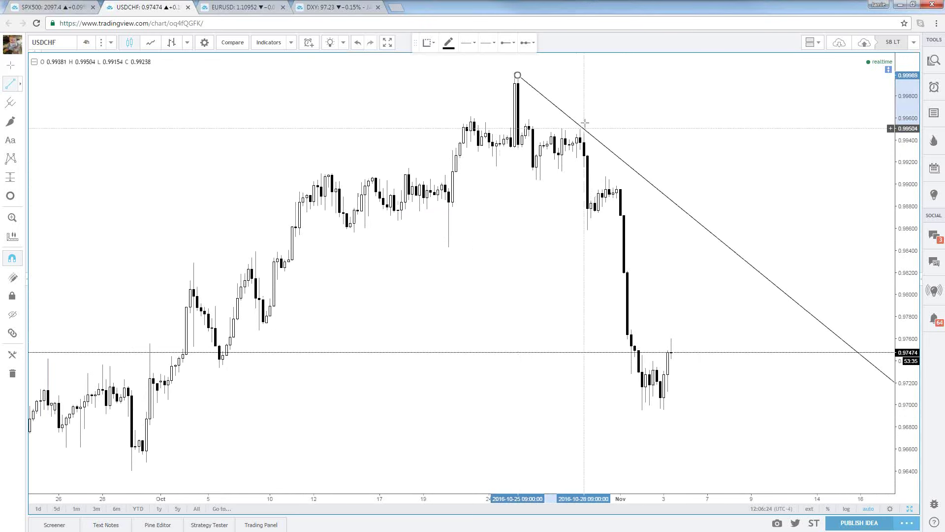
pyautogui.moveTo(567, 113)
pyautogui.mouseDown()
pyautogui.moveTo(569, 98)
pyautogui.moveTo(595, 238)
pyautogui.moveTo(622, 236)
pyautogui.moveTo(565, 205)
pyautogui.mouseUp()
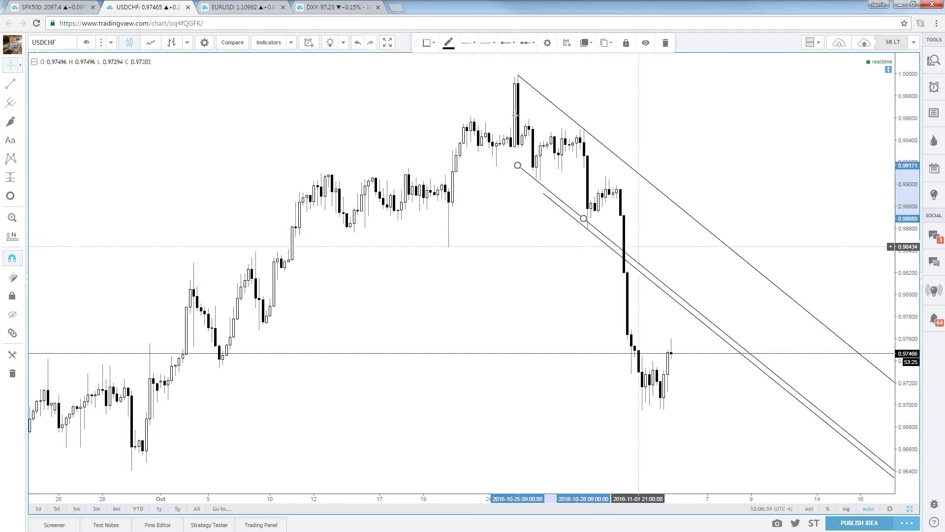
pyautogui.click(589, 269)
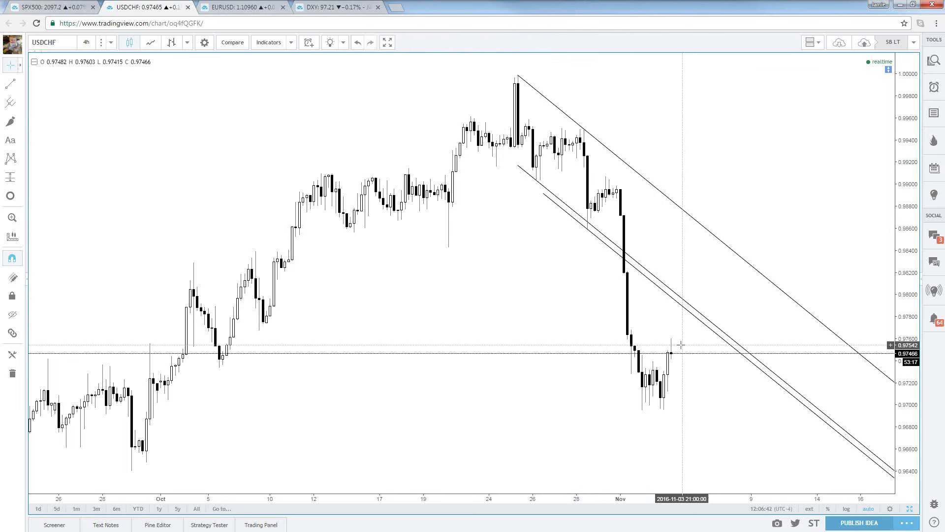
pyautogui.scroll(-1, 682, 345)
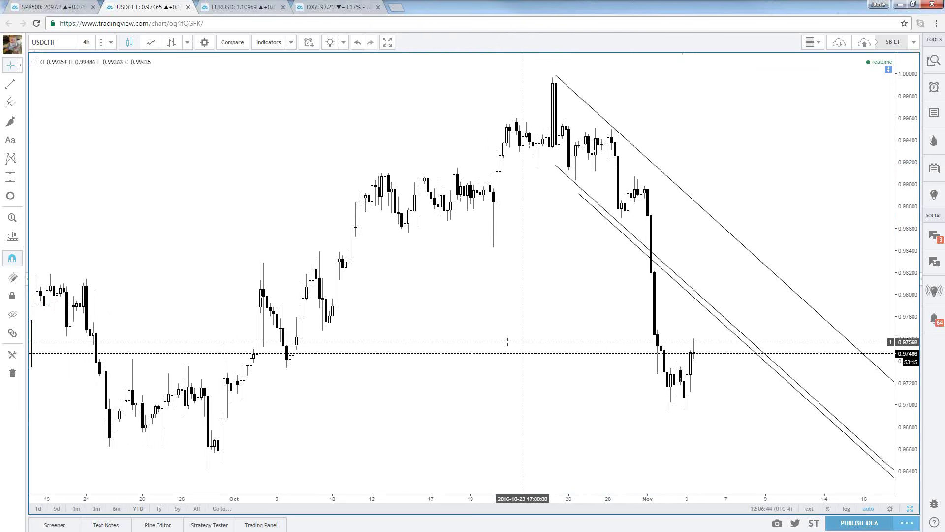
# Step: Switch the chart to the OANDA EURUSD symbol
pyautogui.write('EURUSD')
pyautogui.press('Down')
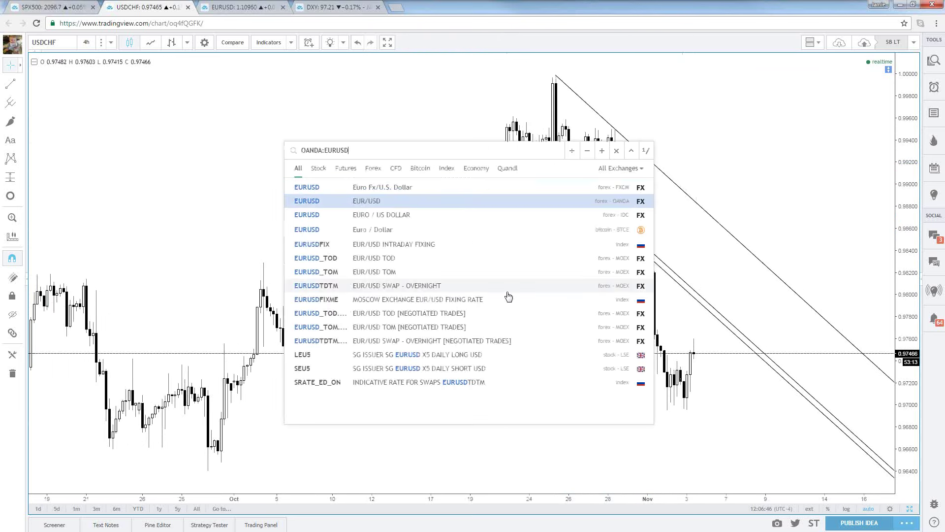
pyautogui.press('Return')
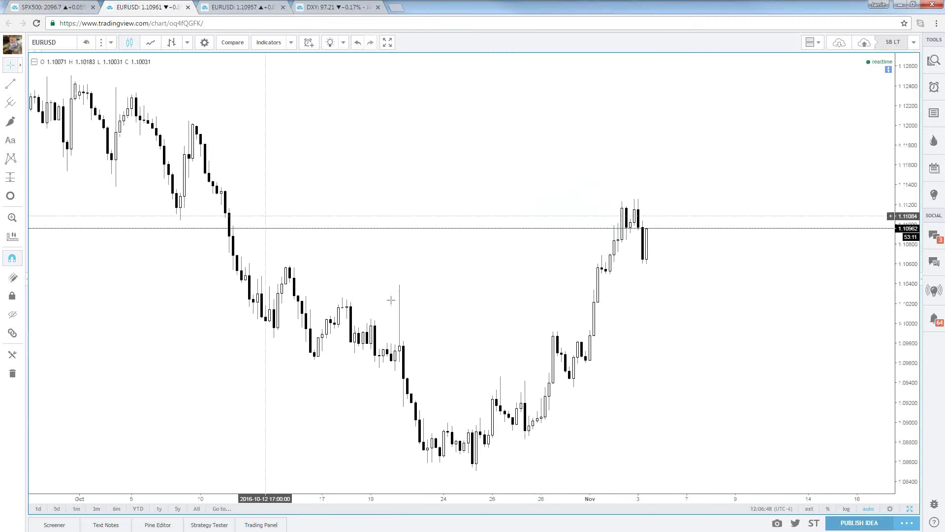
# Step: Draw a rising EURUSD trendline from the October 25 low through the October 27 low, and place a parallel copy along the late-October highs
pyautogui.click(10, 84)
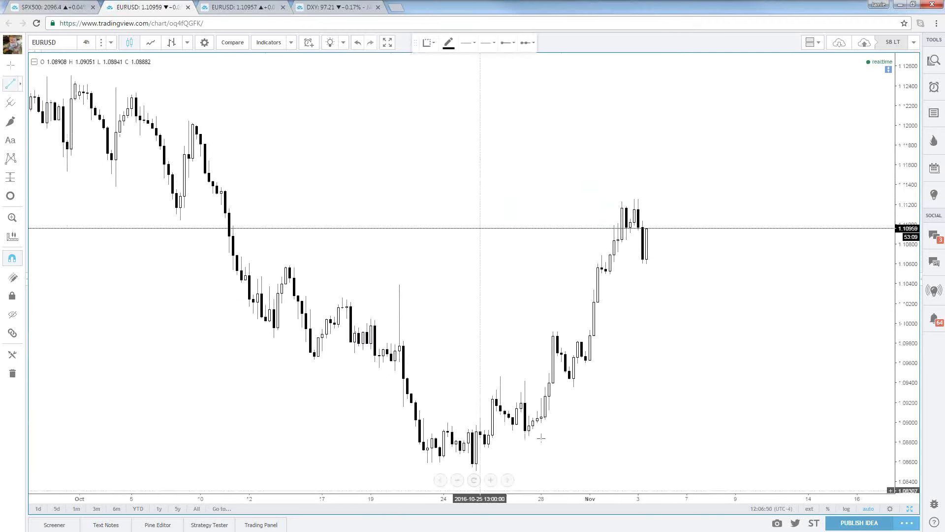
pyautogui.scroll(3, 477, 473)
pyautogui.click(320, 469)
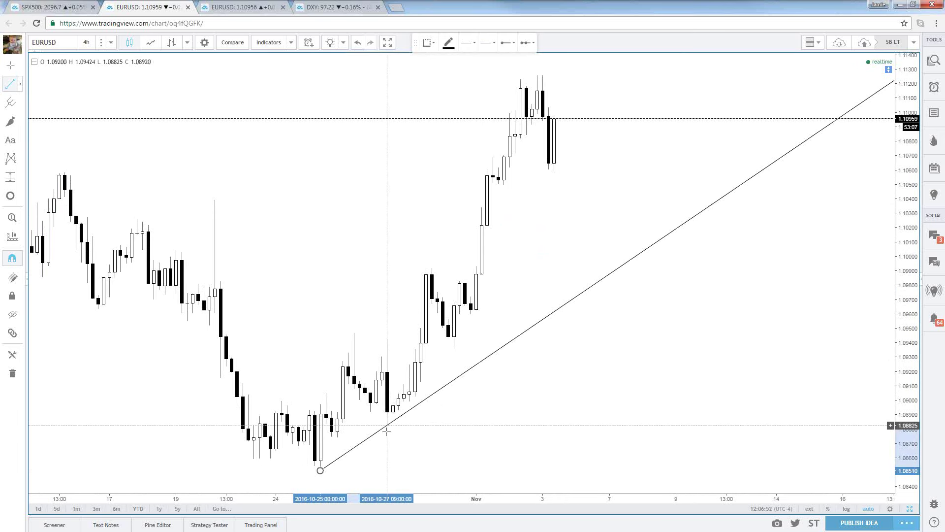
pyautogui.click(392, 421)
pyautogui.moveTo(393, 422); pyautogui.dragTo(376, 317)
pyautogui.hotkey('ctrl', 'c')
pyautogui.hotkey('ctrl', 'v')
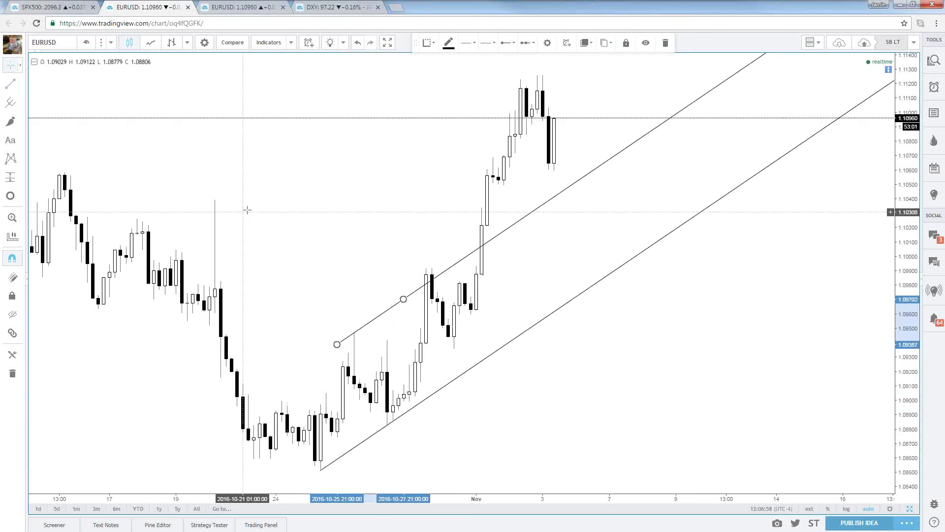
pyautogui.click(618, 255)
# Step: Examine EURUSD's early-November pullback against the two rising parallel lines and its wider price history back to early 2016
pyautogui.scroll(2, 625, 279)
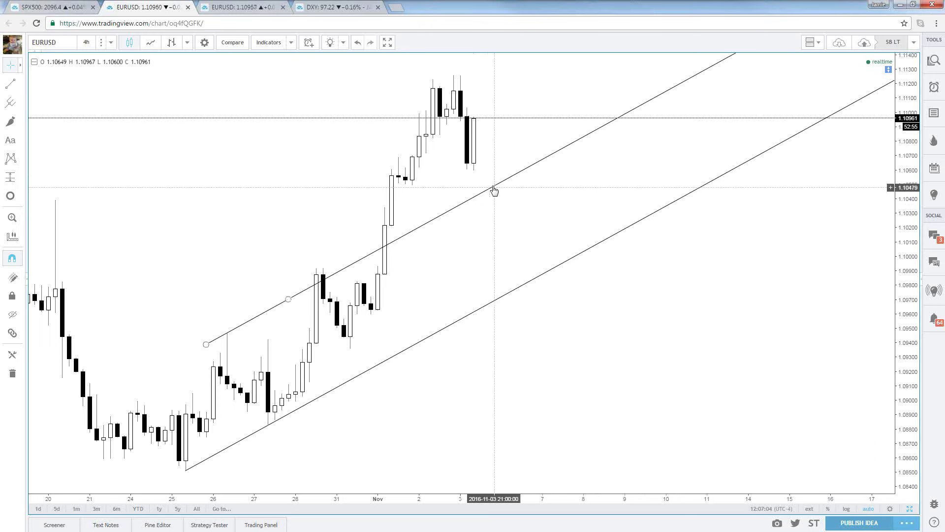
pyautogui.scroll(-2, 492, 192)
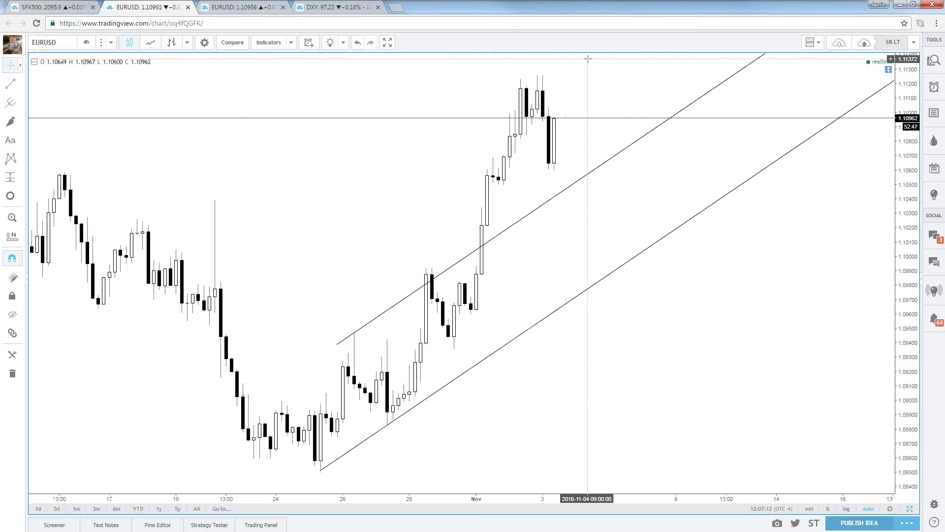
pyautogui.scroll(-3, 605, 295)
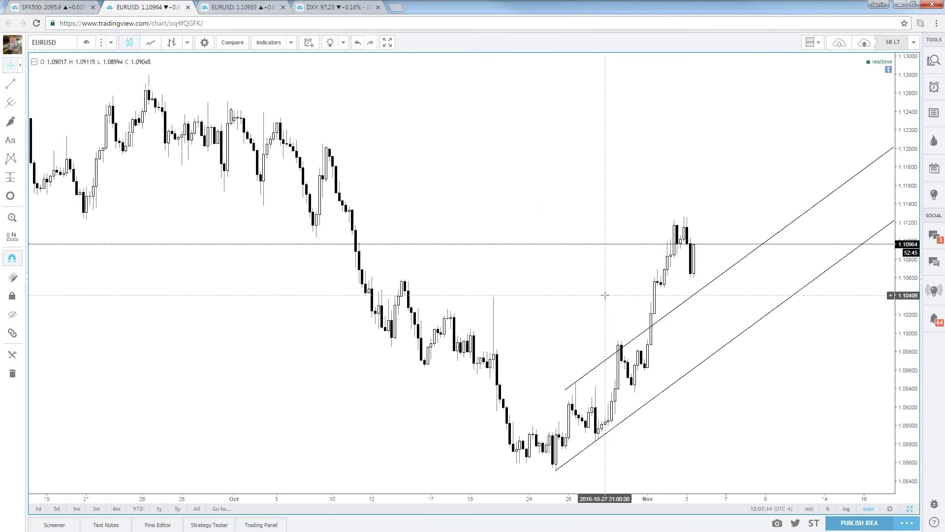
pyautogui.scroll(-2, 604, 296)
pyautogui.scroll(-3, 295, 384)
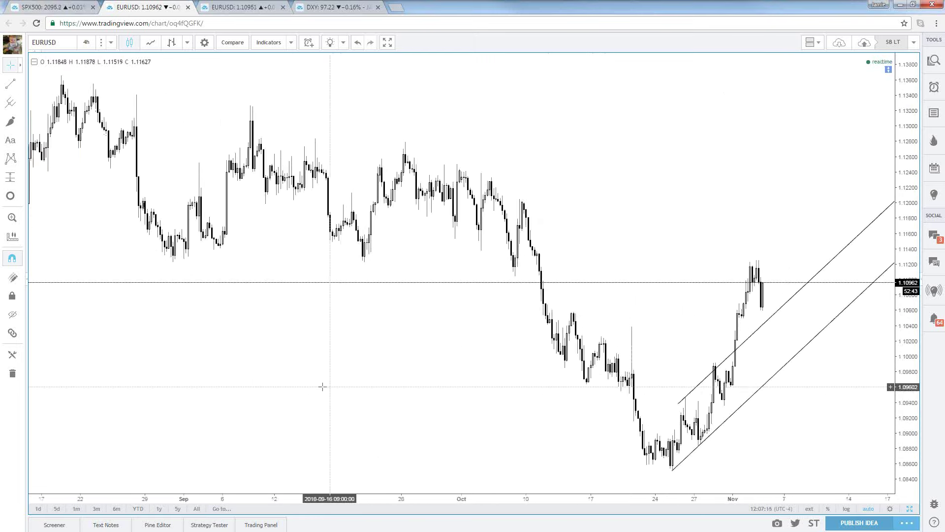
pyautogui.moveTo(137, 323); pyautogui.dragTo(644, 325)
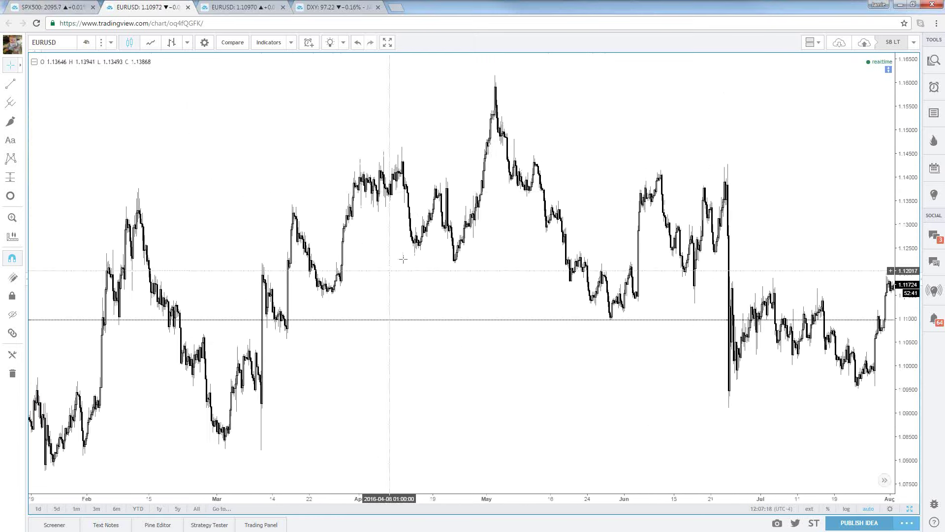
pyautogui.moveTo(283, 376); pyautogui.dragTo(329, 396)
pyautogui.moveTo(586, 395); pyautogui.dragTo(415, 396)
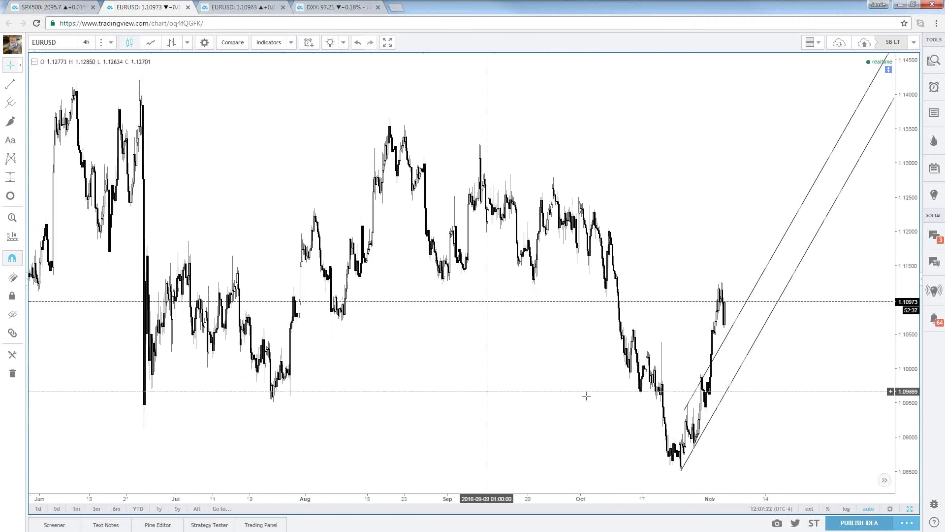
# Step: Switch the chart from EURUSD to AUDUSD
pyautogui.write('AUDUSD')
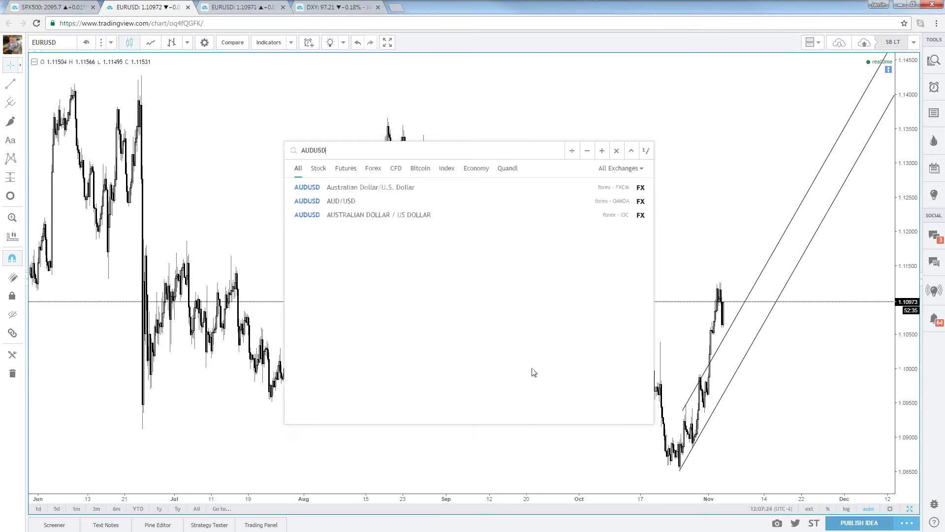
pyautogui.press('Down')
pyautogui.press('Down')
pyautogui.press('Return')
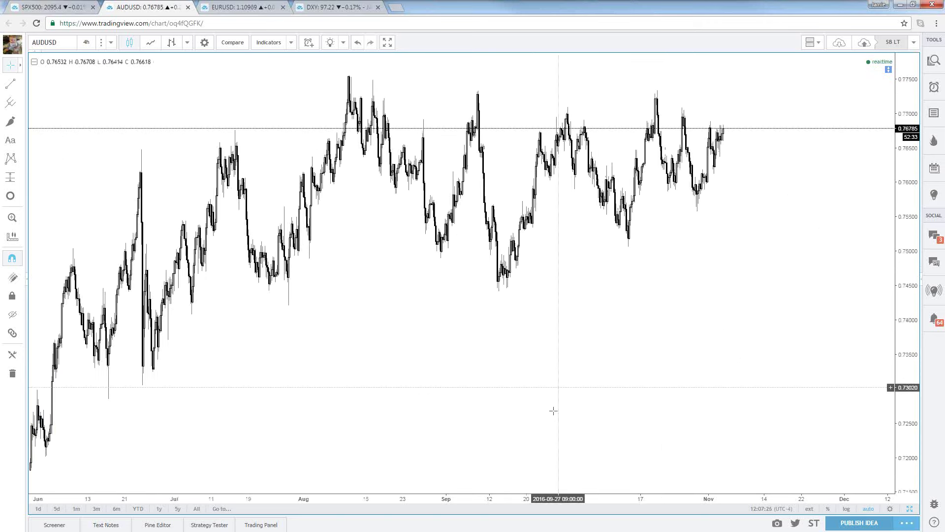
# Step: Draw a rising AUDUSD trendline from the January 20, 2016 low through the February 11 low, and place a parallel copy at the mid-March low
pyautogui.moveTo(401, 415); pyautogui.dragTo(690, 386)
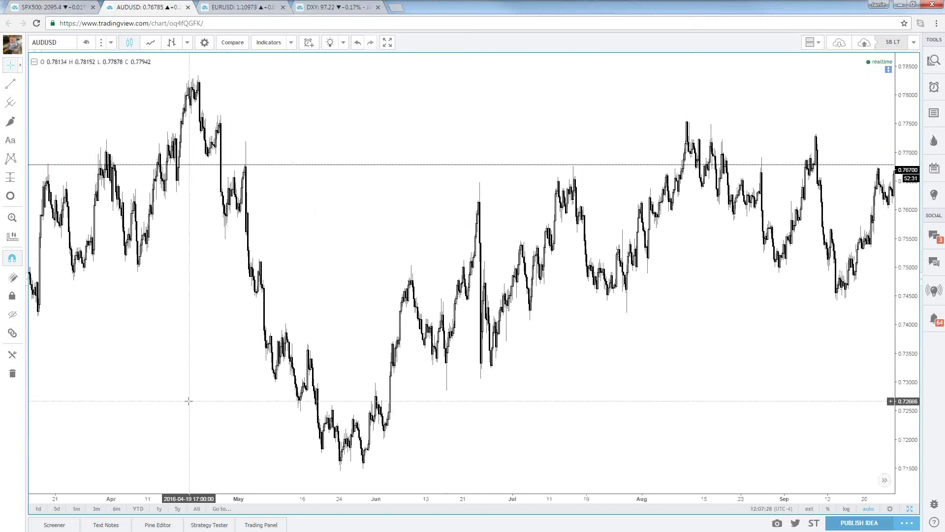
pyautogui.moveTo(190, 403); pyautogui.dragTo(386, 397)
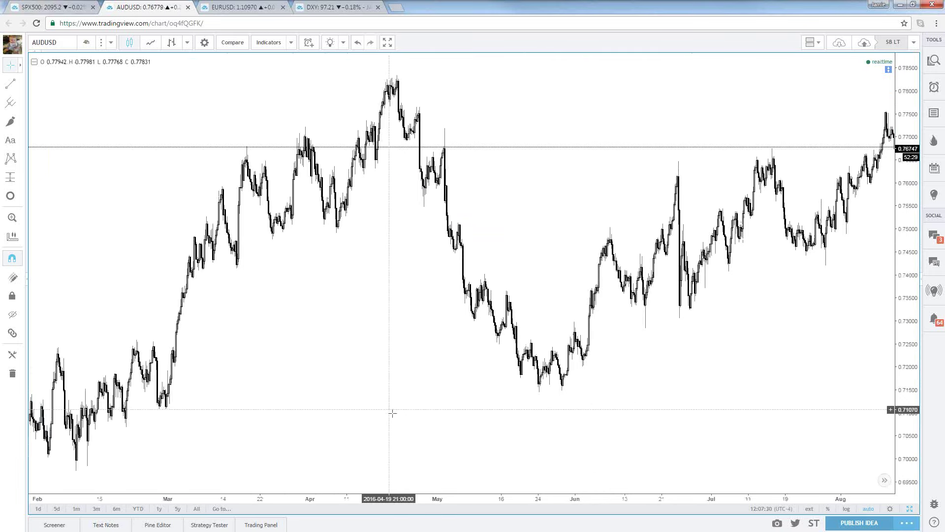
pyautogui.moveTo(231, 383); pyautogui.dragTo(485, 386)
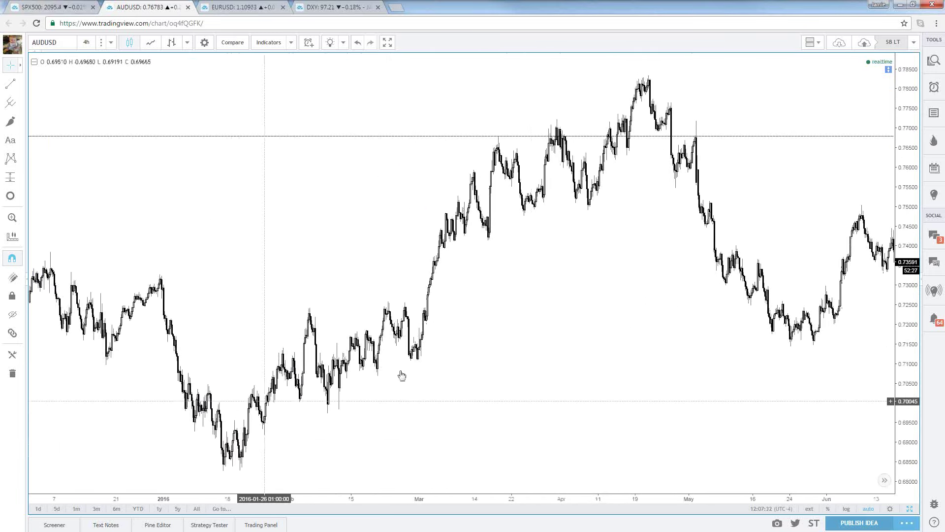
pyautogui.click(11, 84)
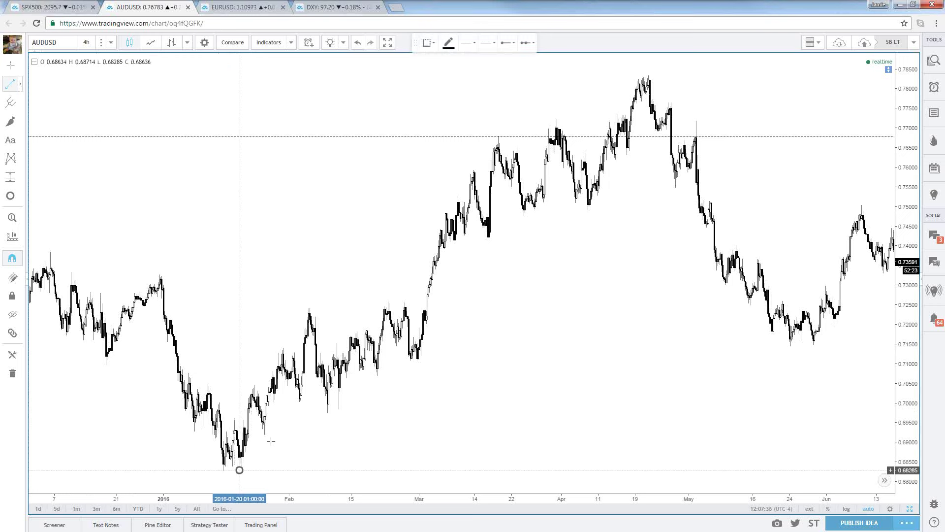
pyautogui.click(341, 409)
pyautogui.hotkey('ctrl', 'c')
pyautogui.hotkey('ctrl', 'v')
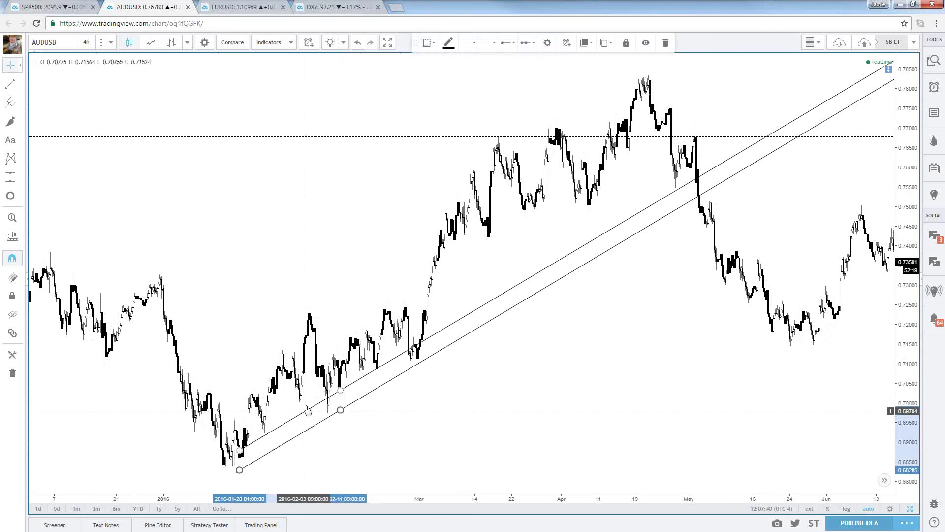
pyautogui.moveTo(307, 411)
pyautogui.mouseDown()
pyautogui.moveTo(344, 305)
pyautogui.moveTo(405, 303)
pyautogui.moveTo(406, 292)
pyautogui.mouseUp()
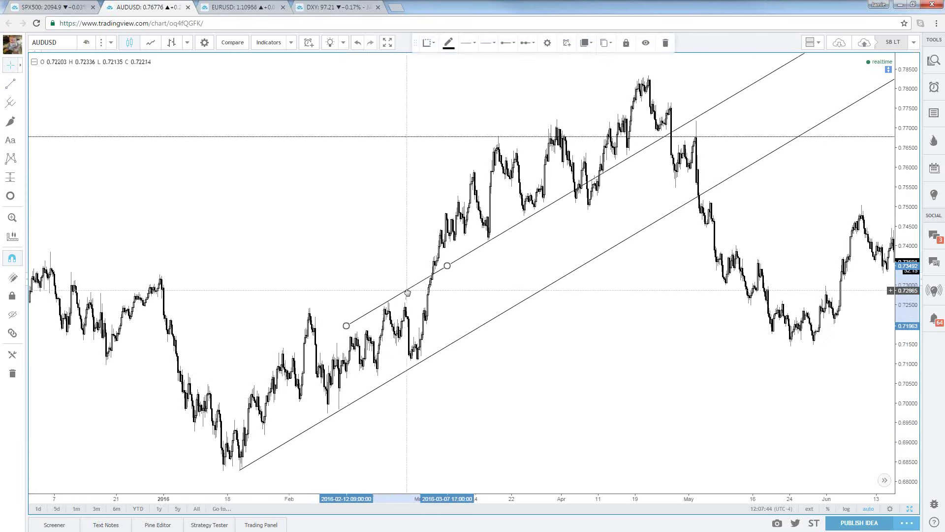
pyautogui.click(391, 277)
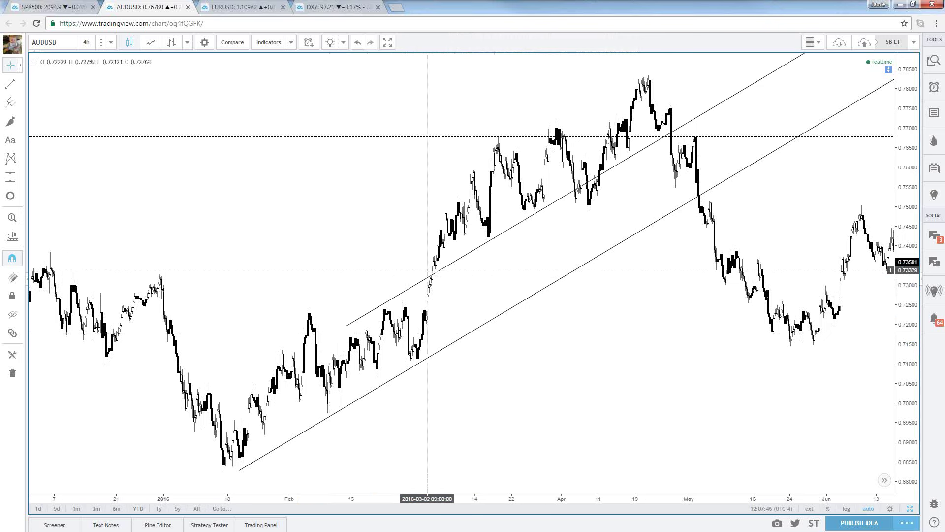
# Step: Examine AUDUSD's price history from mid-2015 to November 2016 against the two rising parallel lines and the current price level
pyautogui.scroll(-5, 487, 241)
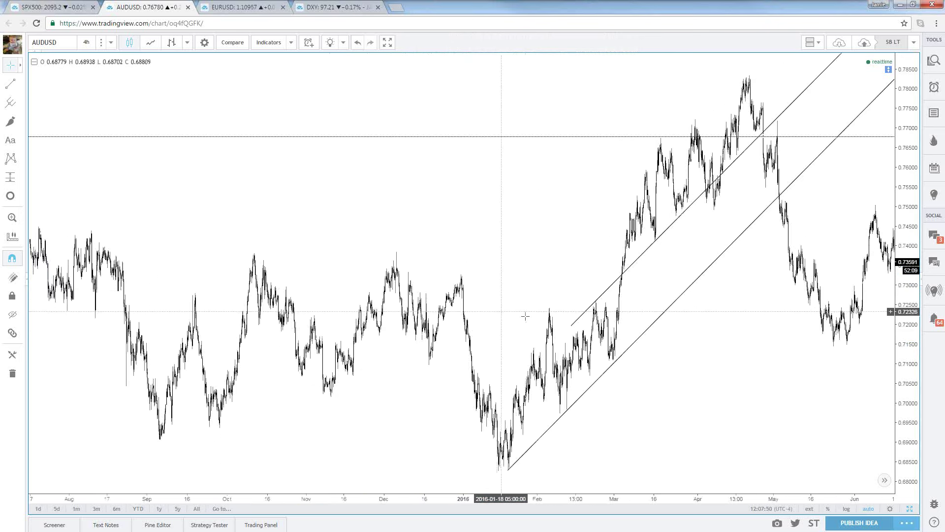
pyautogui.scroll(5, 508, 325)
pyautogui.scroll(-2, 524, 346)
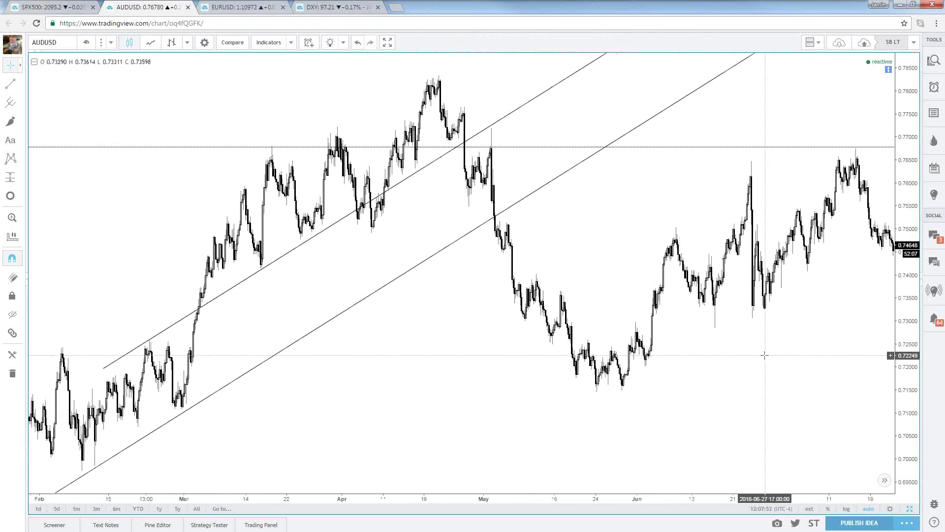
pyautogui.moveTo(765, 357); pyautogui.dragTo(446, 344)
pyautogui.moveTo(606, 338); pyautogui.dragTo(496, 345)
pyautogui.moveTo(604, 355); pyautogui.dragTo(511, 356)
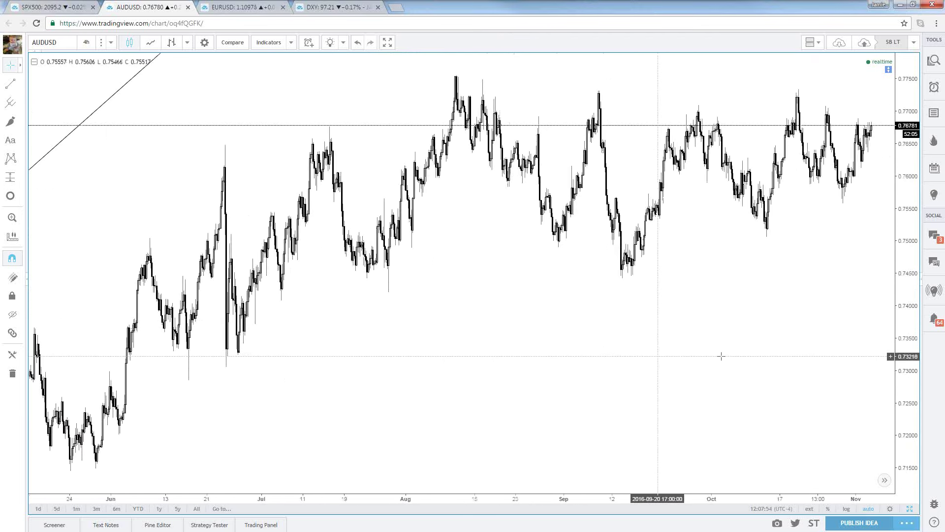
pyautogui.moveTo(837, 355); pyautogui.dragTo(694, 343)
pyautogui.scroll(-2, 701, 343)
pyautogui.scroll(-1, 700, 342)
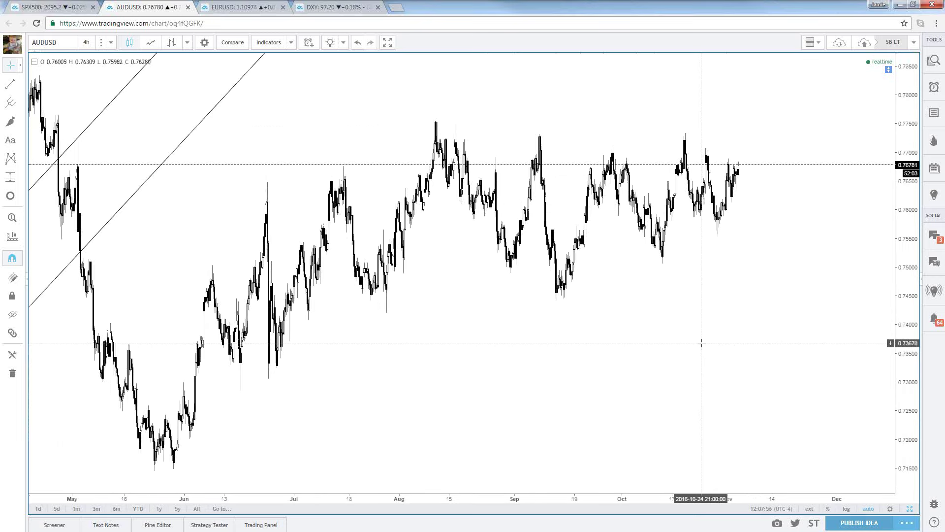
# Step: Switch the chart from AUDUSD back to EURUSD
pyautogui.write('EURUSD')
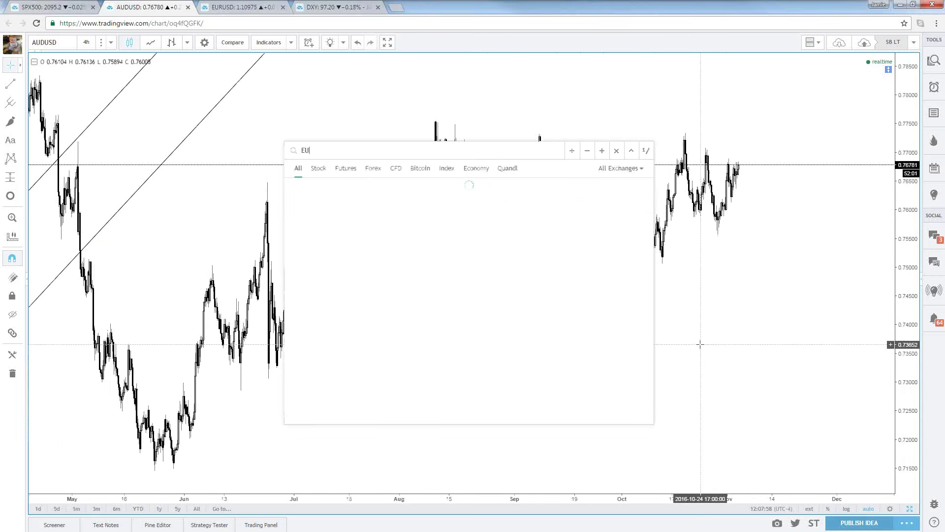
pyautogui.press('Down')
pyautogui.press('Down')
pyautogui.press('Return')
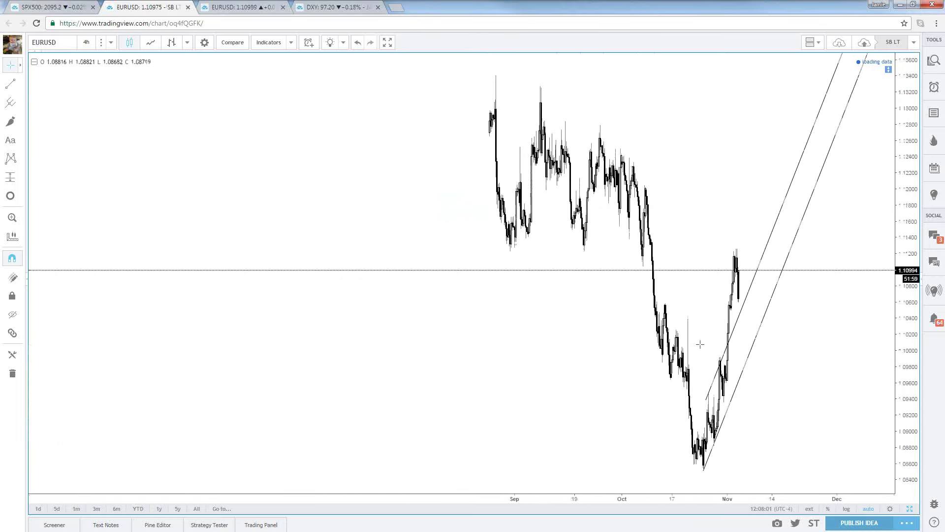
# Step: Draw a rising EURUSD trendline from the May 27, 2015 low through the June 1 low, with a parallel copy at the late-May high
pyautogui.scroll(-1, 700, 345)
pyautogui.moveTo(221, 401); pyautogui.dragTo(692, 390)
pyautogui.moveTo(213, 403); pyautogui.dragTo(682, 405)
pyautogui.moveTo(163, 401); pyautogui.dragTo(565, 398)
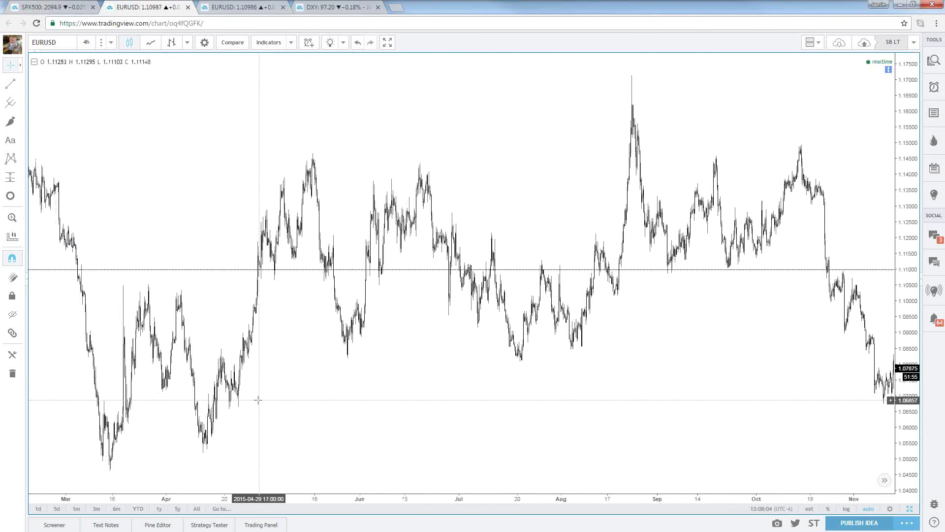
pyautogui.moveTo(243, 402); pyautogui.dragTo(339, 375)
pyautogui.scroll(3, 301, 367)
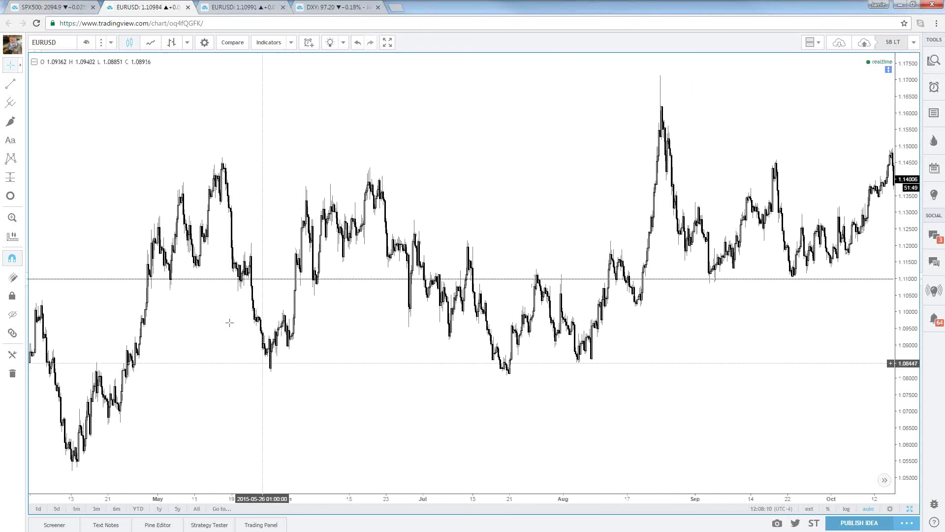
pyautogui.click(11, 84)
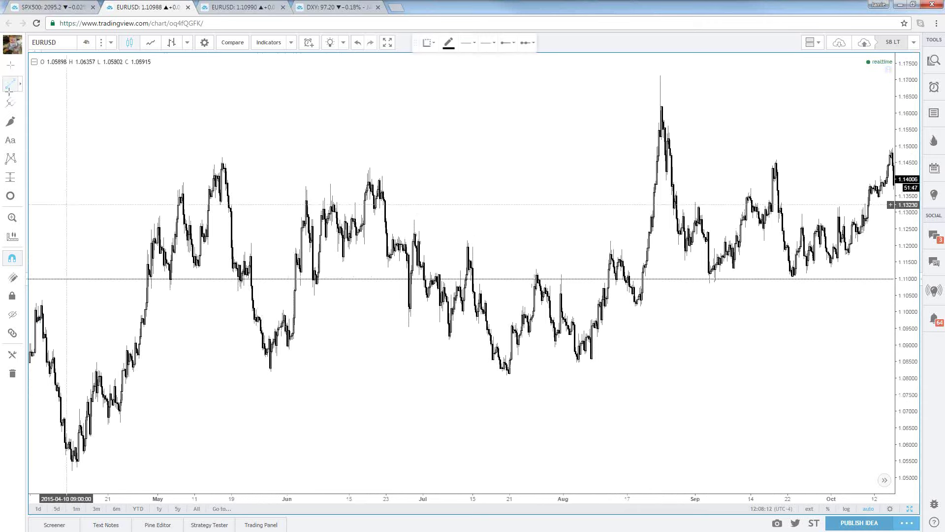
pyautogui.scroll(2, 74, 212)
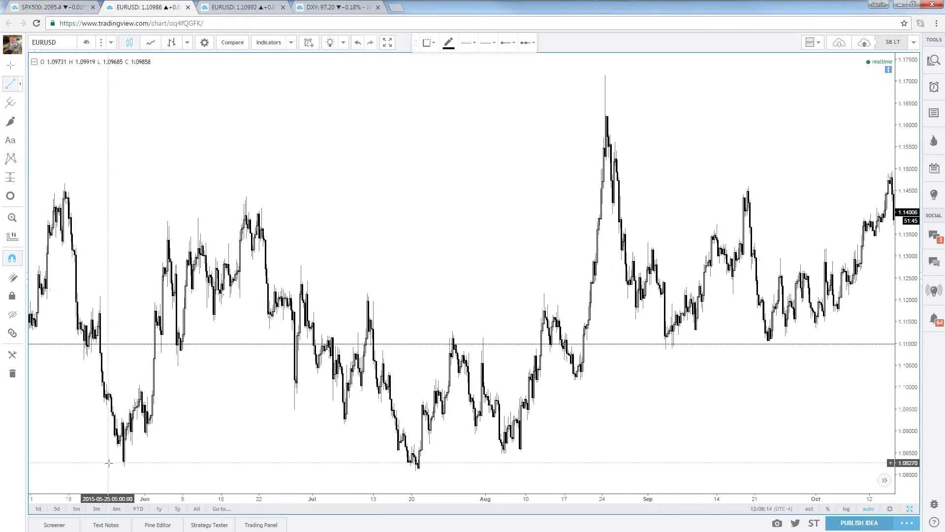
pyautogui.click(123, 466)
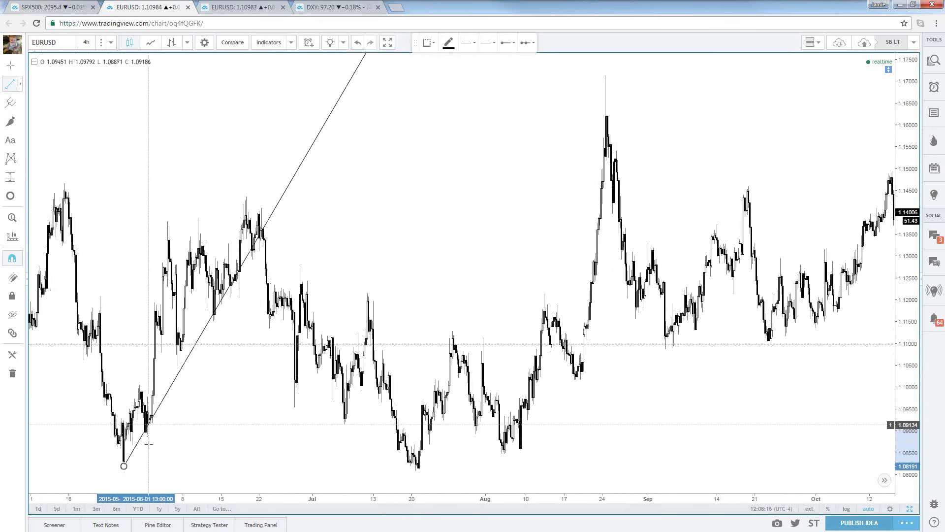
pyautogui.click(146, 436)
pyautogui.moveTo(147, 436); pyautogui.dragTo(150, 380)
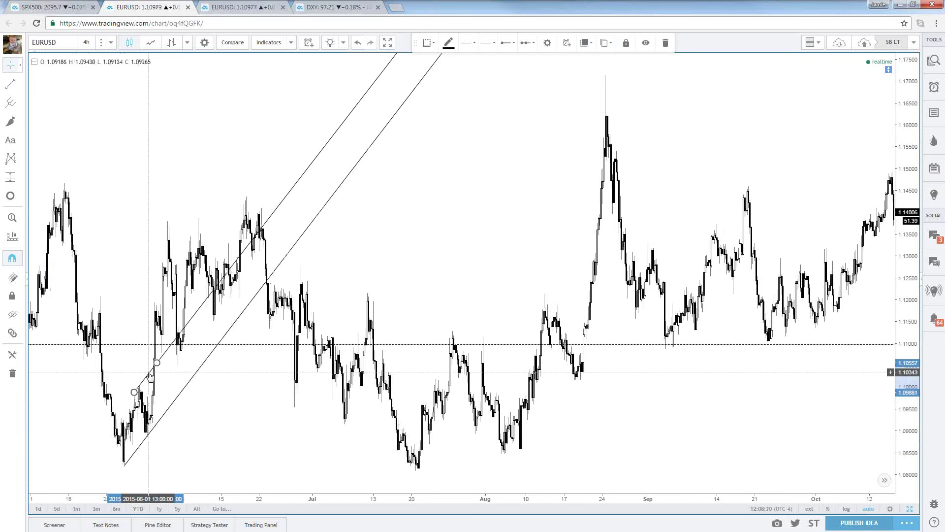
# Step: Draw a rising EURUSD trendline from the April 13, 2015 low through the April 23 low, and place a parallel copy along the May lows
pyautogui.scroll(-3, 149, 384)
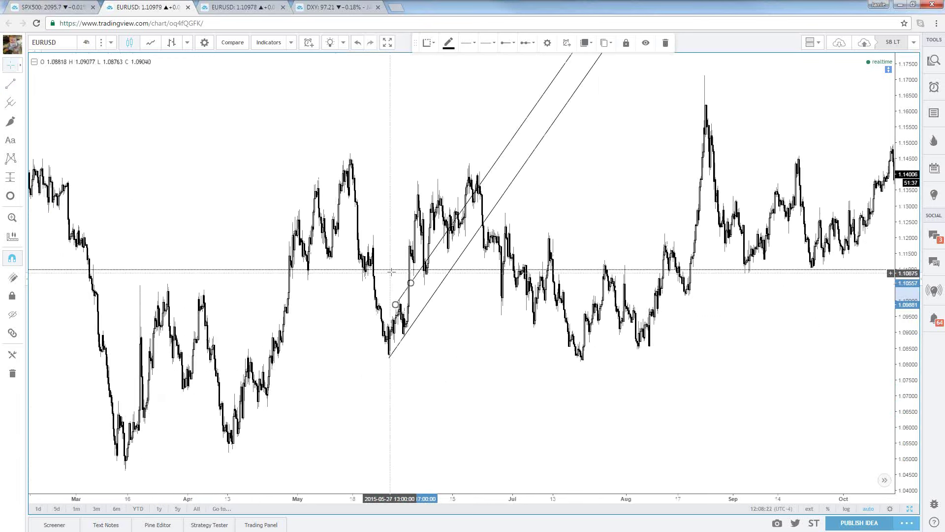
pyautogui.hotkey('alt', 't')
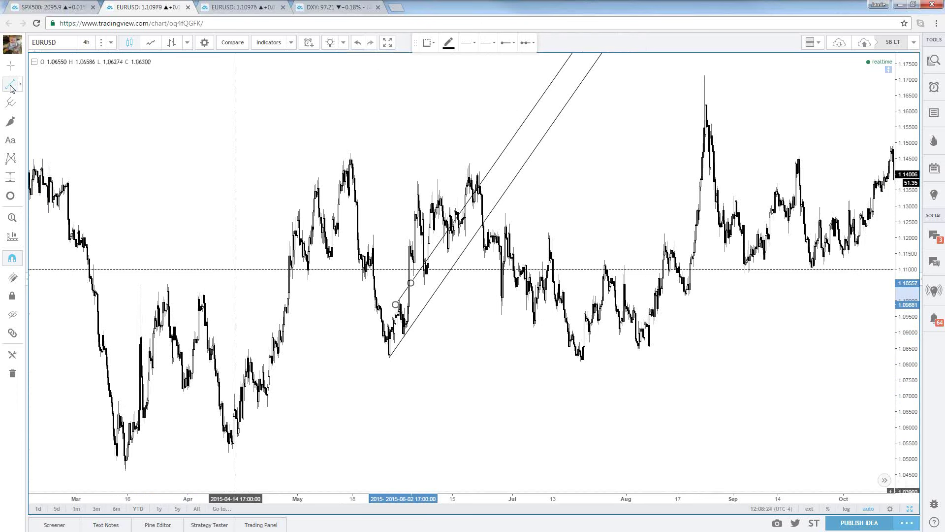
pyautogui.scroll(1, 227, 466)
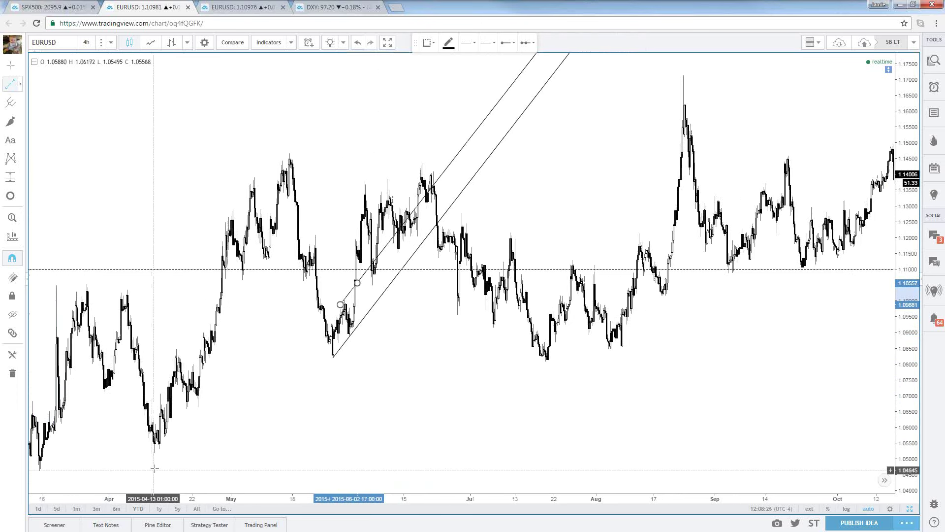
pyautogui.click(154, 452)
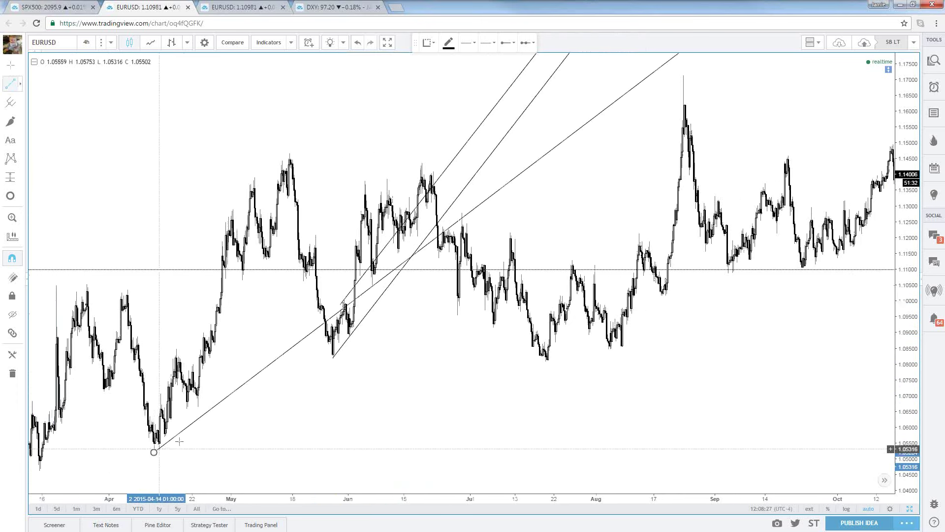
pyautogui.click(198, 405)
pyautogui.moveTo(181, 424); pyautogui.dragTo(537, 211)
pyautogui.click(163, 285)
pyautogui.rightClick(537, 211)
pyautogui.scroll(3, 492, 226)
pyautogui.click(433, 243)
pyautogui.scroll(1, 433, 242)
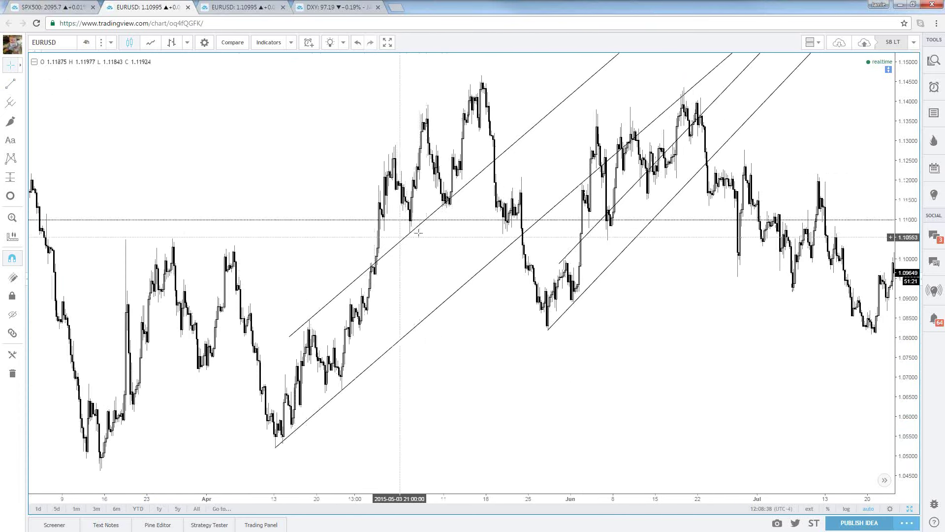
# Step: Place another parallel copy of the April 2015 trendline along EURUSD's May highs
pyautogui.click(377, 251)
pyautogui.moveTo(377, 251); pyautogui.dragTo(394, 148)
pyautogui.click(308, 152)
pyautogui.scroll(3, 290, 313)
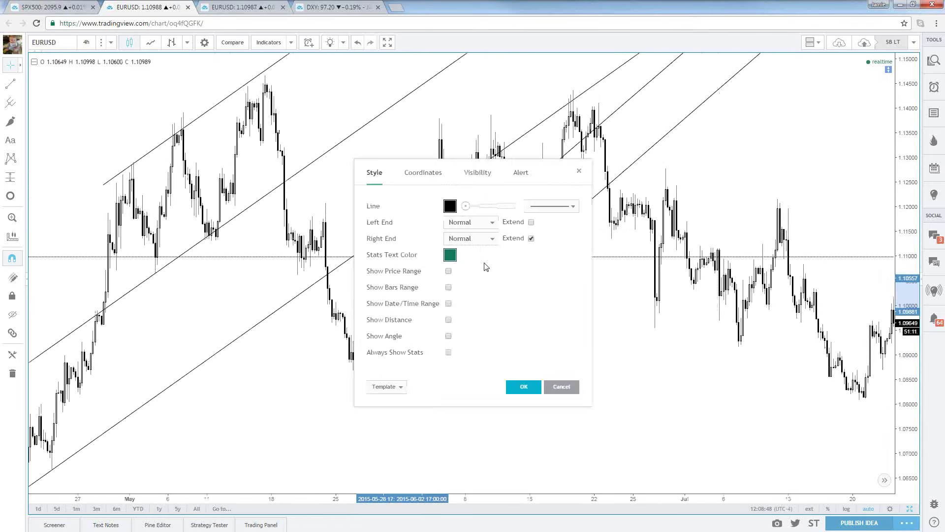
# Step: Delete the two parallel lines that start at EURUSD's late-May 2015 low
pyautogui.doubleClick(536, 244)
pyautogui.click(580, 171)
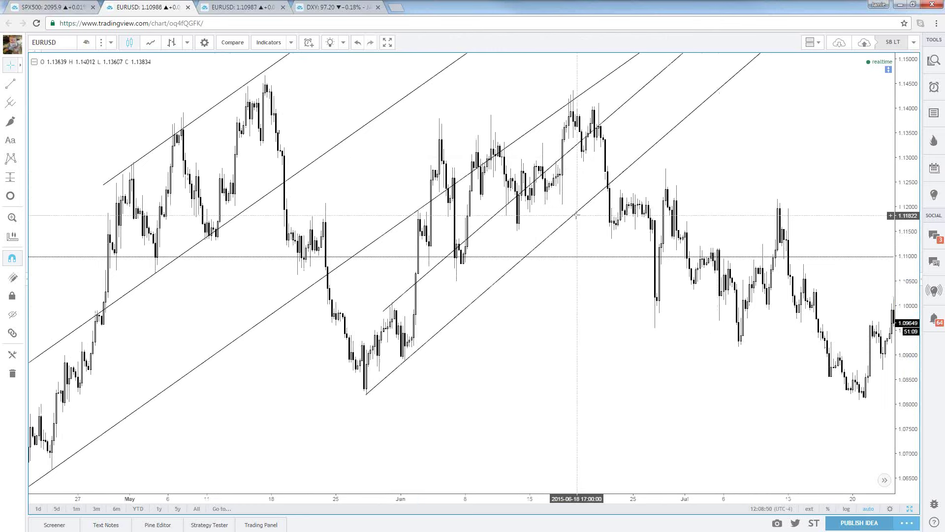
pyautogui.moveTo(580, 211); pyautogui.dragTo(555, 164)
pyautogui.press('Delete')
# Step: Examine EURUSD's price from June 2015 forward to November 2016, ending at the two rising late-October parallel lines
pyautogui.moveTo(720, 354); pyautogui.dragTo(586, 350)
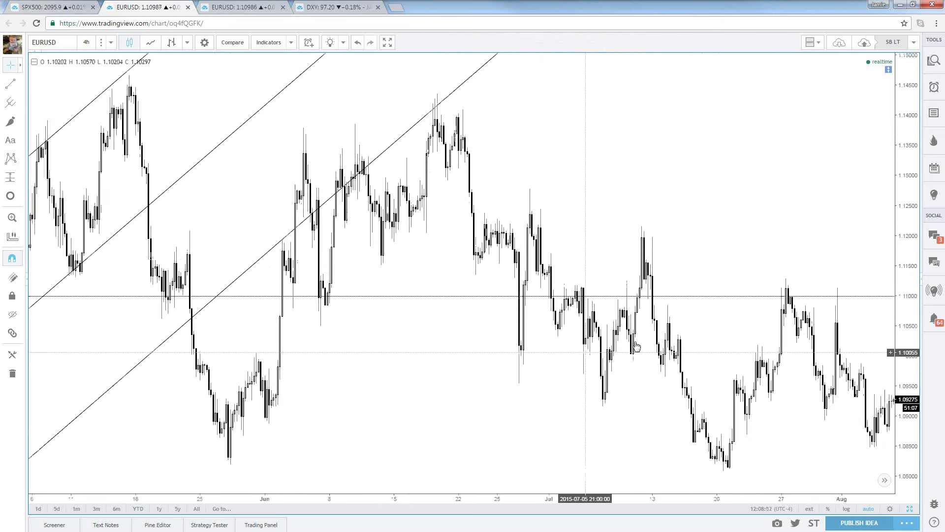
pyautogui.moveTo(815, 427); pyautogui.dragTo(315, 360)
pyautogui.hscroll(10, 574, 400)
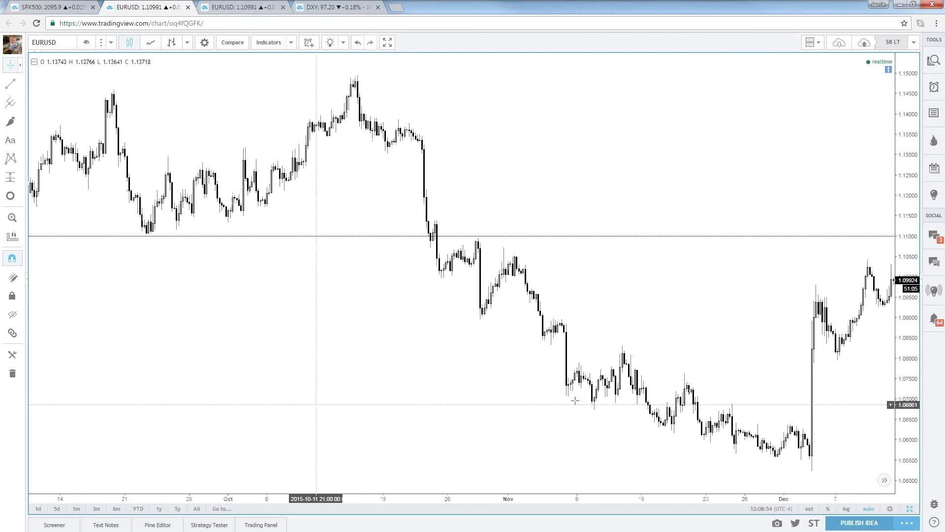
pyautogui.hscroll(10, 577, 404)
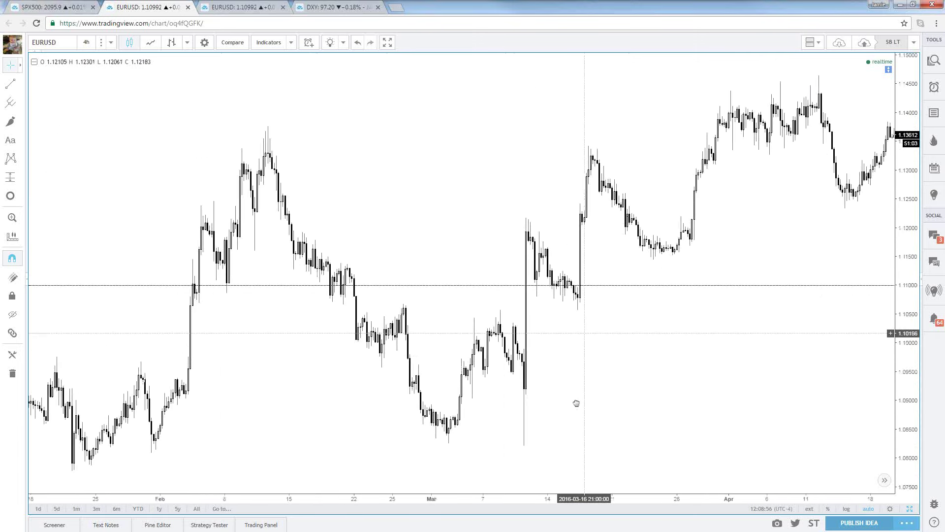
pyautogui.hscroll(10, 575, 361)
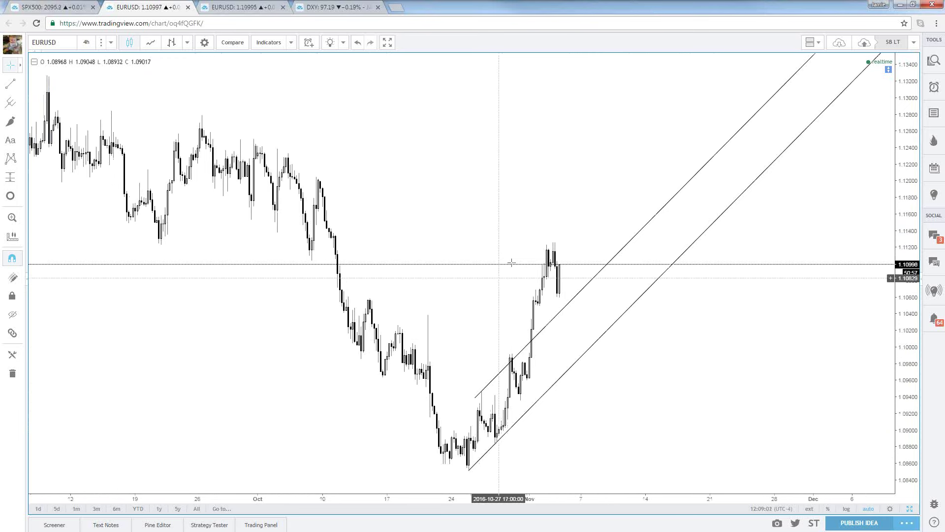
pyautogui.hscroll(-5, 511, 263)
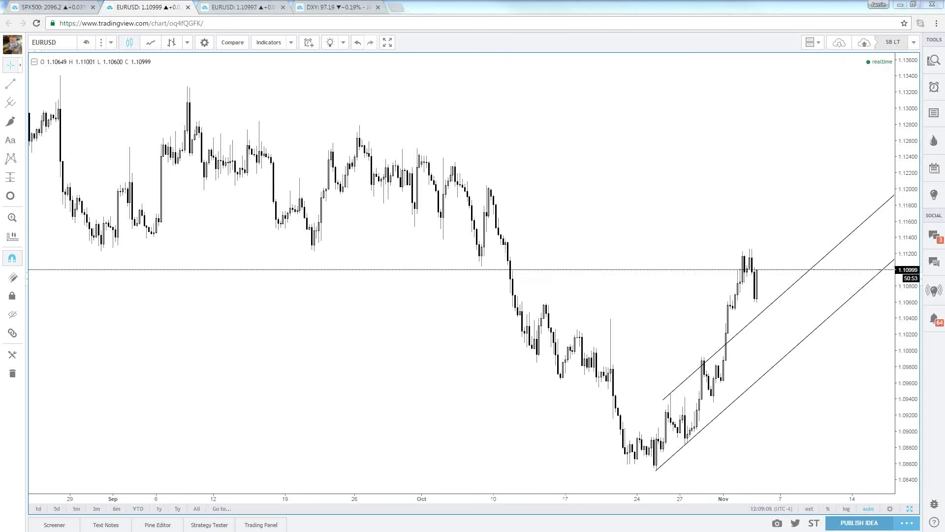
# Step: Switch to TradeStation and maximize the EURUSD 60-minute chart in the BIG workspace
pyautogui.hotkey('alt', 'Tab')
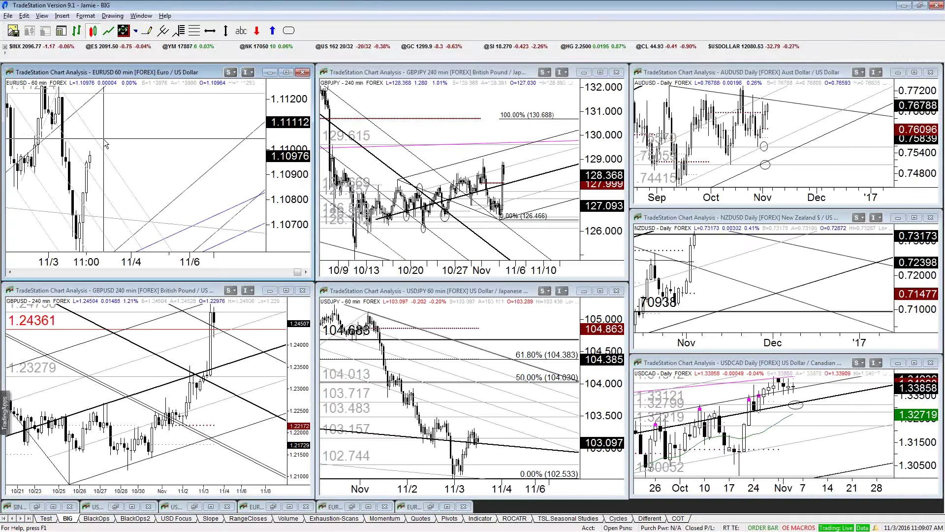
pyautogui.moveTo(104, 140); pyautogui.dragTo(105, 123)
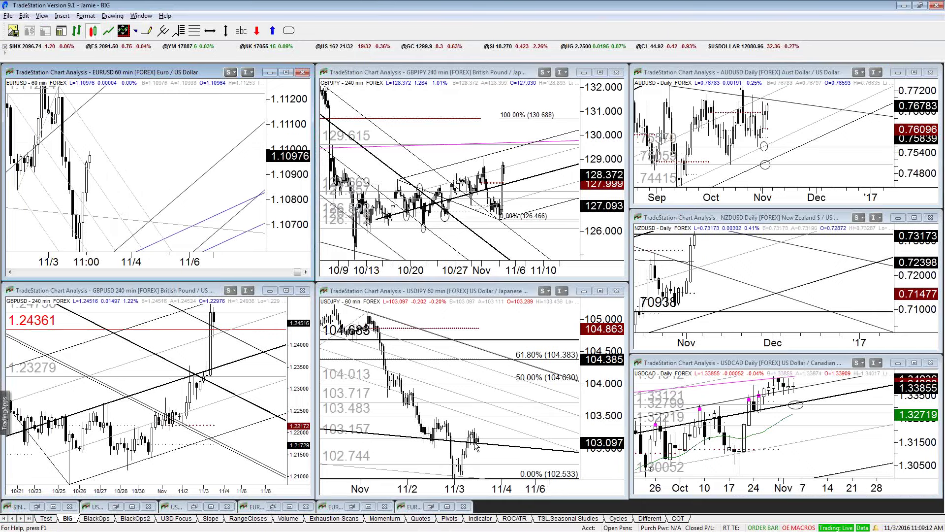
pyautogui.moveTo(116, 170); pyautogui.dragTo(84, 212)
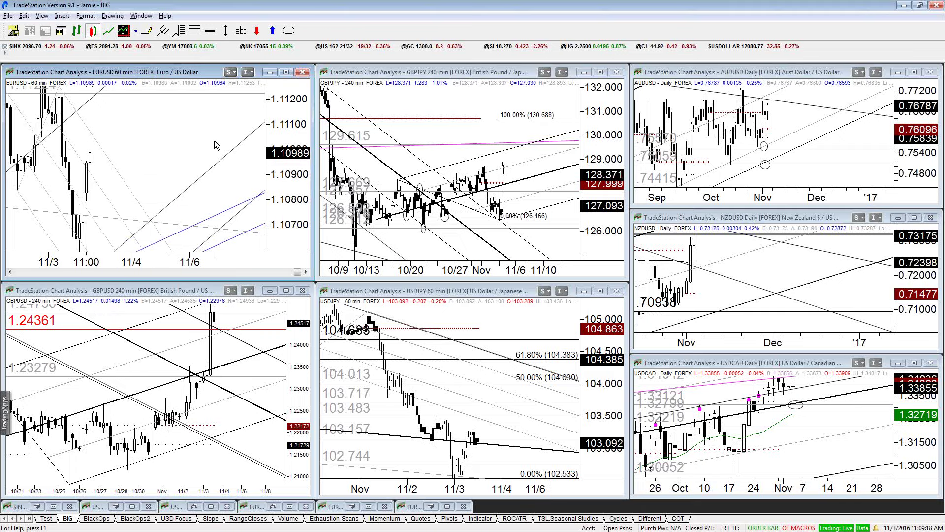
pyautogui.hotkey('ctrl', 'F10')
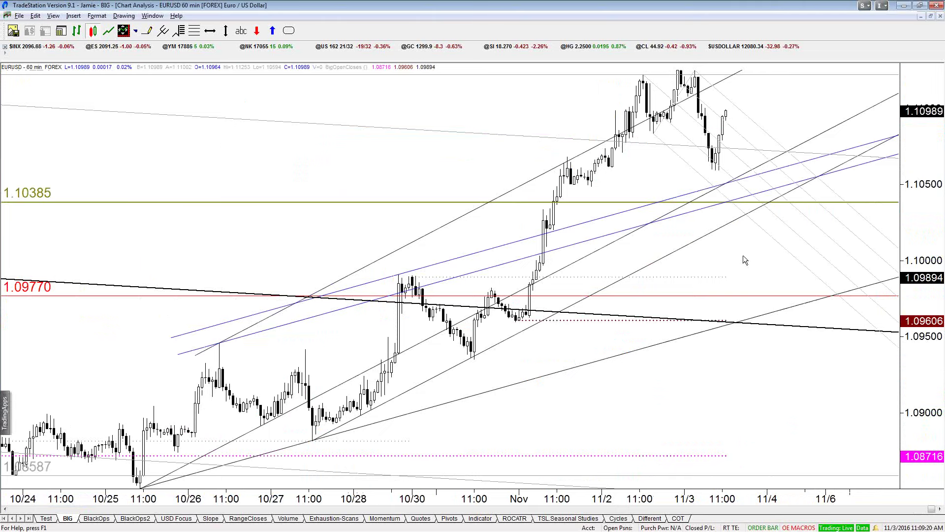
# Step: Check the price level of EURUSD's November 3 low on the 60-minute chart, and restore the chart window
pyautogui.moveTo(81, 159); pyautogui.dragTo(91, 175)
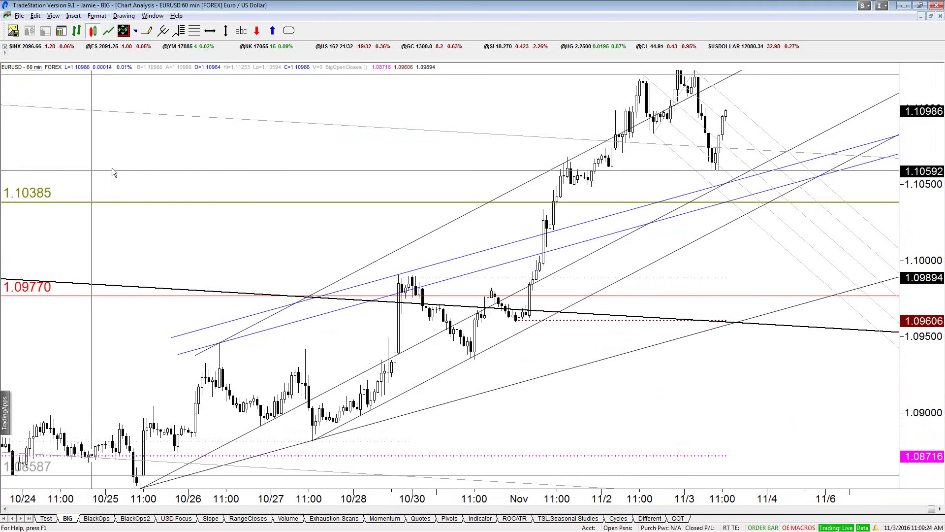
pyautogui.moveTo(724, 173); pyautogui.dragTo(718, 173)
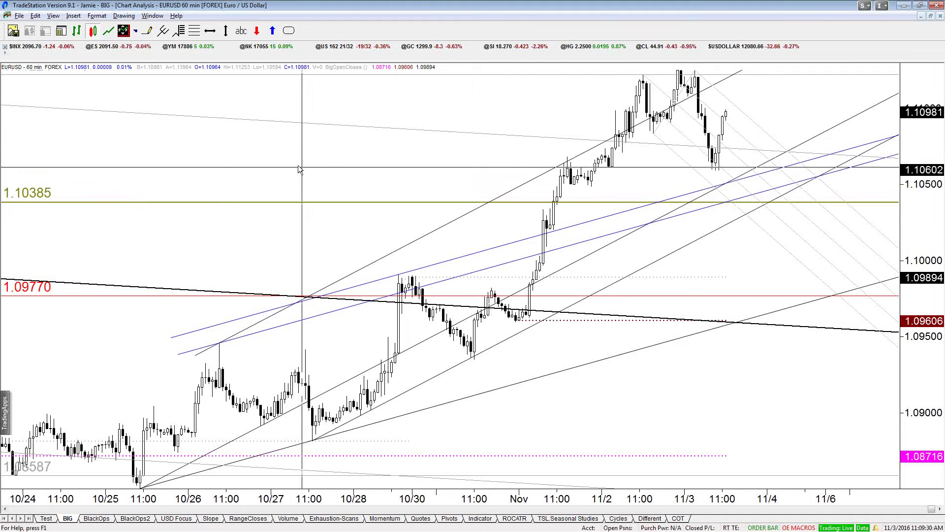
pyautogui.hotkey('ctrl', 'F5')
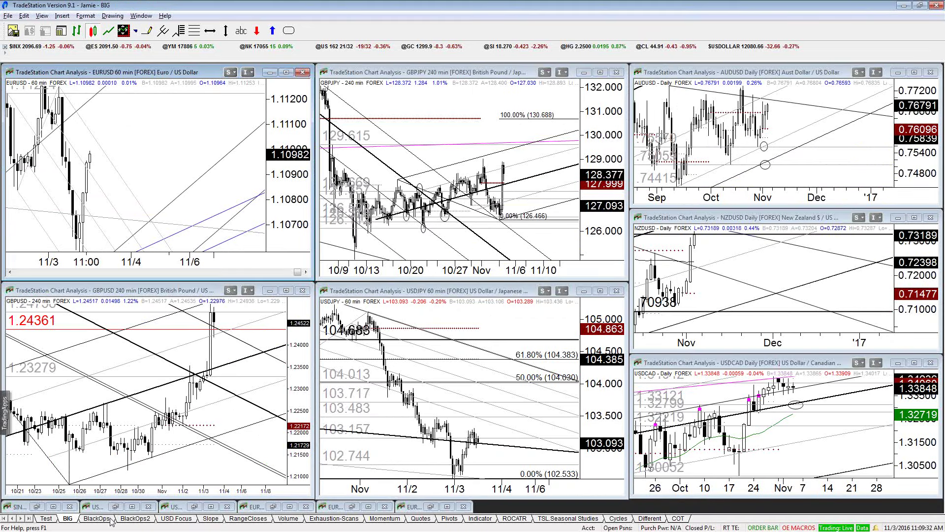
# Step: Maximize the GBPJPY daily chart in the Slope workspace and change its symbol to EURUSD
pyautogui.click(212, 518)
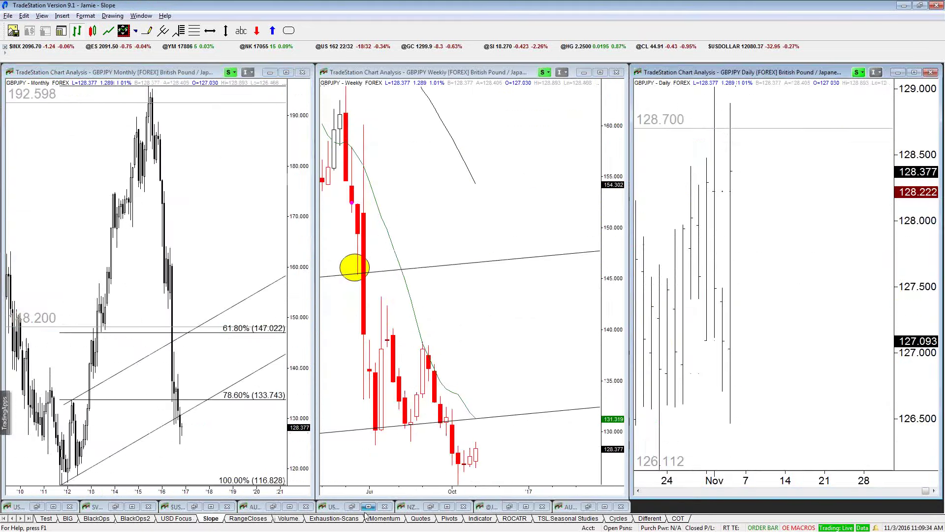
pyautogui.doubleClick(802, 278)
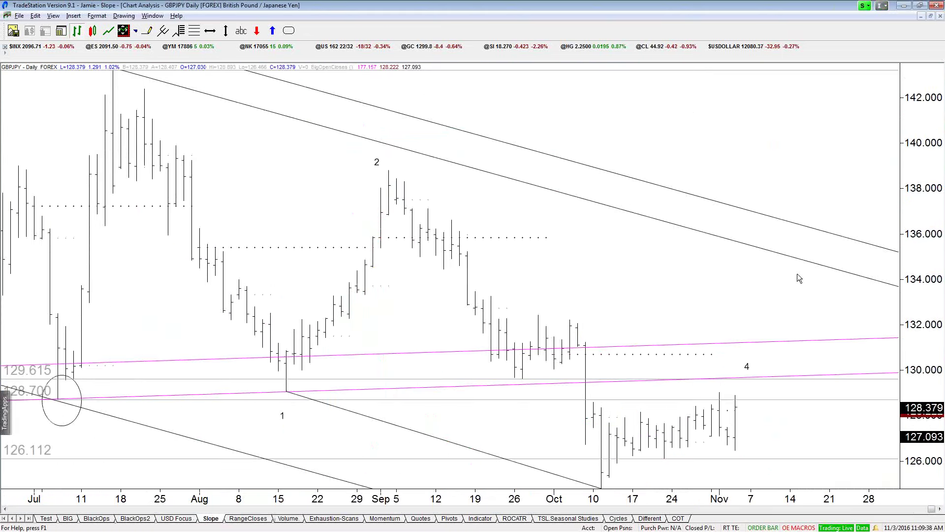
pyautogui.write('eurusd')
pyautogui.press('Return')
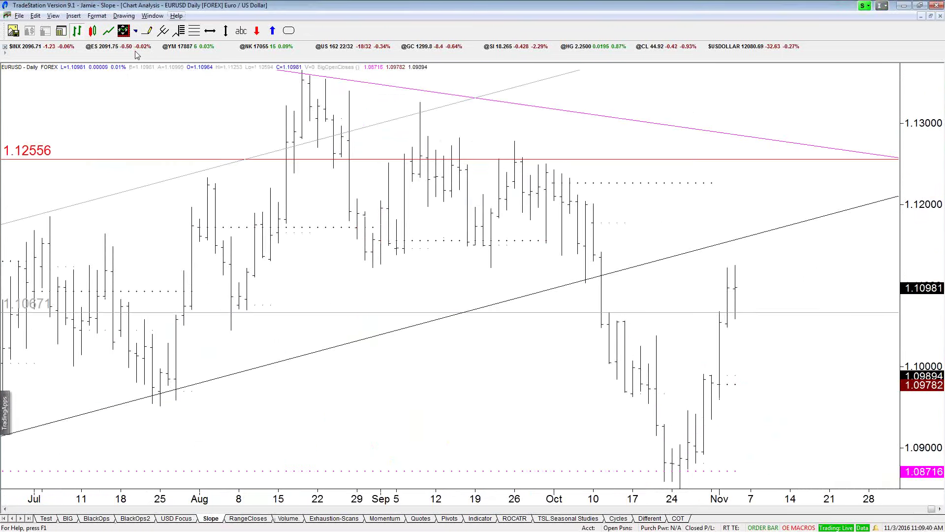
# Step: Show the EURUSD daily chart as candlesticks, inspect the early-November candles up close, and restore the chart window
pyautogui.click(92, 32)
pyautogui.click(768, 425)
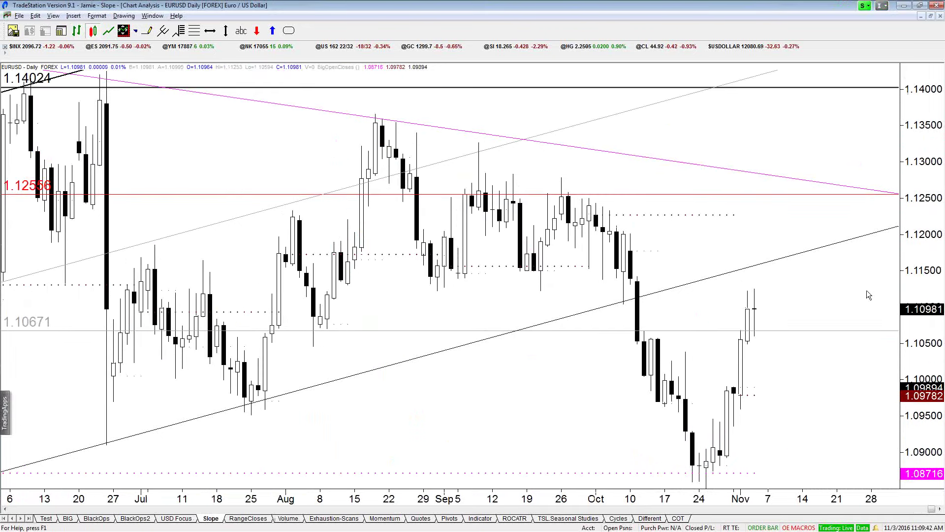
pyautogui.press('Up')
pyautogui.press('Up')
pyautogui.moveTo(671, 274); pyautogui.dragTo(650, 276)
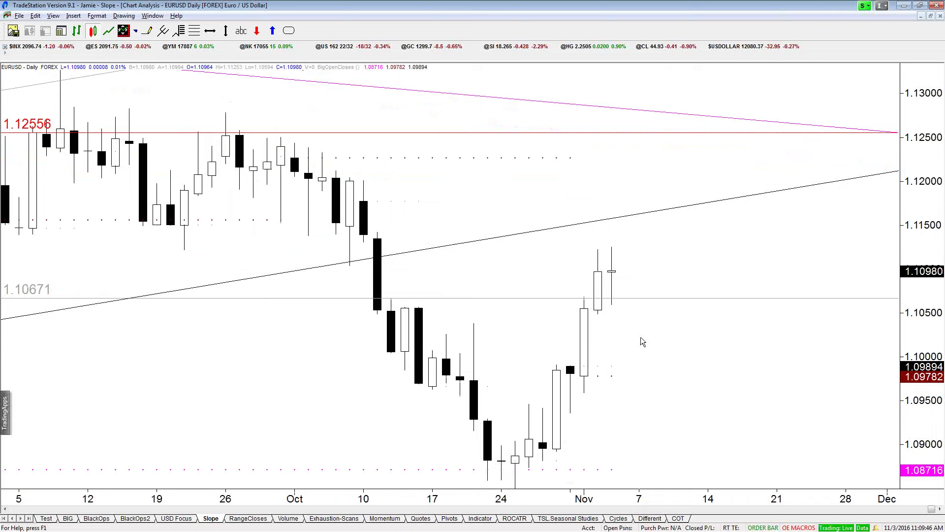
pyautogui.hotkey('ctrl', 'F5')
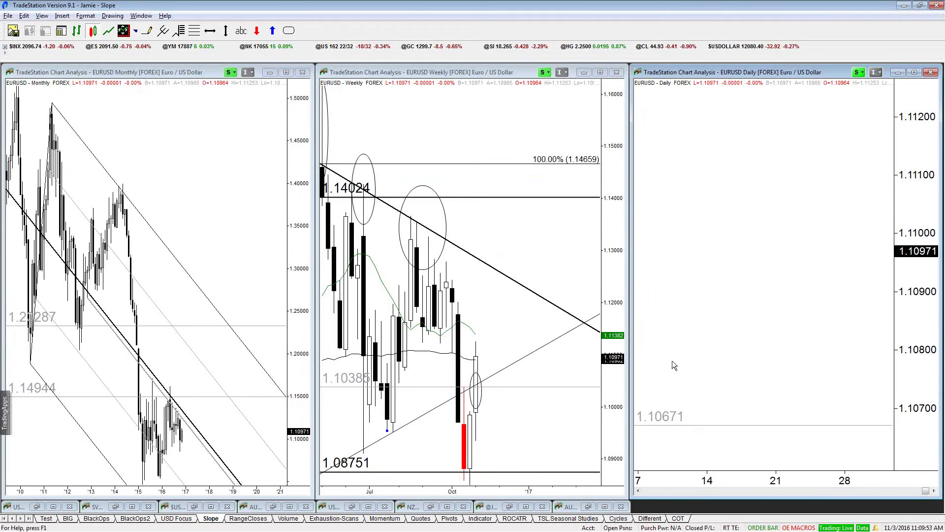
# Step: Switch to the BIG workspace and maximize its minimized EURUSD 240-minute chart
pyautogui.click(68, 519)
pyautogui.click(448, 507)
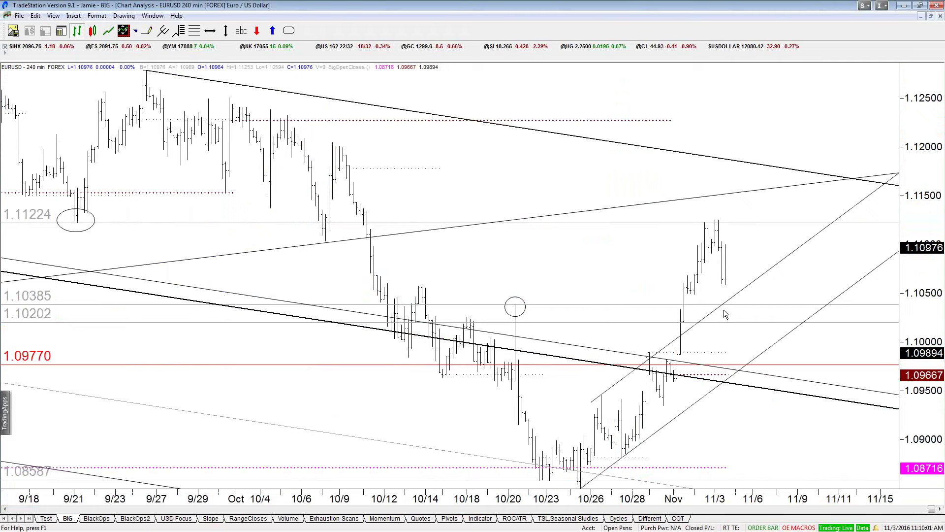
pyautogui.moveTo(617, 384)
pyautogui.mouseDown()
pyautogui.moveTo(619, 372)
pyautogui.moveTo(616, 394)
pyautogui.moveTo(615, 384)
pyautogui.mouseUp()
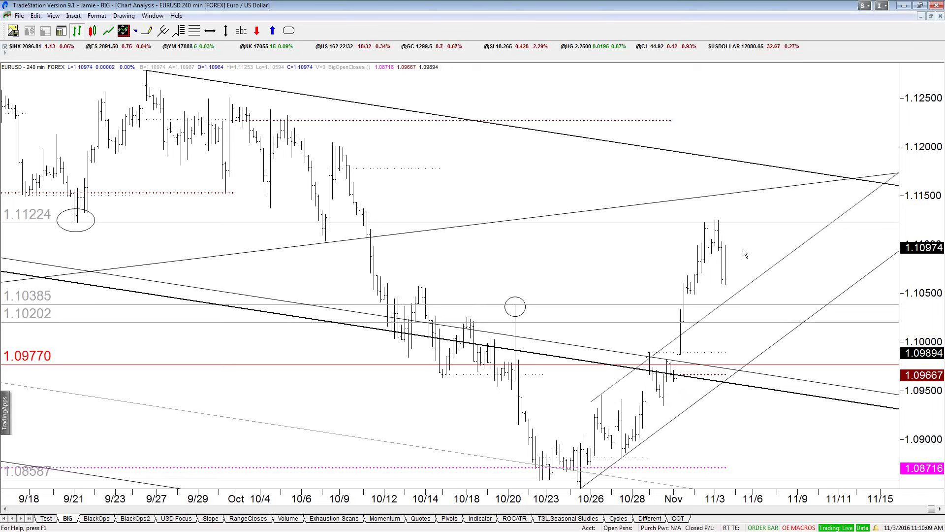
# Step: Examine the EURUSD 240-minute chart back to late April, including the declining trendline from the mid-August high
pyautogui.click(737, 298)
pyautogui.scroll(-3, 697, 264)
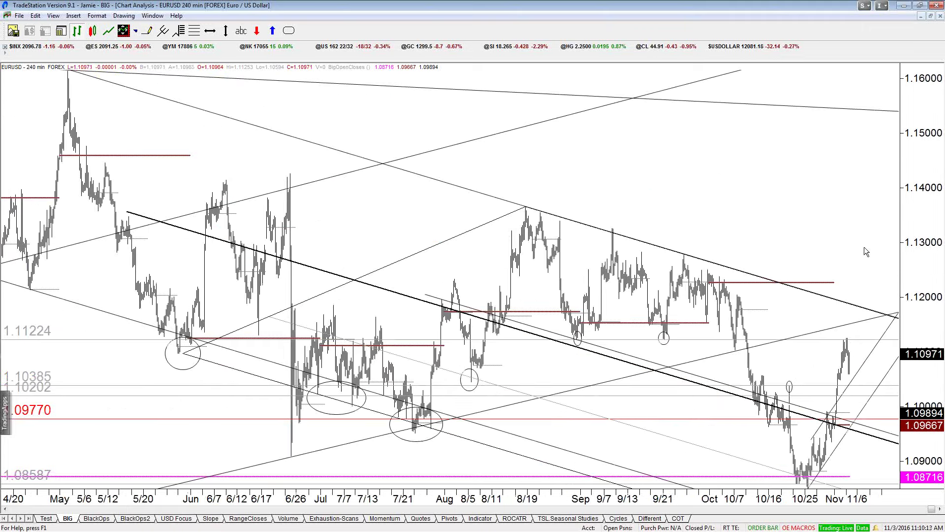
pyautogui.scroll(2, 863, 349)
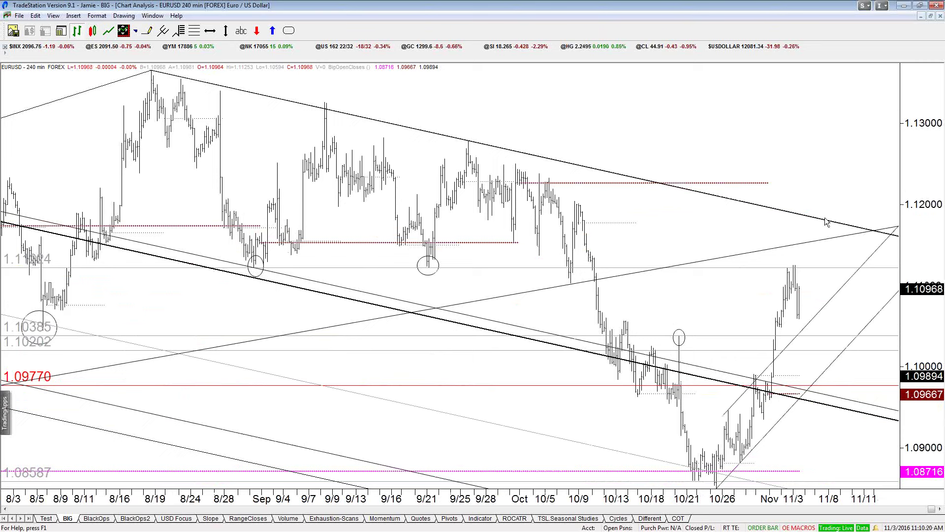
pyautogui.moveTo(799, 228); pyautogui.dragTo(823, 216)
pyautogui.moveTo(794, 142); pyautogui.dragTo(792, 145)
# Step: Set the EURUSD 240-minute chart's interval to daily, and restore its window
pyautogui.write('daily')
pyautogui.press('Return')
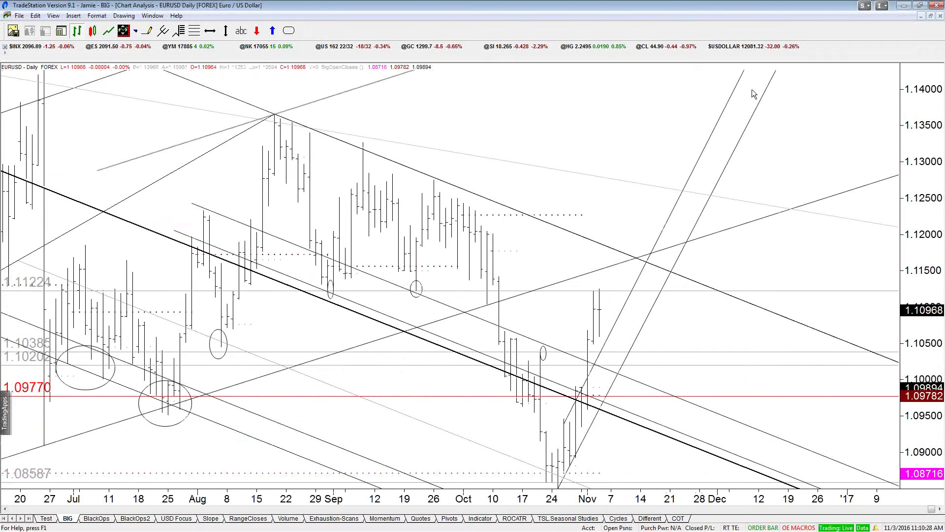
pyautogui.hotkey('ctrl', 'F5')
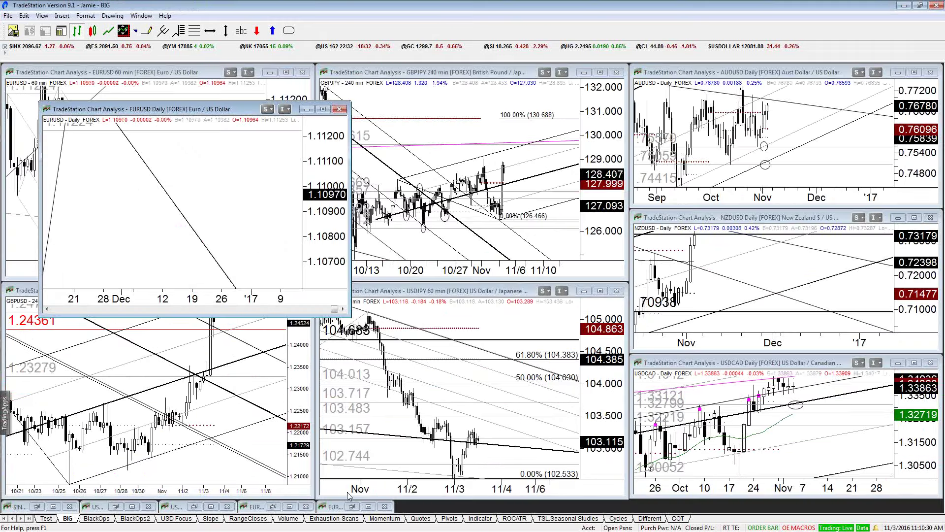
# Step: Open the other minimized EURUSD daily chart, the one with the 200-period moving average, and maximize it
pyautogui.click(369, 507)
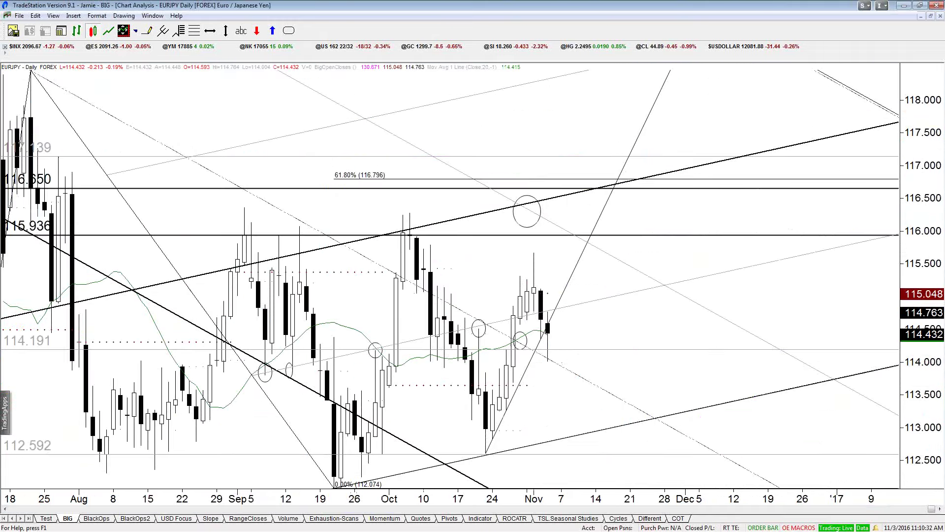
pyautogui.click(920, 16)
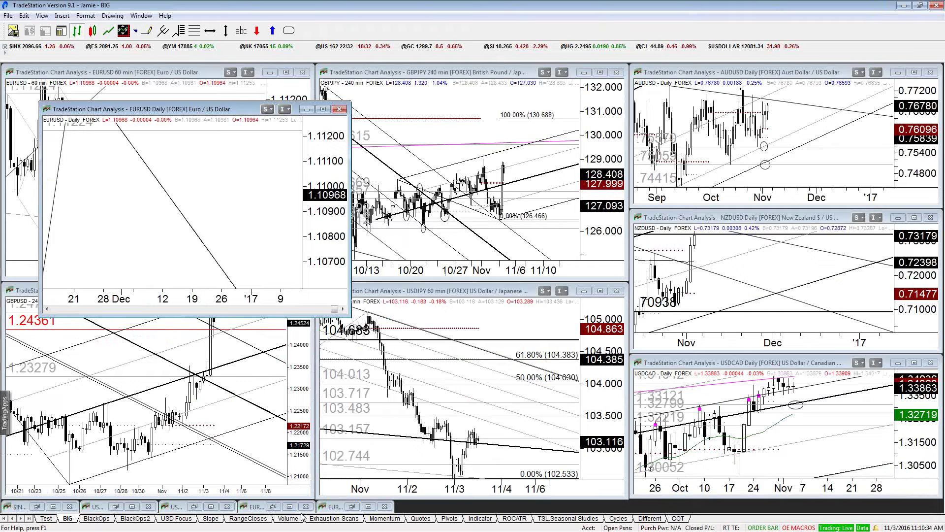
pyautogui.click(289, 508)
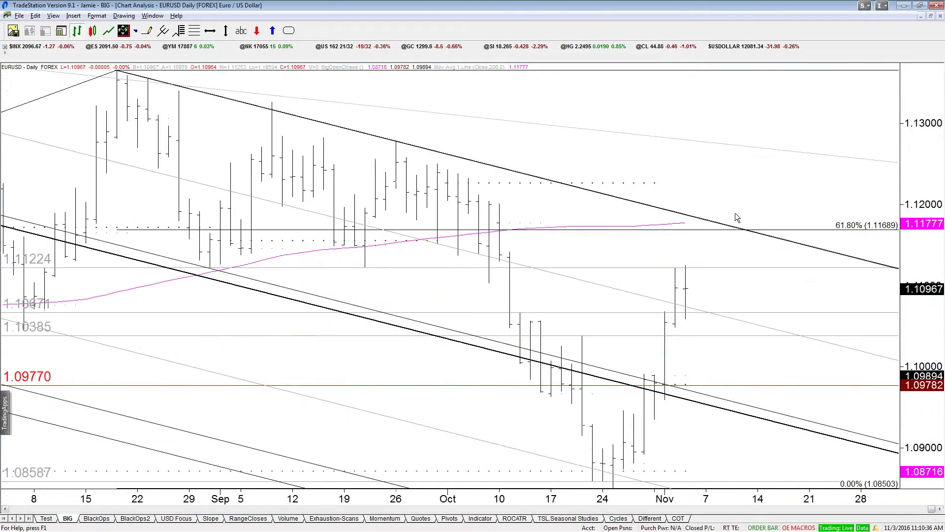
pyautogui.click(930, 16)
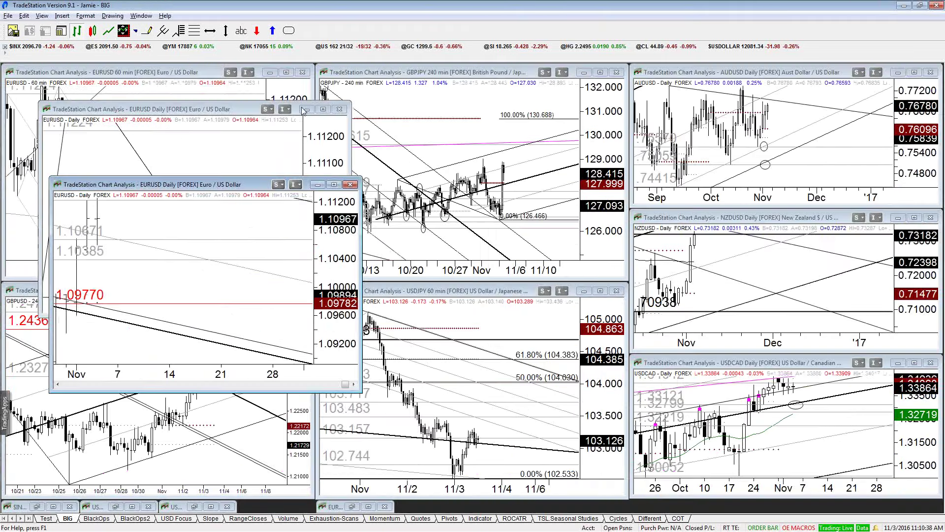
pyautogui.click(333, 184)
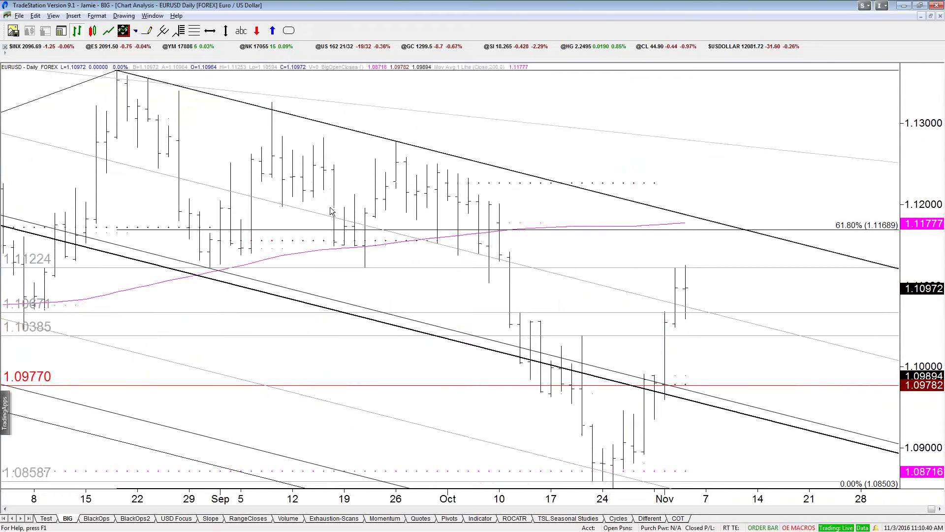
# Step: Examine EURUSD's daily chart back to late March, focusing on where the declining trendline, 61.8% retracement and 200-period average converge
pyautogui.press('Down')
pyautogui.press('Down')
pyautogui.press('Down')
pyautogui.press('Down')
pyautogui.press('Down')
pyautogui.press('Down')
pyautogui.press('Down')
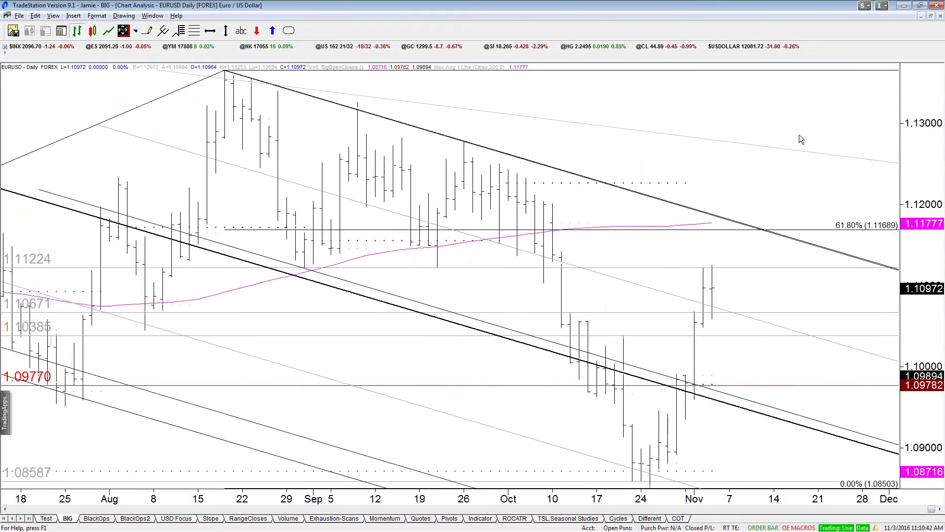
pyautogui.moveTo(436, 306); pyautogui.dragTo(542, 304)
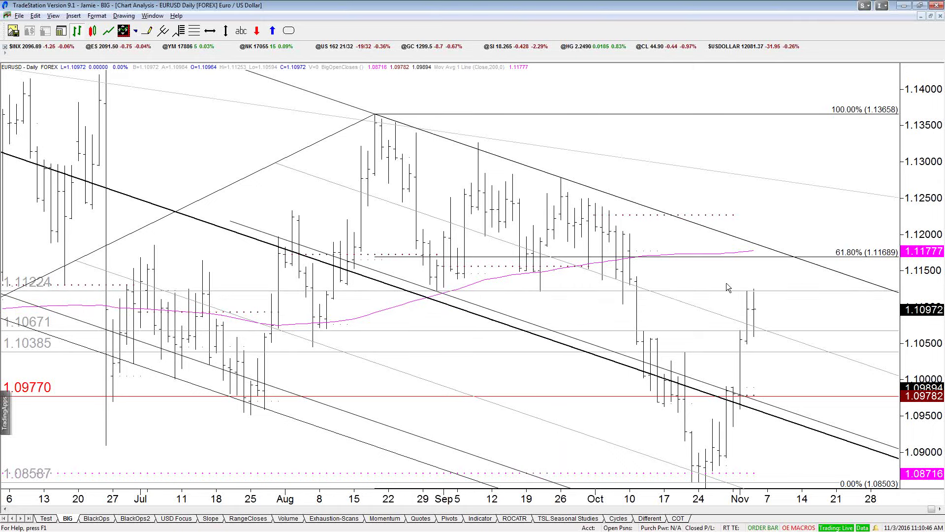
pyautogui.scroll(-3, 757, 273)
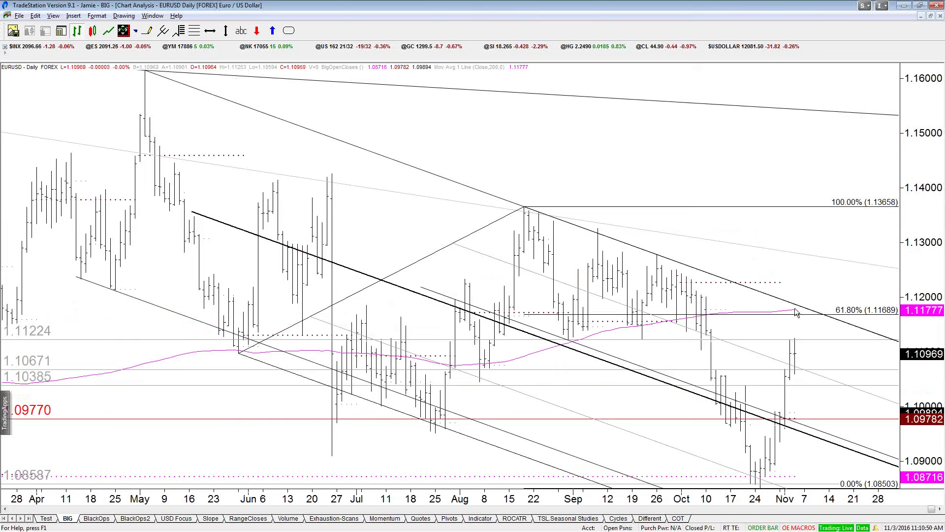
pyautogui.moveTo(799, 289); pyautogui.dragTo(800, 290)
pyautogui.moveTo(796, 329); pyautogui.dragTo(799, 306)
pyautogui.click(801, 284)
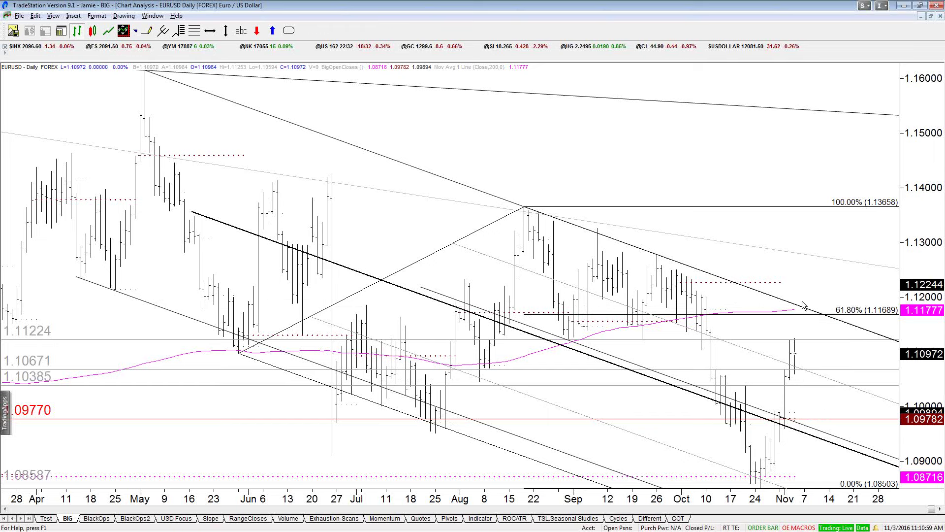
pyautogui.moveTo(528, 164); pyautogui.dragTo(524, 166)
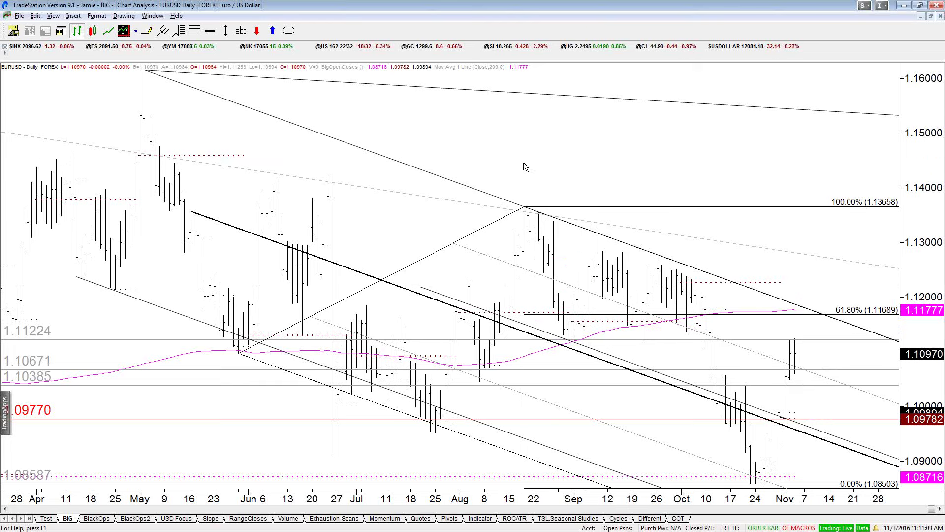
# Step: Try a Fibonacci retracement from EURUSD's early-May high to its late-June low, and delete it
pyautogui.hotkey('ctrl', 'r')
pyautogui.moveTo(145, 71); pyautogui.dragTo(334, 440)
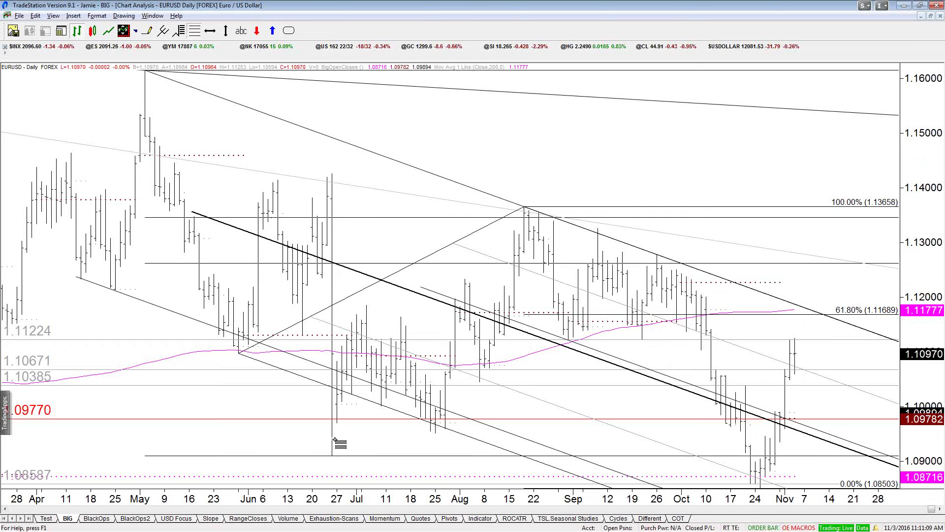
pyautogui.click(785, 216)
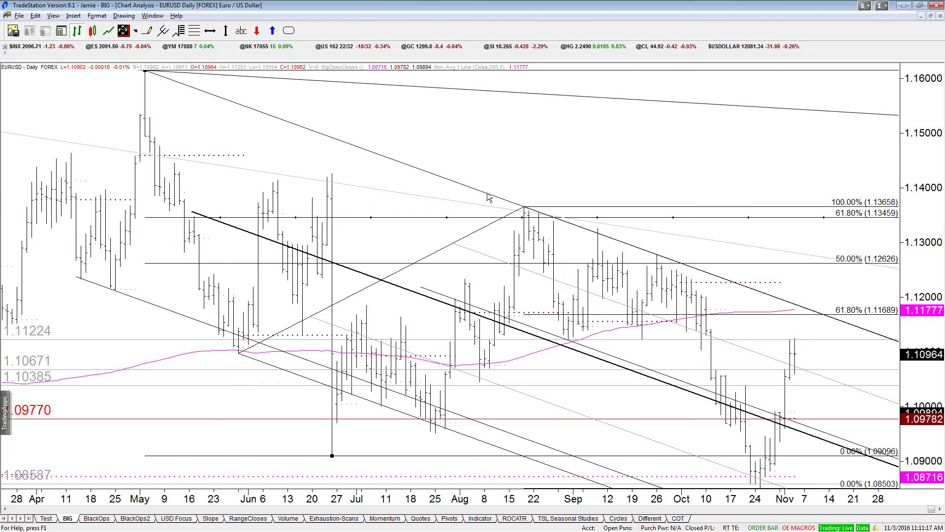
pyautogui.press('Delete')
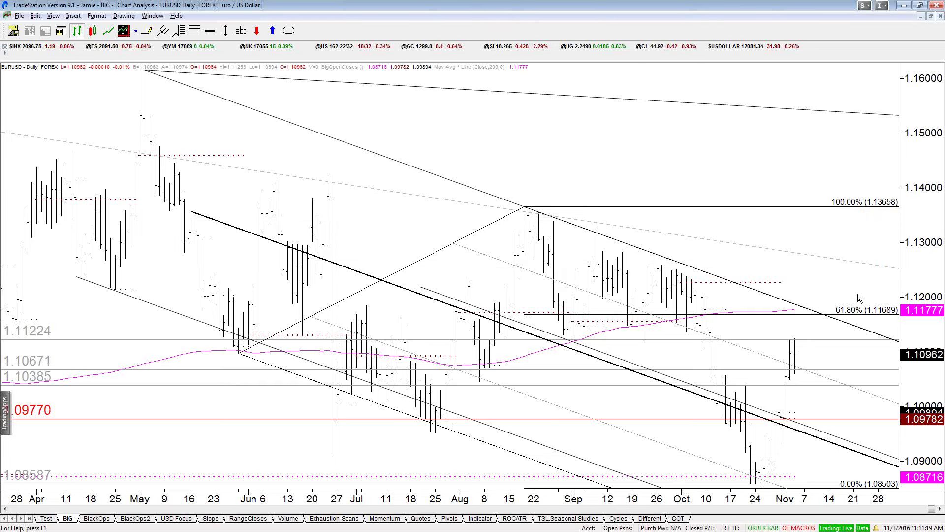
# Step: Recheck the resistance area above EURUSD's November high, and minimize the daily chart
pyautogui.moveTo(805, 279); pyautogui.dragTo(800, 306)
pyautogui.moveTo(806, 374)
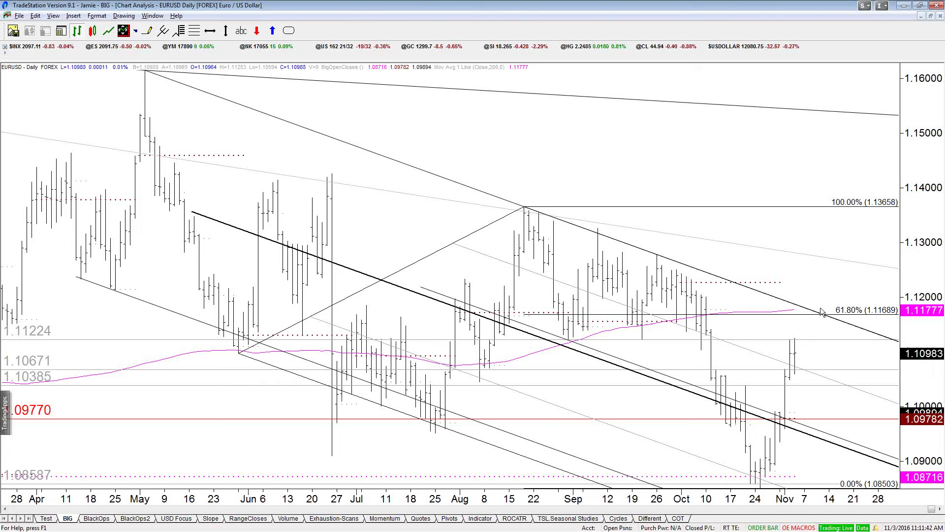
pyautogui.moveTo(801, 276); pyautogui.dragTo(802, 275)
pyautogui.hotkey('ctrl', 'F5')
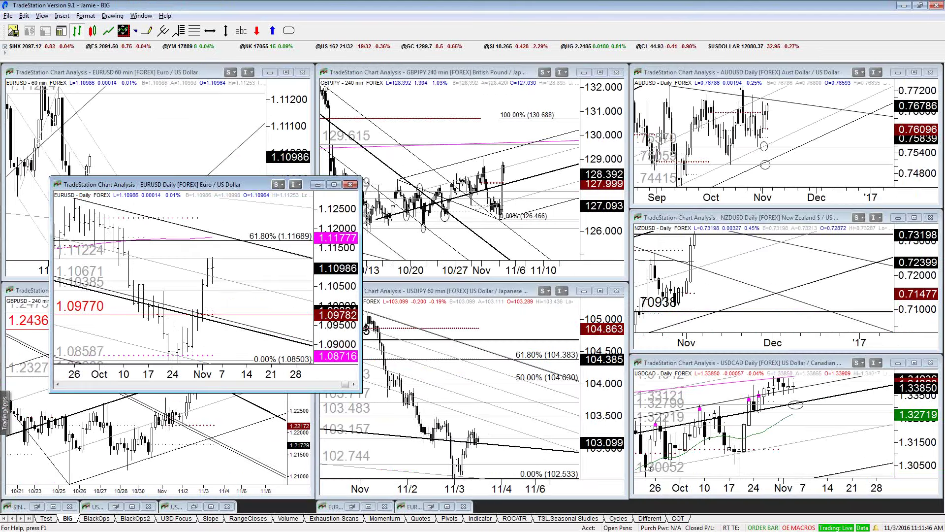
pyautogui.click(319, 185)
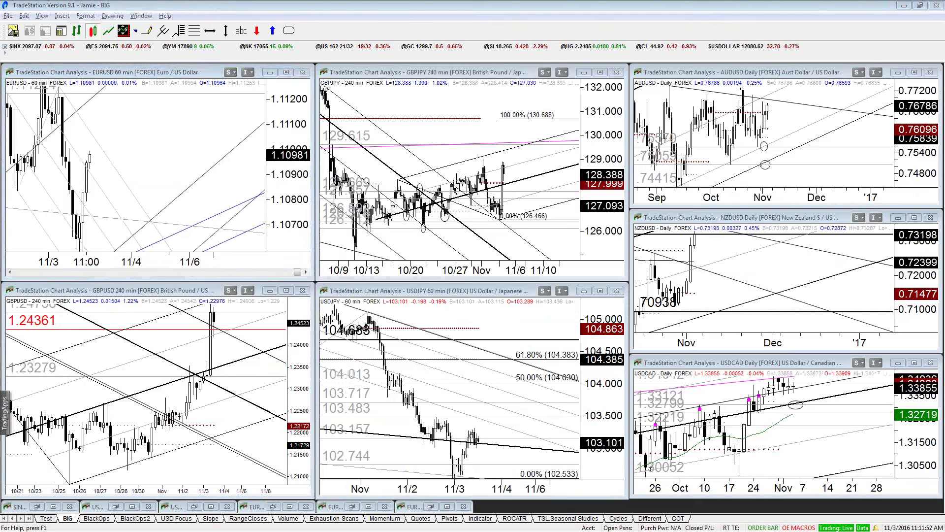
# Step: Switch to TradingView's EURUSD Analogs layout and view its daily overlay chart enlarged, returning to the two-chart layout
pyautogui.hotkey('alt', 'Tab')
pyautogui.click(234, 9)
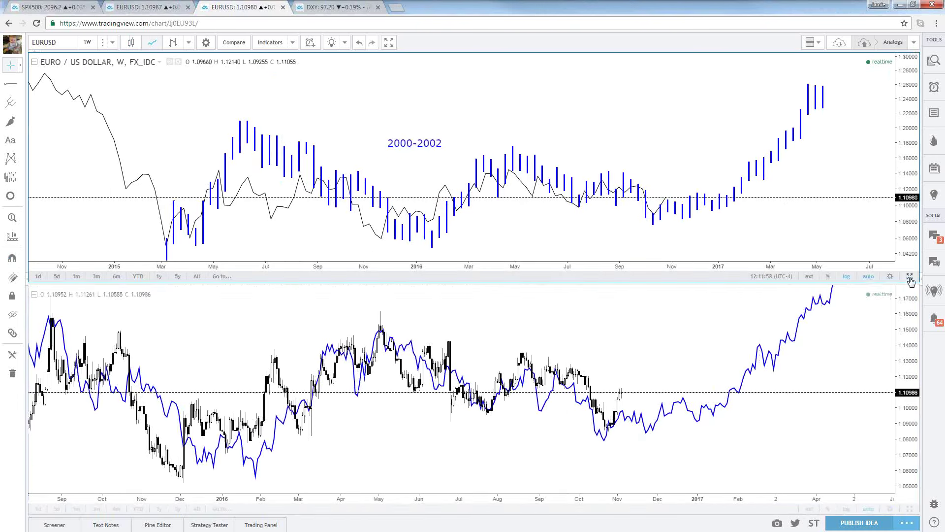
pyautogui.click(910, 509)
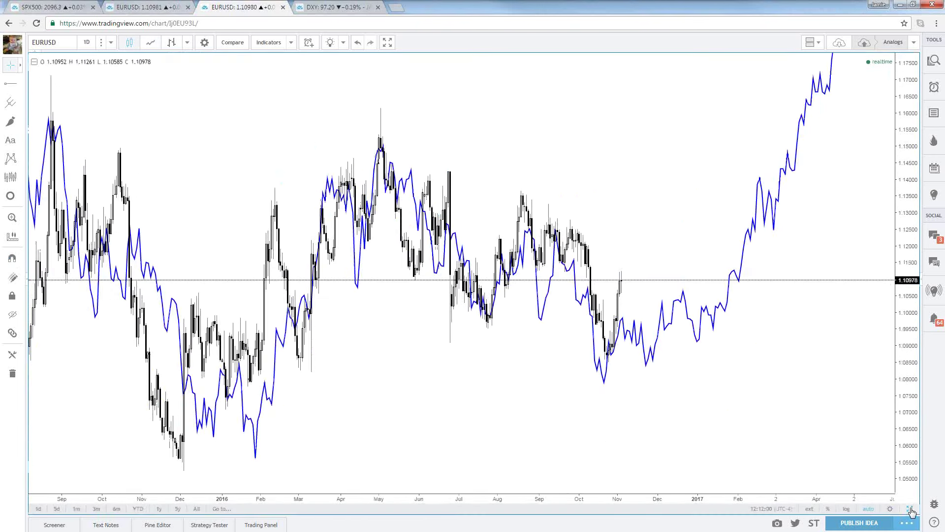
pyautogui.click(911, 510)
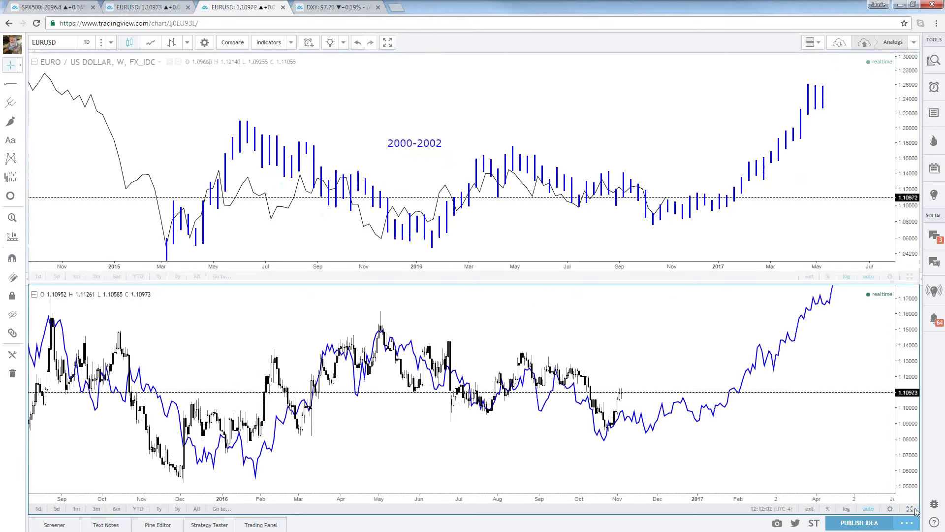
# Step: Maximize the weekly EURUSD chart with the 2000-2002 overlay and show its price as bars
pyautogui.click(910, 276)
pyautogui.click(173, 42)
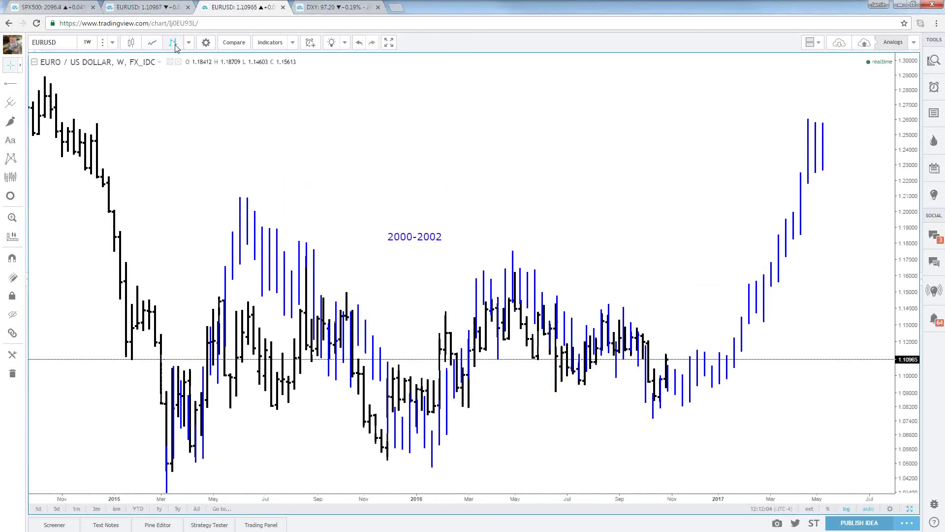
pyautogui.scroll(2, 829, 364)
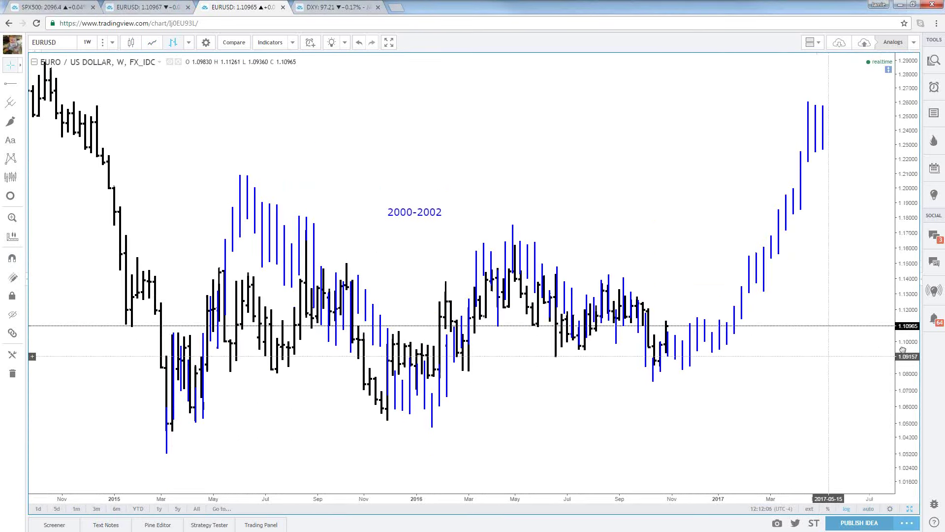
# Step: Maximize the daily EURUSD chart with the scale-adjusted 2000-2002 overlay and show its price as a line
pyautogui.moveTo(632, 412); pyautogui.dragTo(683, 413)
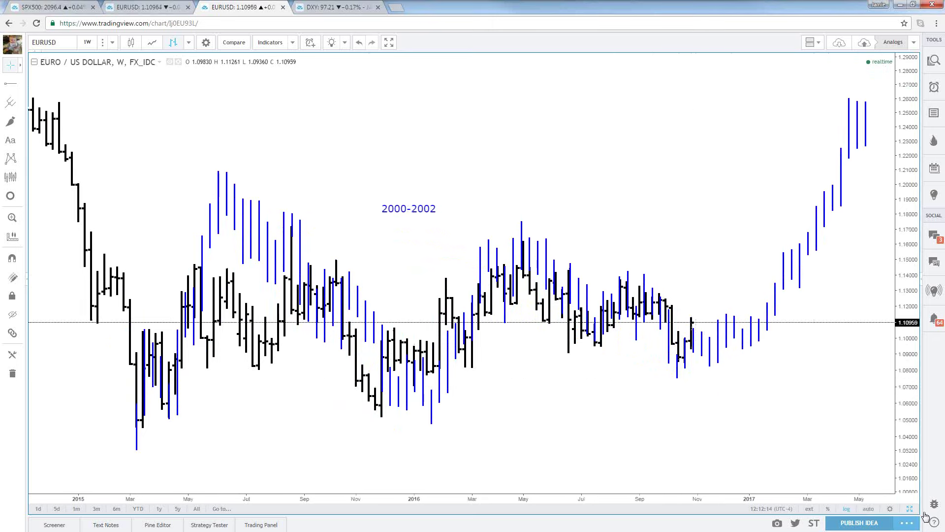
pyautogui.click(910, 509)
pyautogui.click(910, 508)
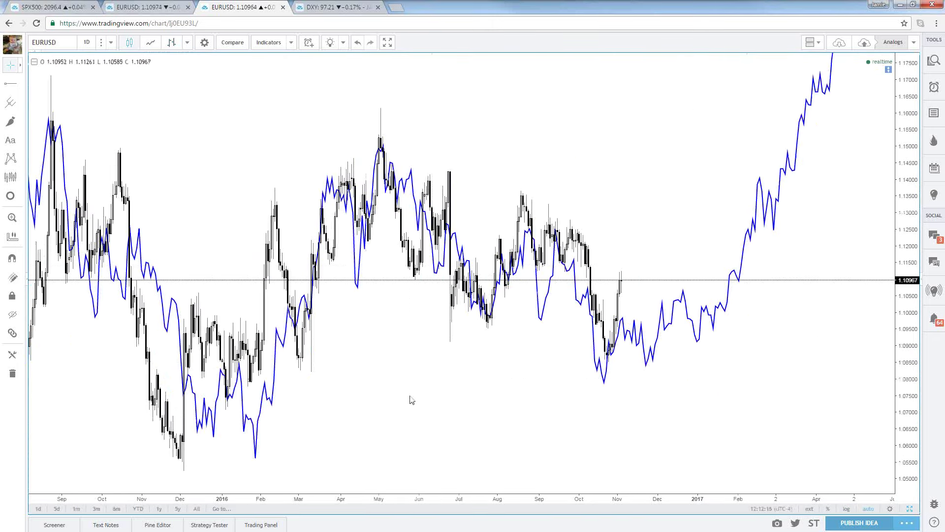
pyautogui.click(152, 44)
pyautogui.scroll(-3, 624, 374)
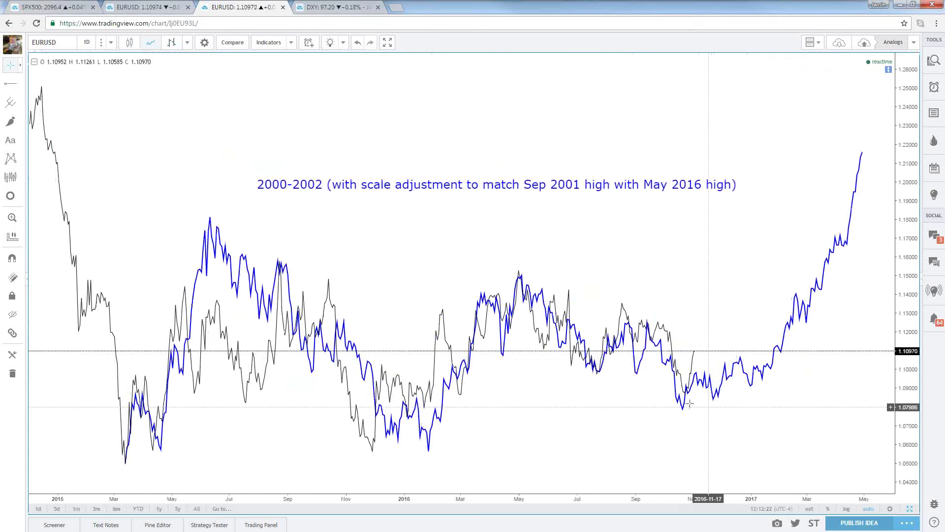
# Step: Compare EURUSD's 2016 line with the blue 2000-2002 overlay and its projection into 2017, at closer and wider date ranges
pyautogui.scroll(1, 623, 417)
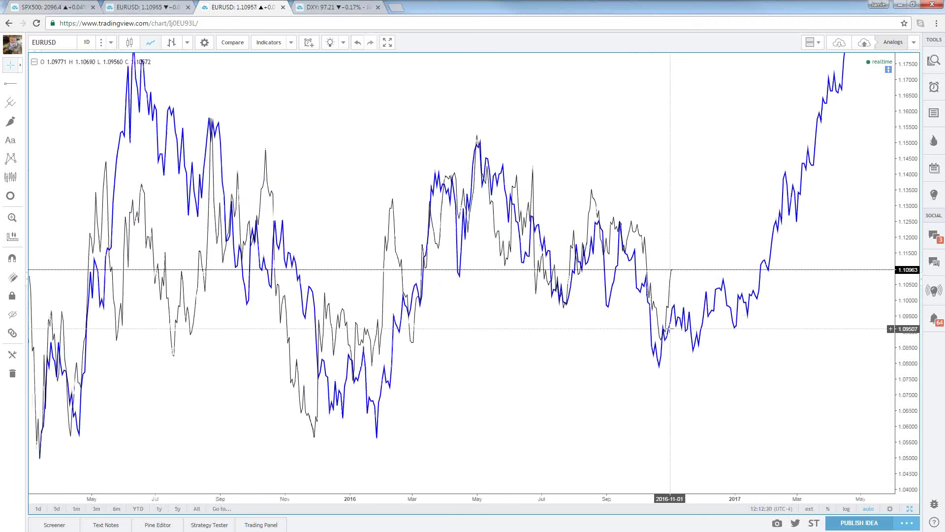
pyautogui.scroll(-1, 670, 333)
pyautogui.scroll(1, 367, 270)
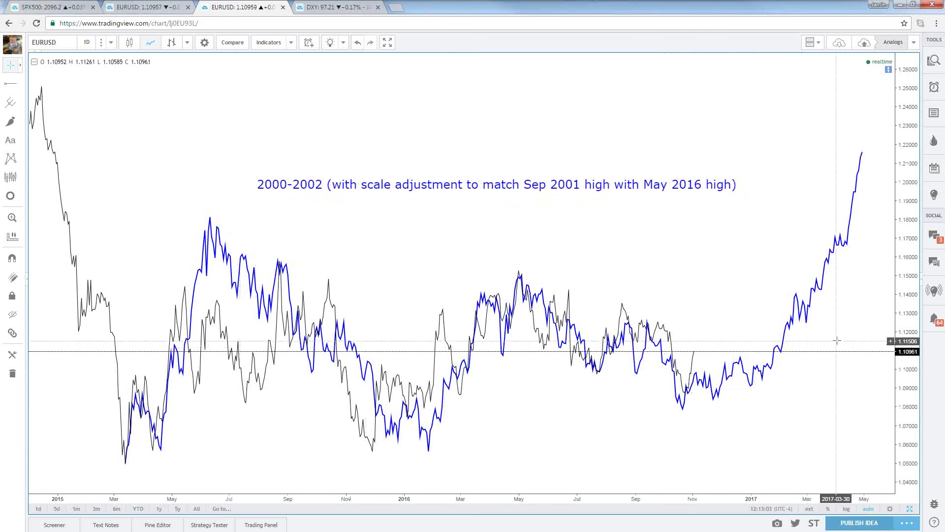
pyautogui.scroll(2, 706, 311)
pyautogui.scroll(-2, 675, 311)
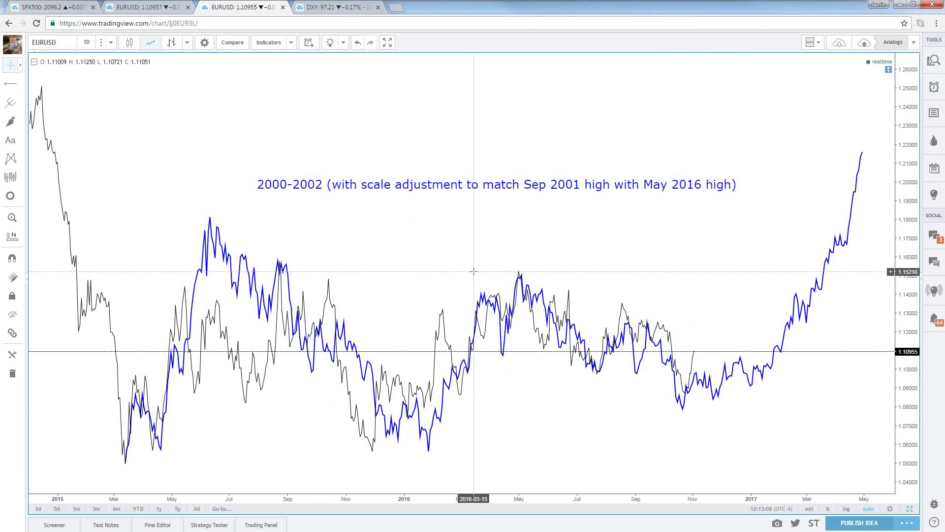
pyautogui.scroll(-1, 474, 272)
pyautogui.scroll(1, 474, 271)
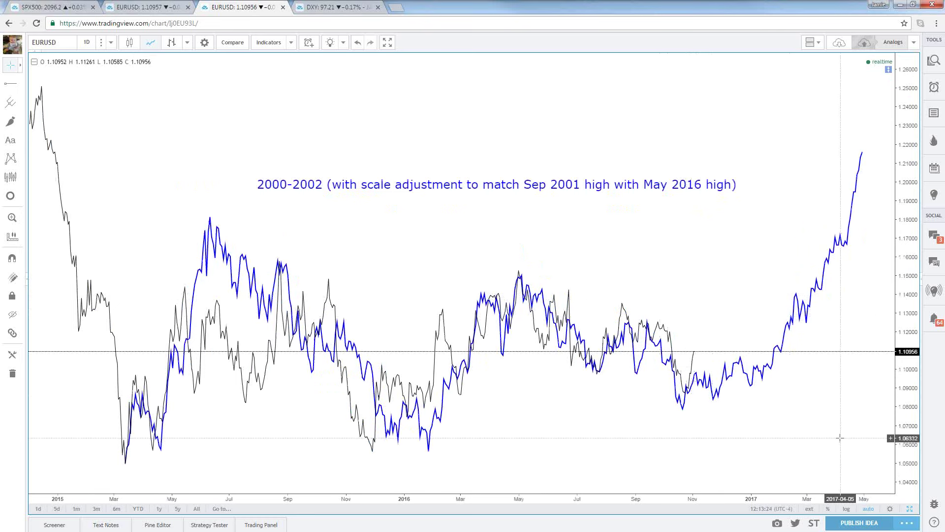
# Step: Load the FXCM EURUSD symbol, fit both magenta patterns within the price range, and show the price as bars
pyautogui.write('EURUSD')
pyautogui.press('Down')
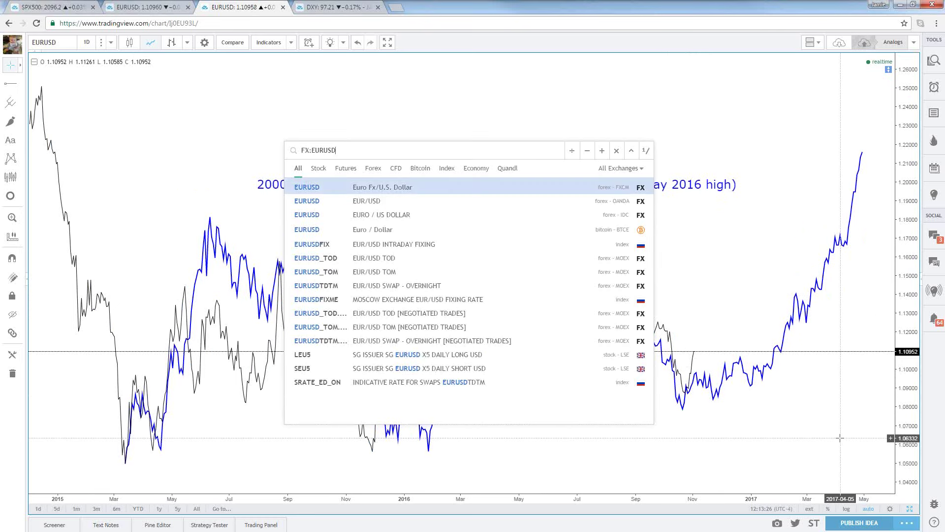
pyautogui.press('Return')
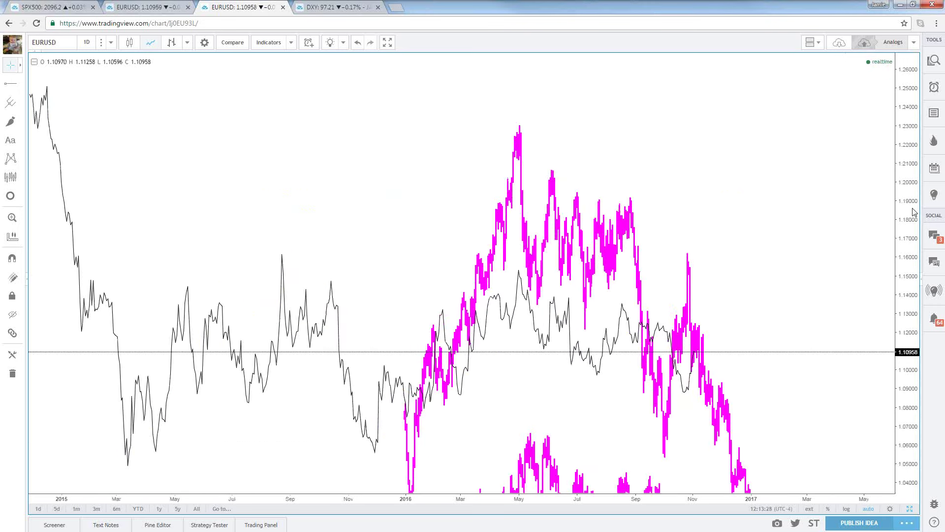
pyautogui.moveTo(906, 221); pyautogui.dragTo(899, 399)
pyautogui.moveTo(818, 400); pyautogui.dragTo(822, 328)
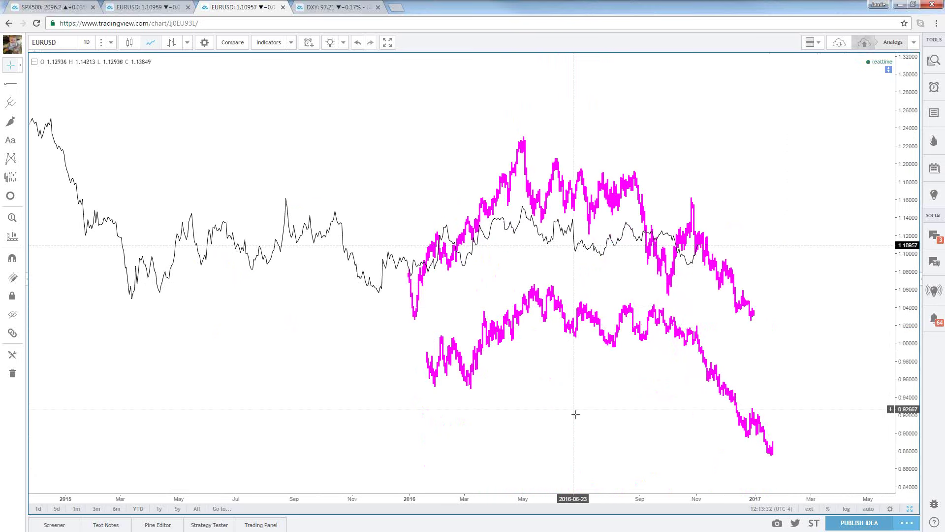
pyautogui.scroll(2, 566, 401)
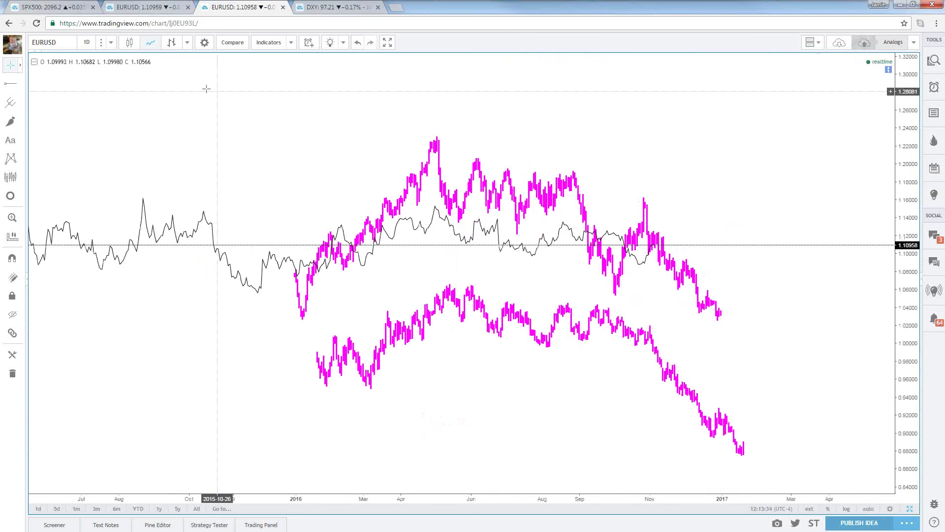
pyautogui.click(179, 43)
pyautogui.scroll(3, 330, 238)
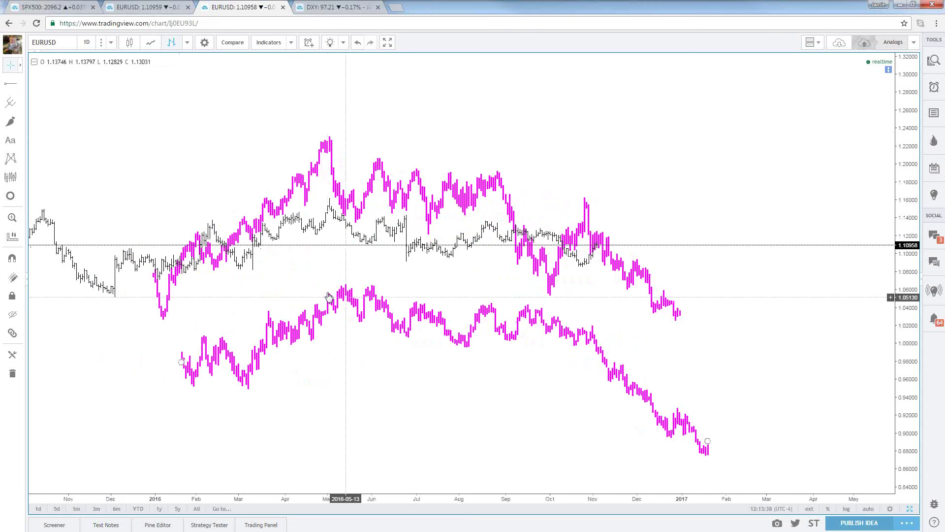
# Step: Shift the lower magenta bar pattern up and back to start around January 6, 2016, and color it red
pyautogui.moveTo(329, 296)
pyautogui.mouseDown()
pyautogui.moveTo(320, 235)
pyautogui.moveTo(324, 275)
pyautogui.mouseUp()
pyautogui.doubleClick(325, 277)
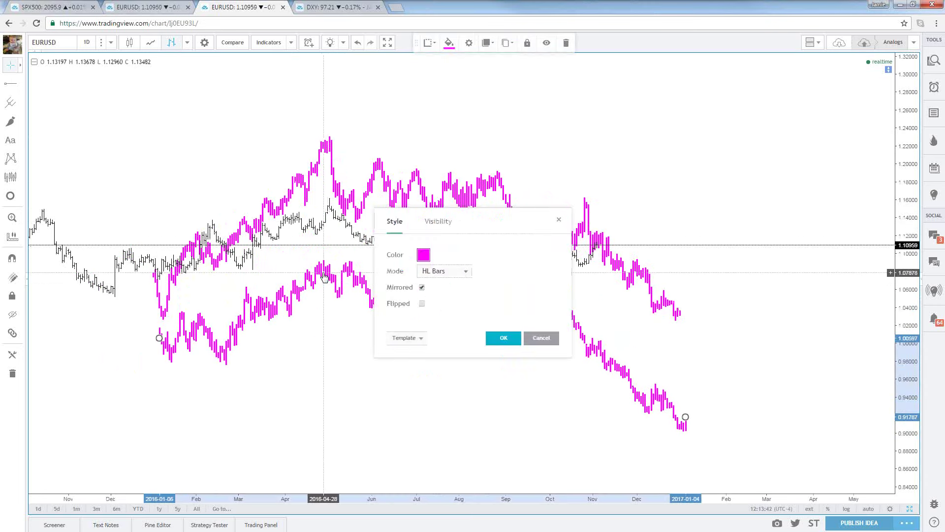
pyautogui.click(423, 256)
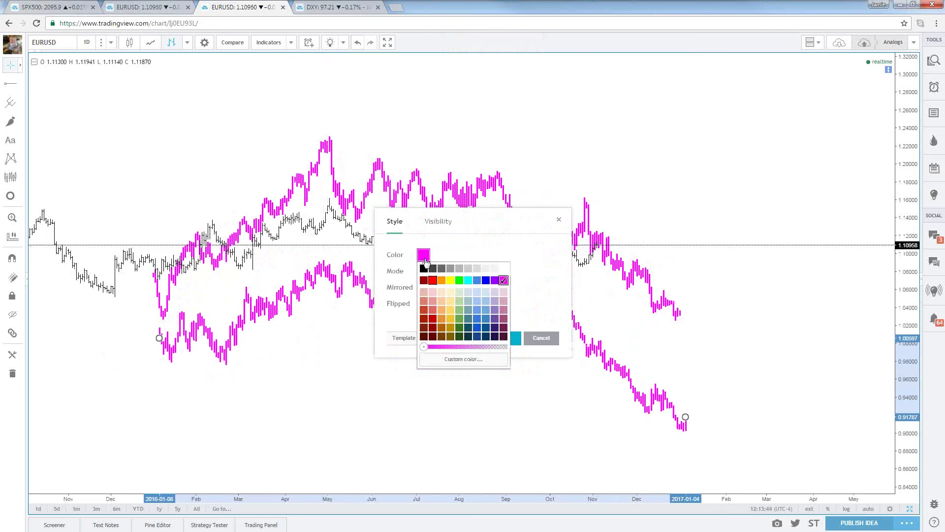
pyautogui.click(433, 280)
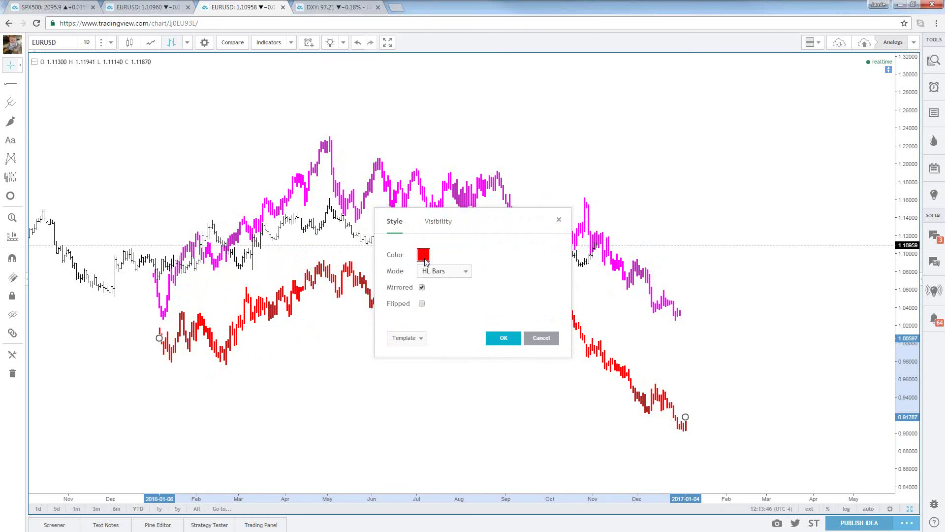
pyautogui.click(503, 338)
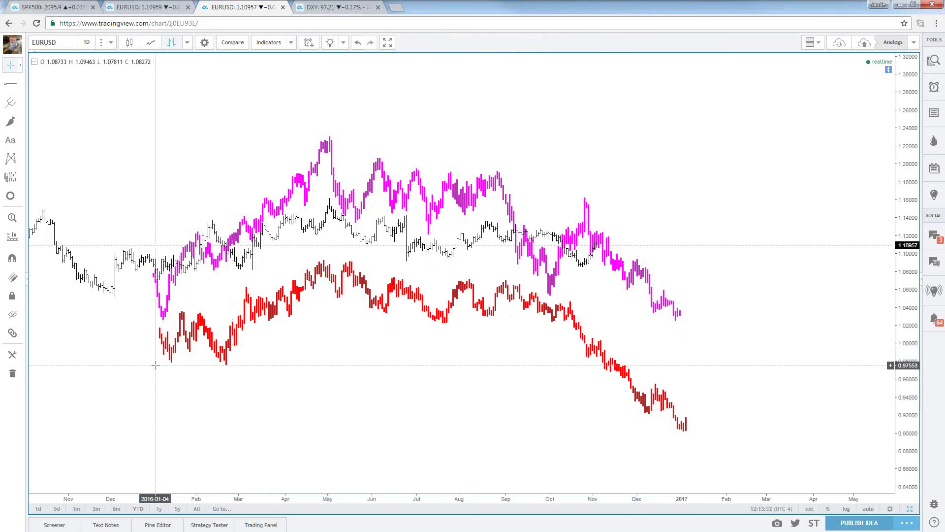
# Step: Align both bar patterns to start on January 4, 2016, with the magenta one entirely above price and the red one below
pyautogui.moveTo(167, 346)
pyautogui.mouseDown()
pyautogui.moveTo(162, 305)
pyautogui.moveTo(162, 341)
pyautogui.mouseUp()
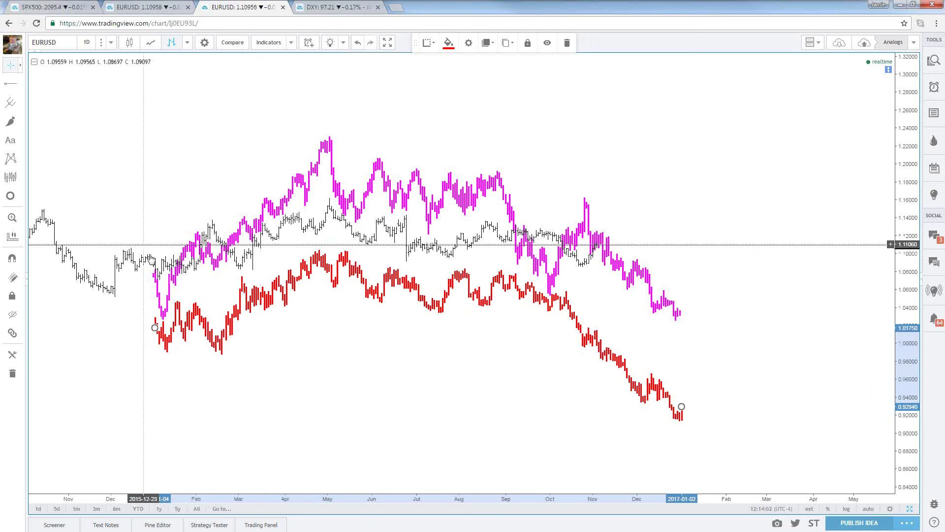
pyautogui.click(270, 379)
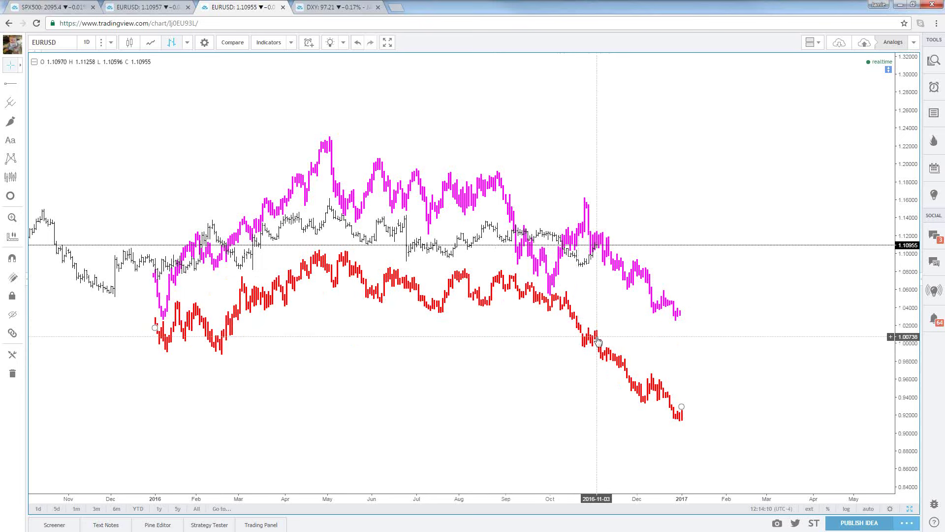
pyautogui.click(379, 173)
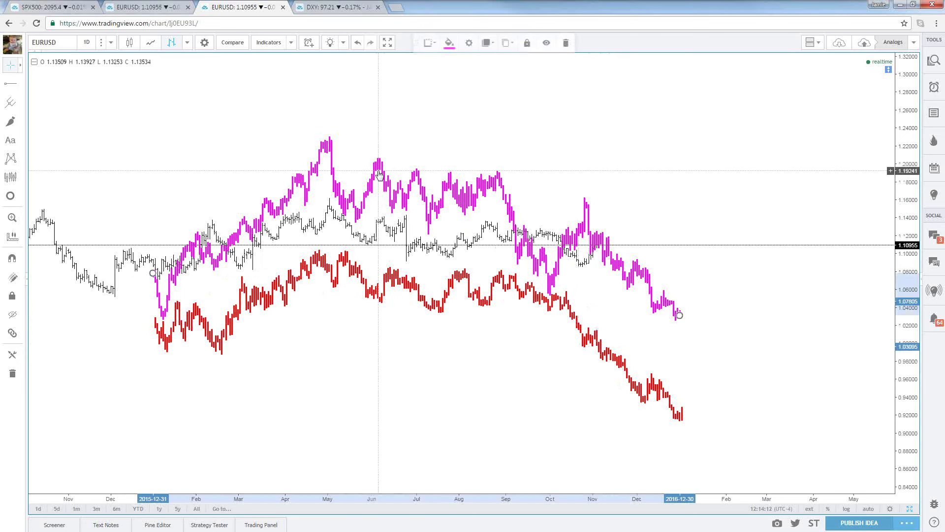
pyautogui.moveTo(379, 172); pyautogui.dragTo(380, 93)
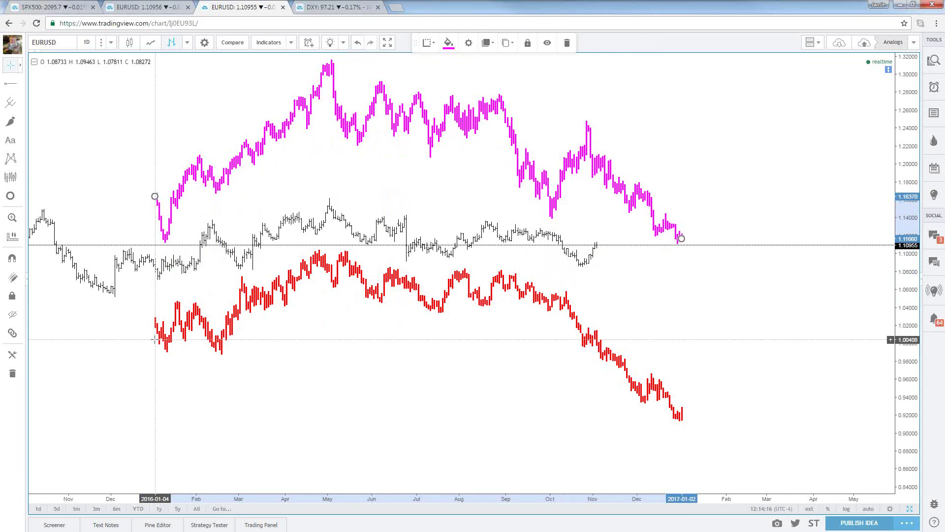
pyautogui.click(164, 382)
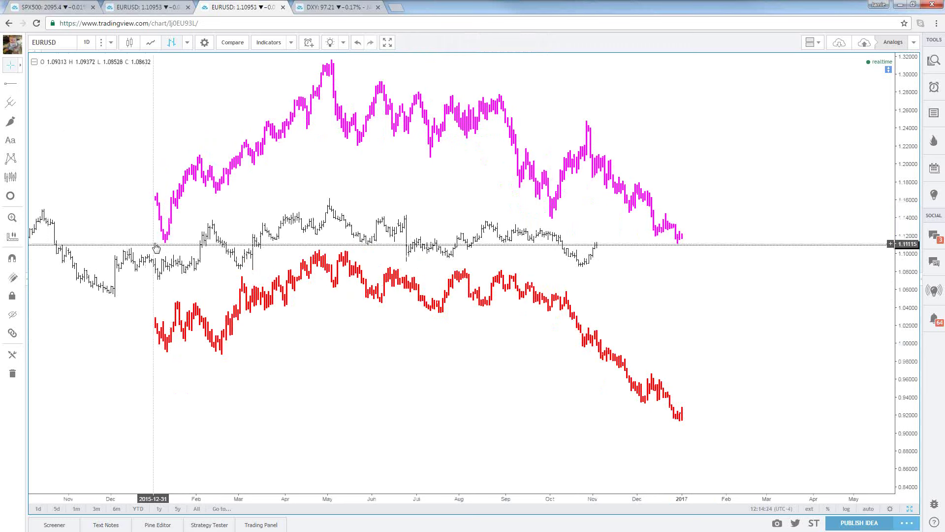
# Step: Compare EURUSD's 2016 price with the magenta and red patterns through the end of the year
pyautogui.moveTo(481, 401); pyautogui.dragTo(511, 401)
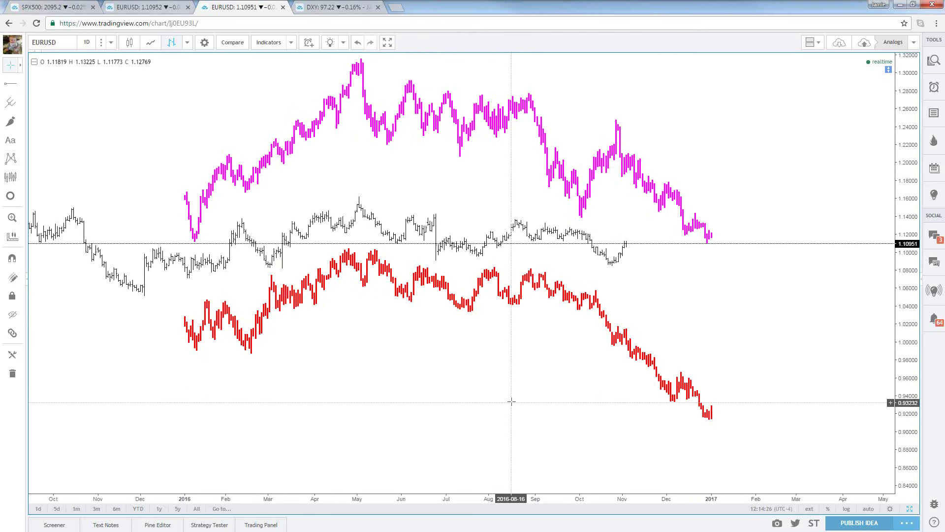
pyautogui.click(551, 399)
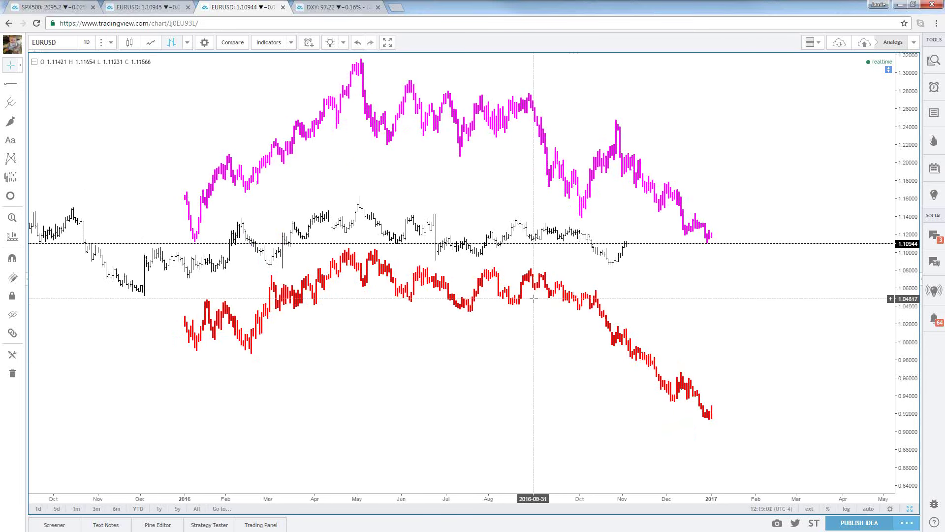
pyautogui.scroll(-1, 507, 298)
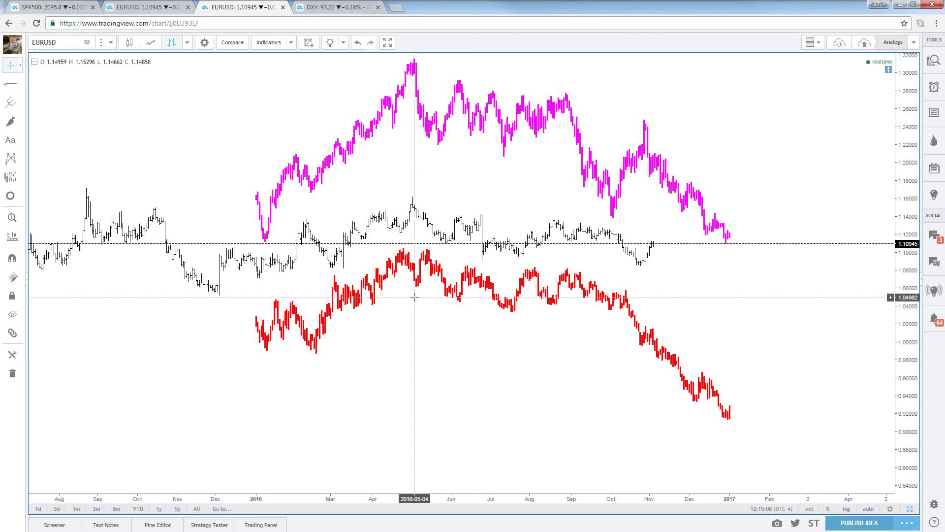
pyautogui.scroll(1, 415, 298)
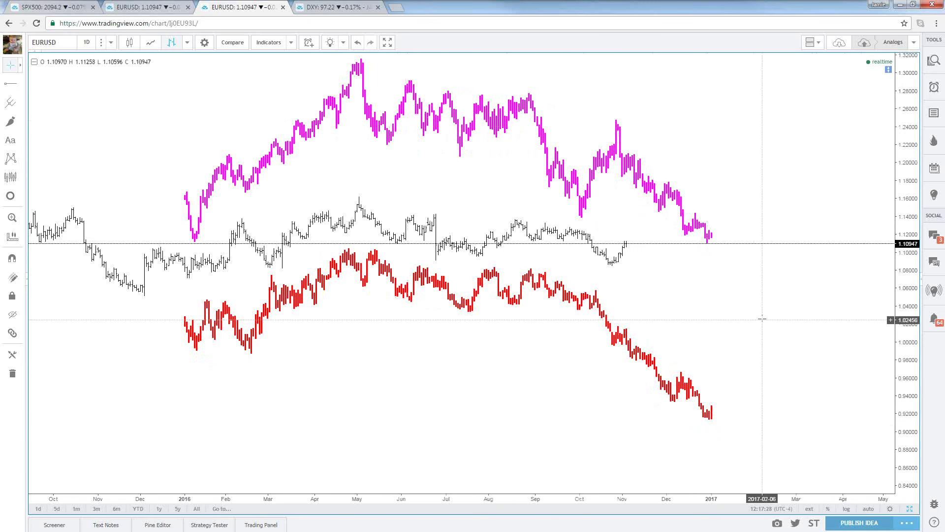
# Step: Switch to TradeStation, maximize the GBPUSD 240-minute chart, and enlarge its price bars from late September to early November
pyautogui.click(899, 5)
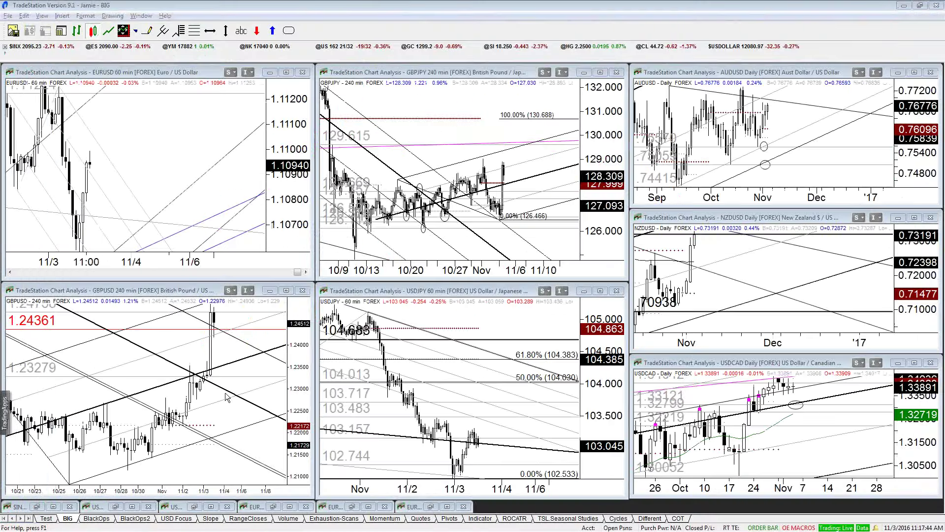
pyautogui.click(242, 369)
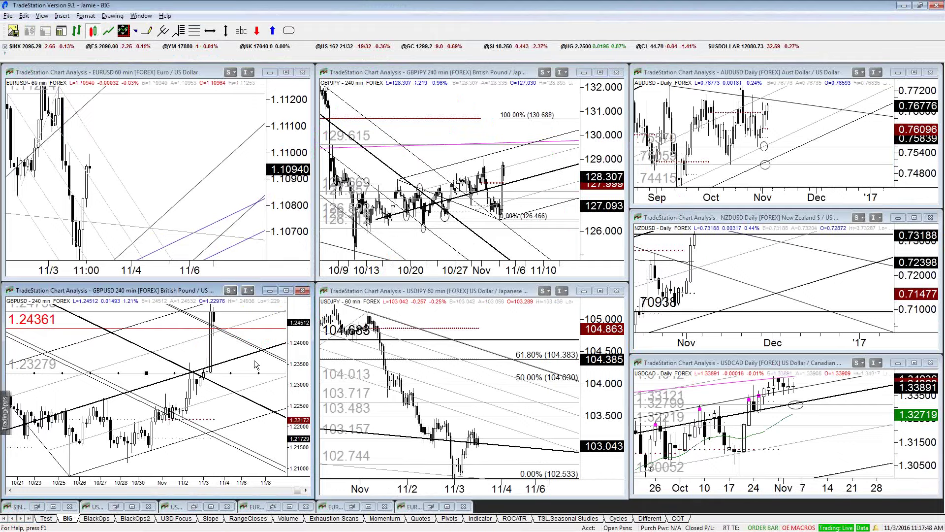
pyautogui.click(255, 361)
pyautogui.hotkey('ctrl', 'F10')
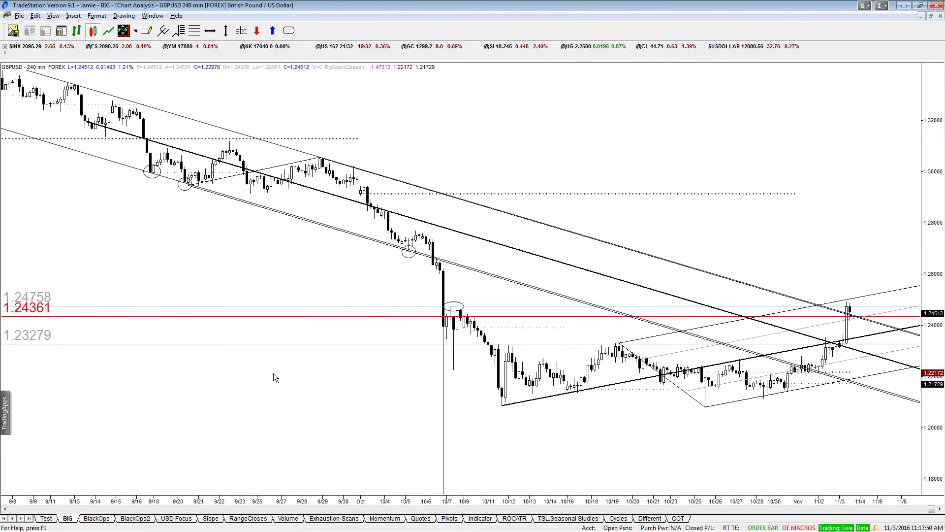
pyautogui.moveTo(837, 442); pyautogui.dragTo(850, 430)
pyautogui.press('Up')
pyautogui.press('Up')
pyautogui.press('Up')
pyautogui.scroll(2, 841, 426)
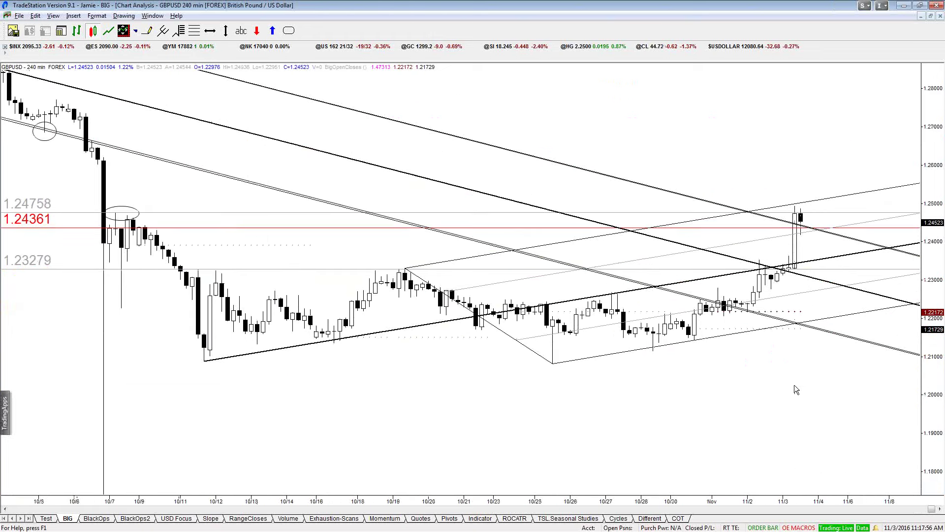
pyautogui.moveTo(796, 385); pyautogui.dragTo(795, 392)
pyautogui.scroll(-1, 812, 399)
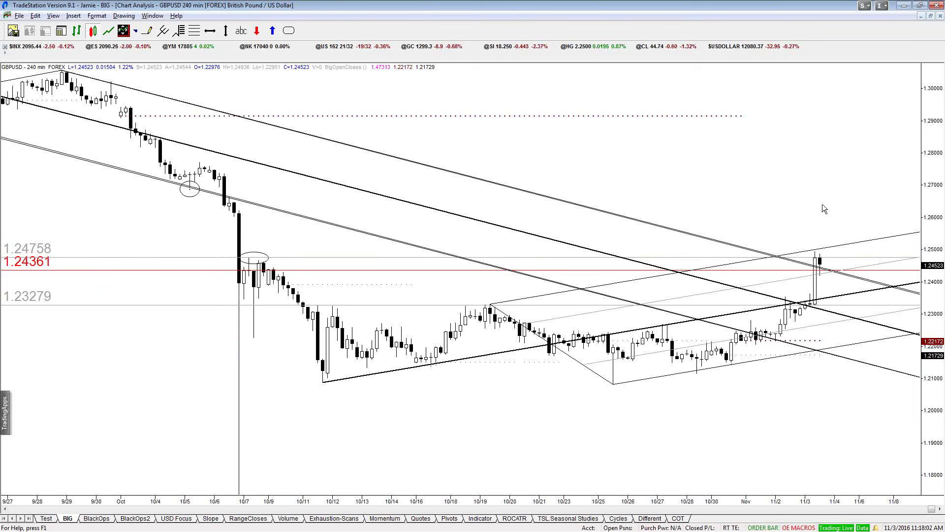
# Step: Inspect the latest GBPUSD bars against the 1.24758 level and read the bar values around the October 7 rebound
pyautogui.hotkey('ctrl', 'r')
pyautogui.moveTo(819, 225); pyautogui.dragTo(820, 255)
pyautogui.hotkey('ctrl', 'r')
pyautogui.moveTo(253, 277)
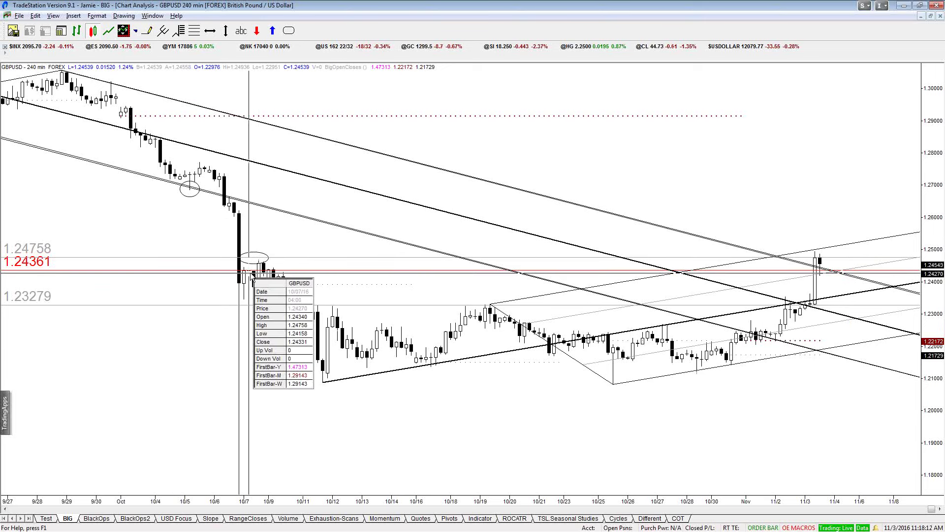
pyautogui.hotkey('ctrl', 'r')
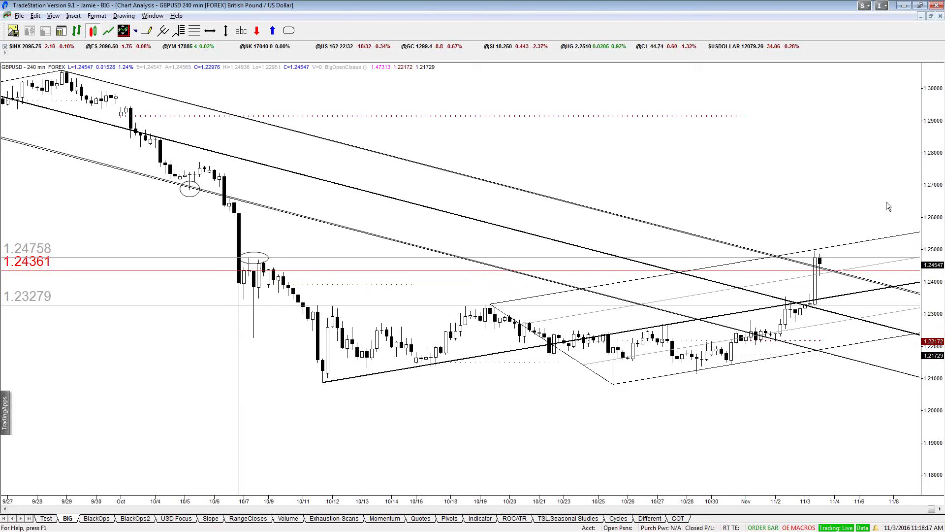
pyautogui.hotkey('ctrl', 'r')
pyautogui.moveTo(820, 195)
pyautogui.click(825, 159)
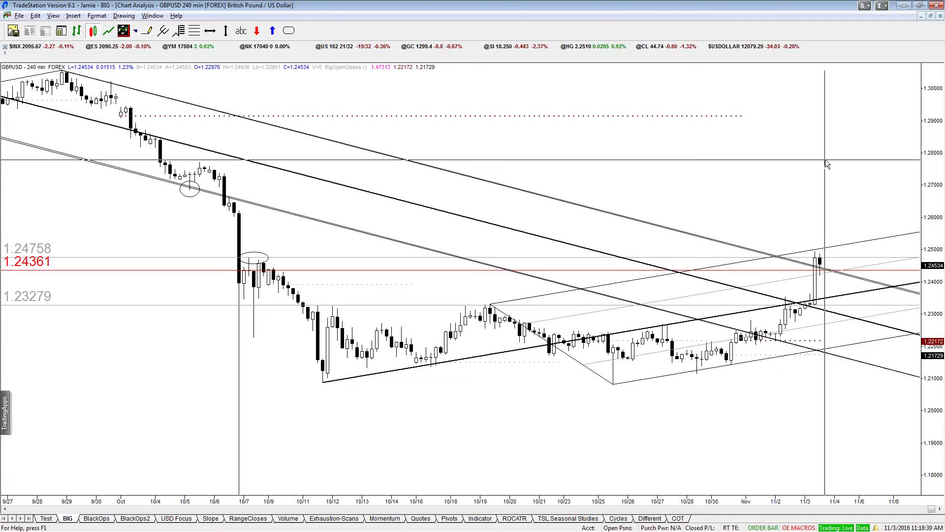
# Step: Restore the GBPUSD chart to the multi-chart workspace and switch back to TradingView's EURUSD pattern chart
pyautogui.hotkey('ctrl', 'F5')
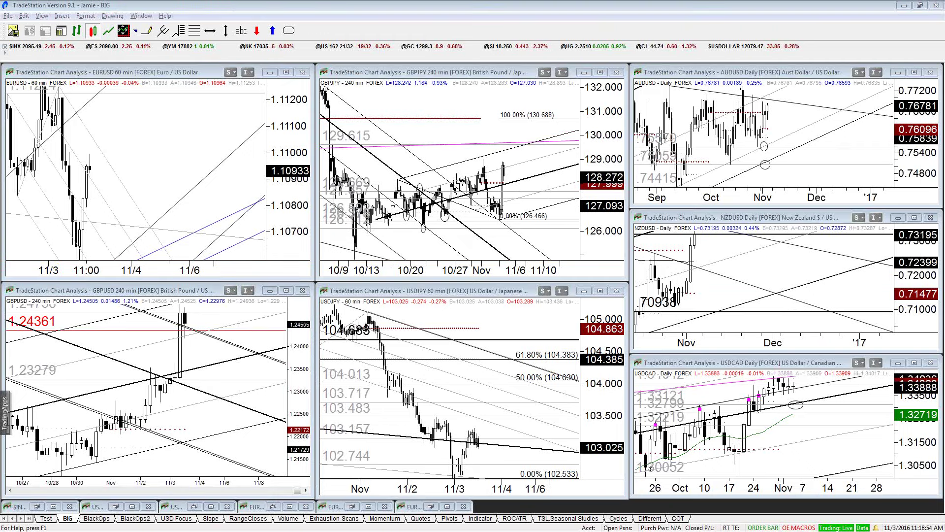
pyautogui.hotkey('alt', 'Tab')
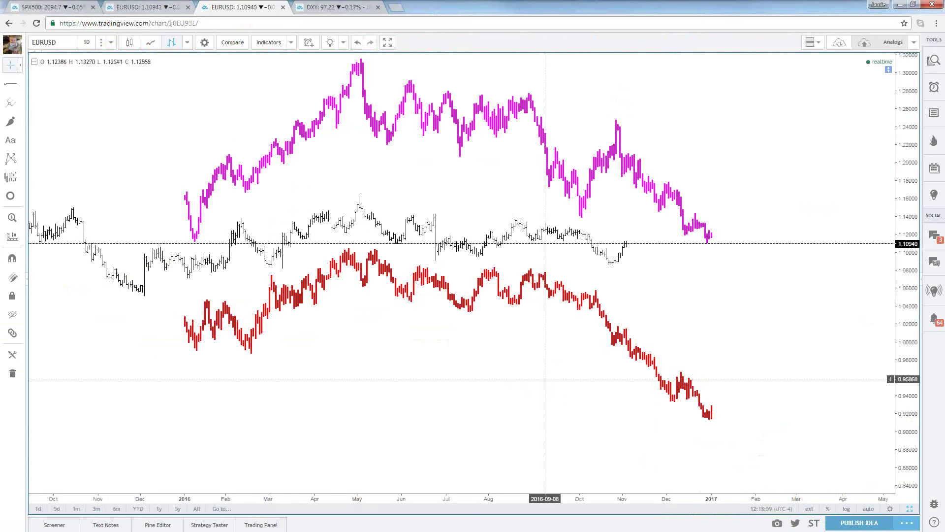
# Step: Load GBPUSD in the pattern chart and enlarge the bars from October onward with the USDZAR and NZDUSD flash crash overlays in view
pyautogui.write('GBP')
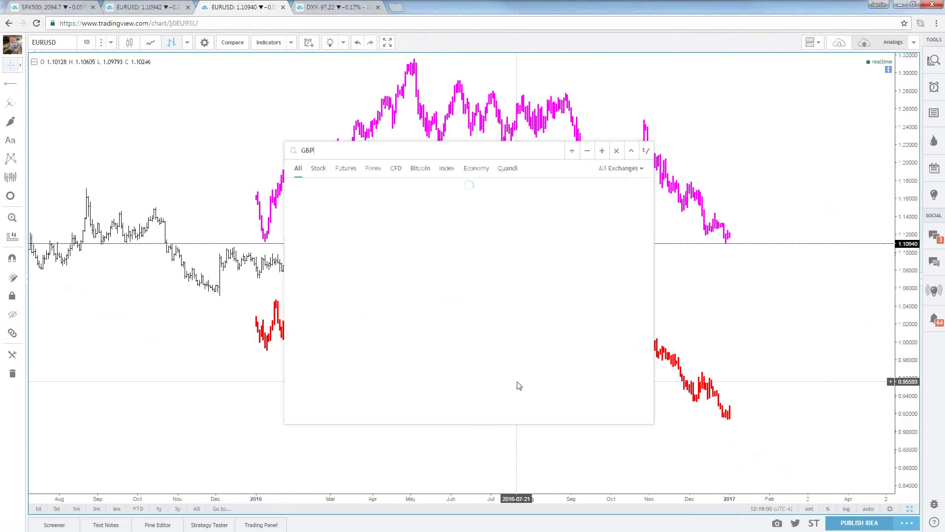
pyautogui.press('Return')
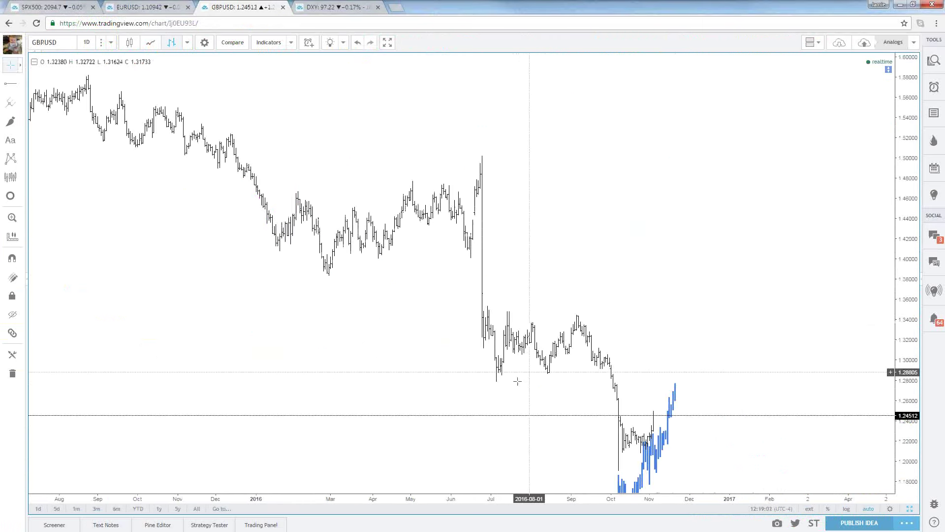
pyautogui.scroll(5, 794, 196)
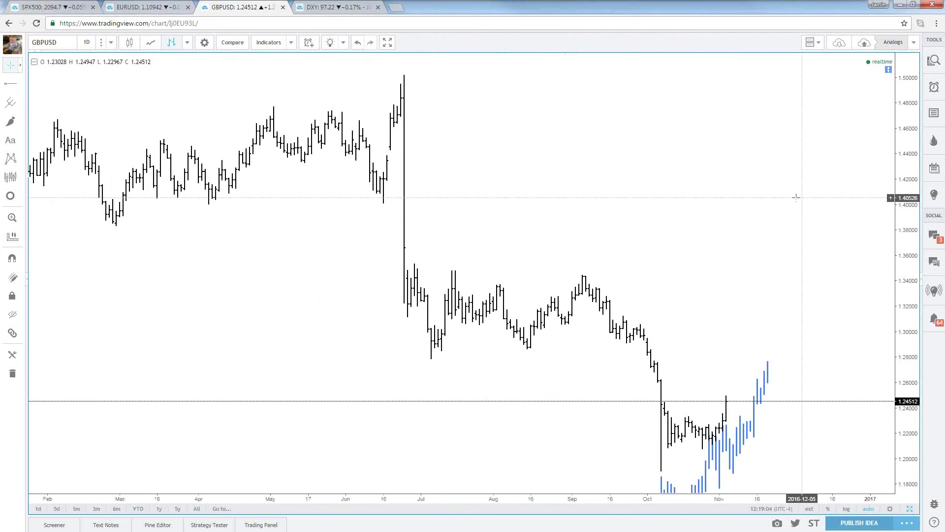
pyautogui.moveTo(908, 114); pyautogui.dragTo(903, 351)
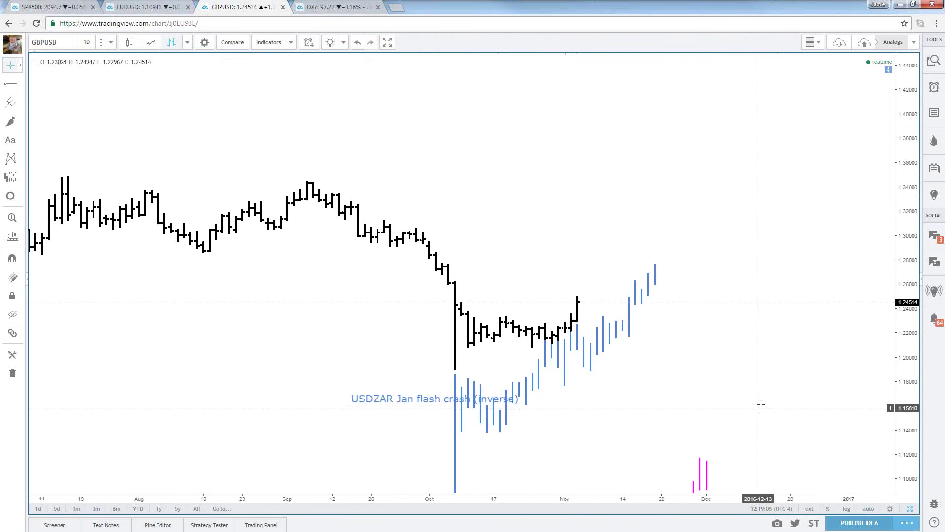
pyautogui.moveTo(759, 397); pyautogui.dragTo(816, 193)
pyautogui.scroll(4, 802, 214)
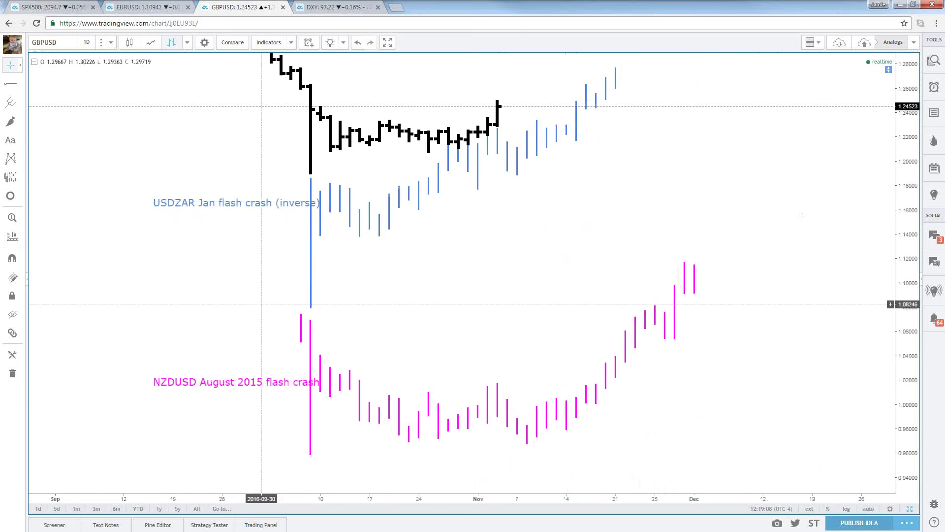
# Step: Move the USDZAR Jan flash crash and NZDUSD August 2015 flash crash labels clear of their price bars
pyautogui.moveTo(271, 305)
pyautogui.mouseDown()
pyautogui.moveTo(473, 304)
pyautogui.moveTo(436, 231)
pyautogui.moveTo(371, 189)
pyautogui.mouseUp()
pyautogui.moveTo(396, 386); pyautogui.dragTo(323, 372)
pyautogui.moveTo(349, 273)
pyautogui.mouseDown()
pyautogui.moveTo(344, 312)
pyautogui.moveTo(286, 294)
pyautogui.mouseUp()
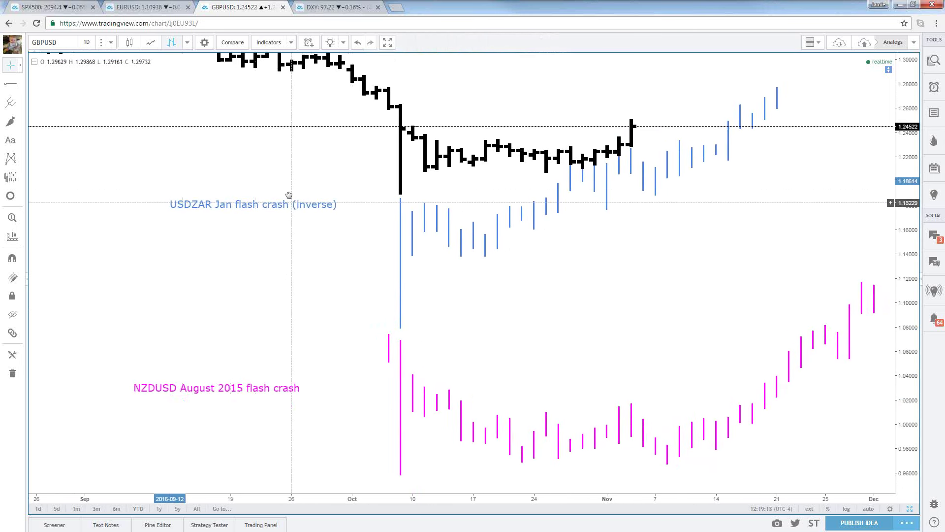
pyautogui.moveTo(300, 215)
pyautogui.mouseDown()
pyautogui.moveTo(336, 217)
pyautogui.moveTo(348, 230)
pyautogui.mouseUp()
pyautogui.click(353, 268)
pyautogui.scroll(1, 352, 268)
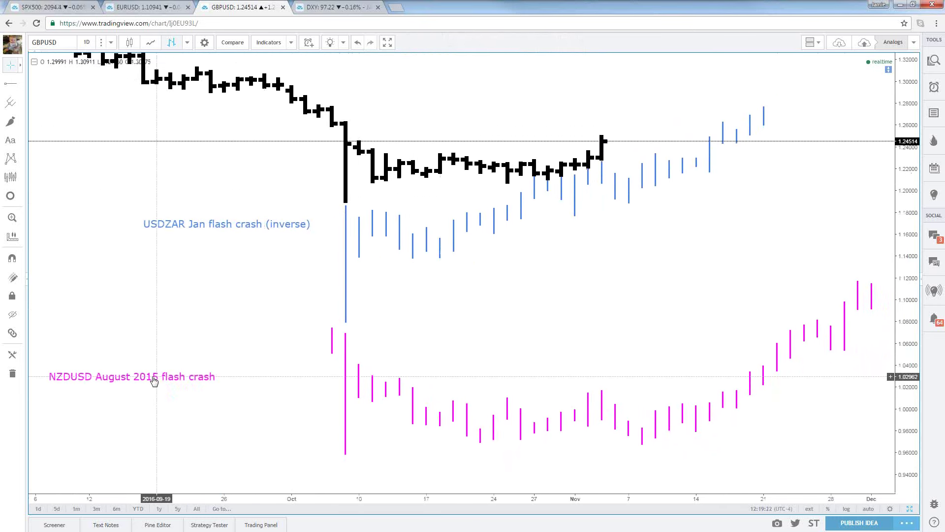
# Step: Align the NZDUSD August 2015 flash crash label beneath the USDZAR label and compare both patterns with GBPUSD
pyautogui.moveTo(155, 377); pyautogui.dragTo(264, 372)
pyautogui.moveTo(270, 415); pyautogui.dragTo(209, 419)
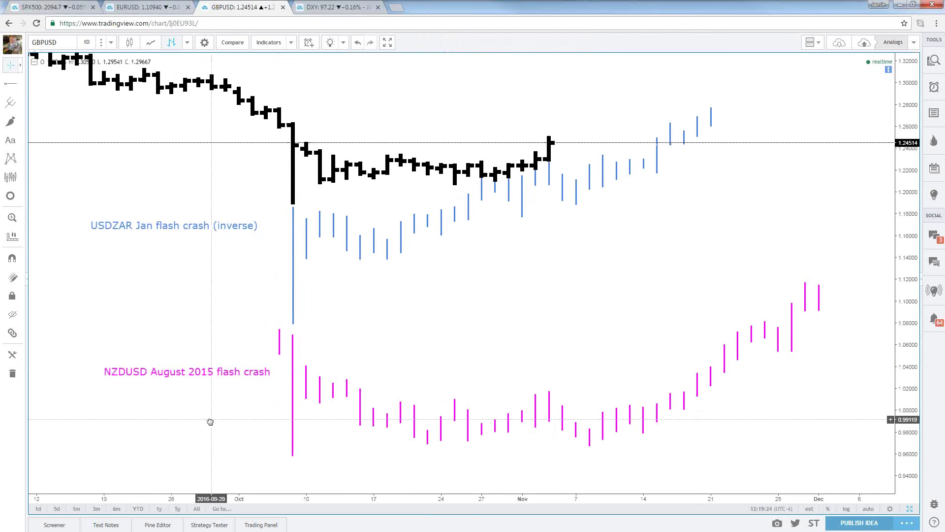
pyautogui.scroll(-1, 493, 271)
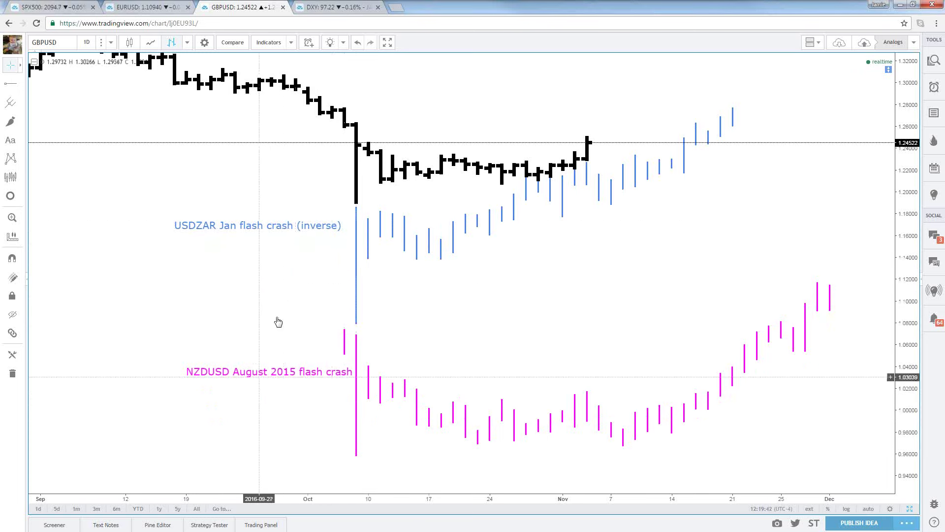
pyautogui.moveTo(261, 371); pyautogui.dragTo(250, 372)
pyautogui.doubleClick(243, 402)
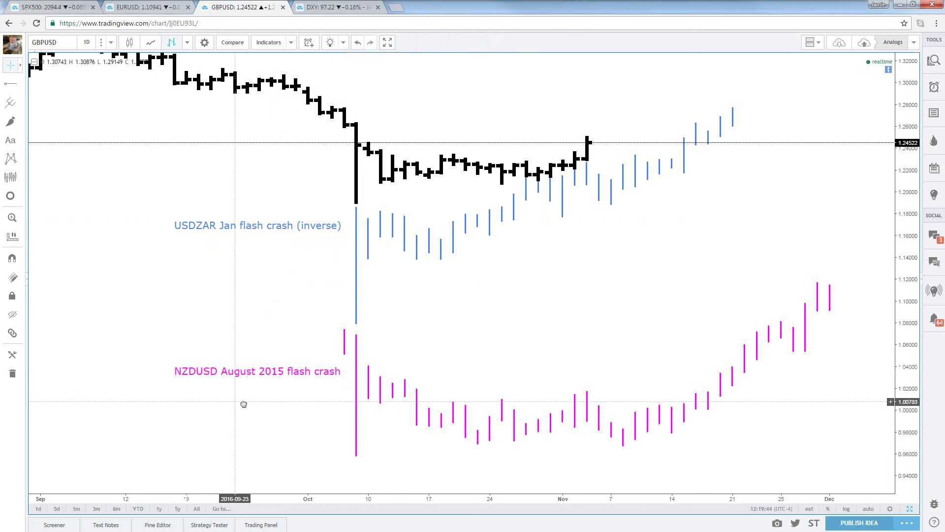
pyautogui.doubleClick(607, 262)
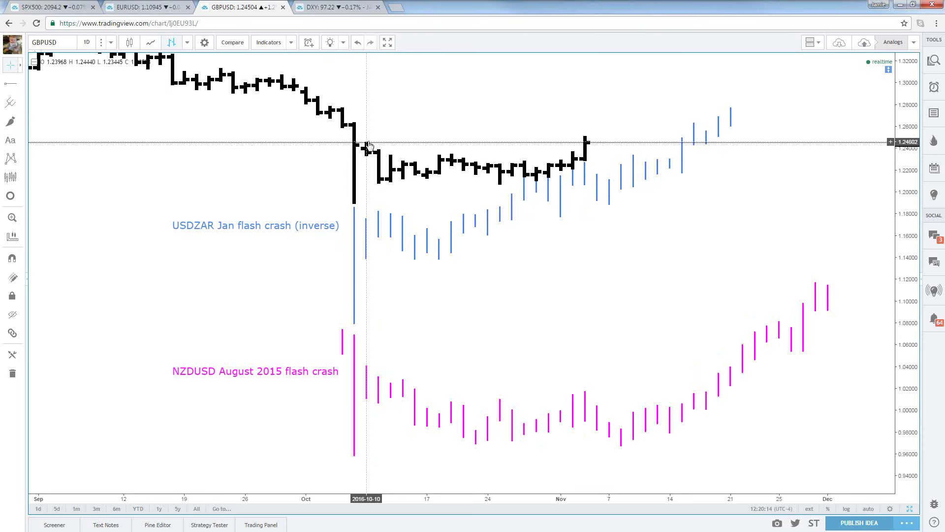
# Step: Switch to TradeStation, maximize the GBPUSD 240-minute chart, and inspect the trendline crossing beneath the early November bars
pyautogui.click(905, 5)
pyautogui.doubleClick(127, 288)
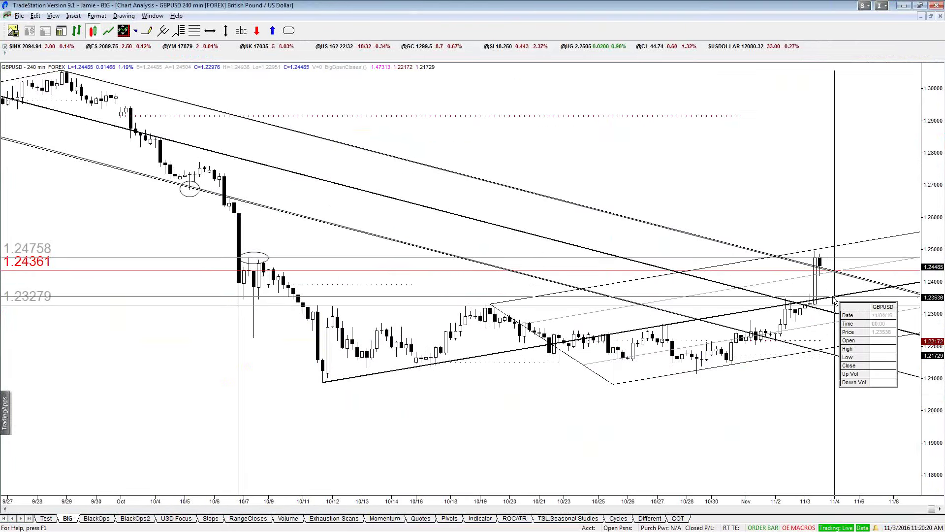
pyautogui.click(840, 449)
pyautogui.press('Down')
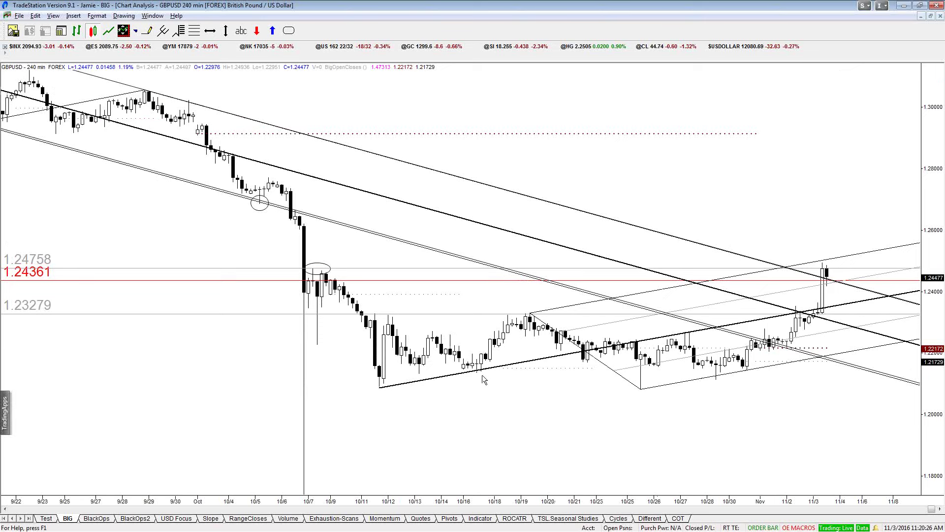
pyautogui.moveTo(835, 396); pyautogui.dragTo(832, 304)
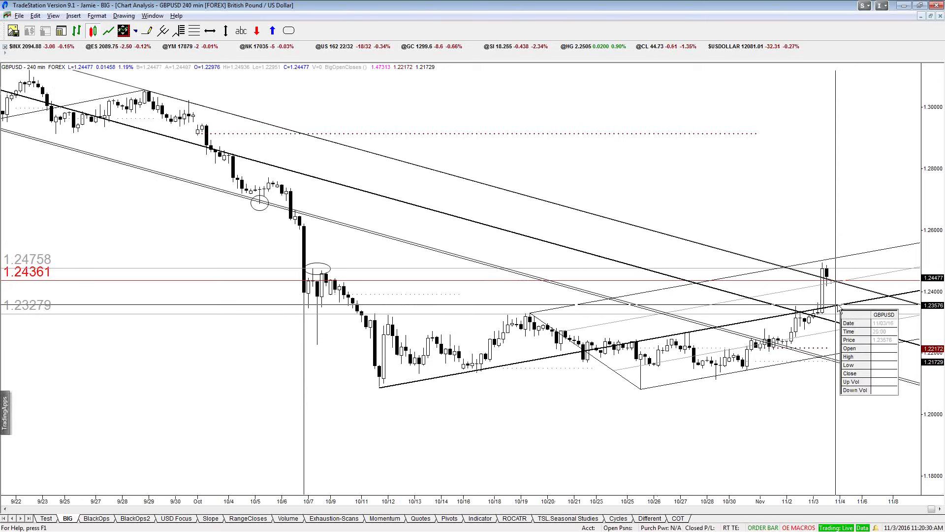
pyautogui.rightClick(839, 307)
pyautogui.click(451, 453)
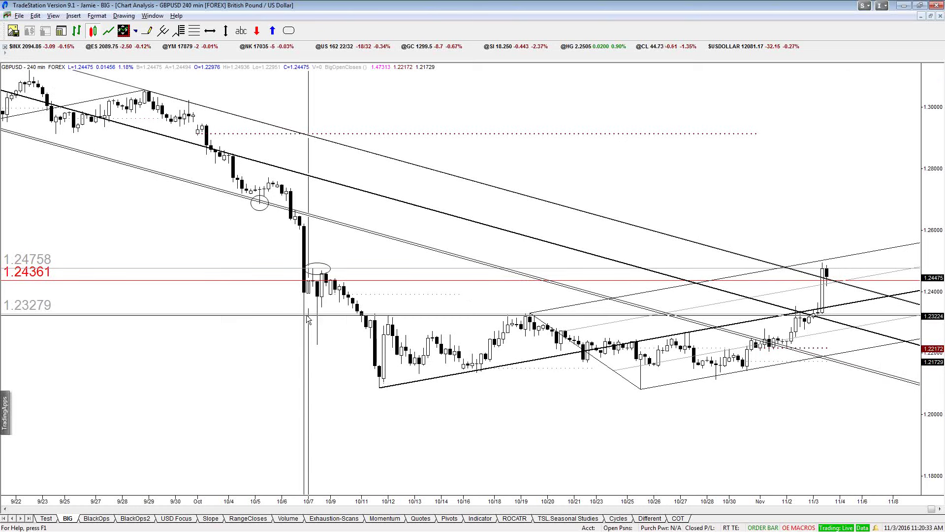
# Step: Draw Fibonacci price retracement lines on GBPUSD from the October 11 low at 1.20874 to the October 19 high at 1.23305
pyautogui.click(194, 31)
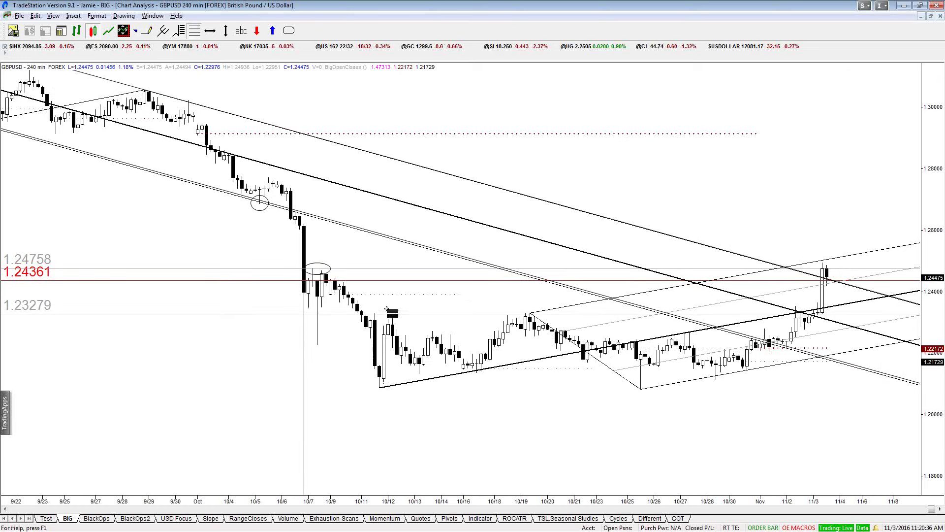
pyautogui.moveTo(388, 314); pyautogui.dragTo(380, 400)
pyautogui.moveTo(389, 315); pyautogui.dragTo(530, 313)
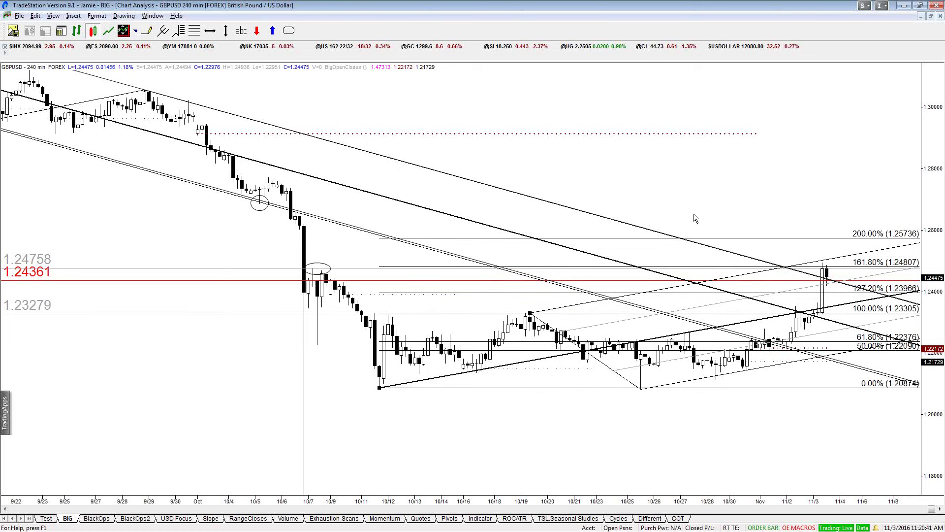
# Step: Hide the 50%, 61.8% and 127.2% levels of the Fibonacci retracement, keeping 0%, 100%, 161.8% and 200%
pyautogui.click(730, 237)
pyautogui.press('Return')
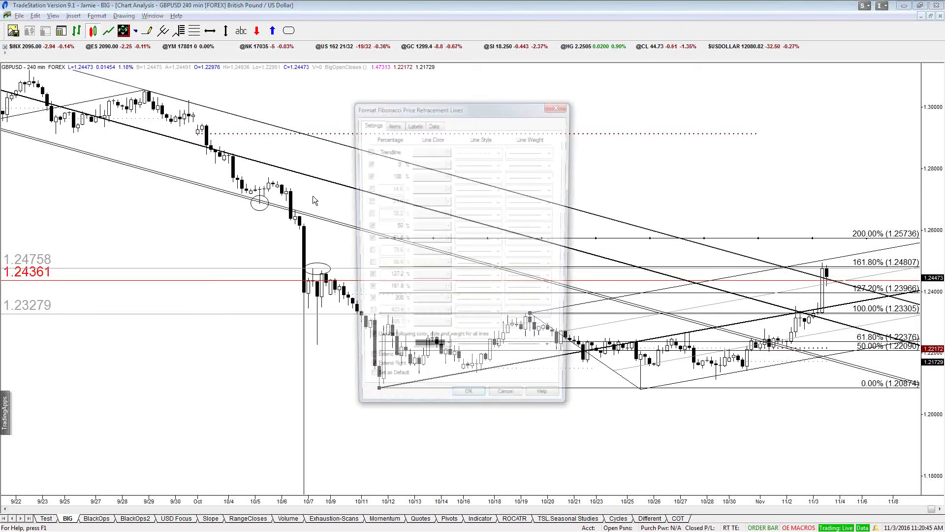
pyautogui.click(367, 239)
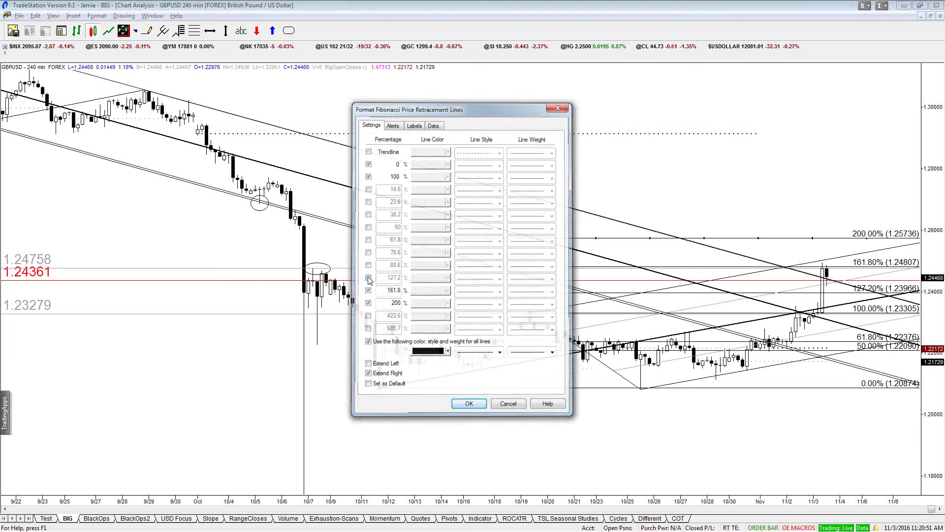
pyautogui.press('Return')
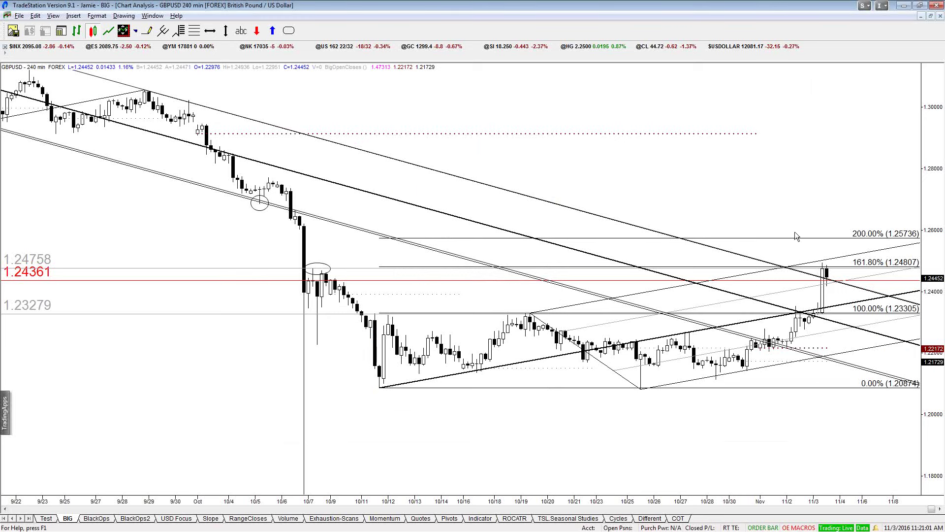
# Step: Examine GBPUSD's descending channel since early September against the 161.8% and 200% levels and the October 7 rebound high
pyautogui.click(829, 237)
pyautogui.moveTo(797, 171)
pyautogui.mouseDown()
pyautogui.moveTo(828, 252)
pyautogui.moveTo(788, 276)
pyautogui.moveTo(291, 298)
pyautogui.moveTo(324, 283)
pyautogui.mouseUp()
pyautogui.moveTo(836, 204); pyautogui.dragTo(655, 173)
pyautogui.scroll(-2, 657, 178)
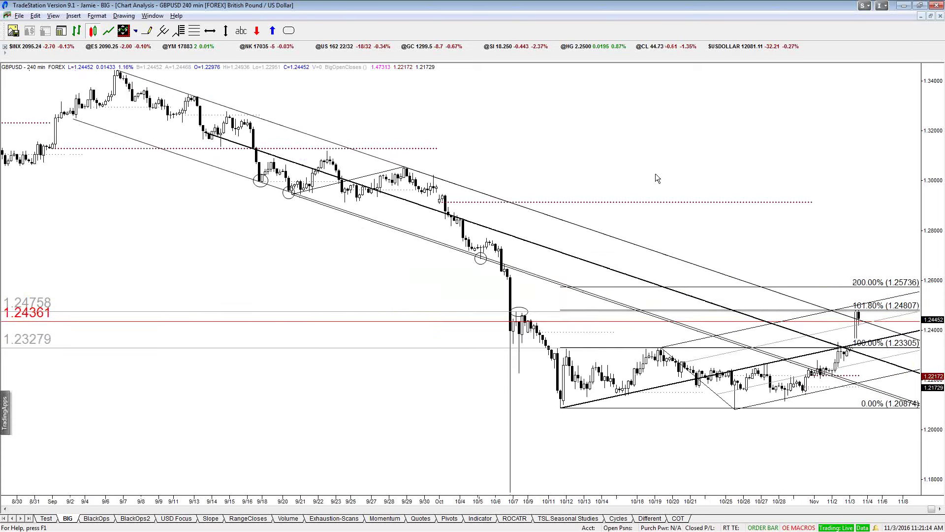
pyautogui.moveTo(781, 453); pyautogui.dragTo(481, 413)
pyautogui.scroll(3, 463, 422)
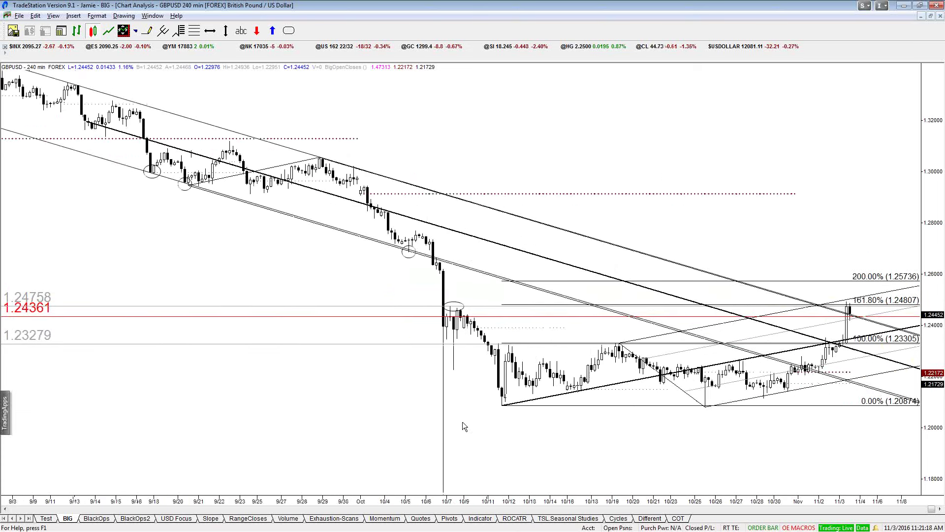
pyautogui.moveTo(855, 238); pyautogui.dragTo(855, 239)
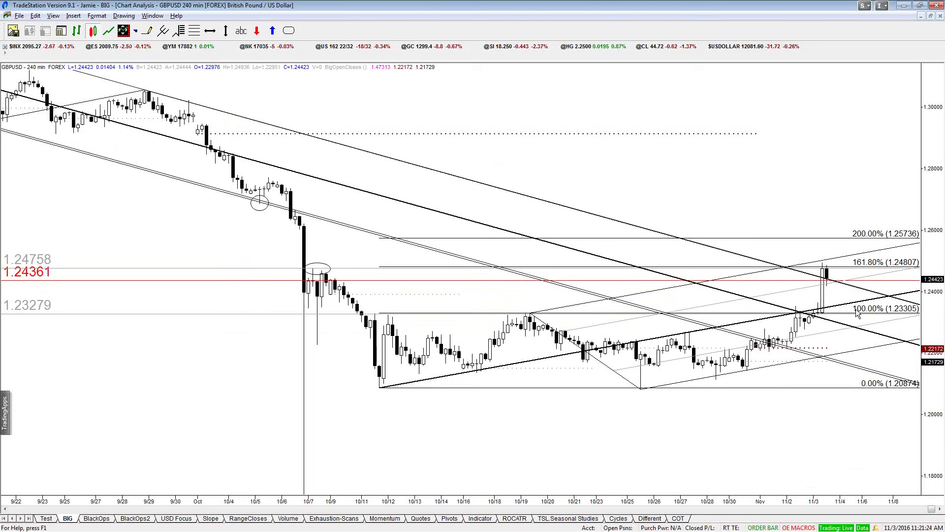
# Step: Inspect the area below the latest GBPUSD bars where the rising trendline meets the 100% retracement level
pyautogui.moveTo(831, 291); pyautogui.dragTo(836, 309)
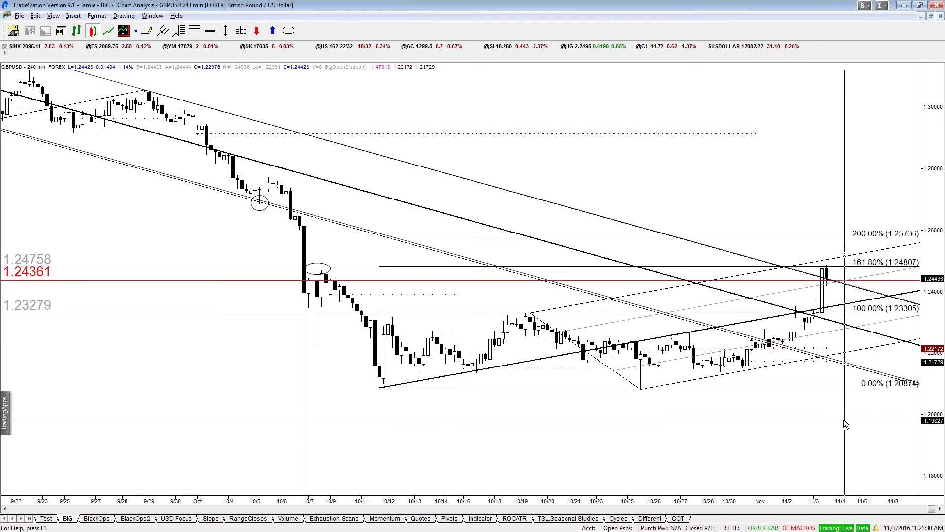
pyautogui.moveTo(836, 309); pyautogui.dragTo(832, 309)
pyautogui.click(831, 448)
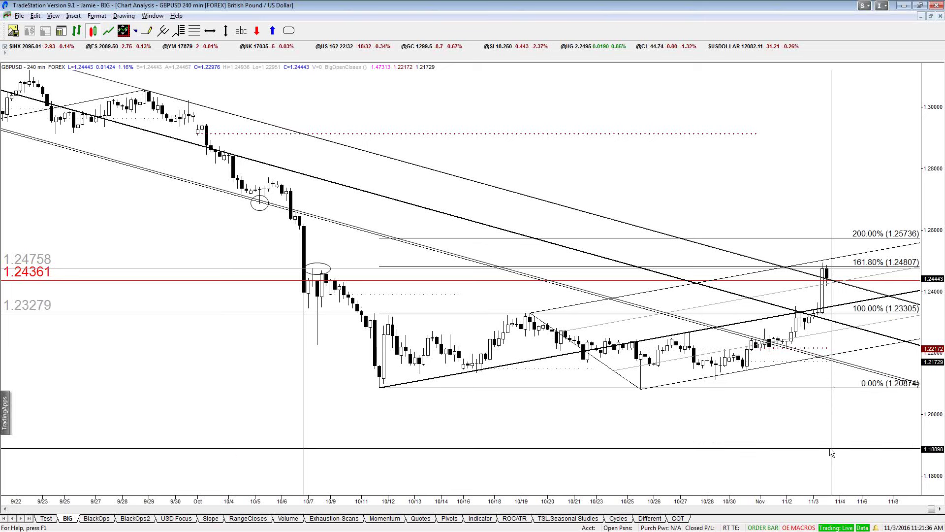
pyautogui.moveTo(831, 447); pyautogui.dragTo(537, 437)
pyautogui.moveTo(769, 176); pyautogui.dragTo(837, 170)
# Step: Restore the multi-chart workspace, maximize GBPUSD again, and review the November rally against the trendlines and Fibonacci levels
pyautogui.hotkey('ctrl', 'F5')
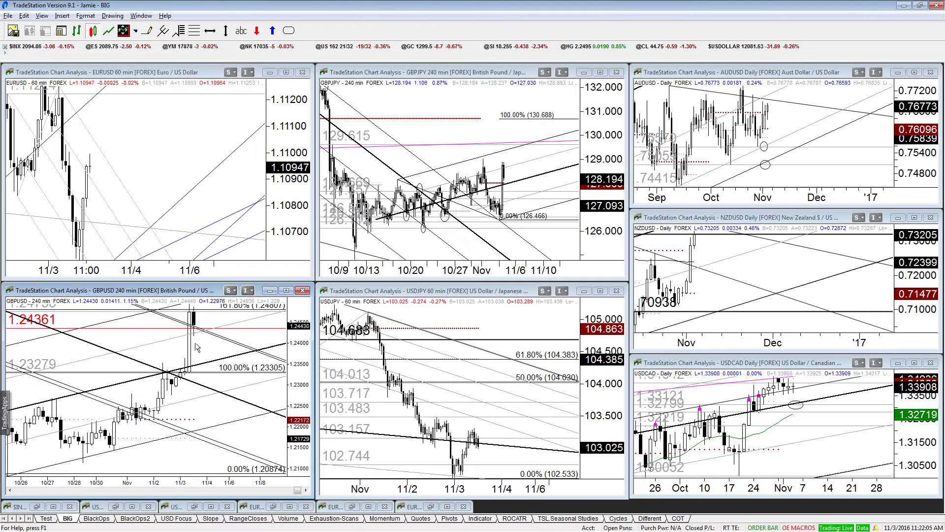
pyautogui.doubleClick(212, 290)
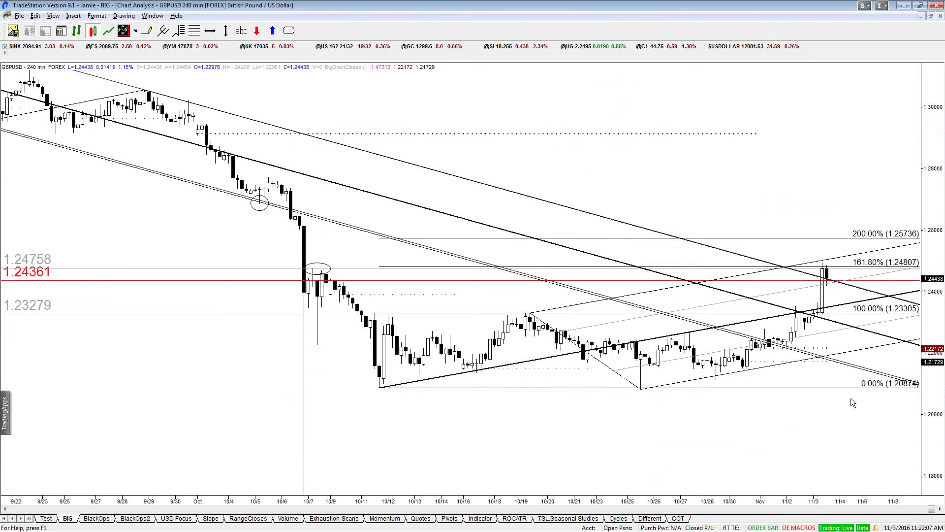
pyautogui.moveTo(826, 176); pyautogui.dragTo(838, 427)
pyautogui.moveTo(828, 190); pyautogui.dragTo(824, 188)
pyautogui.moveTo(852, 439); pyautogui.dragTo(837, 305)
pyautogui.moveTo(800, 416); pyautogui.dragTo(827, 404)
pyautogui.rightClick(827, 427)
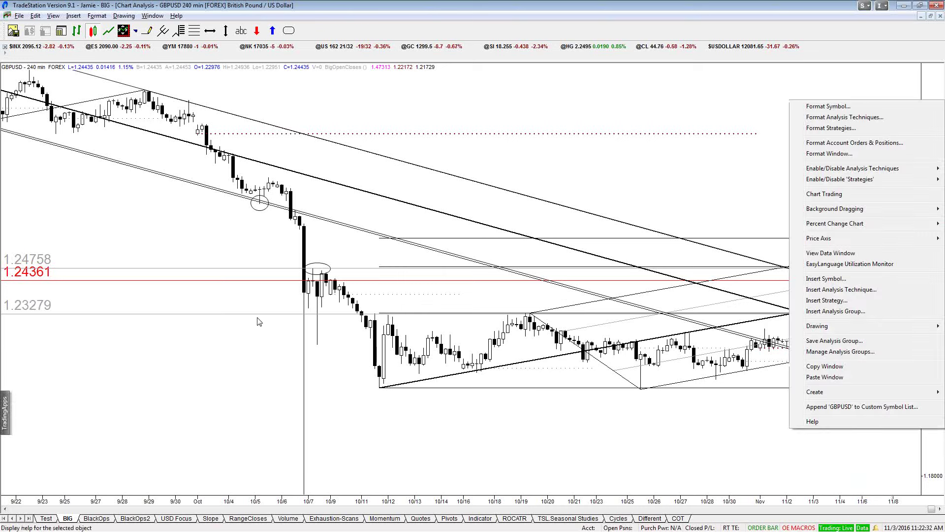
pyautogui.click(250, 350)
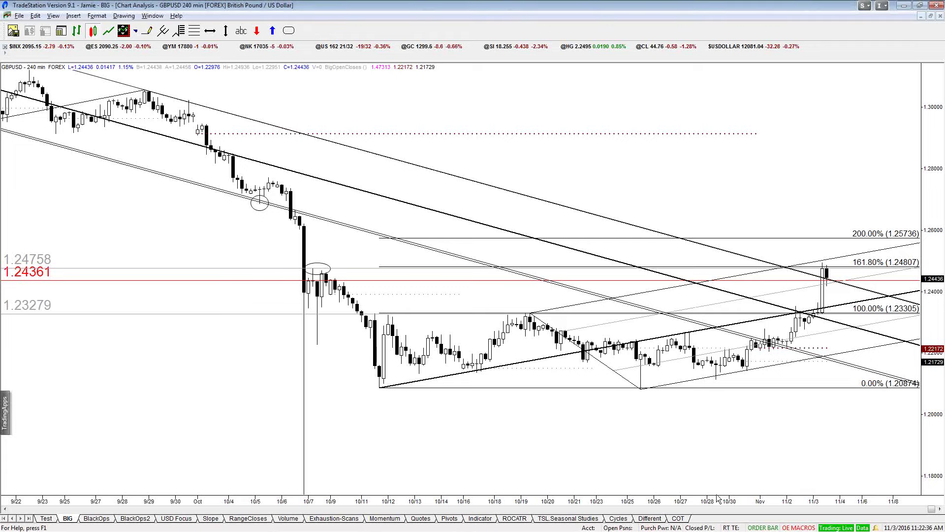
# Step: Restore the GBPUSD chart, switch to the Slope workspace, and load GBPUSD into its monthly, weekly and daily charts
pyautogui.doubleClick(783, 447)
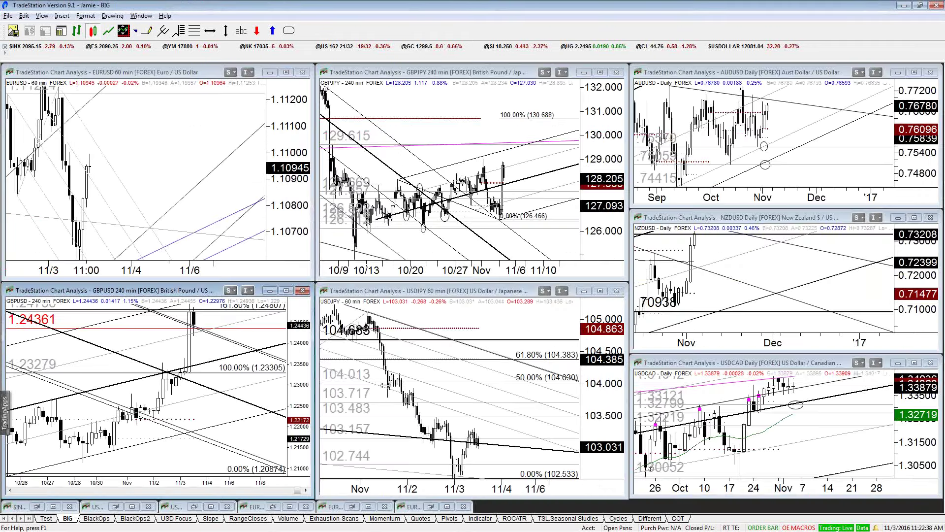
pyautogui.click(211, 519)
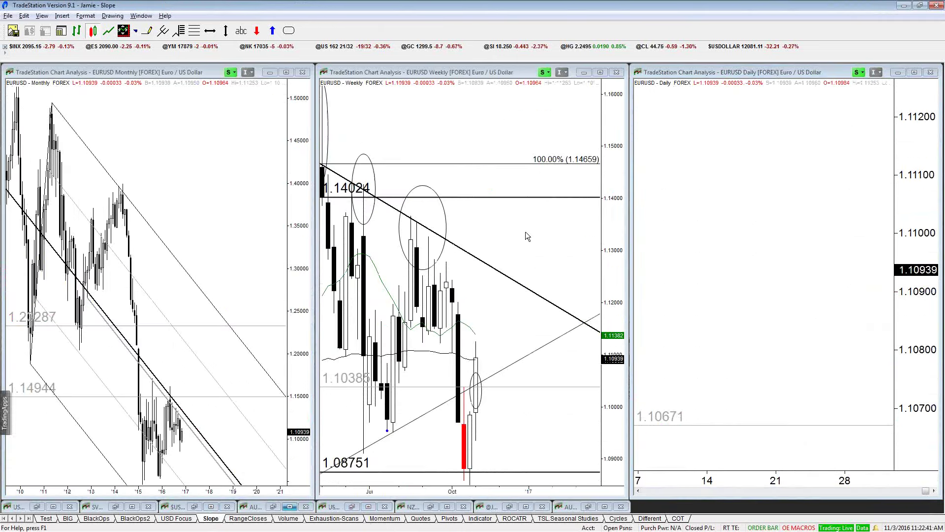
pyautogui.write('gbpusd')
pyautogui.press('Return')
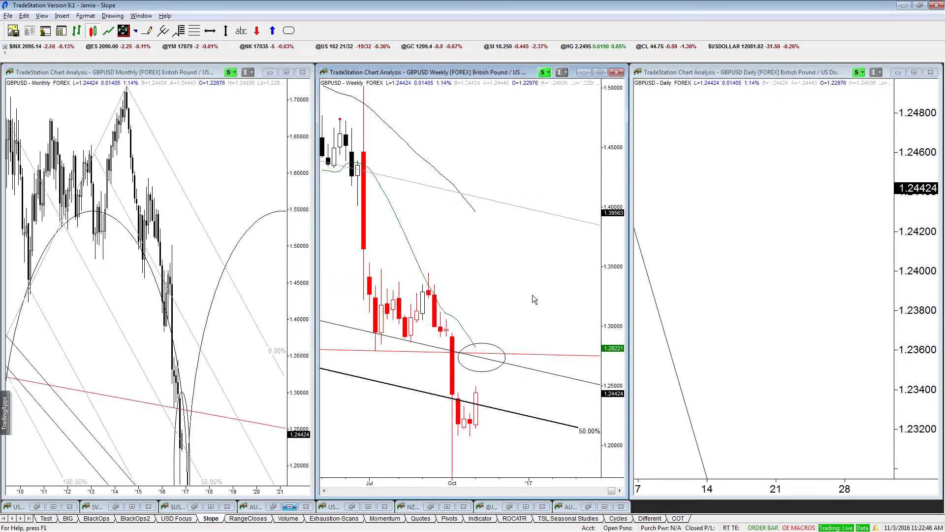
# Step: Maximize the GBPUSD weekly chart and compress its bars to view the full 1993-2001 line and history back to 1982
pyautogui.hotkey('ctrl', 'F10')
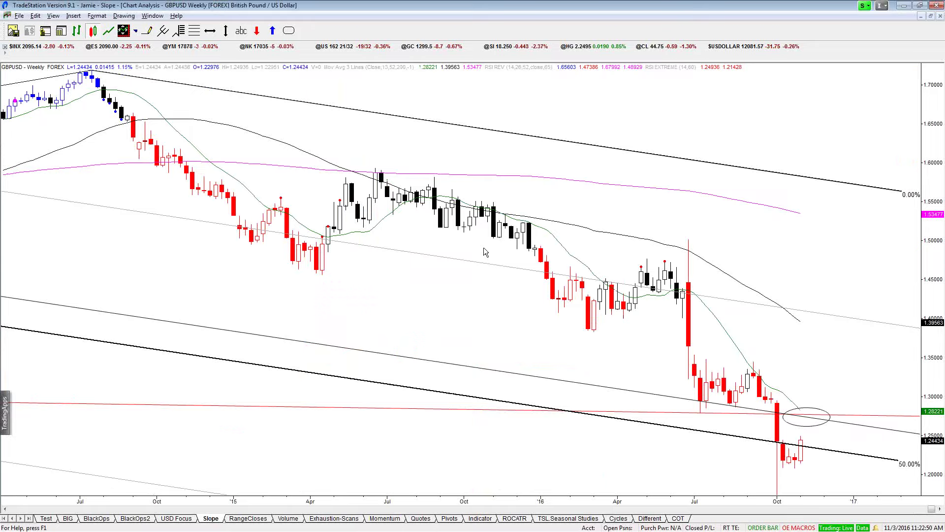
pyautogui.press('Down')
pyautogui.press('Down')
pyautogui.press('Down')
pyautogui.press('Down')
pyautogui.press('Down')
pyautogui.press('Down')
pyautogui.press('Down')
pyautogui.press('Down')
pyautogui.press('Down')
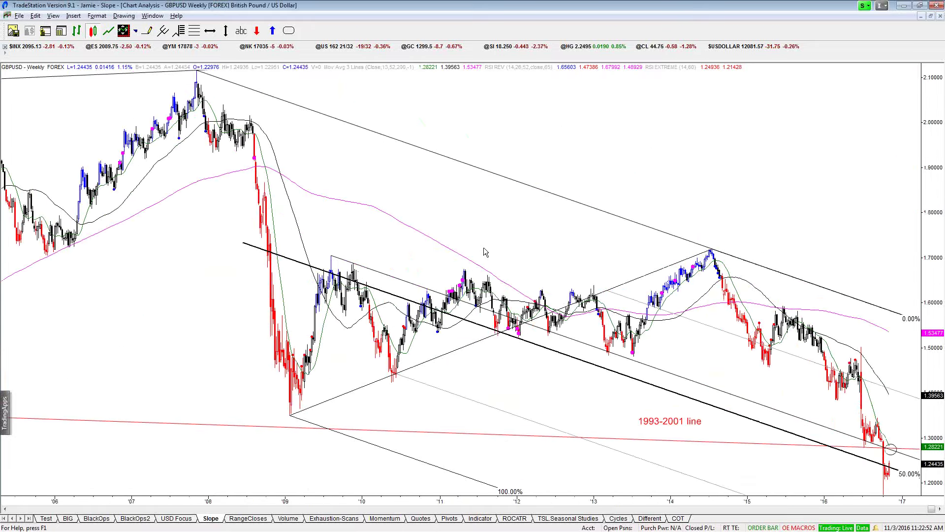
pyautogui.press('Down')
pyautogui.press('Down')
pyautogui.press('Down')
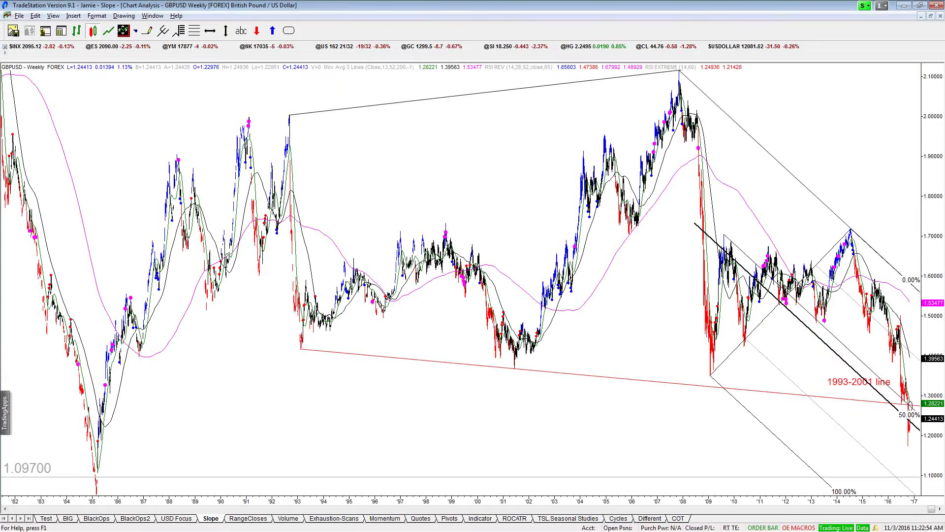
# Step: Trace the GBPUSD weekly 1993-2001 line from its anchor lows to its circled crossing with the channel line near the latest bars
pyautogui.press('Up')
pyautogui.press('Up')
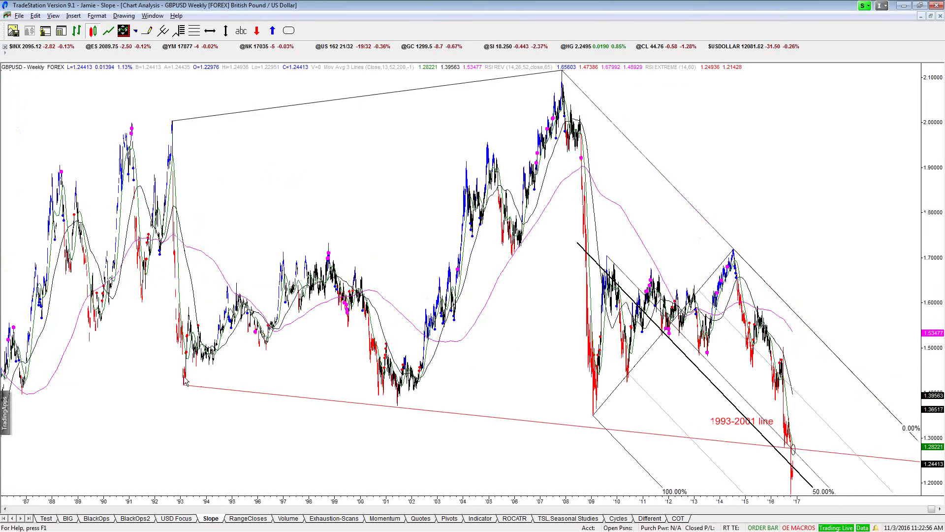
pyautogui.moveTo(399, 417); pyautogui.dragTo(398, 411)
pyautogui.scroll(3, 398, 419)
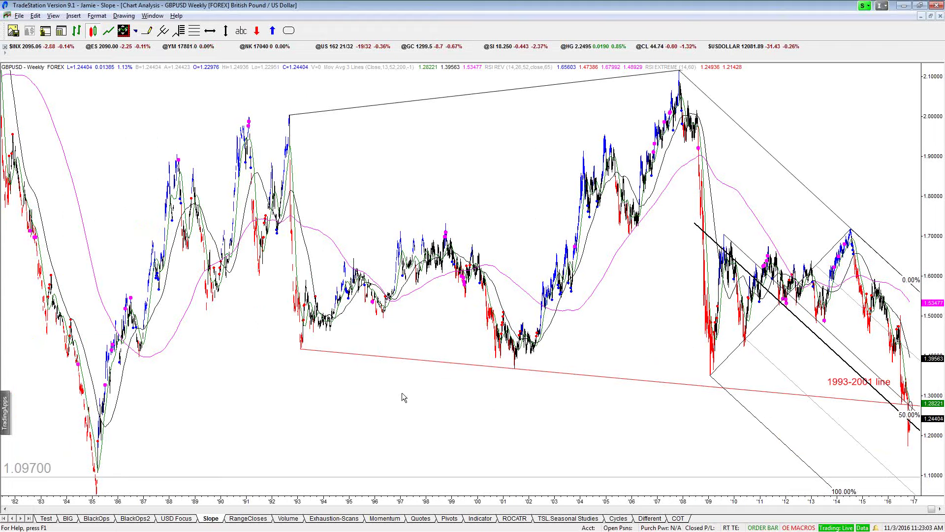
pyautogui.scroll(3, 405, 406)
pyautogui.scroll(5, 410, 412)
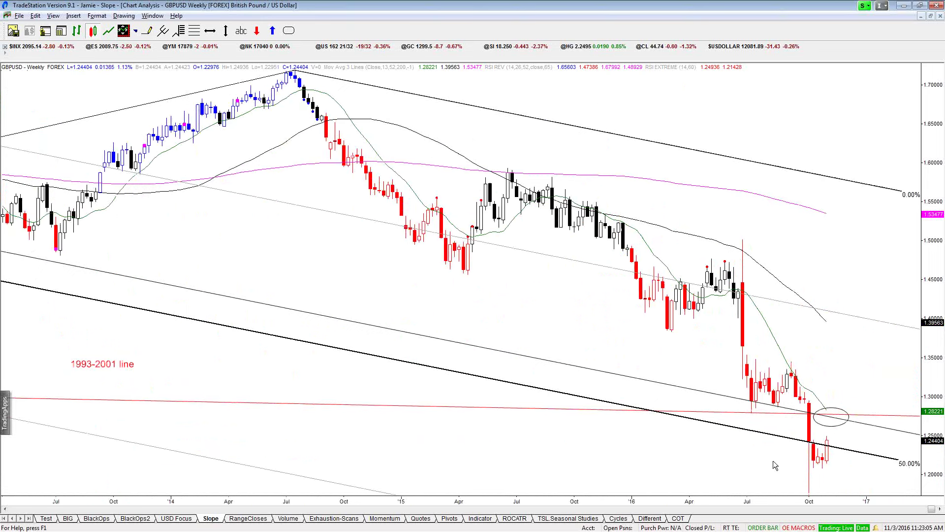
pyautogui.moveTo(712, 468); pyautogui.dragTo(735, 465)
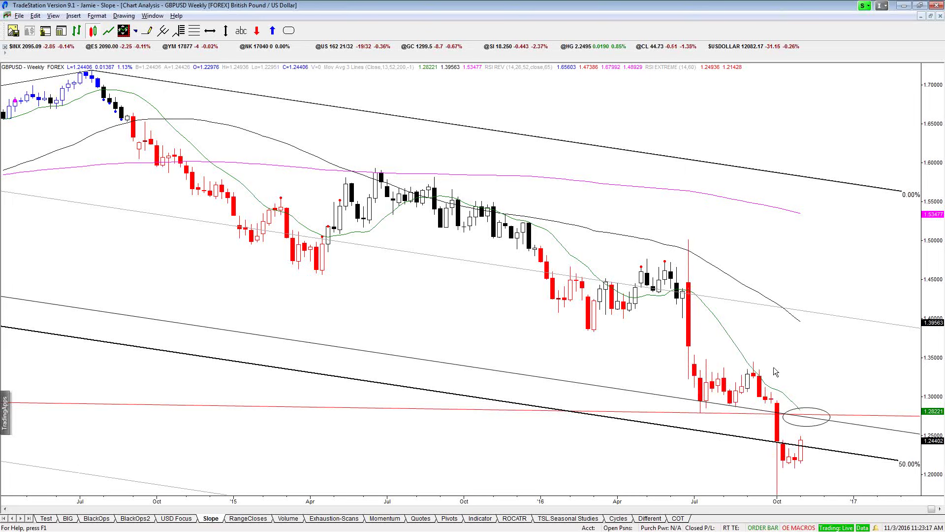
pyautogui.moveTo(775, 367); pyautogui.dragTo(801, 481)
pyautogui.moveTo(800, 476); pyautogui.dragTo(810, 418)
pyautogui.moveTo(801, 478); pyautogui.dragTo(770, 468)
pyautogui.scroll(3, 771, 468)
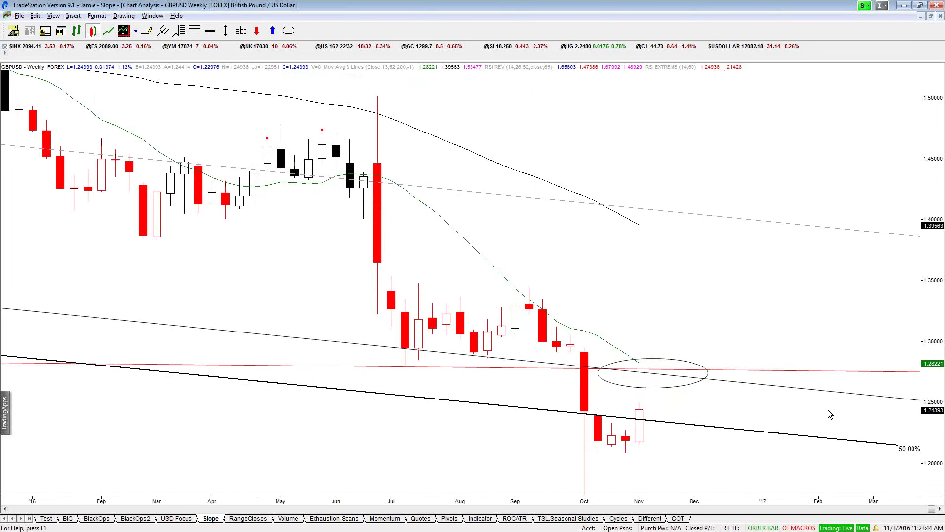
# Step: Examine the October and November GBPUSD weekly bars against the 50% line, the falling green average and the circled resistance area
pyautogui.click(484, 416)
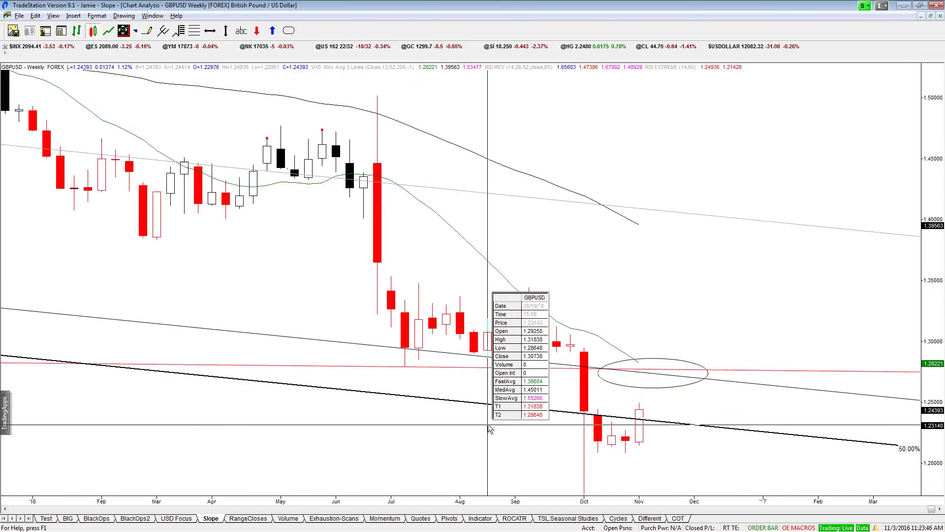
pyautogui.click(618, 472)
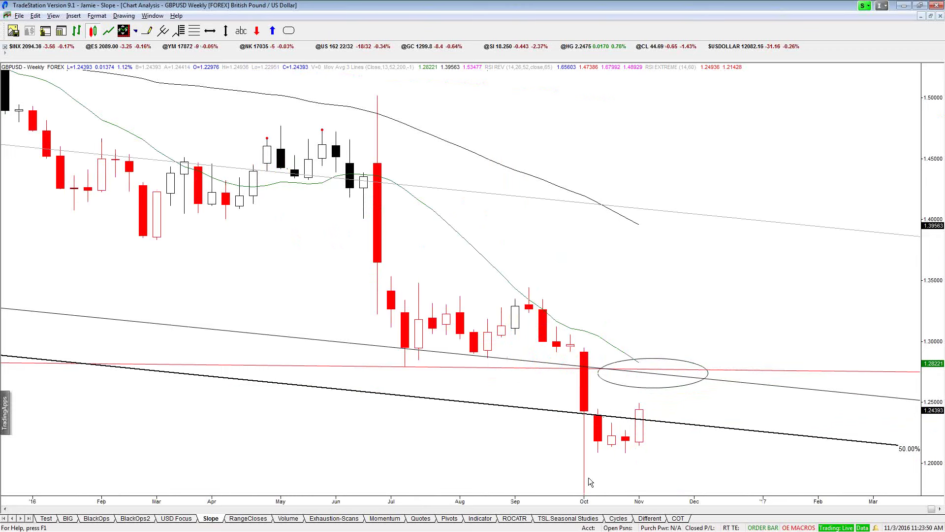
pyautogui.click(617, 466)
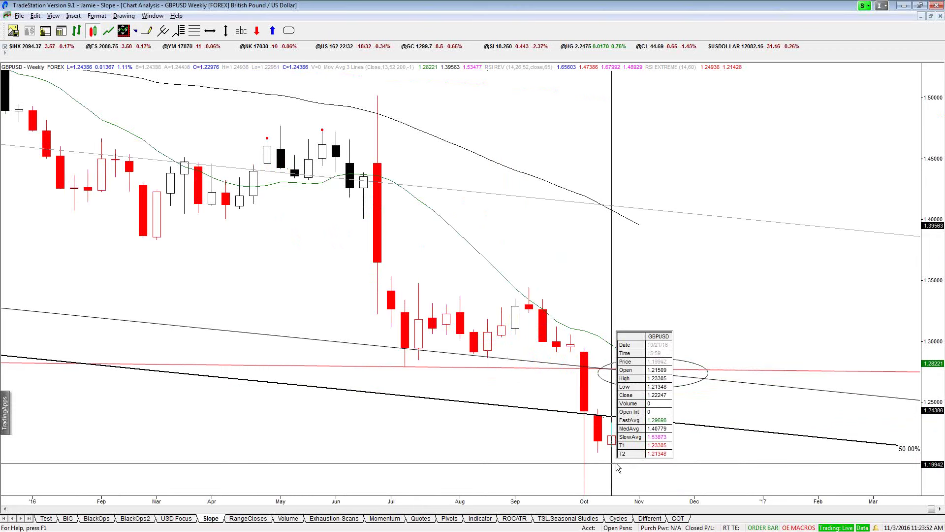
pyautogui.click(620, 476)
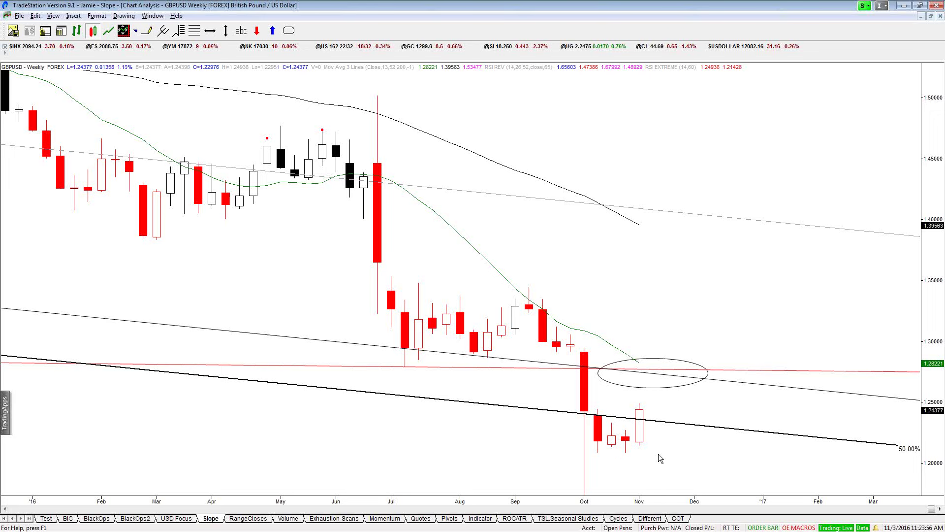
pyautogui.moveTo(659, 453); pyautogui.dragTo(654, 372)
pyautogui.click(640, 466)
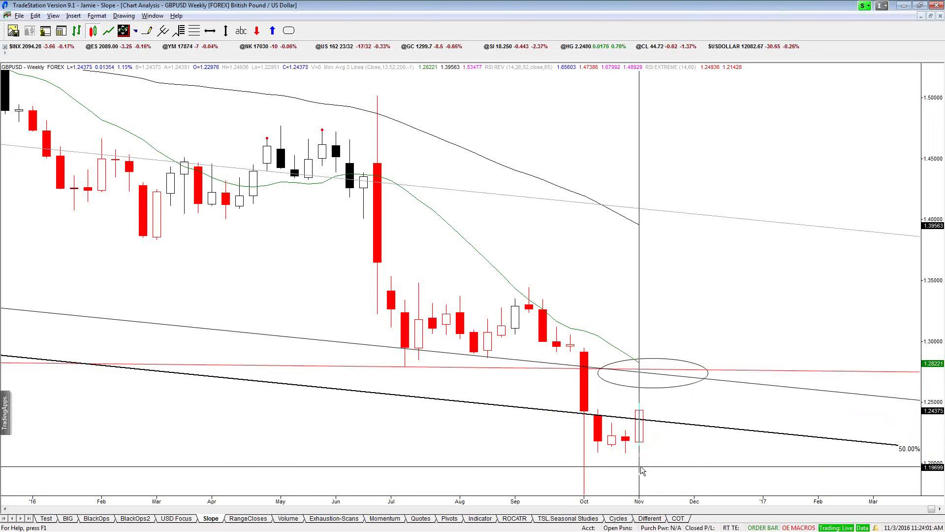
pyautogui.moveTo(648, 465); pyautogui.dragTo(653, 373)
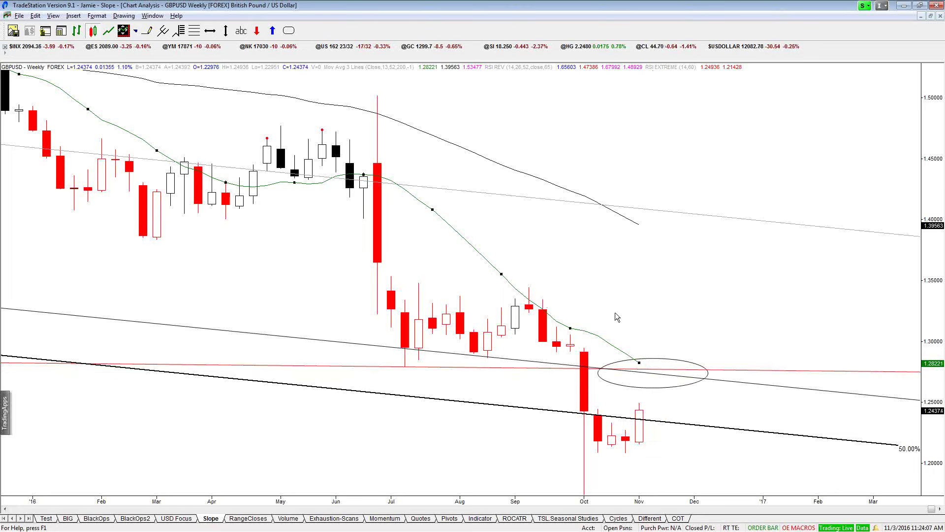
pyautogui.moveTo(643, 328); pyautogui.dragTo(646, 349)
pyautogui.scroll(-4, 605, 287)
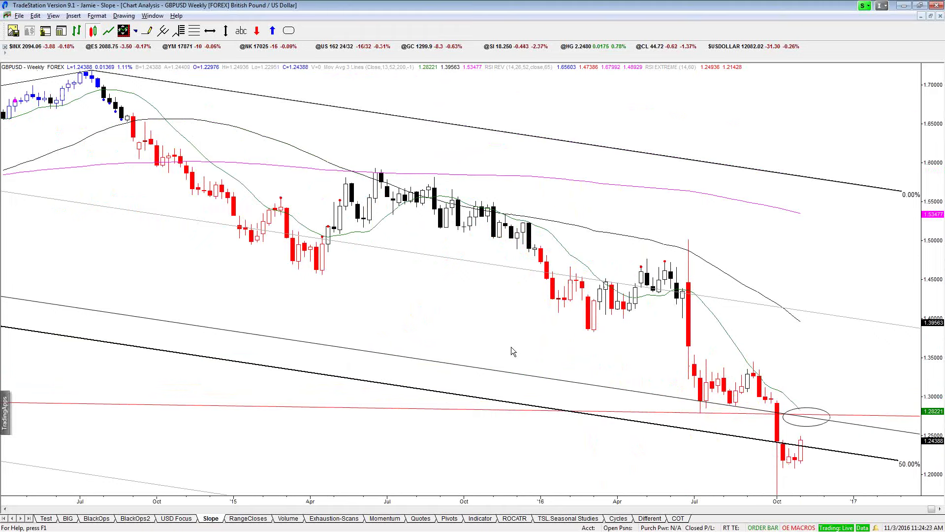
# Step: Restore the GBPUSD weekly chart and review the currency pairs in the BIG workspace
pyautogui.hotkey('ctrl', 'F5')
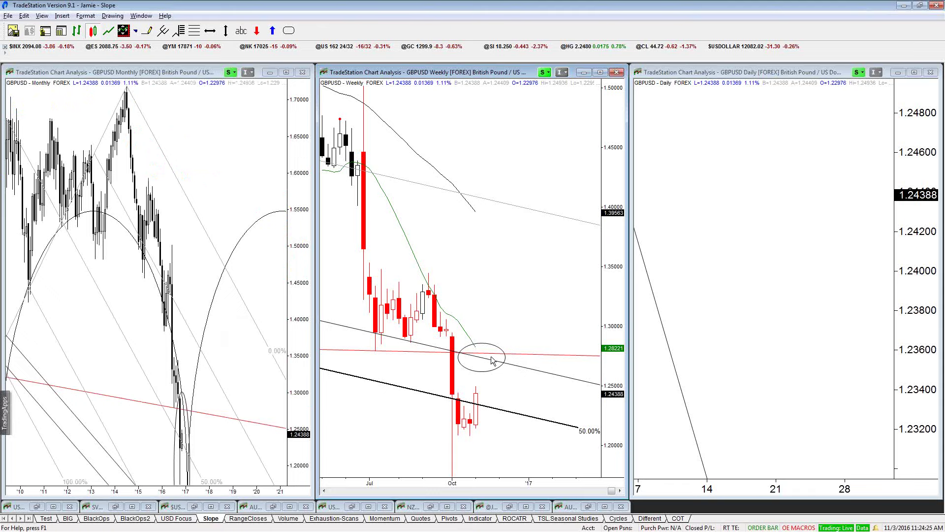
pyautogui.click(69, 518)
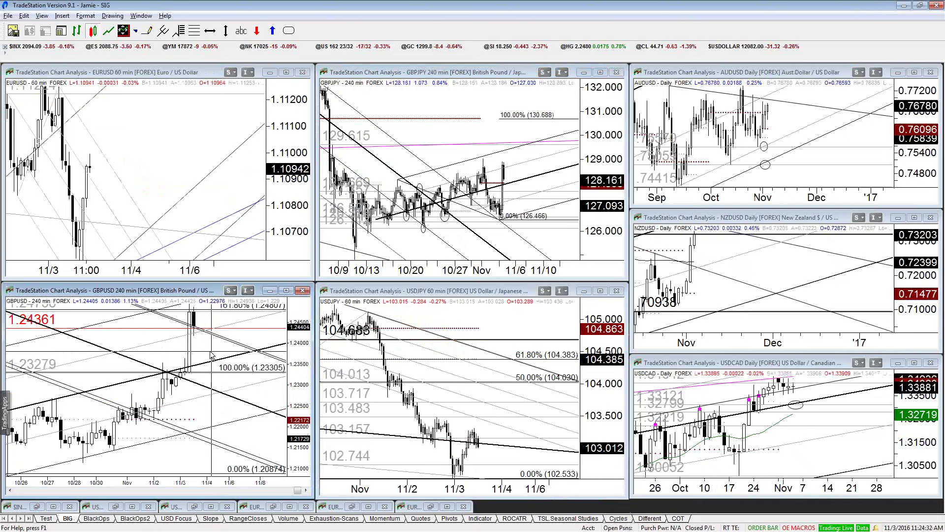
pyautogui.moveTo(211, 369)
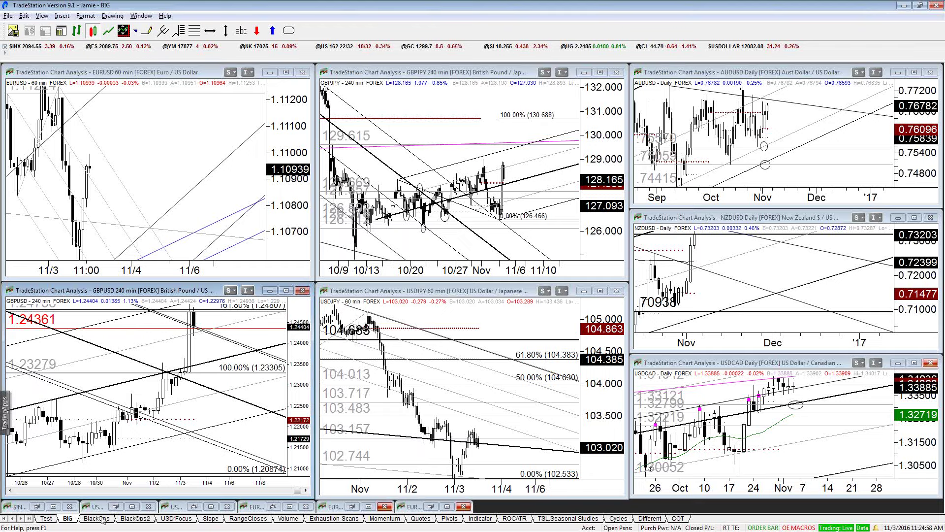
# Step: Return to the Slope workspace and load USDJPY into its monthly, weekly and daily charts
pyautogui.click(211, 518)
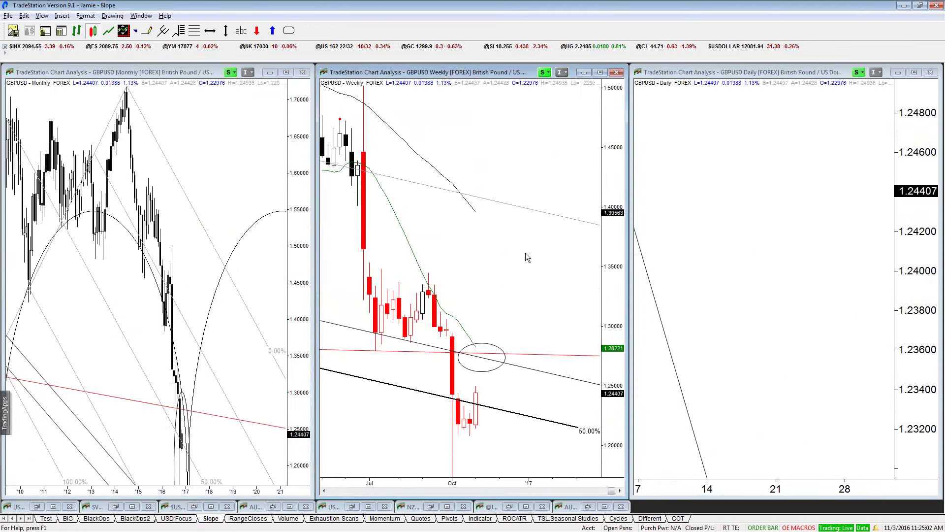
pyautogui.write('usdjpy')
pyautogui.press('Return')
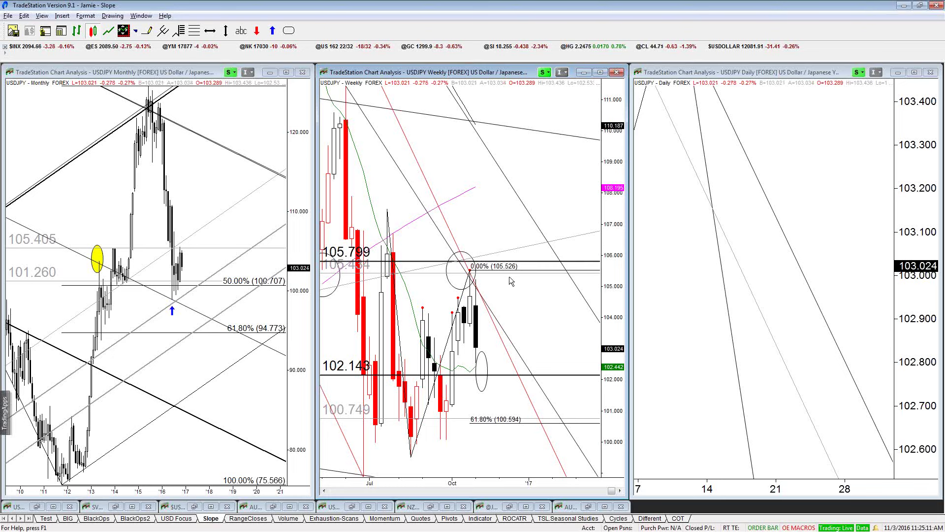
# Step: Duplicate the USDJPY weekly chart window and maximize the copy
pyautogui.rightClick(548, 316)
pyautogui.click(610, 471)
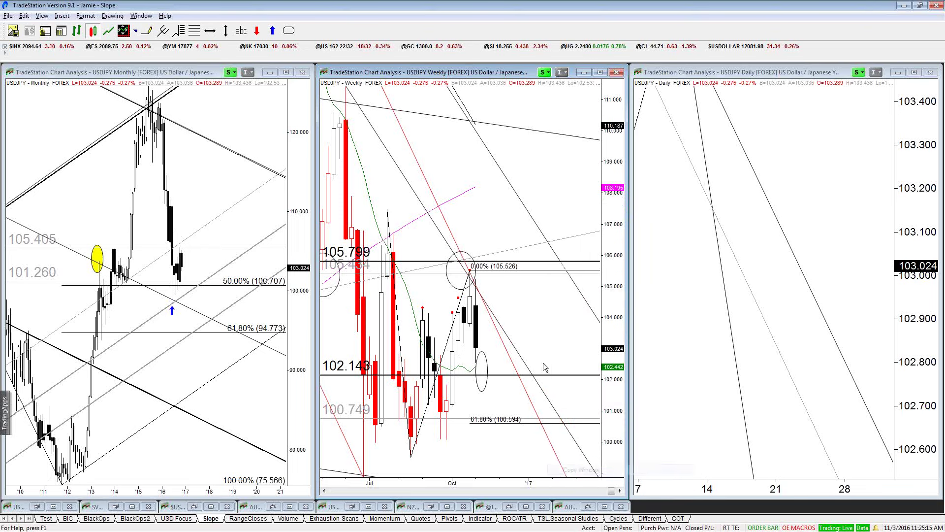
pyautogui.rightClick(540, 299)
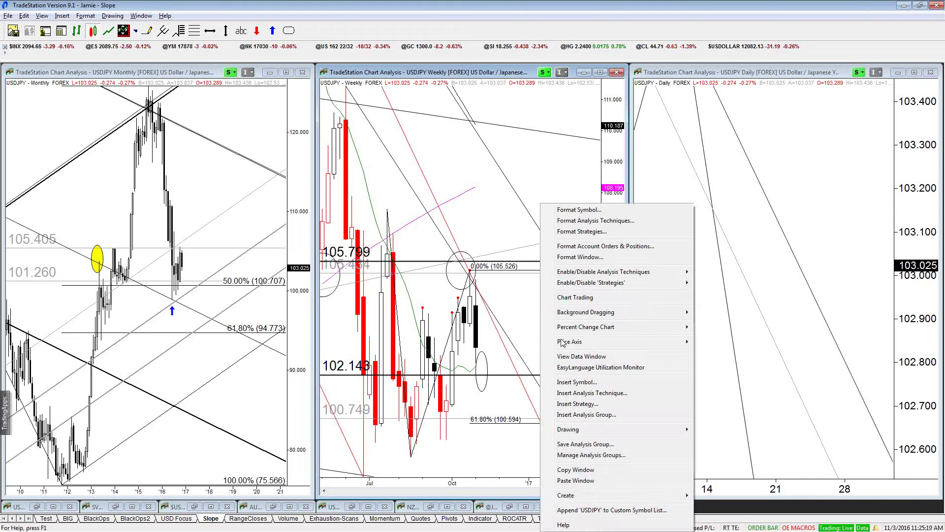
pyautogui.click(631, 481)
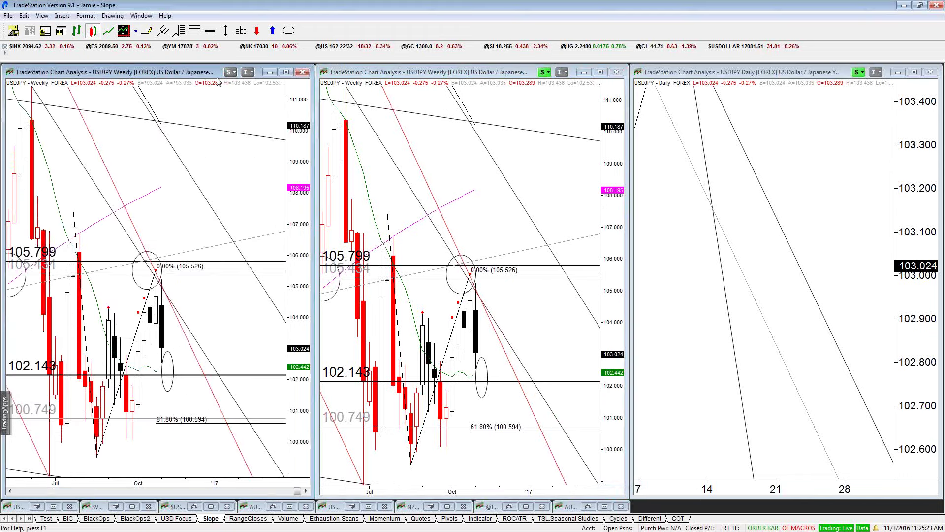
pyautogui.doubleClick(217, 74)
# Step: Clear all drawing objects from the copied USDJPY chart and remove its moving averages and RSI EXTREME indicator
pyautogui.click(123, 15)
pyautogui.click(169, 246)
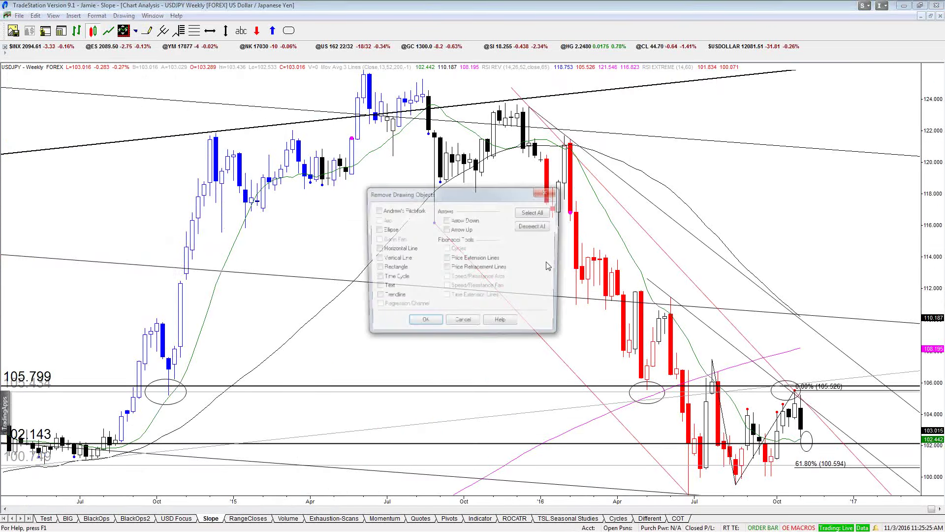
pyautogui.click(424, 325)
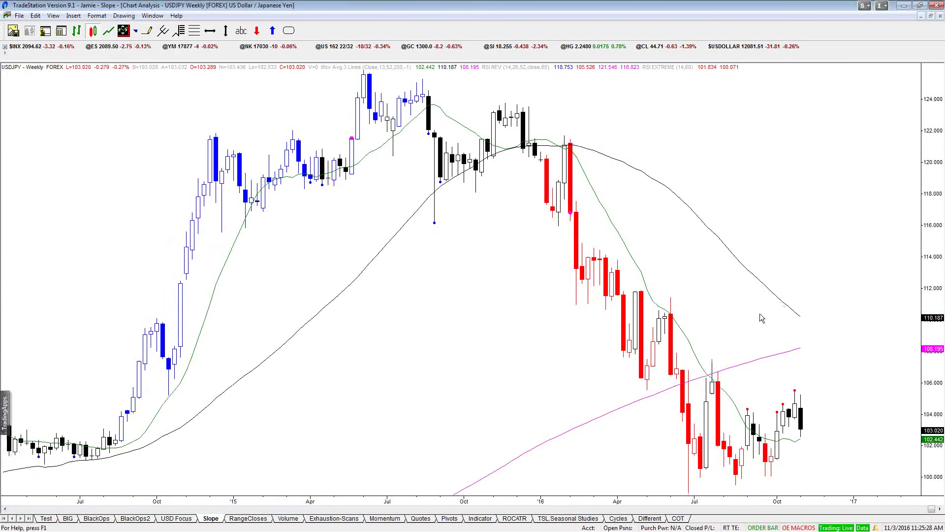
pyautogui.click(761, 283)
pyautogui.press('Delete')
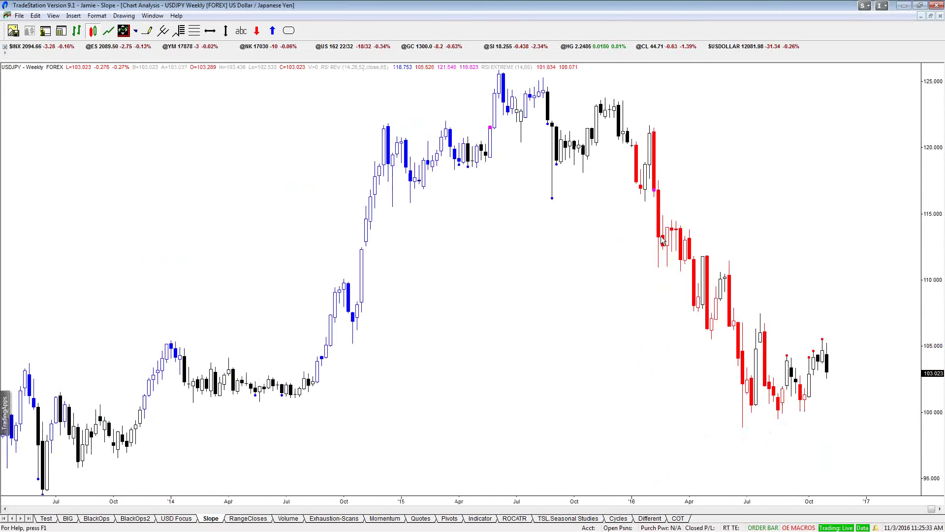
pyautogui.click(692, 251)
pyautogui.press('Delete')
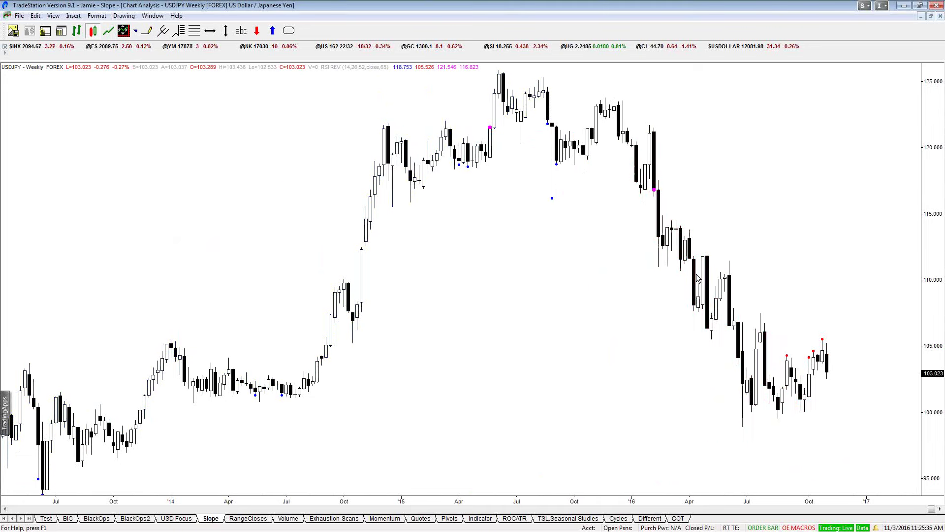
# Step: Draw a trendline on USDJPY weekly from the August 2015 spike low to the June 2016 low
pyautogui.press('Up')
pyautogui.press('Up')
pyautogui.press('Up')
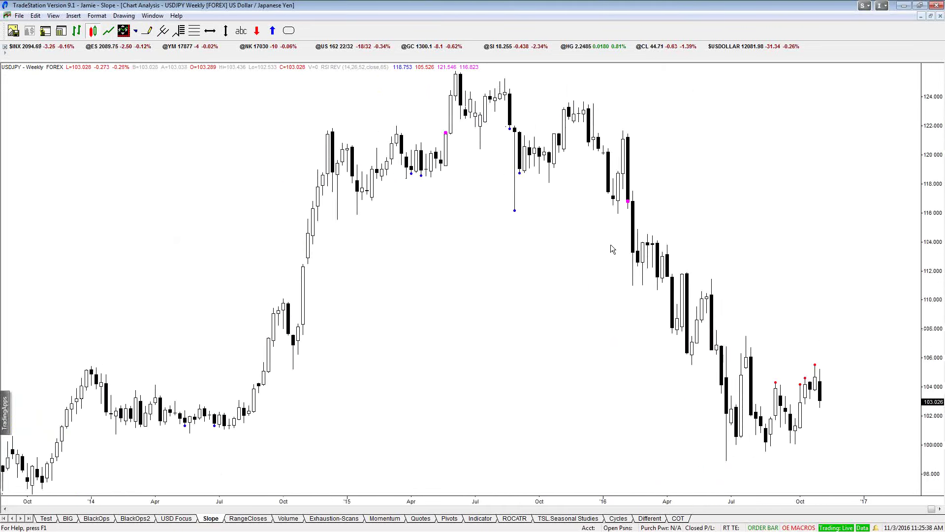
pyautogui.moveTo(349, 224); pyautogui.dragTo(348, 243)
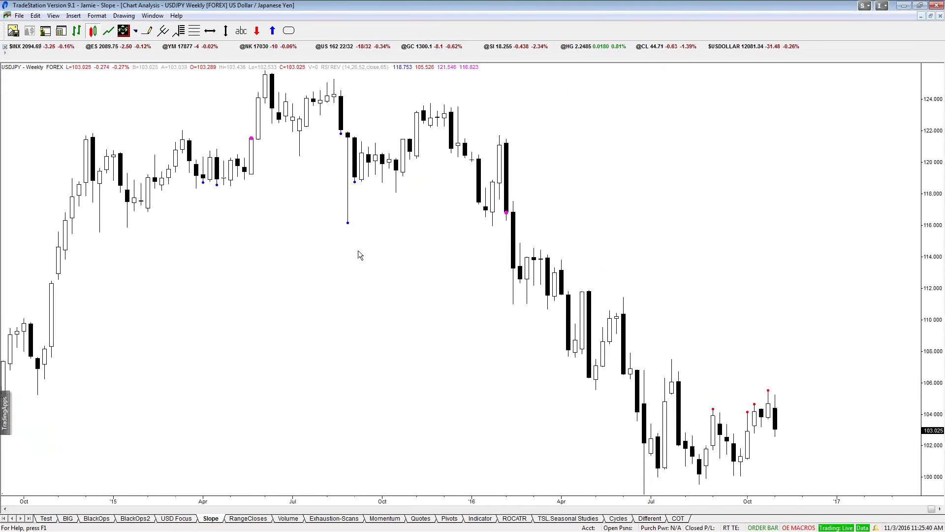
pyautogui.click(350, 256)
pyautogui.click(146, 30)
pyautogui.moveTo(347, 223)
pyautogui.mouseDown()
pyautogui.moveTo(497, 77)
pyautogui.moveTo(659, 478)
pyautogui.moveTo(646, 487)
pyautogui.mouseUp()
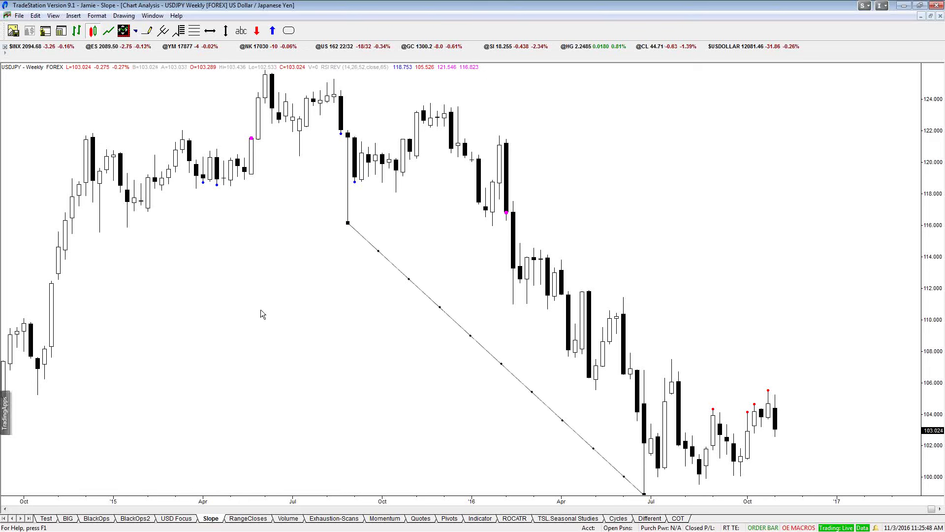
pyautogui.click(270, 154)
pyautogui.scroll(3, 675, 295)
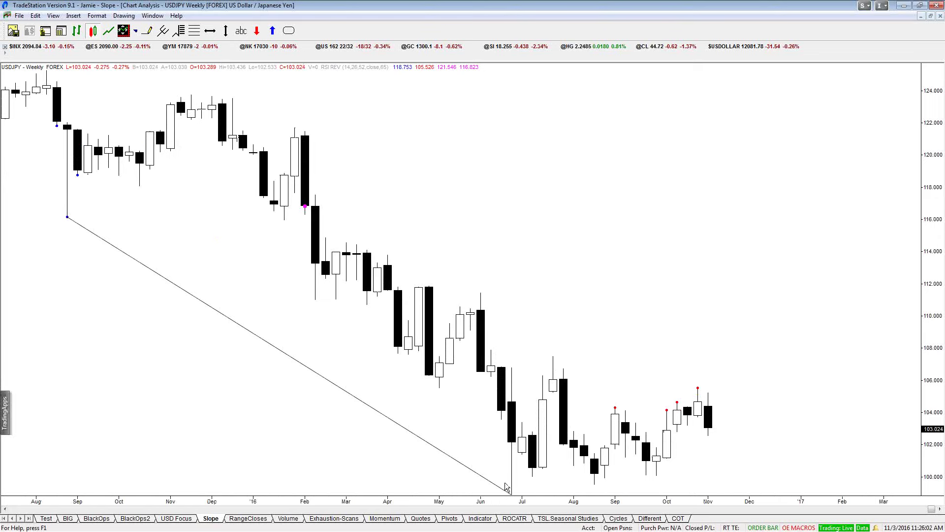
# Step: Plot a Fibonacci price extension from the July 2016 high through the August low to the October high, and delete it after review
pyautogui.moveTo(513, 310); pyautogui.dragTo(514, 310)
pyautogui.click(740, 459)
pyautogui.click(179, 31)
pyautogui.moveTo(553, 358); pyautogui.dragTo(596, 482)
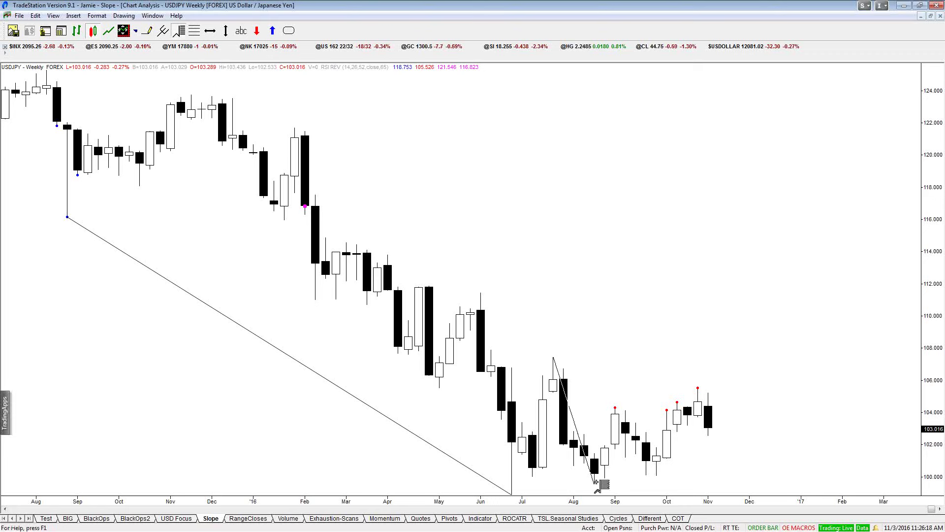
pyautogui.click(697, 389)
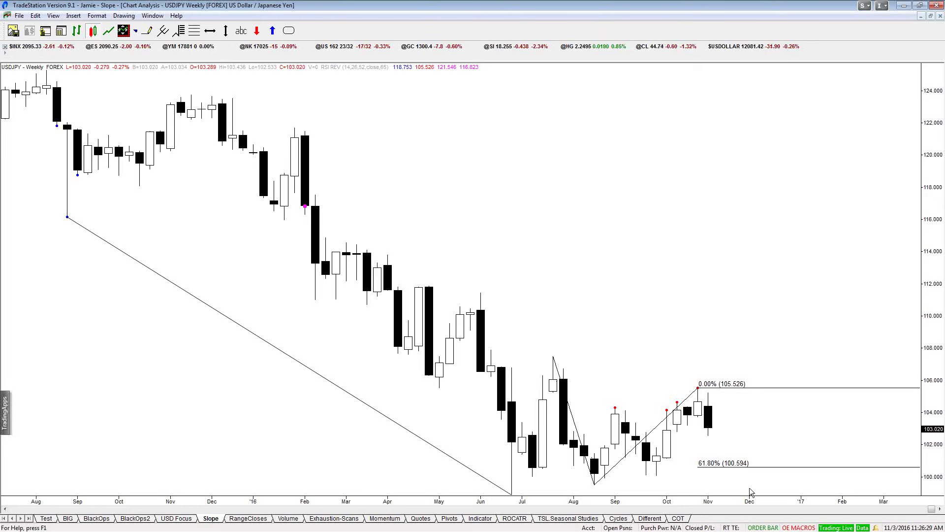
pyautogui.click(731, 465)
pyautogui.moveTo(560, 277); pyautogui.dragTo(553, 277)
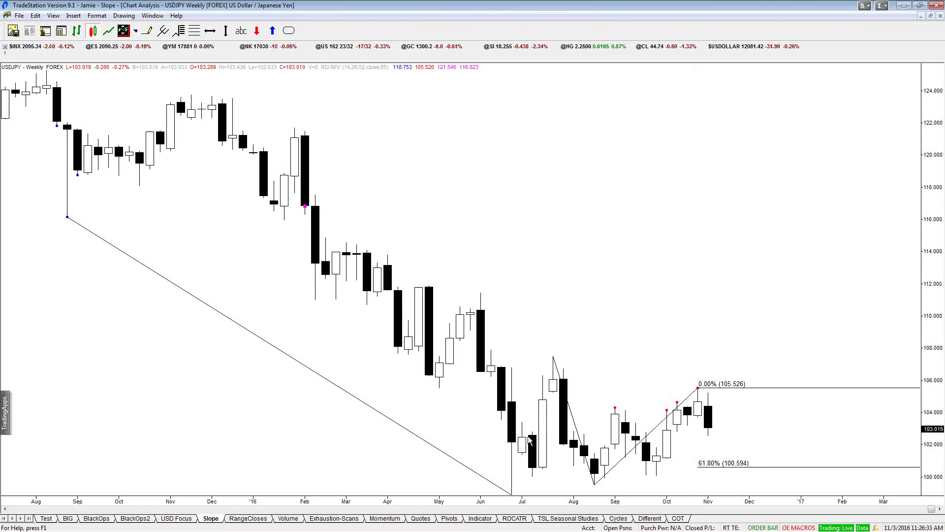
pyautogui.click(765, 467)
pyautogui.press('Delete')
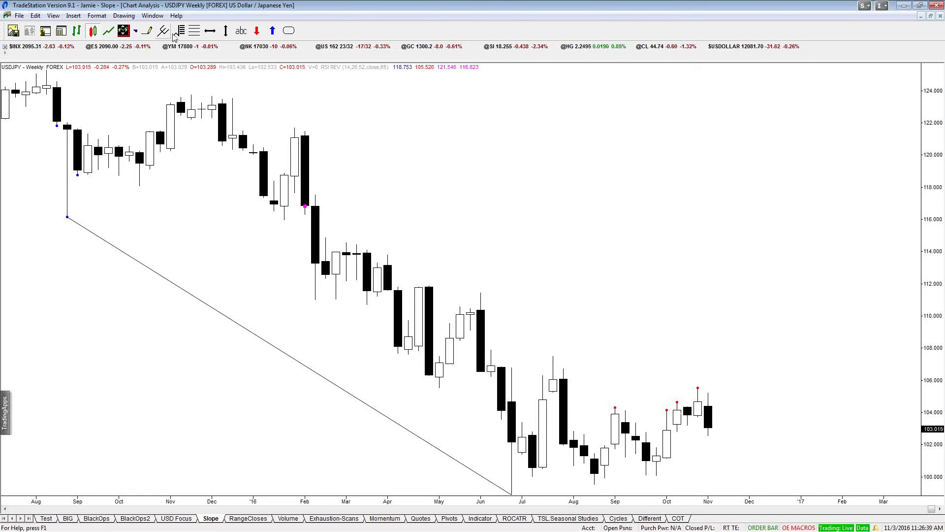
# Step: Plot a Fibonacci price extension from the June 2016 low through the July high to the August low, check its 61.80% level, and delete it
pyautogui.click(511, 493)
pyautogui.click(553, 356)
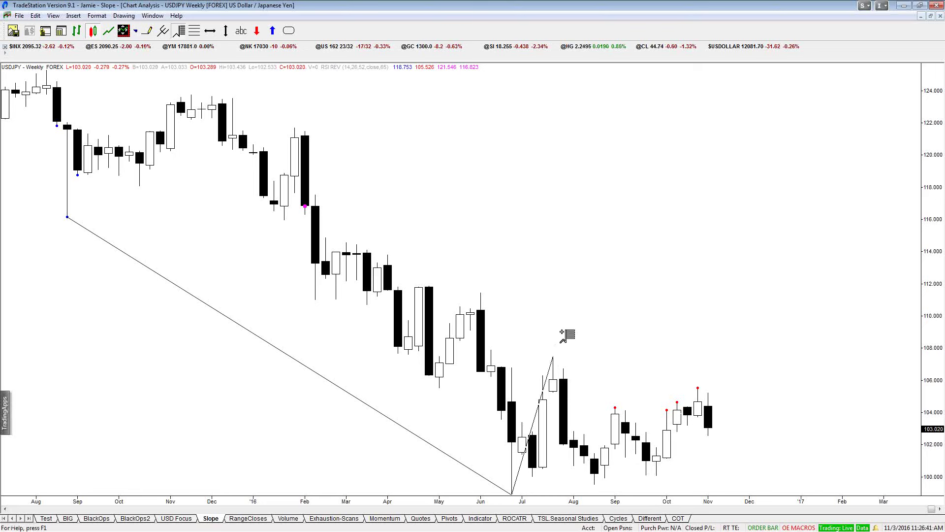
pyautogui.click(594, 484)
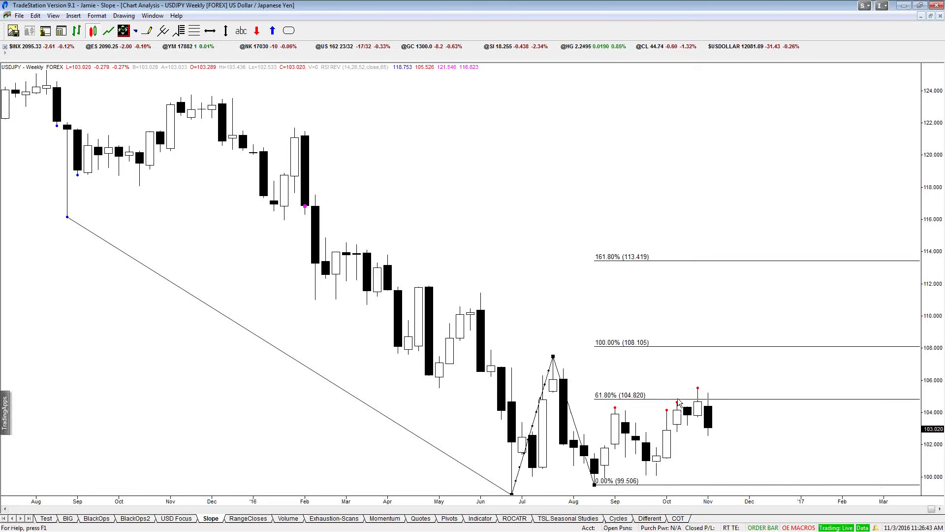
pyautogui.click(678, 399)
pyautogui.click(698, 387)
pyautogui.click(717, 387)
pyautogui.click(732, 397)
pyautogui.press('Delete')
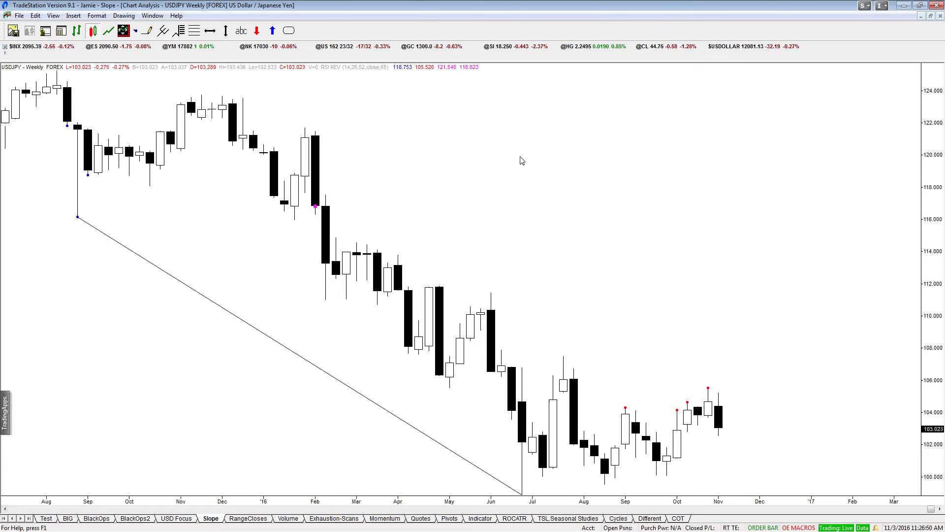
# Step: Place a horizontal line at the May 2016 low, about 105.54, compare it with the October high, and delete it
pyautogui.click(209, 30)
pyautogui.click(461, 388)
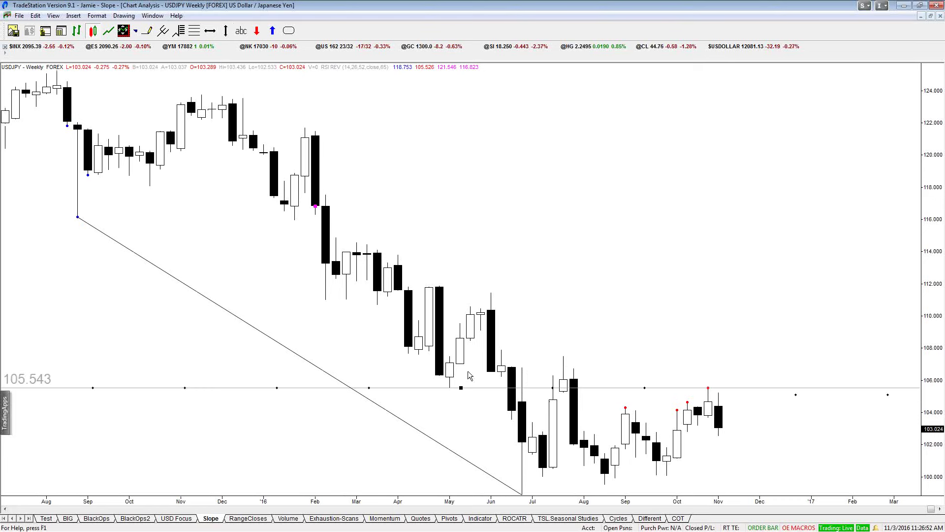
pyautogui.click(451, 401)
pyautogui.press('Delete')
# Step: Add a parallel line to the USDJPY trendline running from the August 2015 low to the June 2016 low
pyautogui.press('Right')
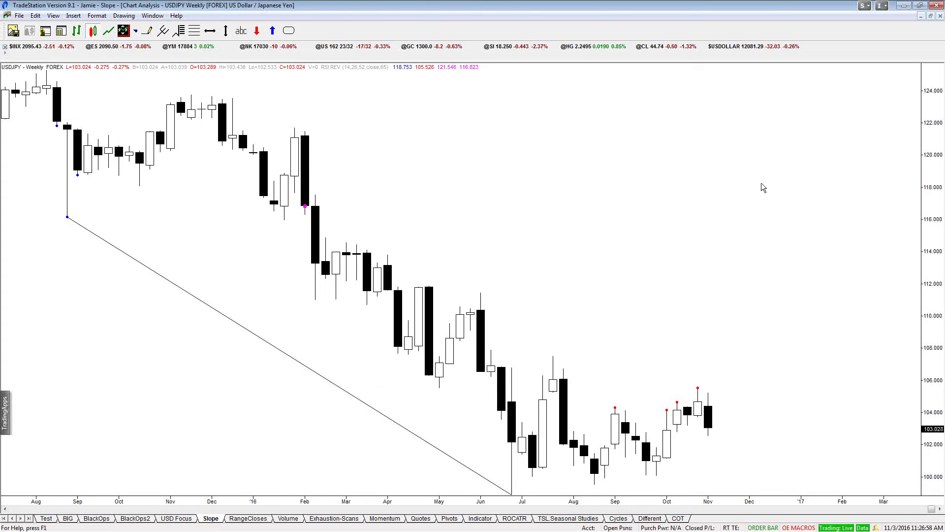
pyautogui.press('Down')
pyautogui.press('Down')
pyautogui.press('Down')
pyautogui.press('Down')
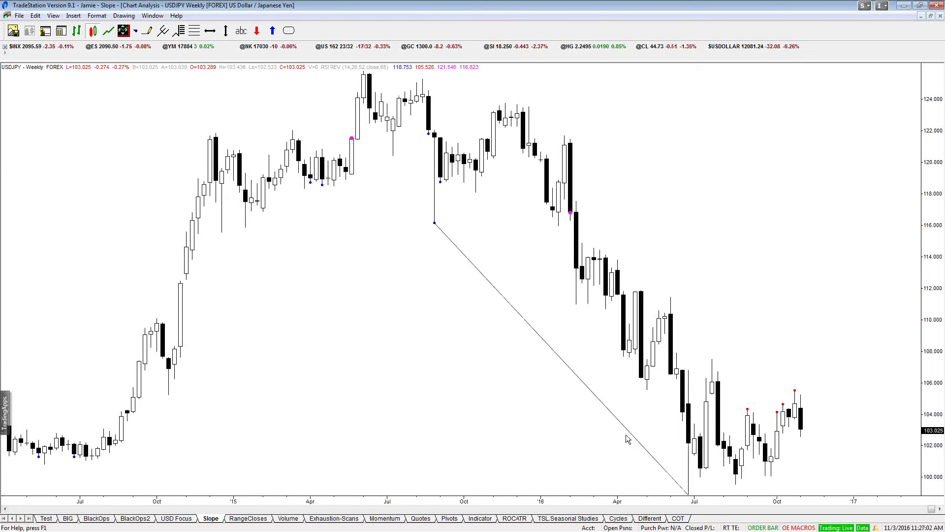
pyautogui.rightClick(676, 481)
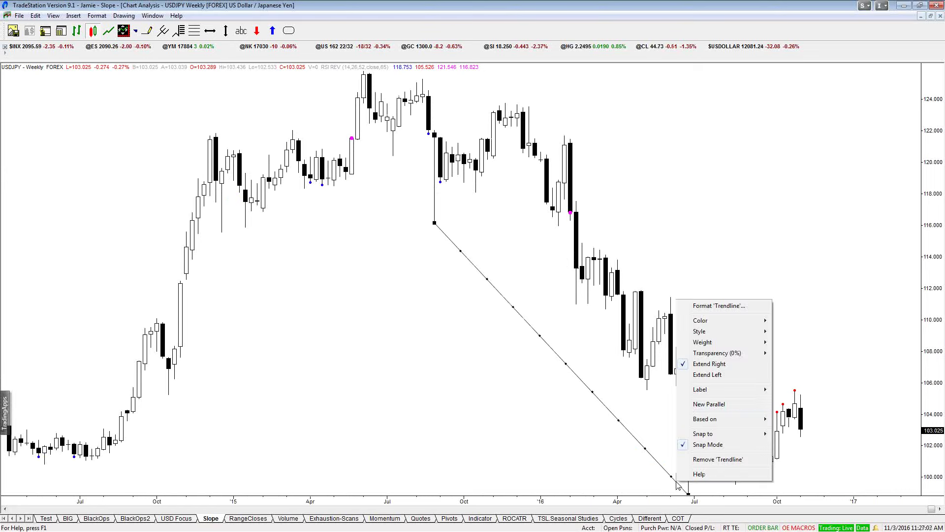
pyautogui.click(691, 403)
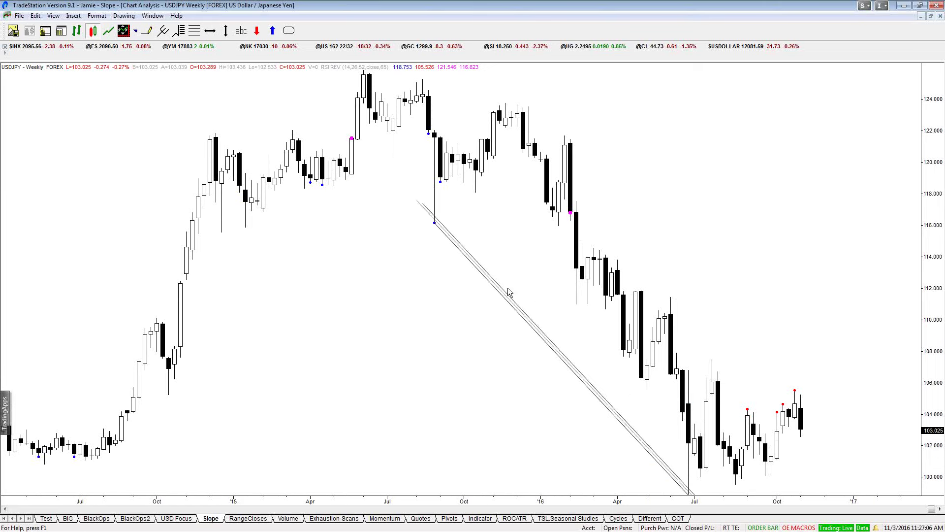
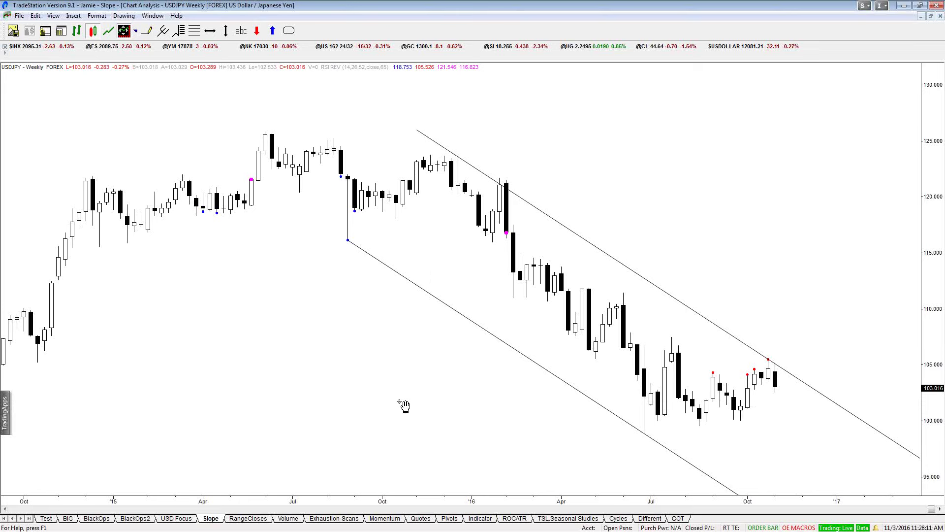
# Step: Restore the maximized USDJPY weekly chart with the parallel trendlines to a floating window and close it
pyautogui.moveTo(369, 386); pyautogui.dragTo(312, 379)
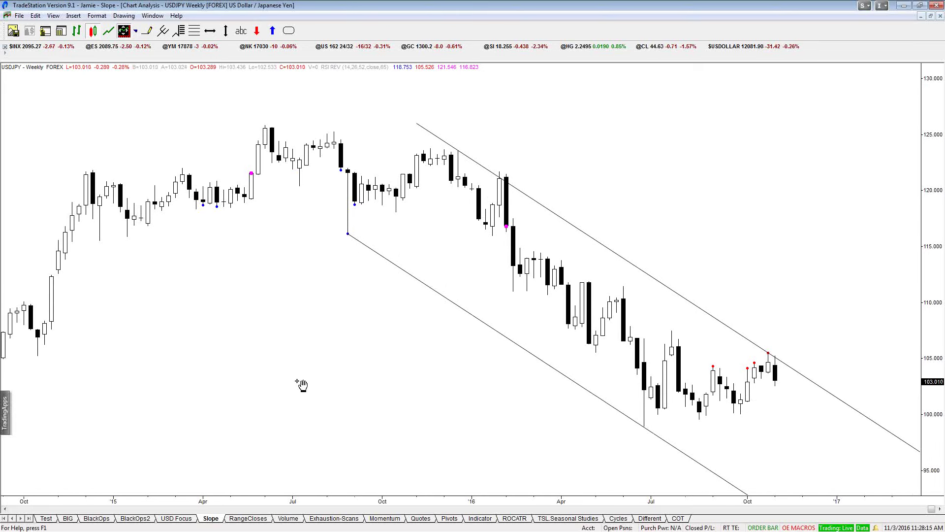
pyautogui.hotkey('ctrl', 'F5')
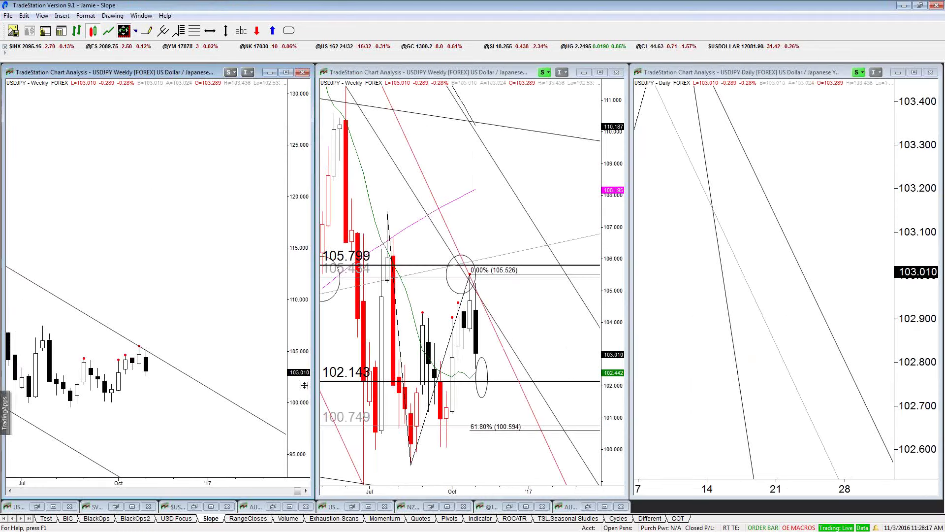
pyautogui.moveTo(119, 75); pyautogui.dragTo(160, 115)
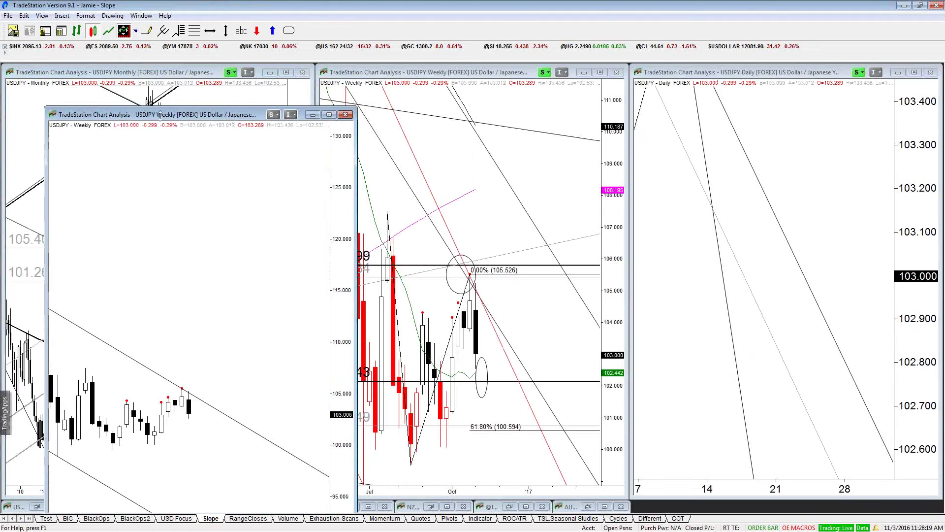
pyautogui.click(346, 115)
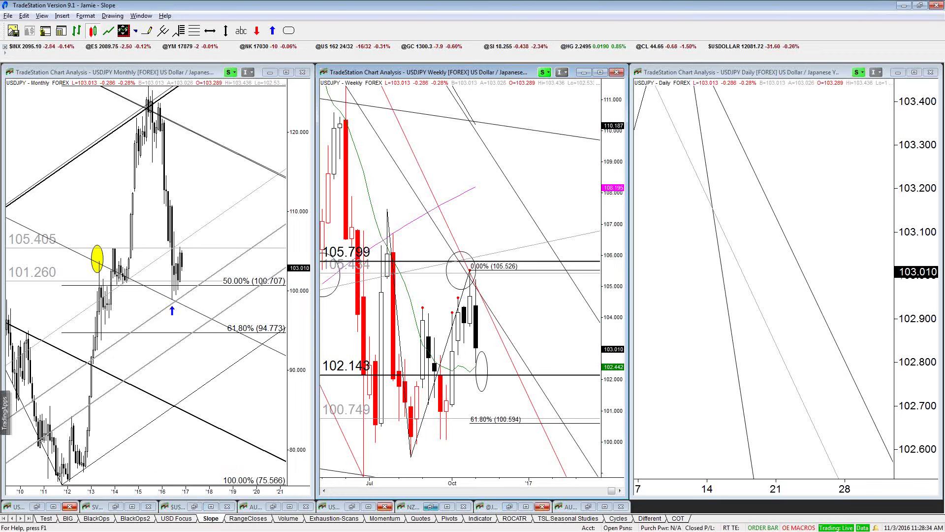
# Step: Switch to TradingView in the browser and load USDJPY on the 240-minute interval in place of the GBPUSD chart
pyautogui.hotkey('alt', 'Tab')
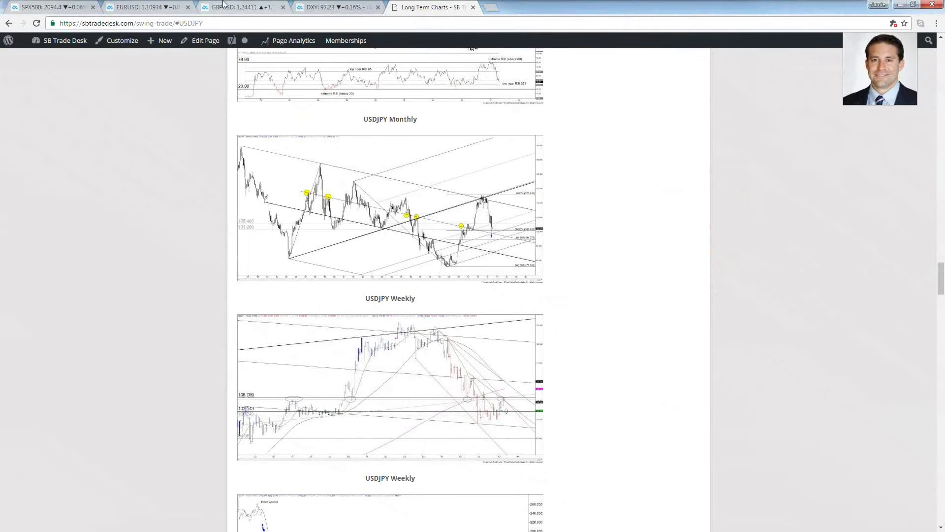
pyautogui.click(239, 4)
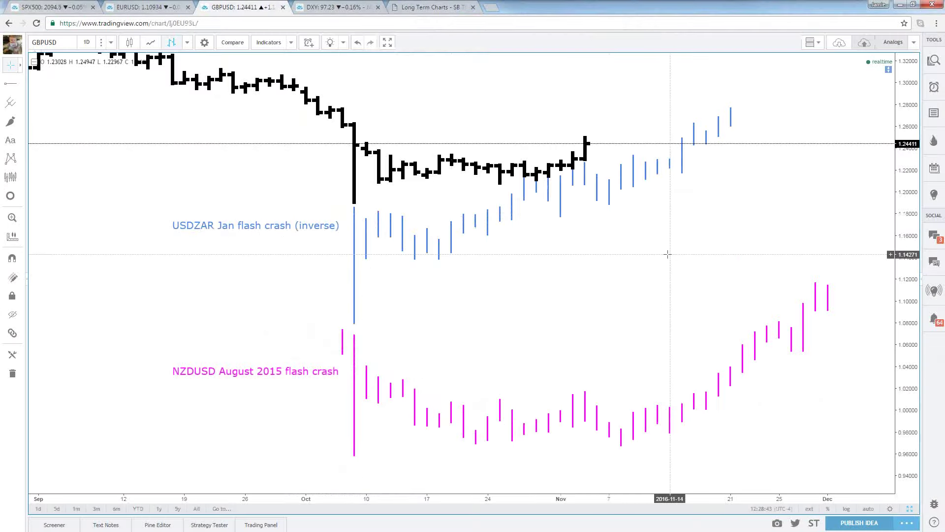
pyautogui.write('USDJPY')
pyautogui.press('Return')
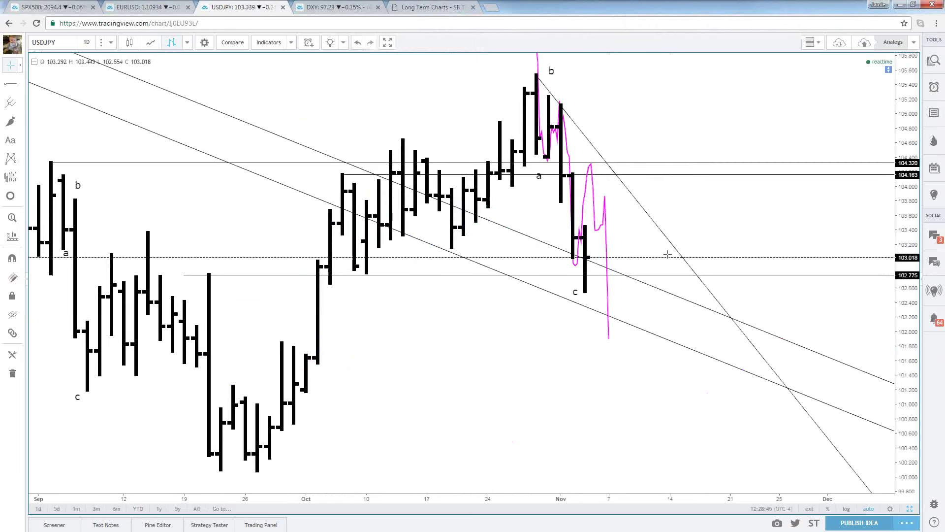
pyautogui.write('240')
pyautogui.press('Return')
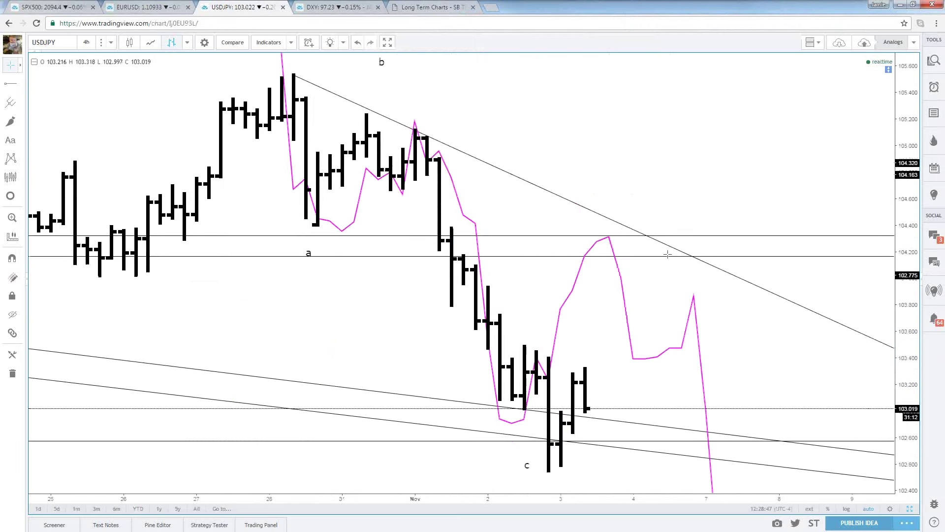
# Step: Change the USDJPY 4-hour chart's price style from bars to candles
pyautogui.scroll(-3, 666, 258)
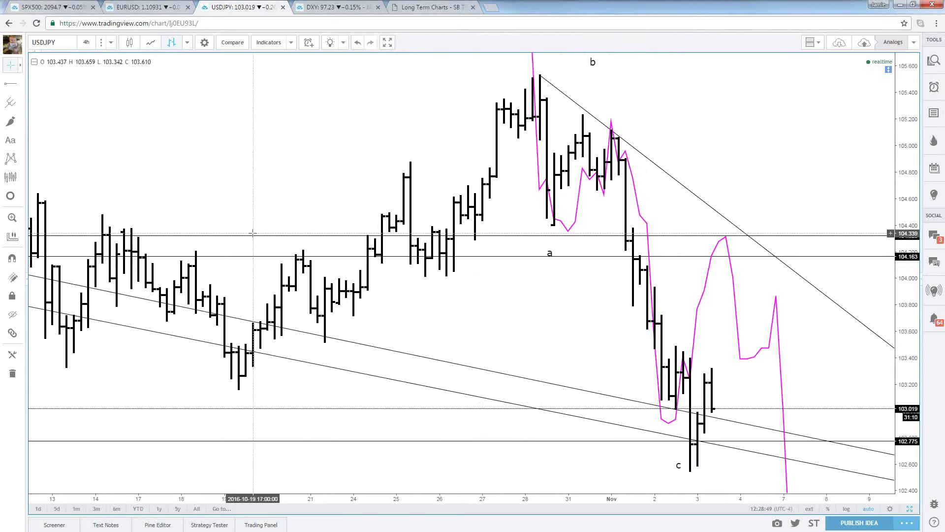
pyautogui.scroll(-10, 255, 238)
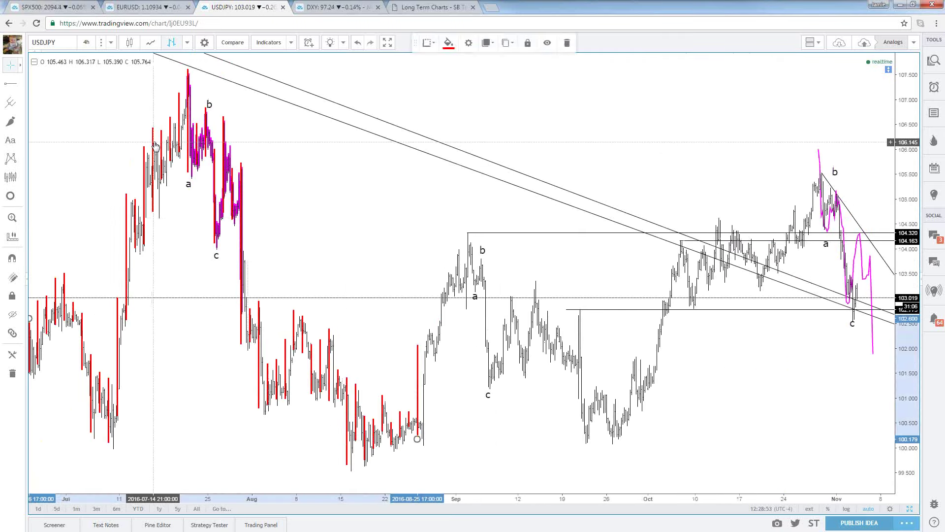
pyautogui.click(151, 43)
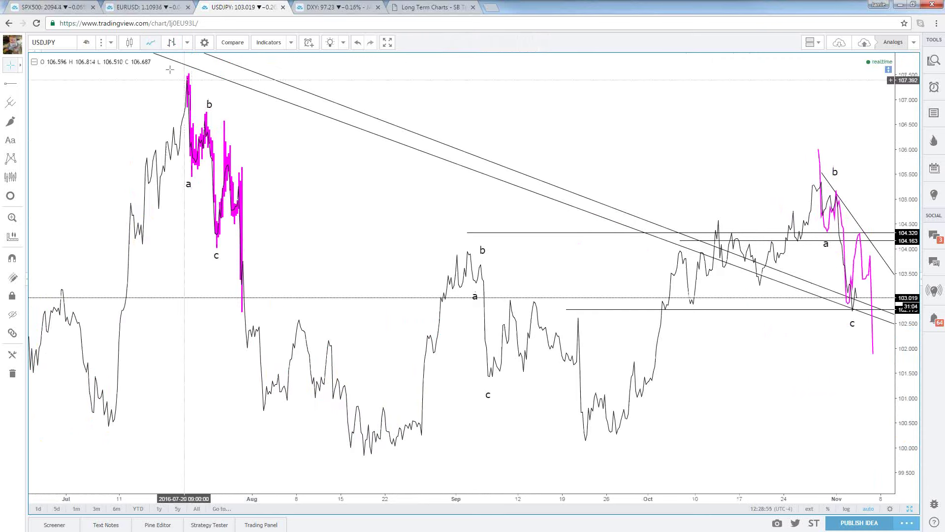
pyautogui.click(129, 43)
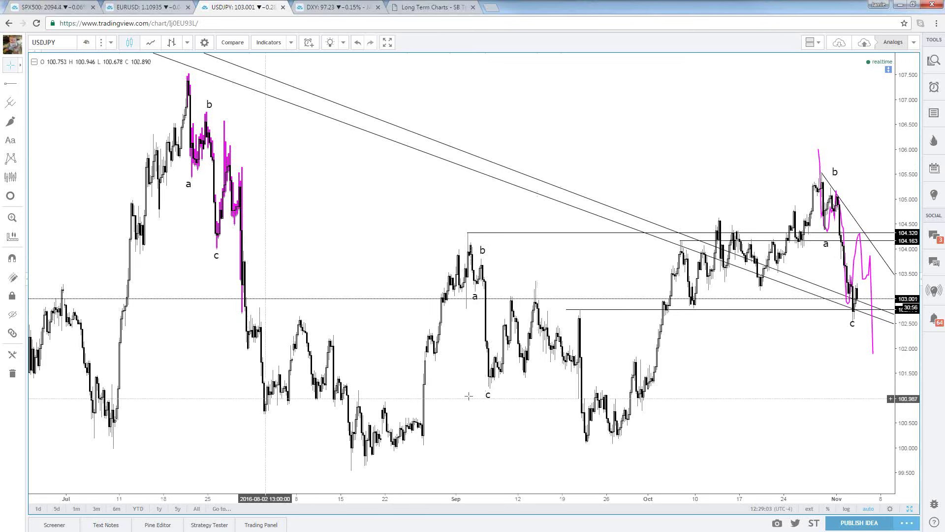
# Step: Examine USDJPY's decline from the October high against the magenta analog path, the sloping trendlines and the 102.775, 104.163 and 104.320 levels
pyautogui.scroll(3, 806, 389)
pyautogui.scroll(8, 806, 390)
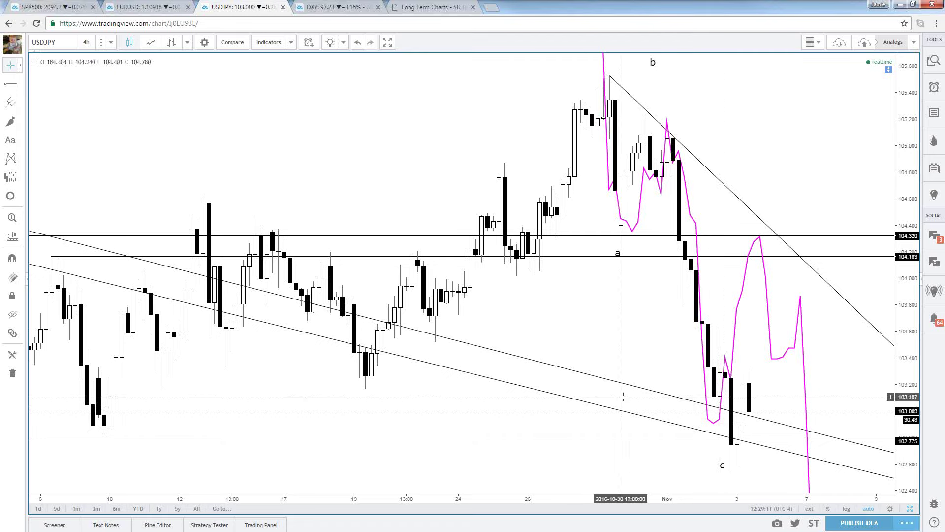
pyautogui.scroll(-3, 439, 340)
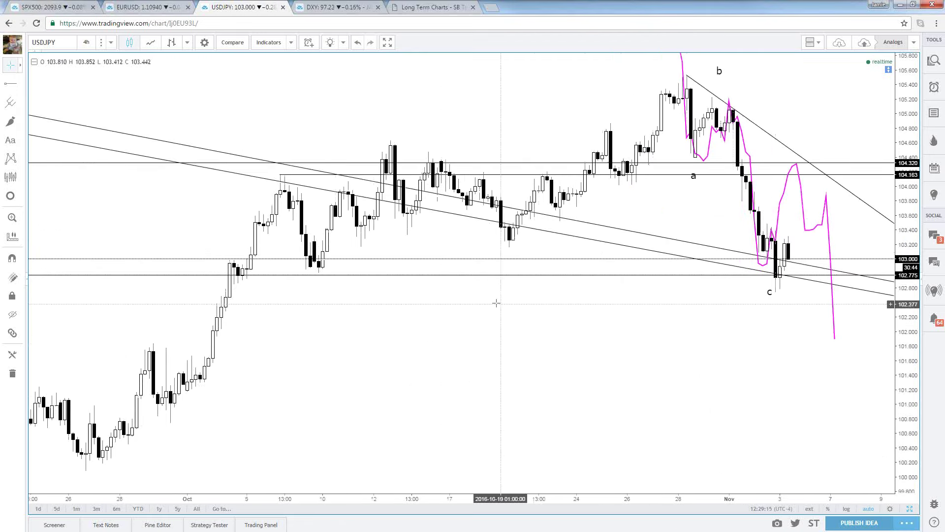
pyautogui.scroll(1, 480, 276)
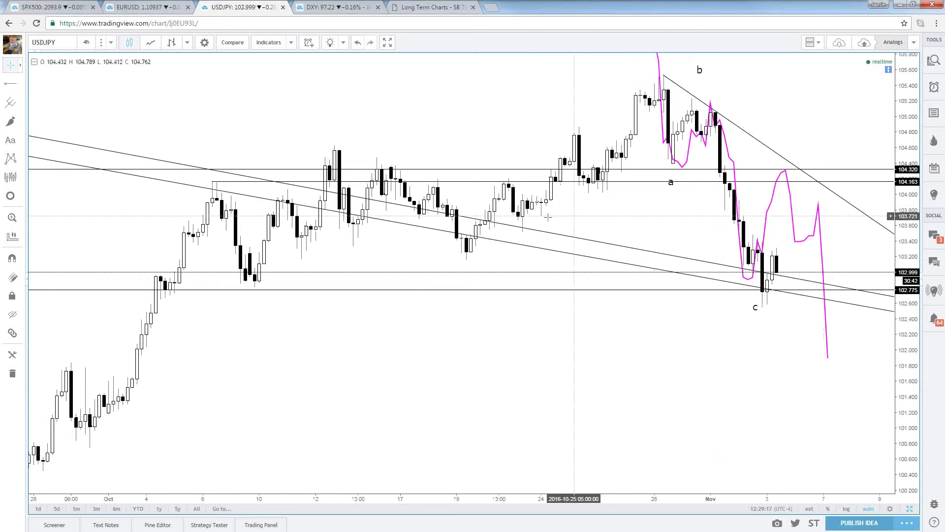
pyautogui.scroll(1, 591, 230)
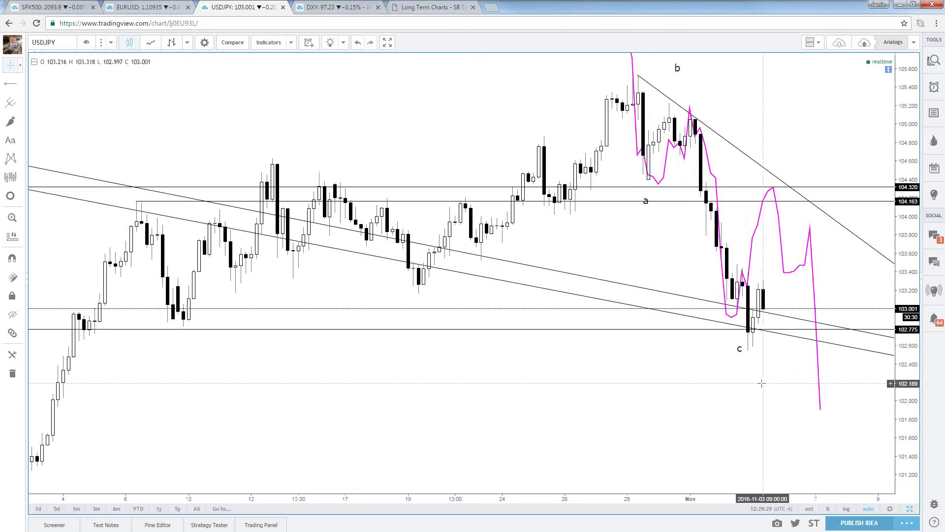
pyautogui.scroll(-1, 787, 376)
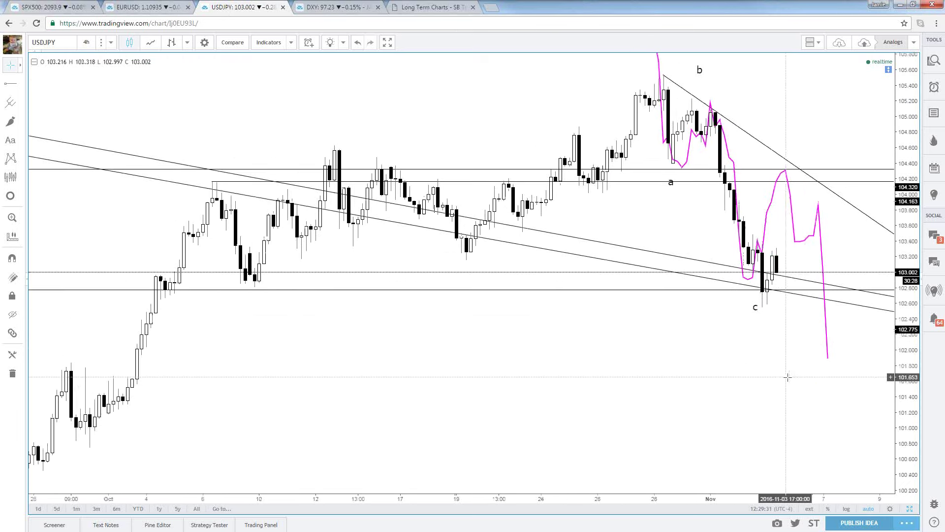
pyautogui.scroll(-1, 787, 377)
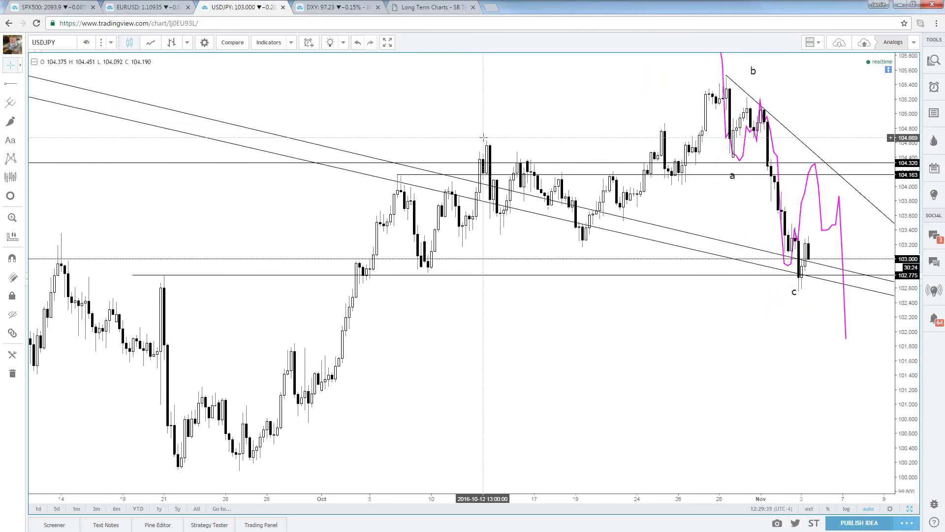
pyautogui.scroll(-1, 483, 137)
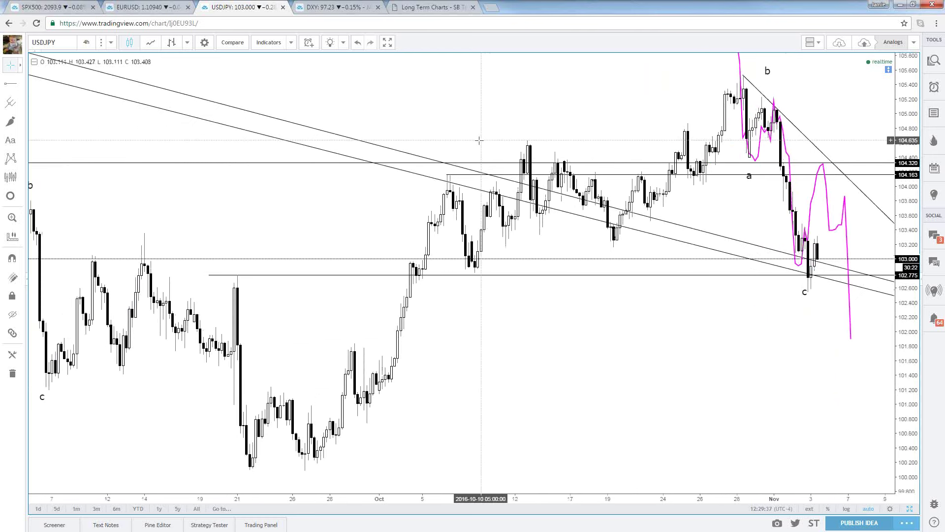
pyautogui.scroll(5, 479, 140)
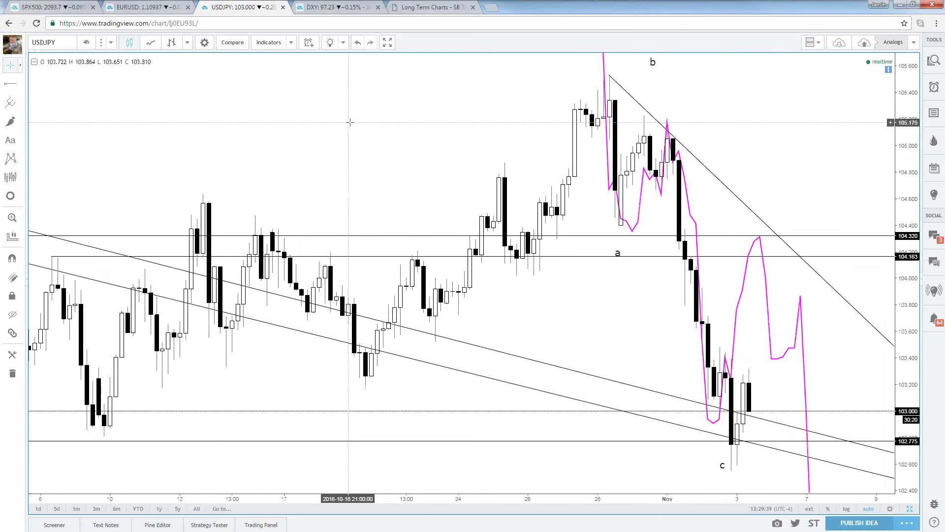
pyautogui.scroll(-3, 350, 122)
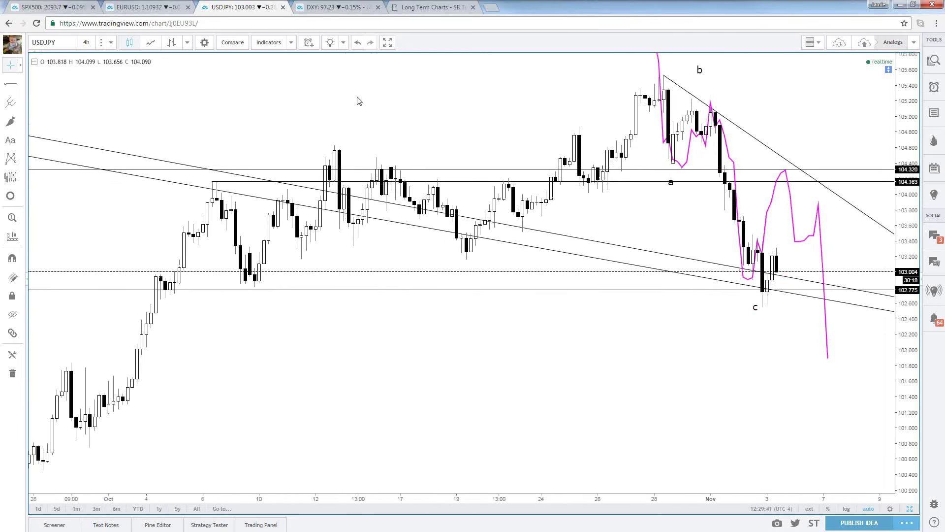
# Step: Switch to the DXY chart and set its interval to 15 minutes
pyautogui.hotkey('ctrl', 'Tab')
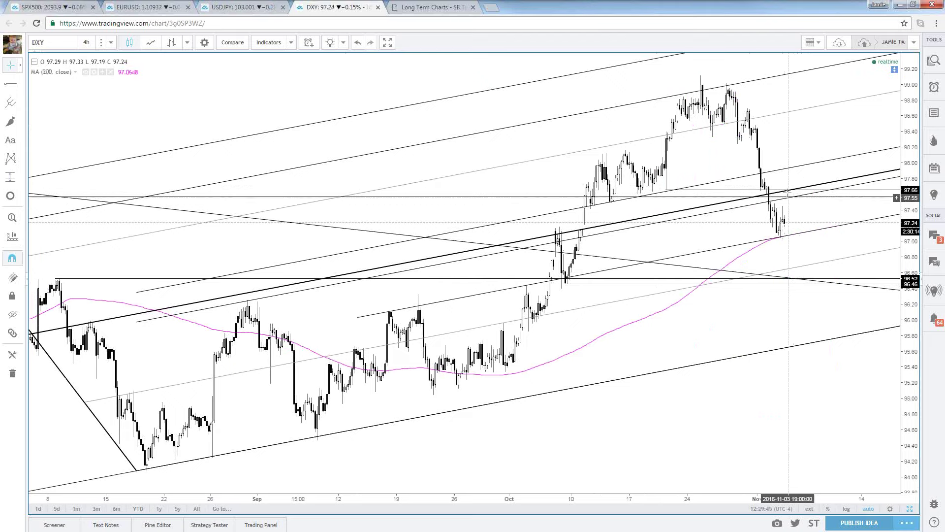
pyautogui.scroll(1, 792, 212)
pyautogui.write('15')
pyautogui.press('Return')
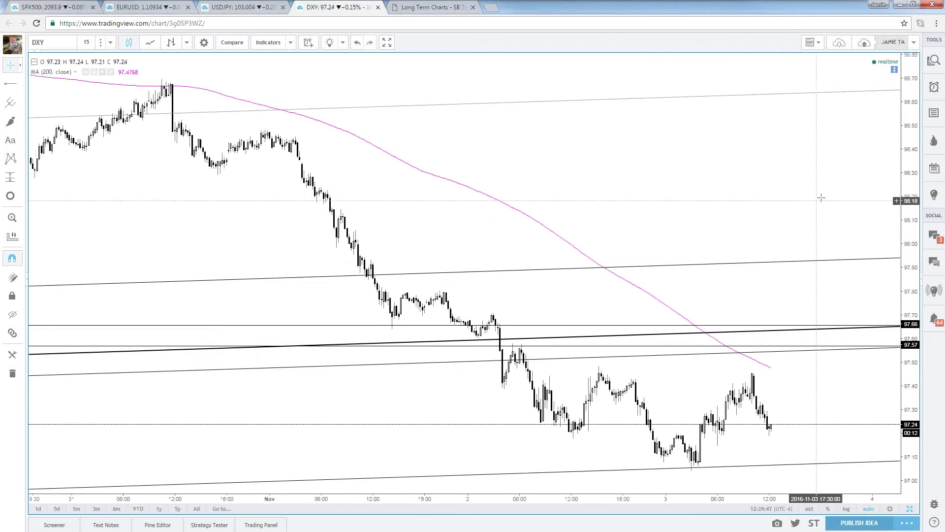
# Step: Change the DXY 15-minute chart's price style to bars, with the November 2 and 3 price action in view
pyautogui.scroll(4, 788, 458)
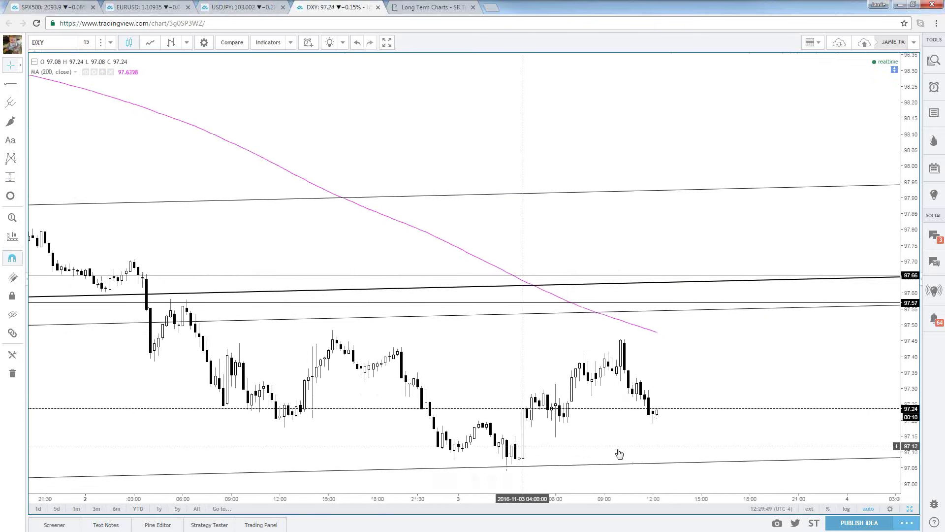
pyautogui.scroll(1, 619, 453)
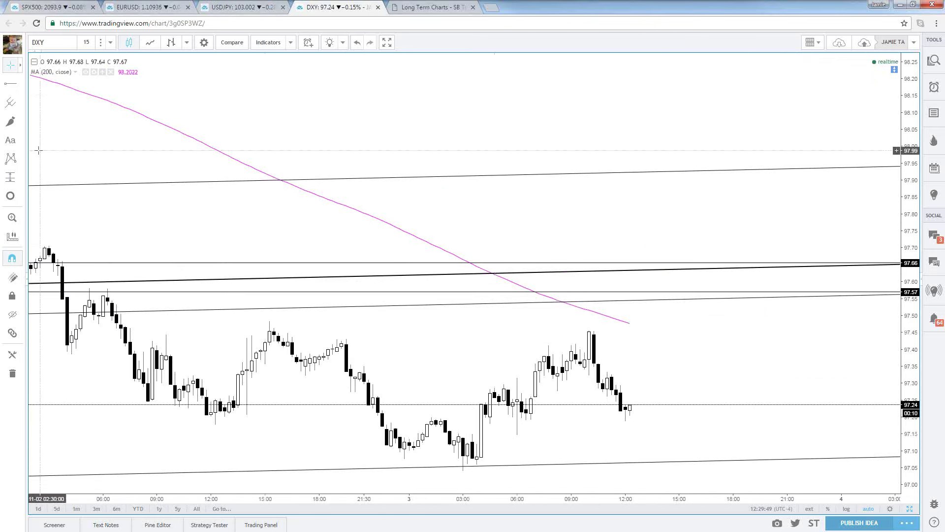
pyautogui.click(150, 43)
pyautogui.click(172, 42)
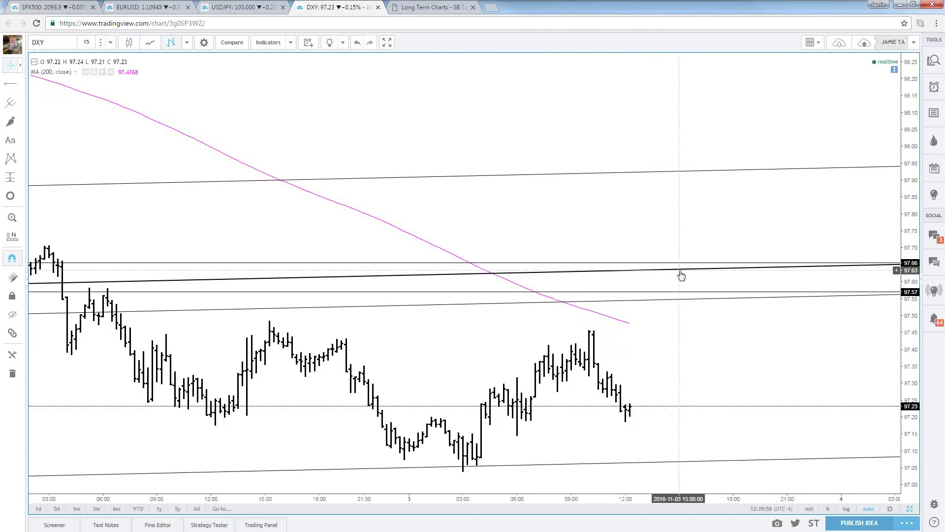
# Step: Choose the trend-based Fibonacci extension tool for the DXY swing that starts at the November 3 low
pyautogui.click(20, 103)
pyautogui.click(59, 271)
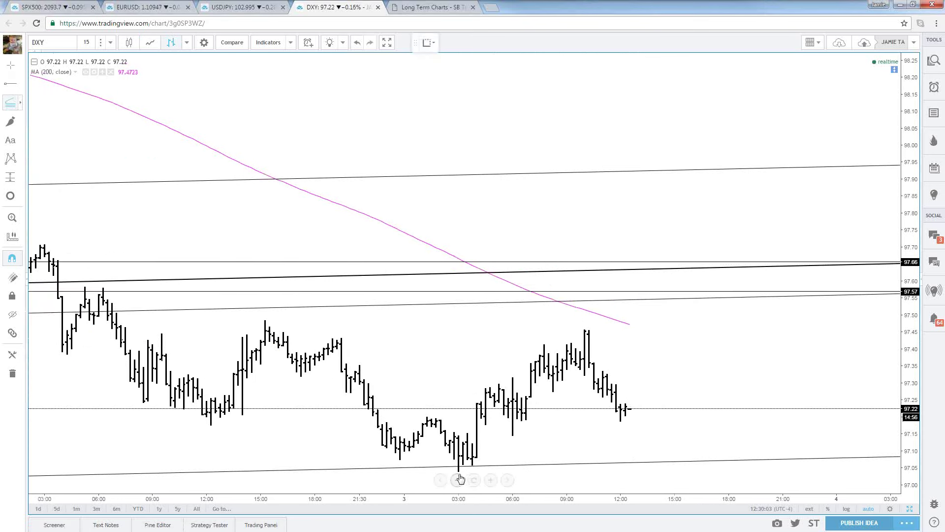
pyautogui.scroll(3, 460, 478)
pyautogui.click(229, 474)
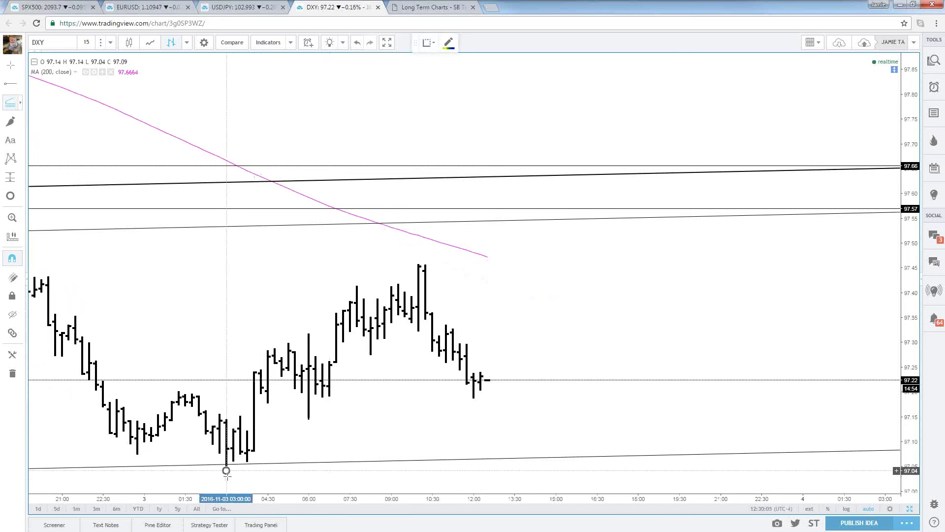
pyautogui.click(310, 331)
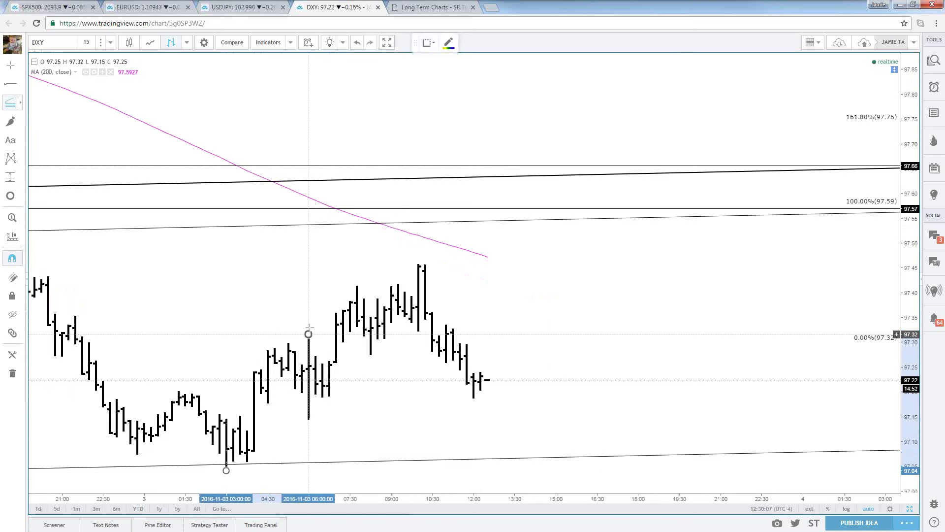
pyautogui.press('Escape')
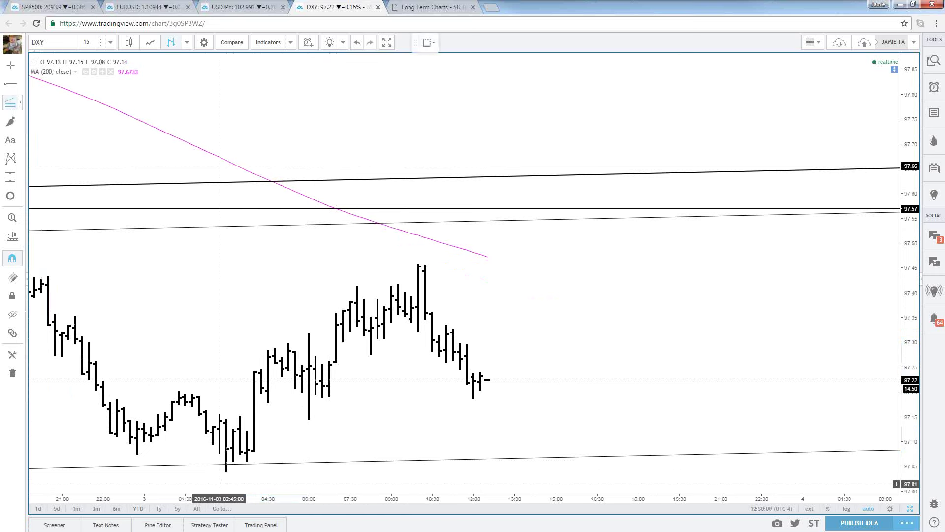
# Step: Plot a Fibonacci extension from DXY's November 3 low at 97.04 through the 97.46 high to the 97.19 low, and compare its levels with nearby resistance
pyautogui.click(226, 470)
pyautogui.click(418, 265)
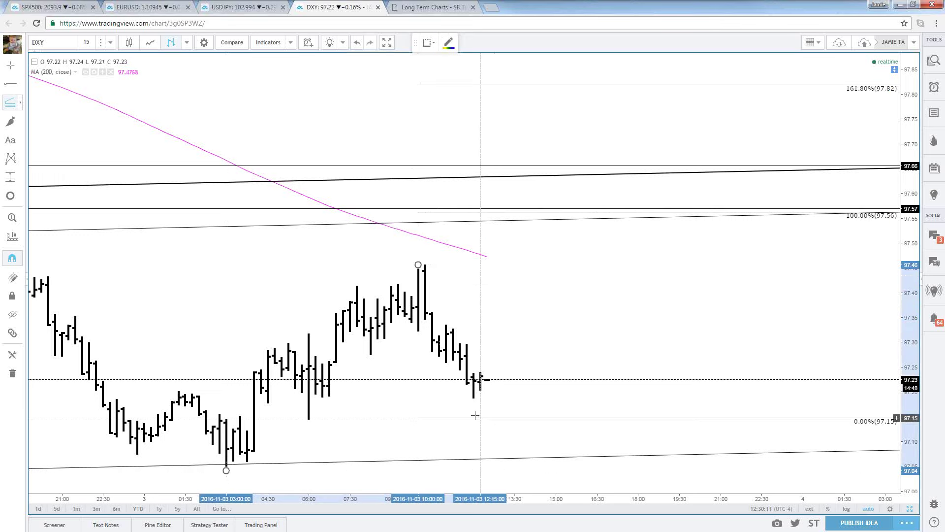
pyautogui.click(474, 398)
pyautogui.scroll(-3, 441, 414)
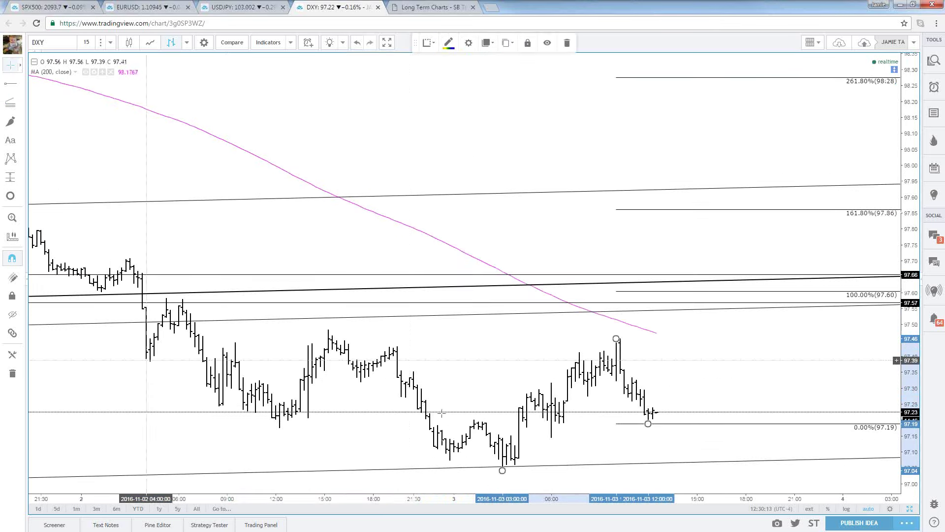
pyautogui.click(643, 446)
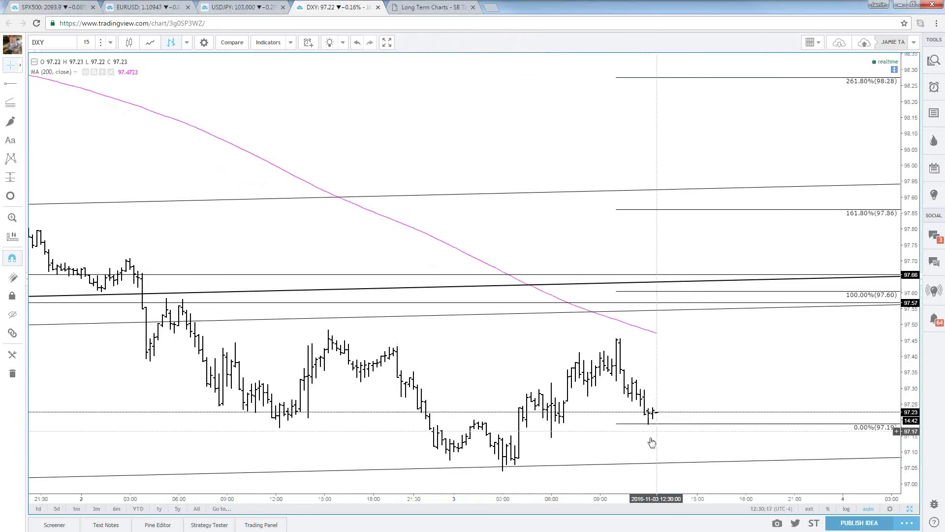
pyautogui.scroll(-2, 650, 438)
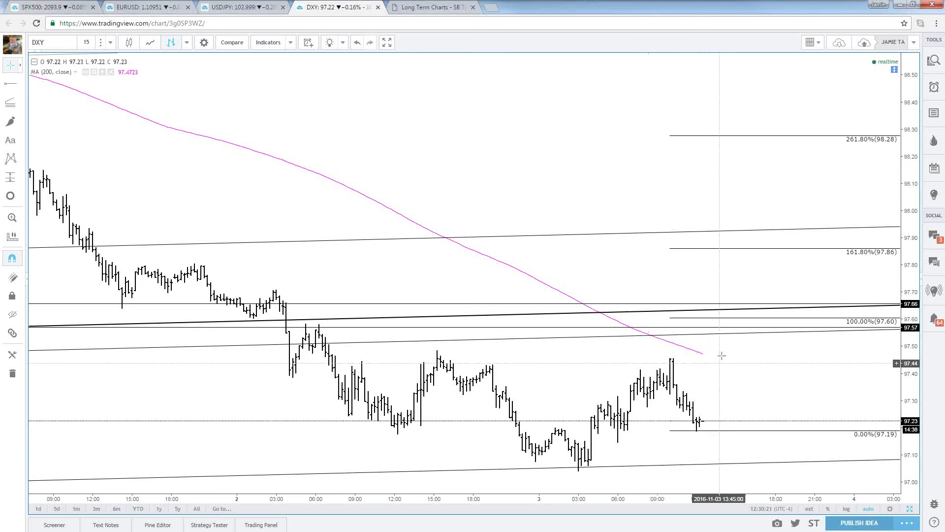
pyautogui.click(730, 318)
pyautogui.scroll(-2, 728, 382)
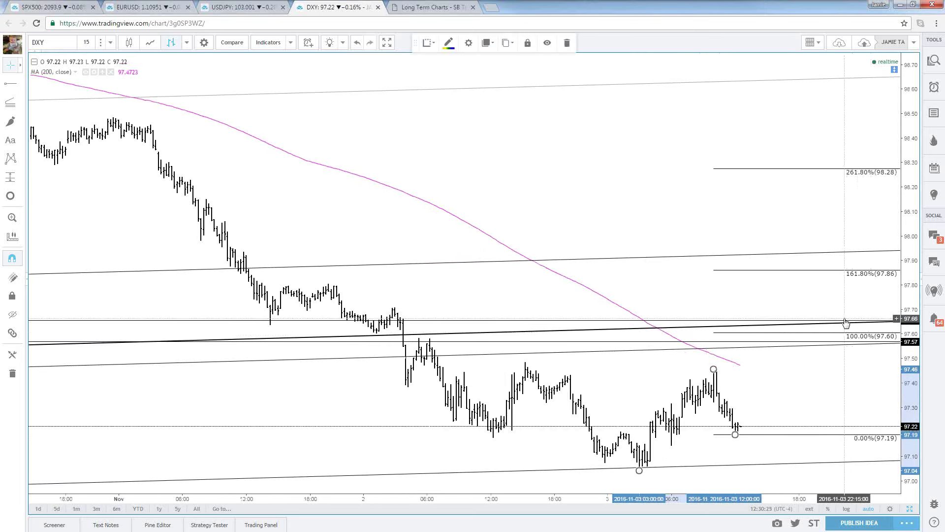
# Step: Delete the Fibonacci extension from the DXY 15-minute chart
pyautogui.press('Delete')
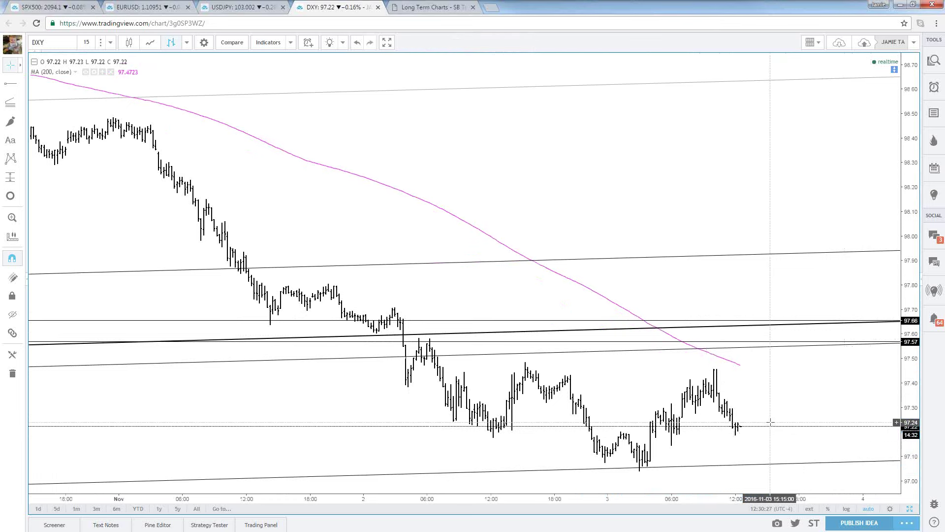
pyautogui.scroll(-3, 771, 422)
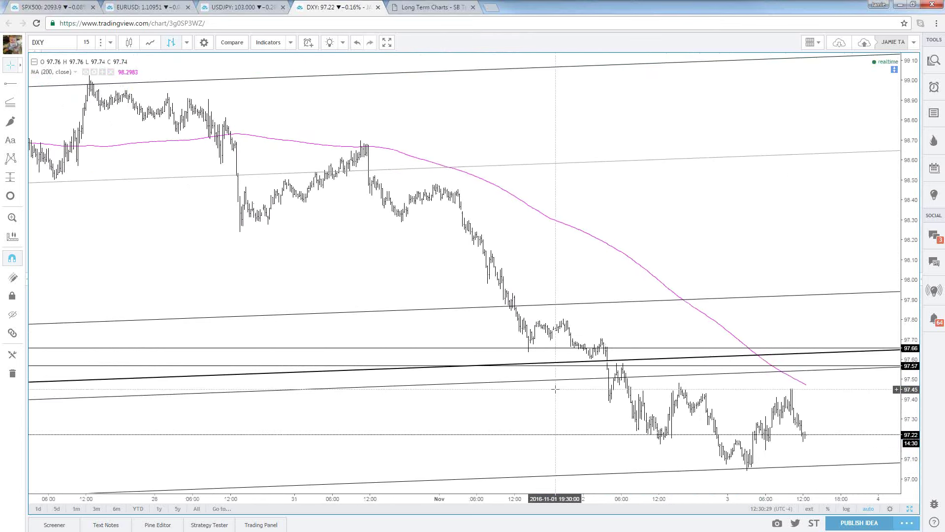
pyautogui.write('USDJ')
pyautogui.press('Escape')
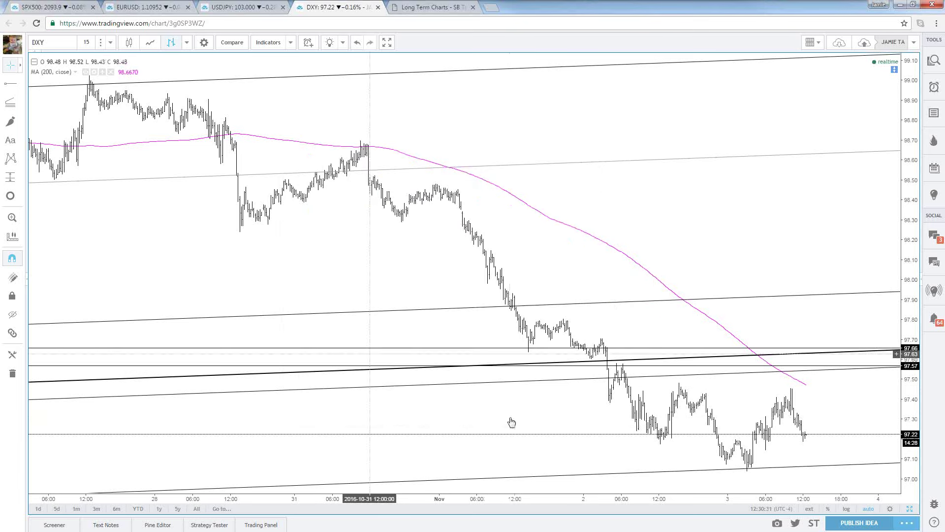
# Step: Switch to the BIG workspace in TradeStation and enlarge its USDJPY 60-minute chart
pyautogui.click(241, 7)
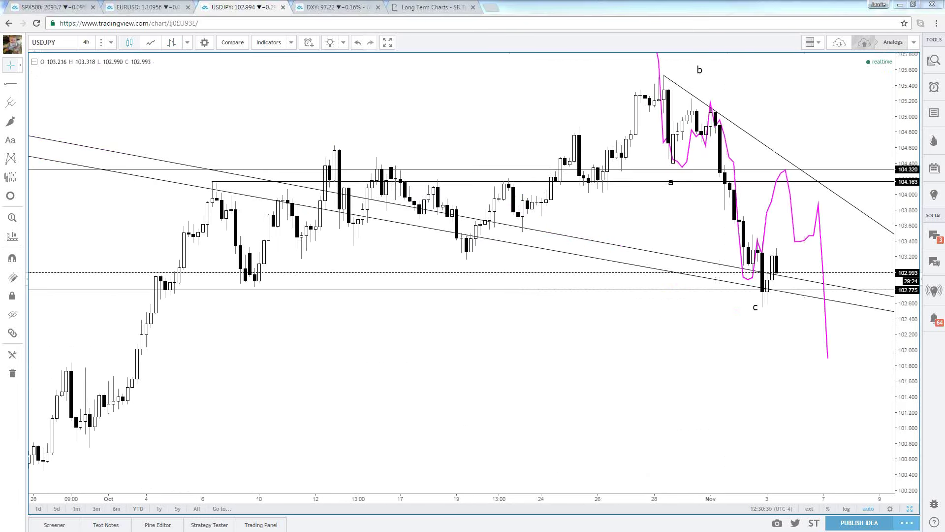
pyautogui.hotkey('alt', 'Tab')
pyautogui.click(70, 519)
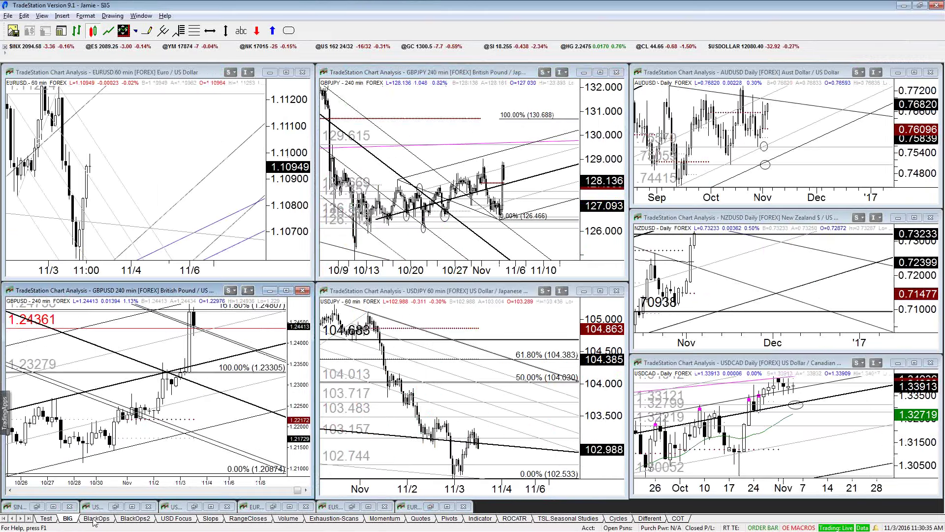
pyautogui.doubleClick(476, 291)
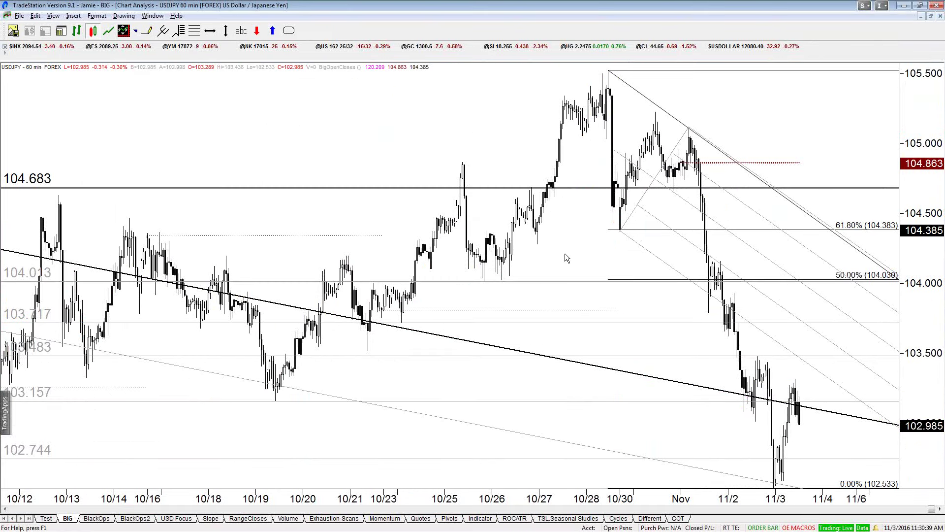
# Step: Set the USDJPY chart to 15 minutes and examine the rebound from the November 3 low against the nearby levels
pyautogui.press('Down')
pyautogui.press('Down')
pyautogui.press('Up')
pyautogui.press('Up')
pyautogui.hotkey('ctrl', 'Tab')
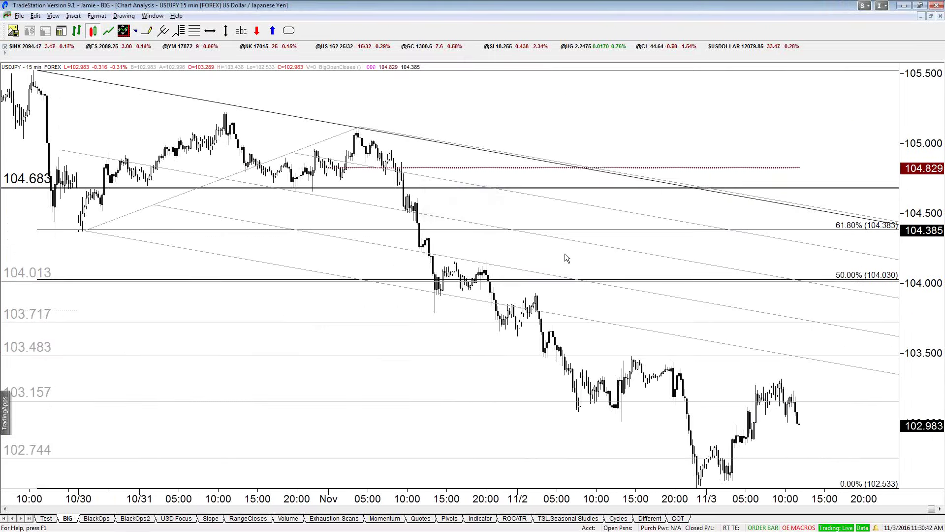
pyautogui.press('Up')
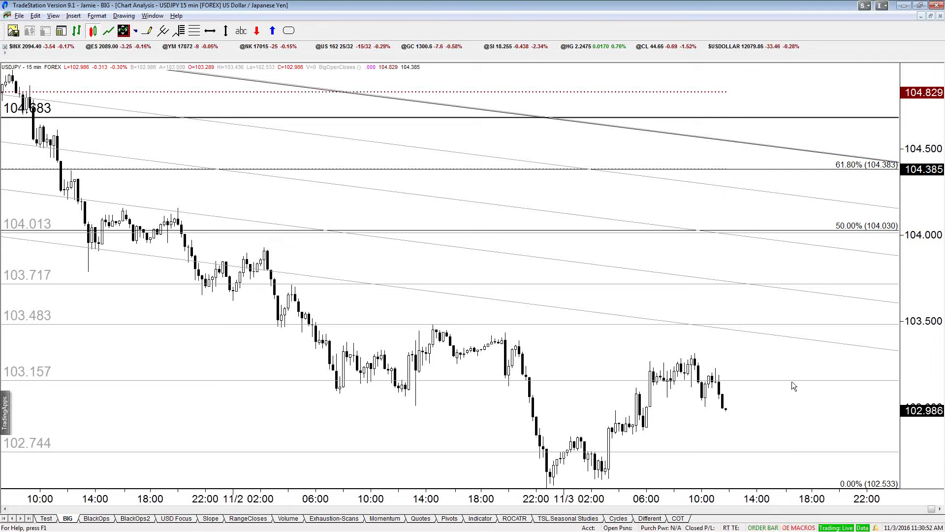
pyautogui.press('Down')
pyautogui.press('Down')
pyautogui.press('Down')
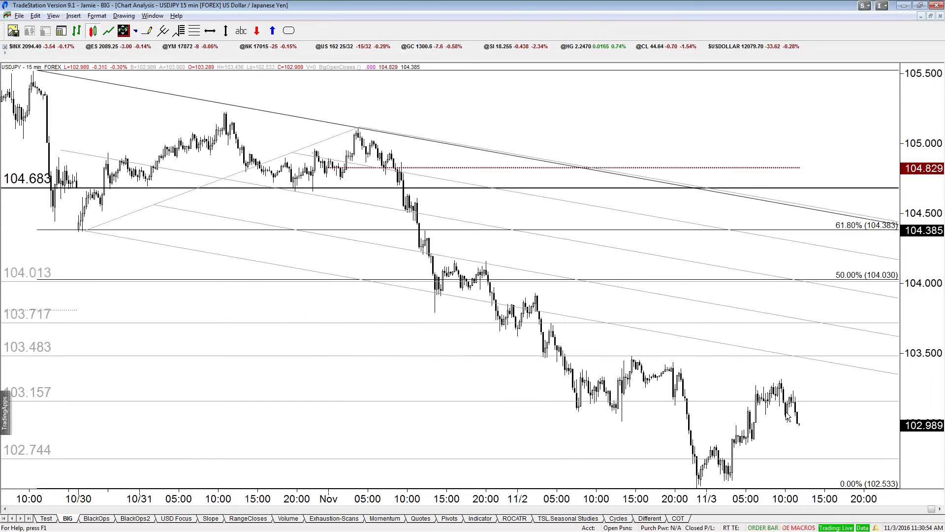
# Step: Set the USDJPY chart to 60 minutes and compare the early November decline with the October trend line and support levels
pyautogui.write('60')
pyautogui.press('Return')
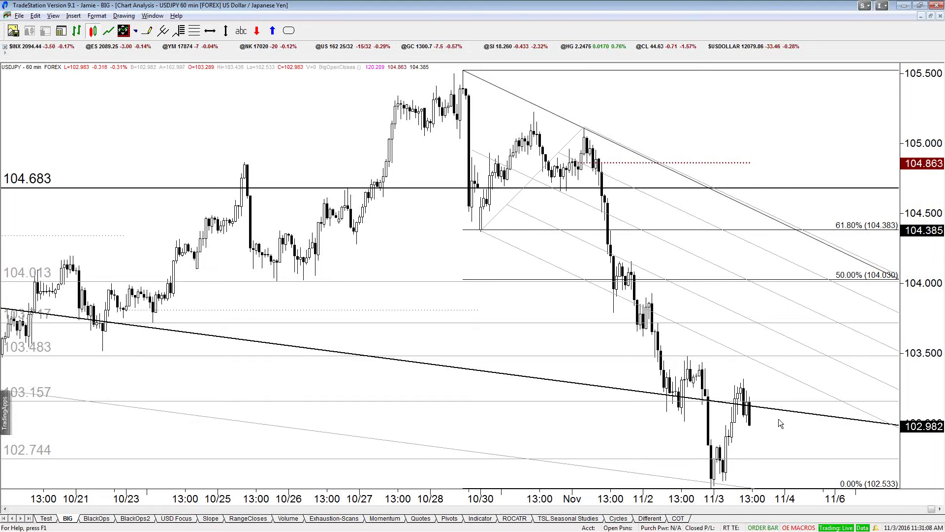
pyautogui.press('Down')
pyautogui.press('Down')
pyautogui.press('Down')
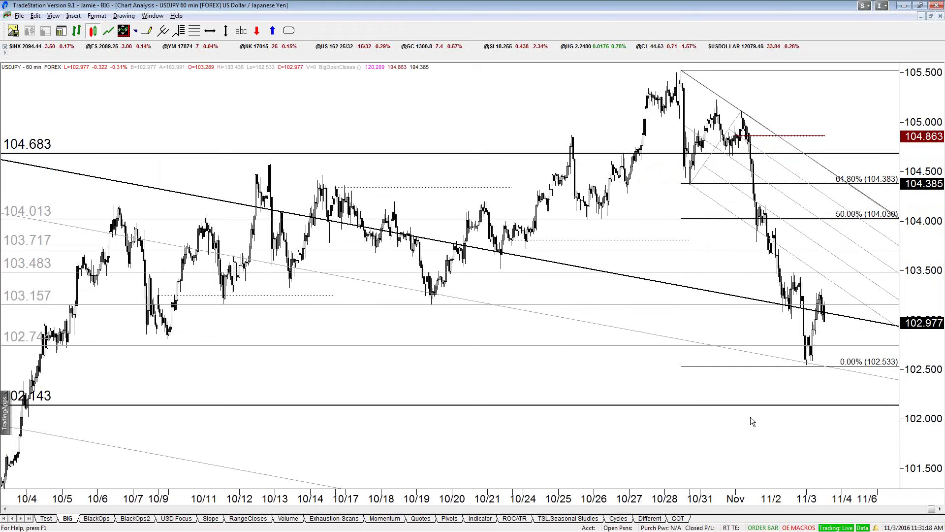
pyautogui.moveTo(813, 447); pyautogui.dragTo(819, 430)
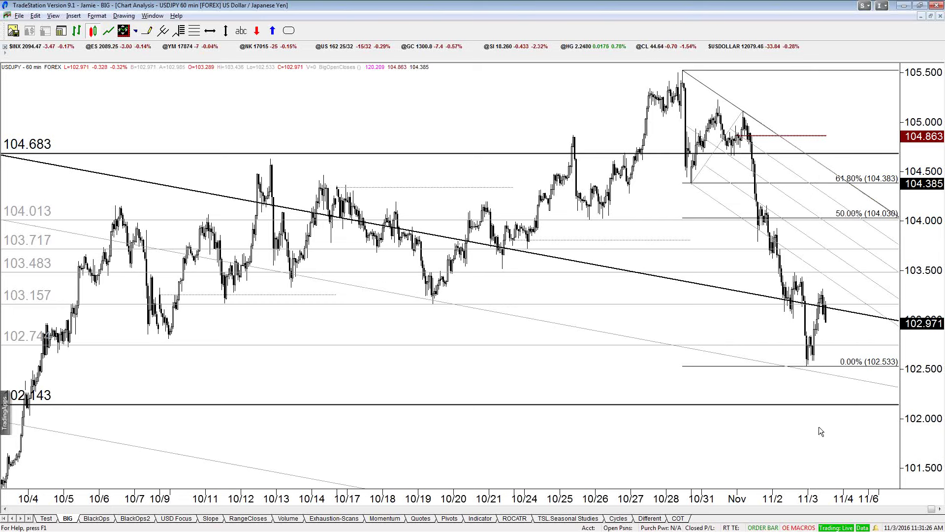
pyautogui.moveTo(820, 426); pyautogui.dragTo(825, 433)
# Step: Examine USDJPY's 60-minute history back to late July, including the circled September highs and the support levels down to 100.295
pyautogui.press('Down')
pyautogui.press('Down')
pyautogui.scroll(5, 894, 449)
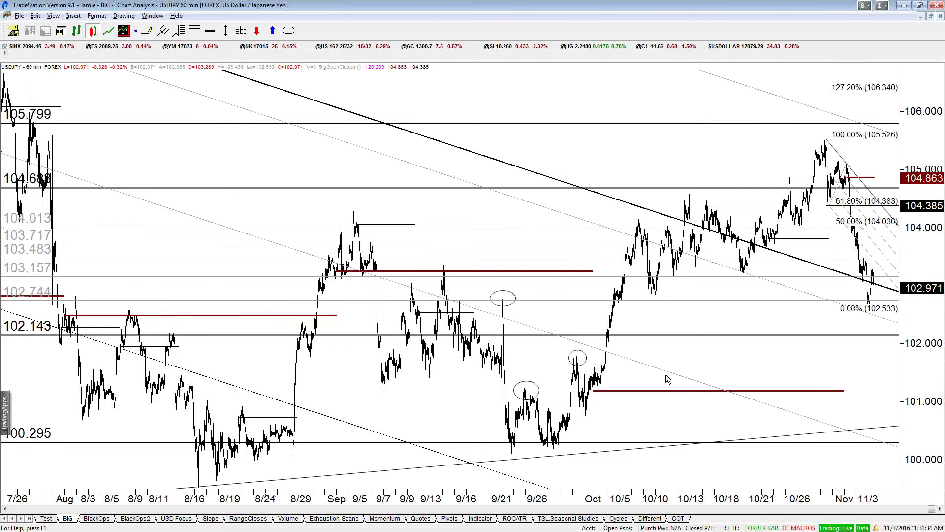
pyautogui.moveTo(588, 398); pyautogui.dragTo(406, 400)
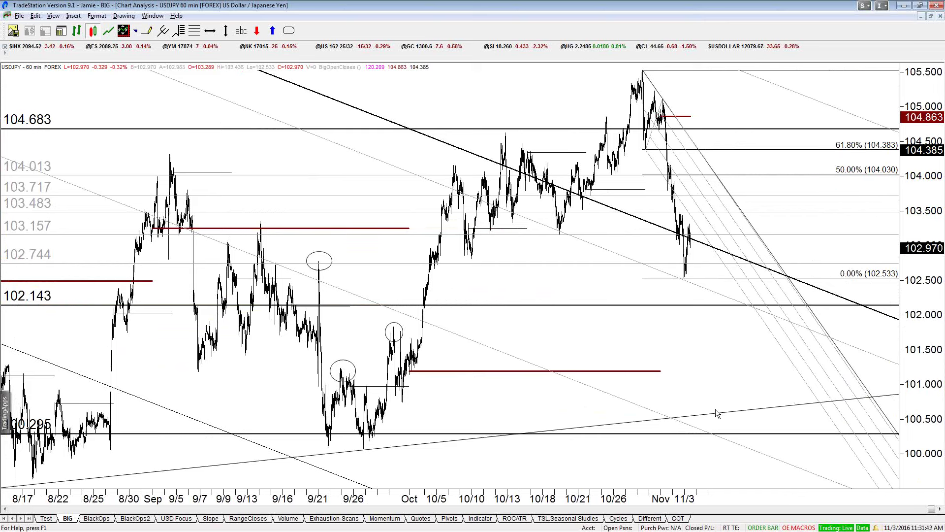
pyautogui.moveTo(717, 385); pyautogui.dragTo(717, 384)
pyautogui.scroll(-2, 752, 379)
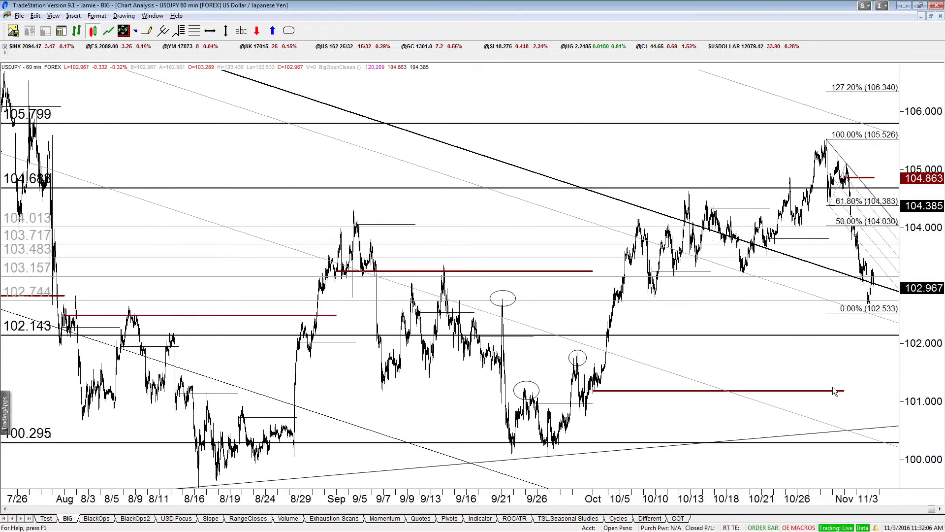
pyautogui.scroll(2, 832, 388)
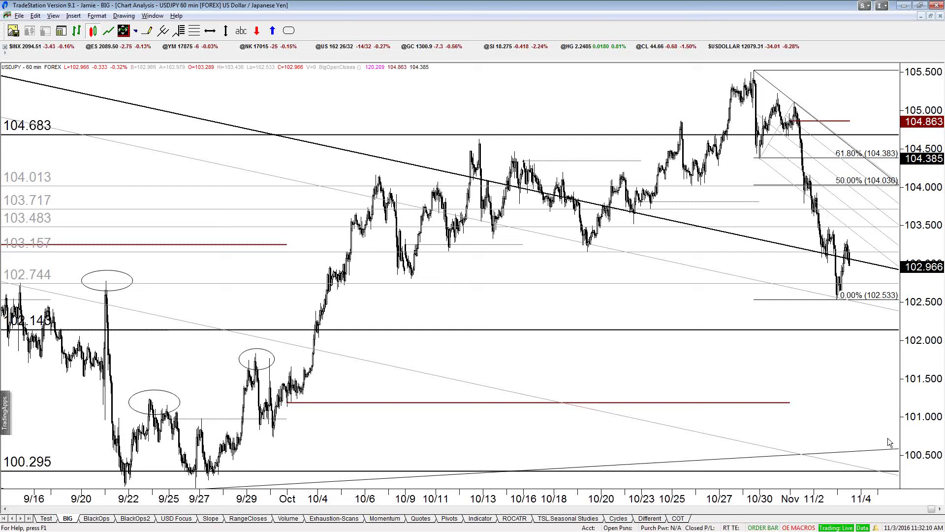
pyautogui.moveTo(860, 409); pyautogui.dragTo(837, 364)
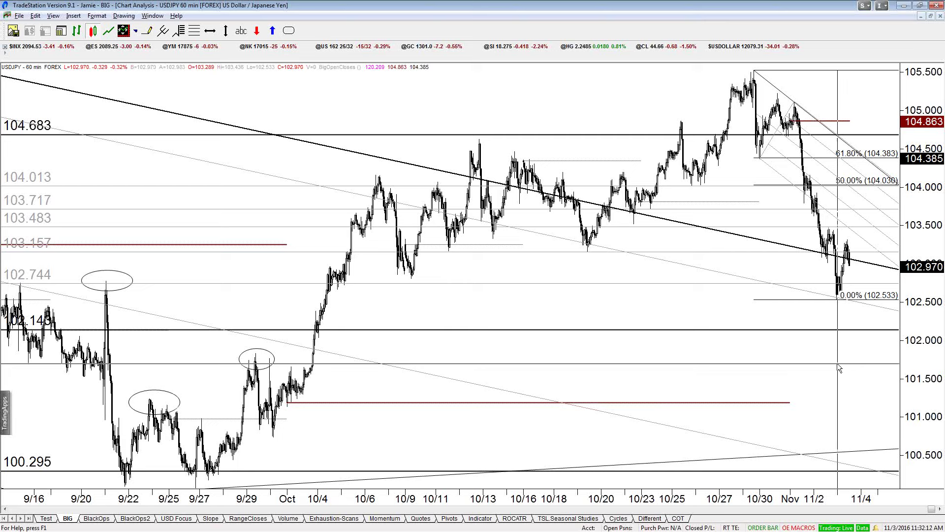
pyautogui.hotkey('ctrl', 'r')
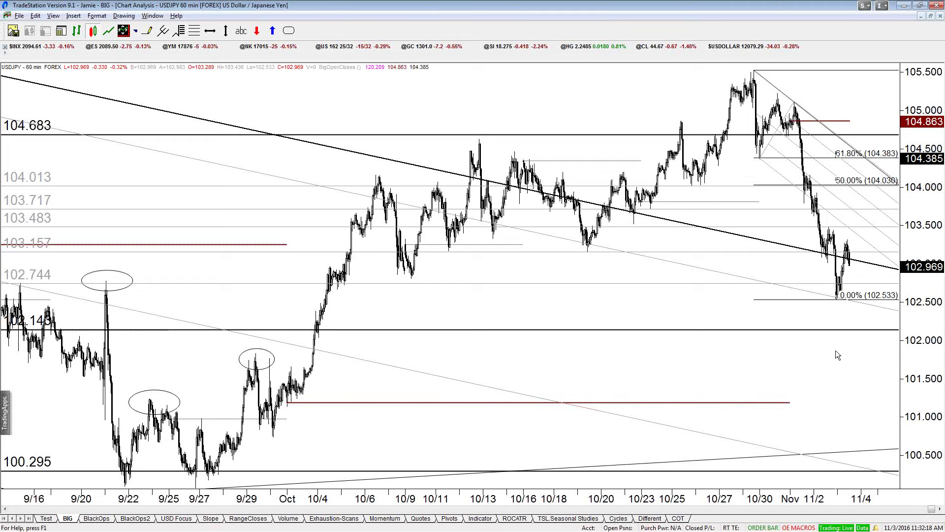
pyautogui.moveTo(835, 350); pyautogui.dragTo(761, 379)
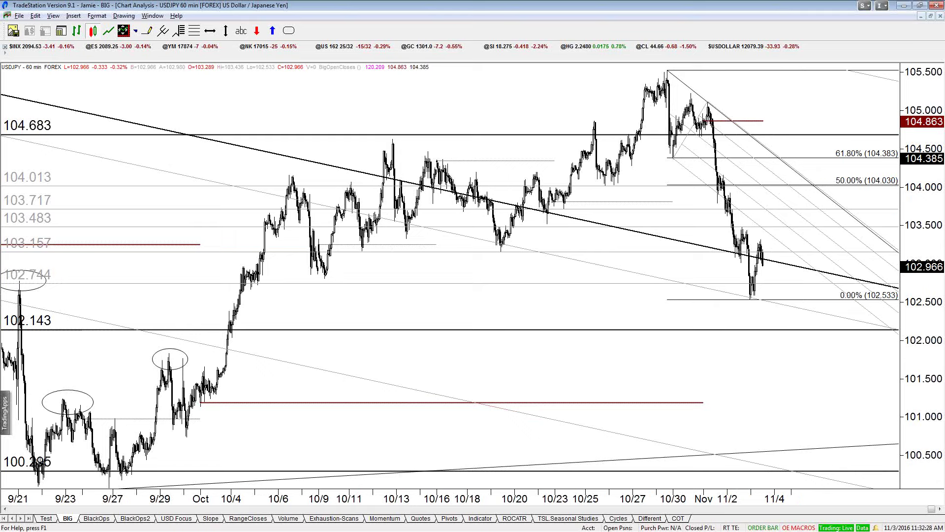
# Step: Switch to the SPX500 four-hour chart in TradingView and examine the downside levels from 2093.7 to the 161.8% extension
pyautogui.hotkey('alt', 'Tab')
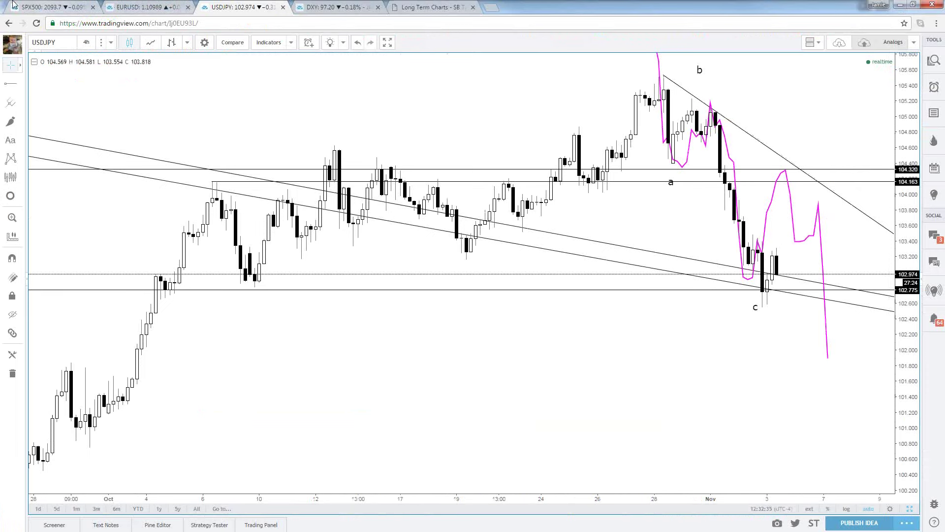
pyautogui.click(67, 4)
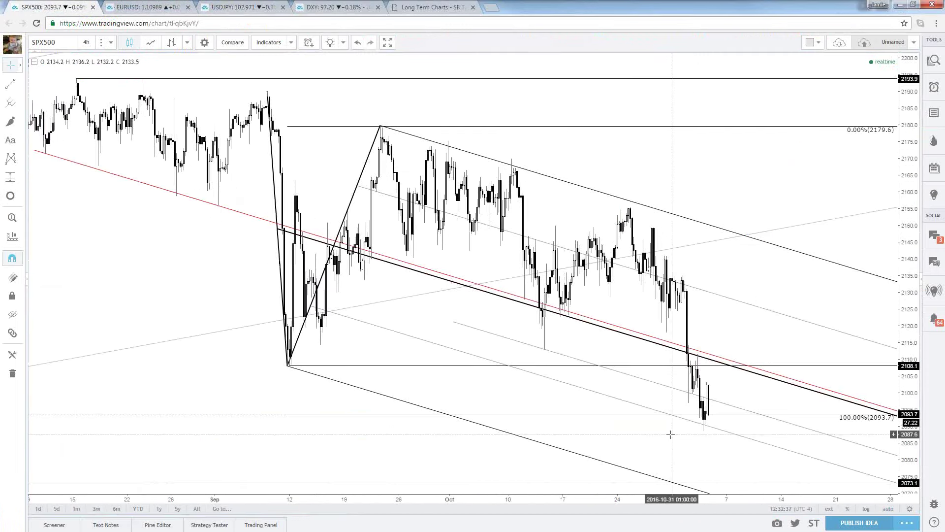
pyautogui.scroll(-3, 669, 434)
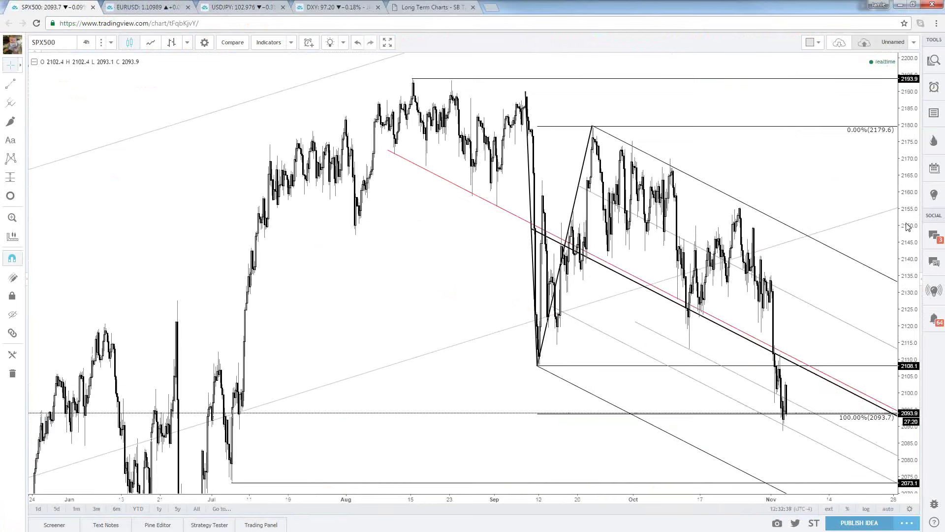
pyautogui.moveTo(906, 170); pyautogui.dragTo(906, 248)
pyautogui.moveTo(826, 196); pyautogui.dragTo(773, 154)
pyautogui.scroll(1, 746, 276)
pyautogui.moveTo(727, 300)
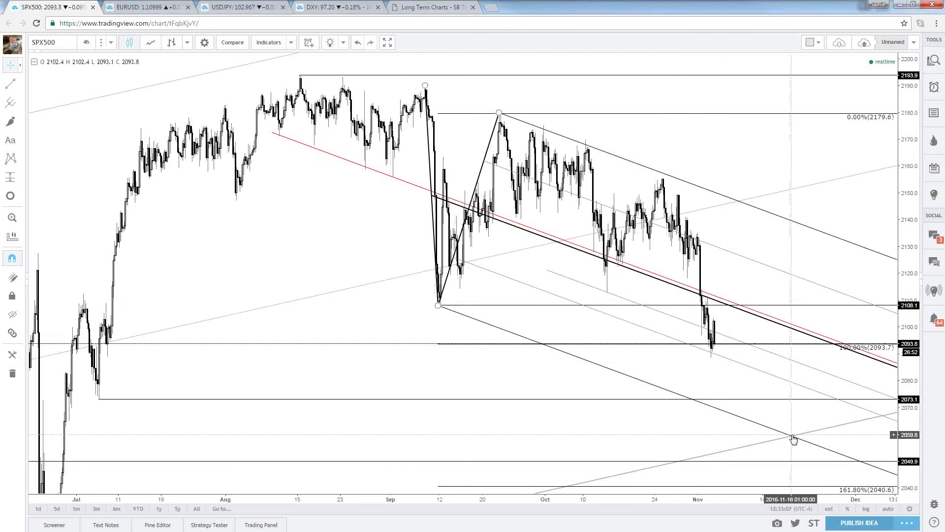
pyautogui.scroll(-3, 793, 437)
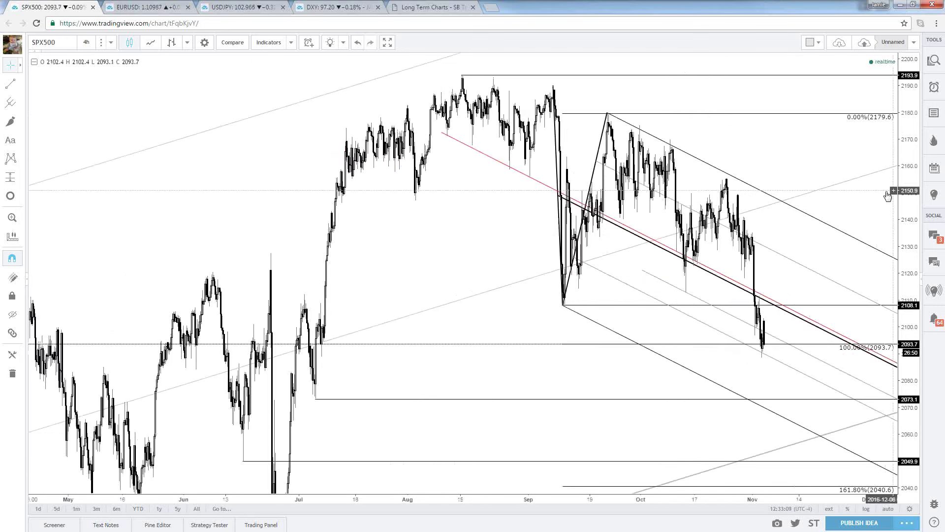
pyautogui.scroll(4, 887, 202)
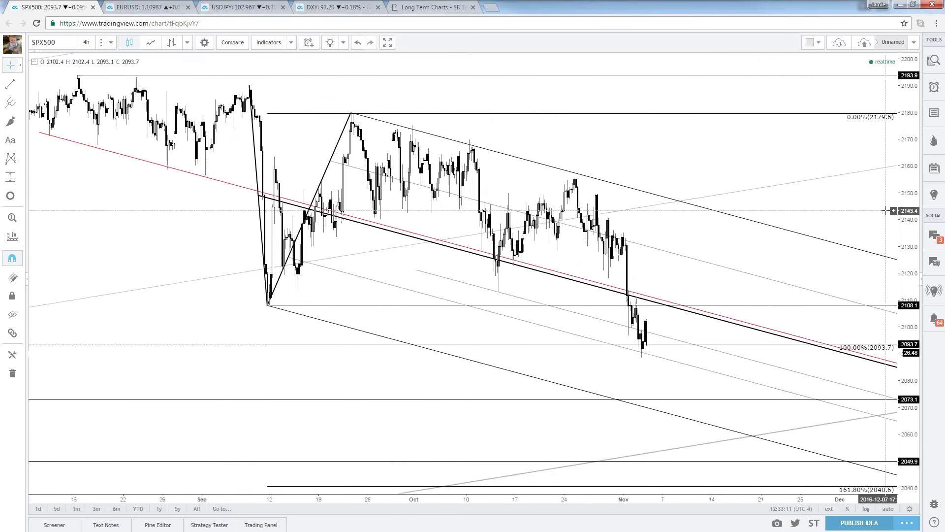
pyautogui.scroll(-3, 887, 211)
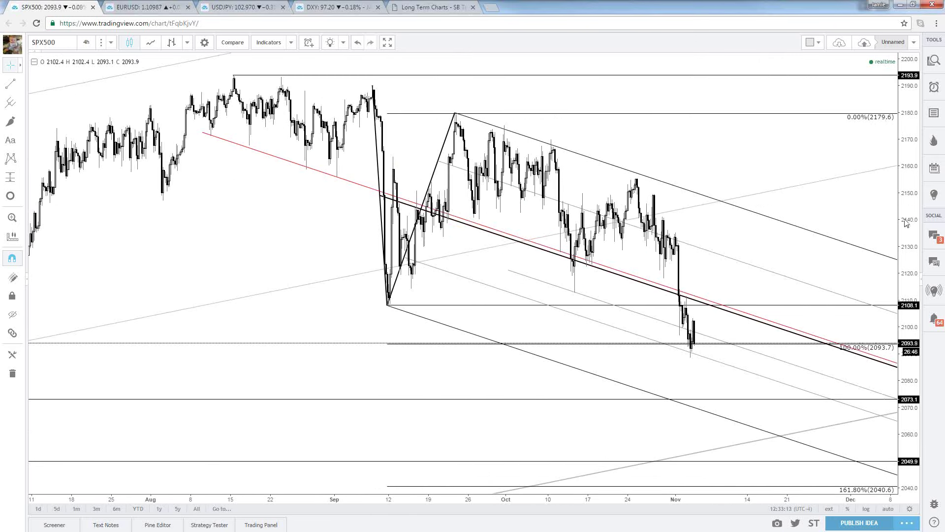
pyautogui.scroll(-1, 905, 223)
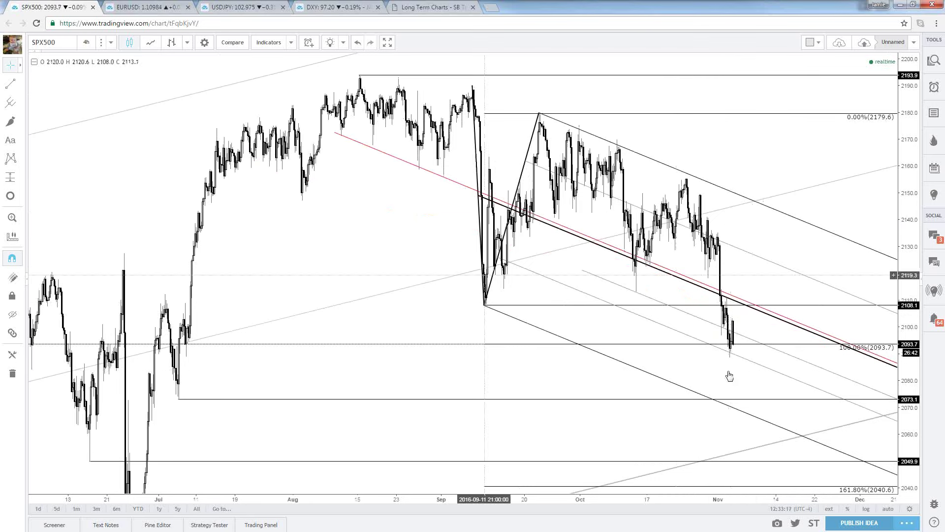
# Step: Switch to the DXY chart and set its interval to 60 minutes, with the October and November price action in view
pyautogui.click(356, 5)
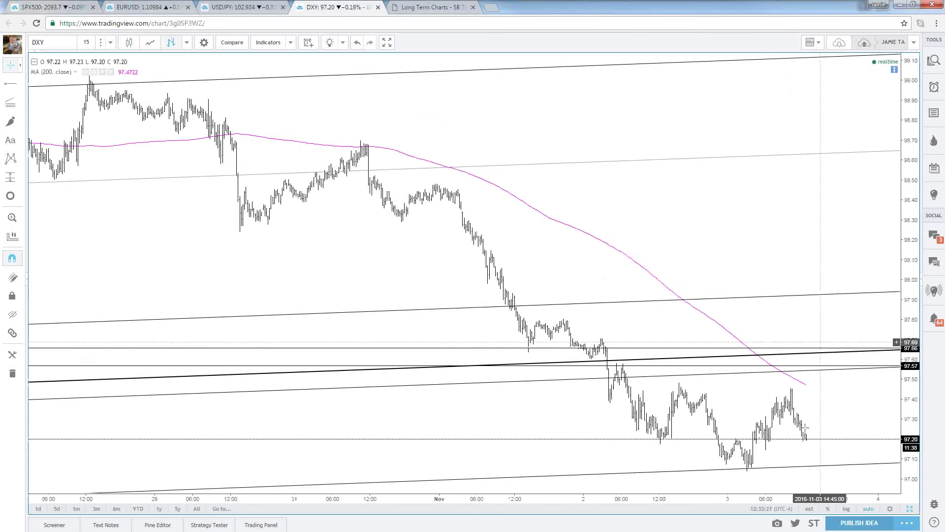
pyautogui.write('60')
pyautogui.press('Return')
pyautogui.scroll(3, 826, 338)
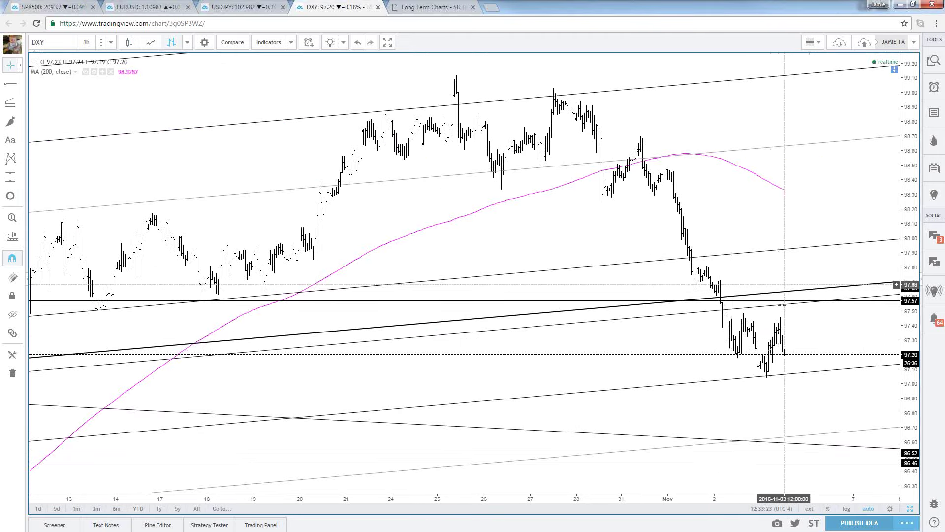
# Step: Replace EURUSD with XAUUSD on its four-hour chart and review gold's price action since August against the plotted channels
pyautogui.click(77, 4)
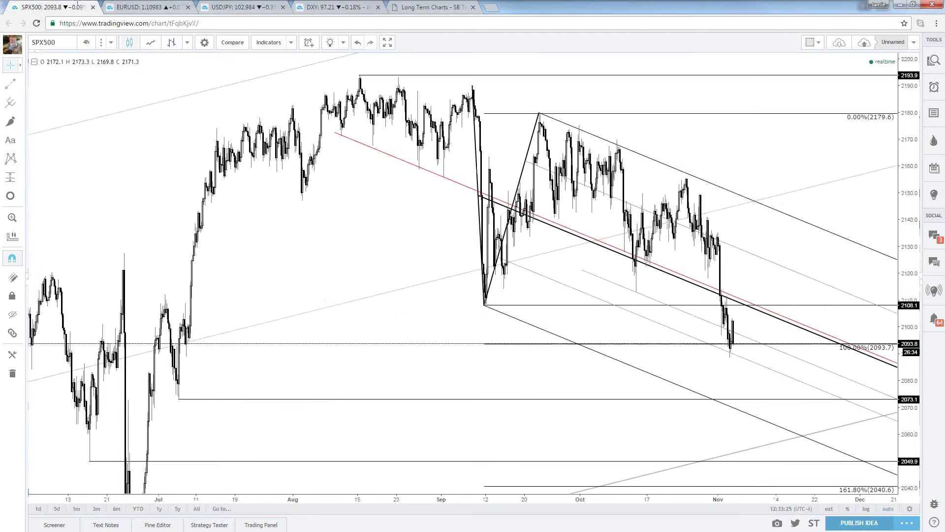
pyautogui.click(200, 6)
pyautogui.click(157, 8)
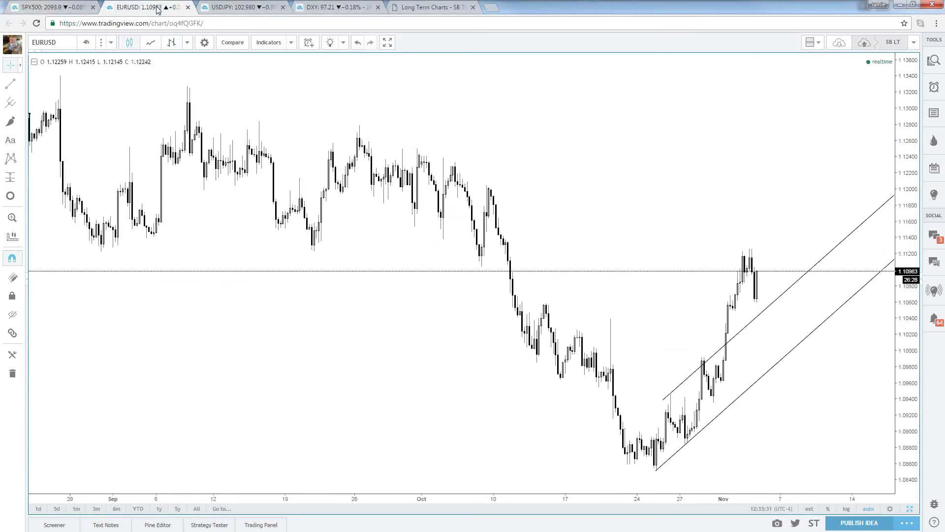
pyautogui.write('XAUUSD')
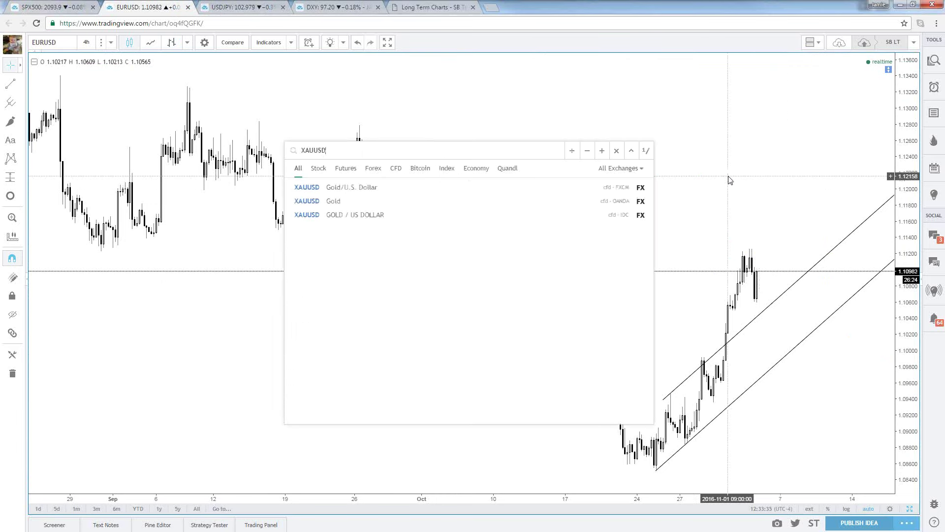
pyautogui.press('Return')
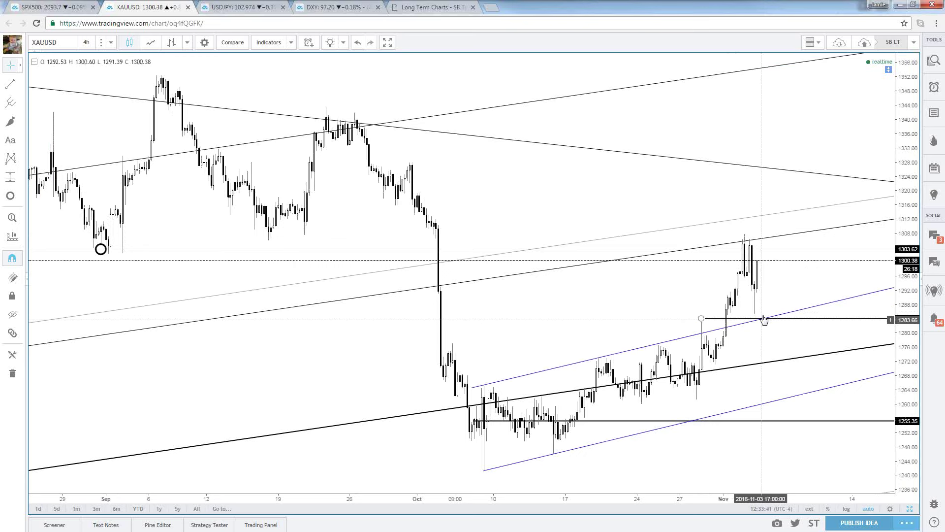
pyautogui.scroll(2, 764, 320)
pyautogui.scroll(-2, 761, 319)
pyautogui.scroll(-5, 762, 313)
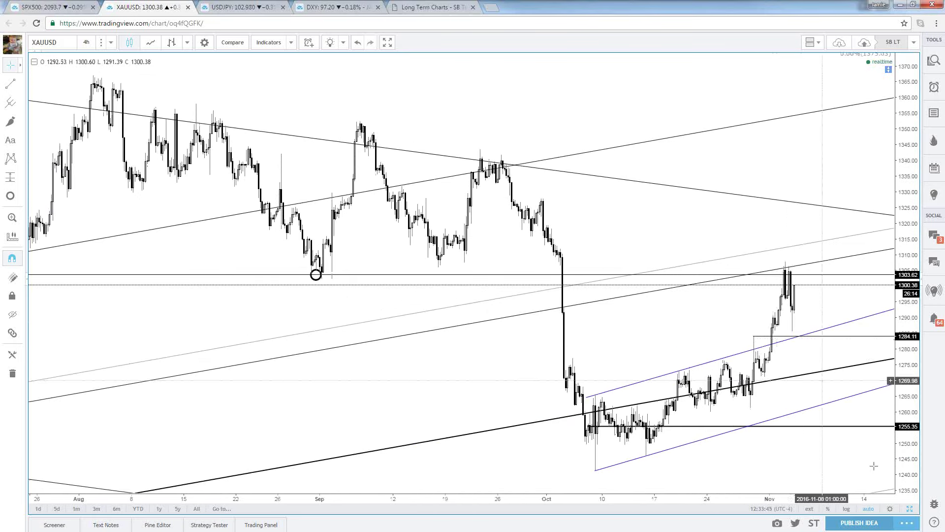
pyautogui.click(912, 511)
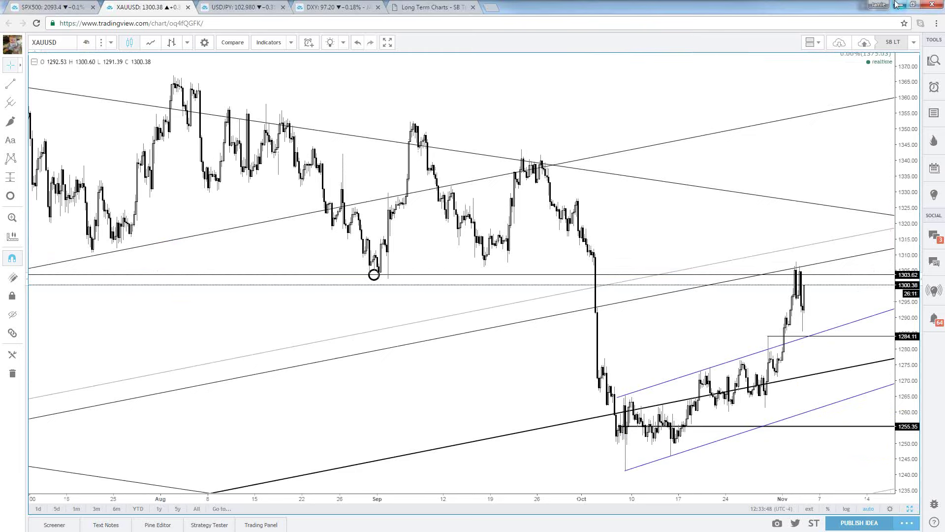
# Step: Switch to TradeStation and check the USDJPY 60-minute chart's October swings around the 104.683 level with the crosshair
pyautogui.click(898, 5)
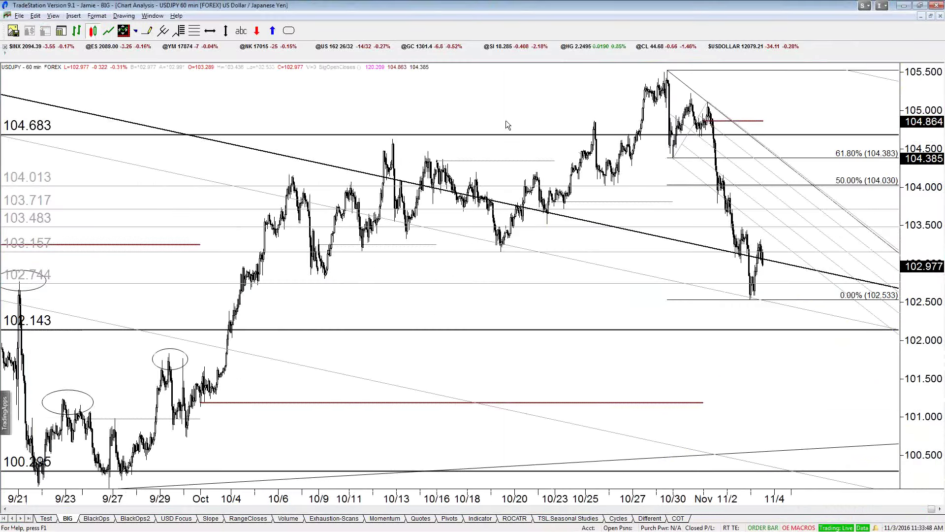
pyautogui.rightClick(478, 118)
pyautogui.click(445, 119)
pyautogui.moveTo(445, 119); pyautogui.dragTo(459, 121)
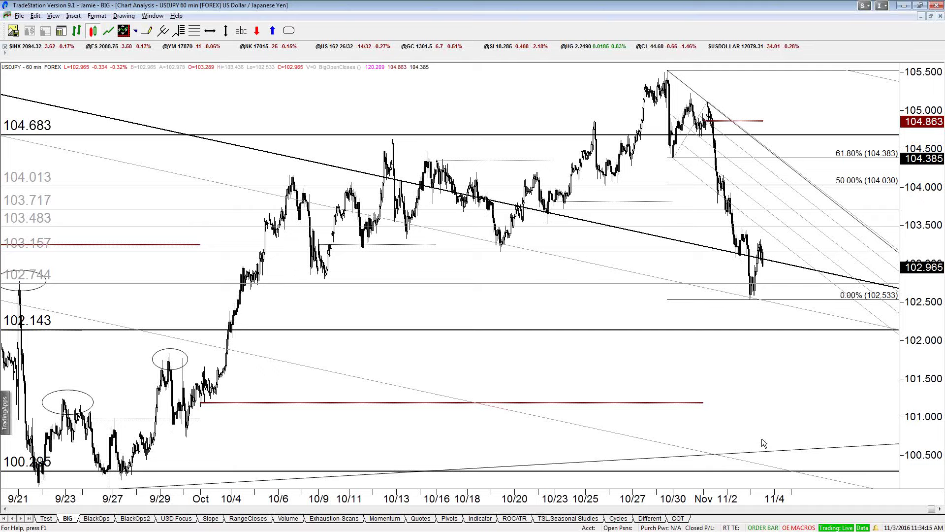
# Step: Restore the tiled chart layout and bring USDJPY's latest November bars into view with wider bar spacing
pyautogui.hotkey('ctrl', 'F5')
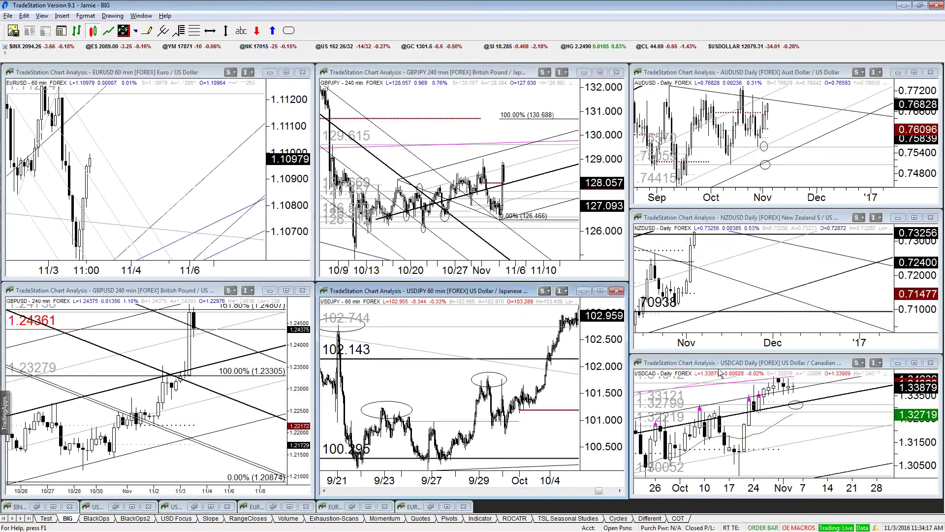
pyautogui.moveTo(599, 491); pyautogui.dragTo(619, 498)
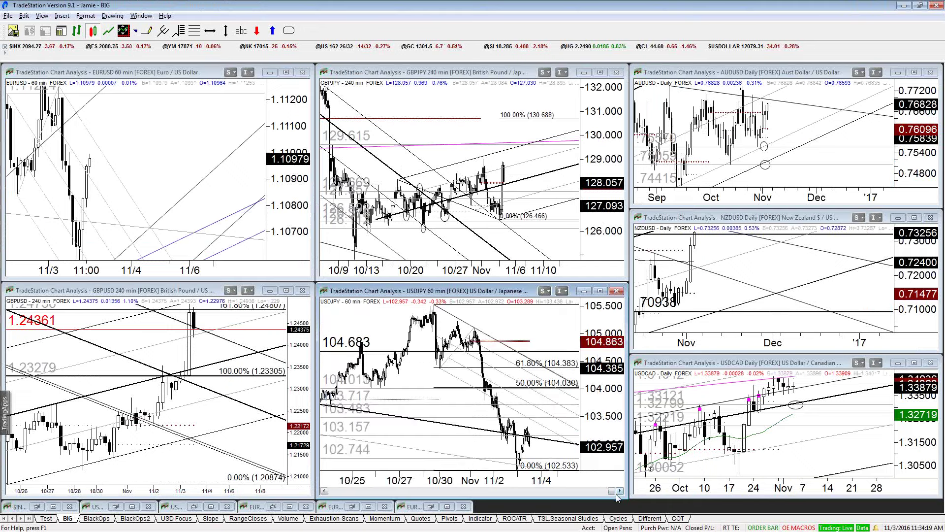
pyautogui.click(520, 313)
pyautogui.press('Up')
pyautogui.press('Up')
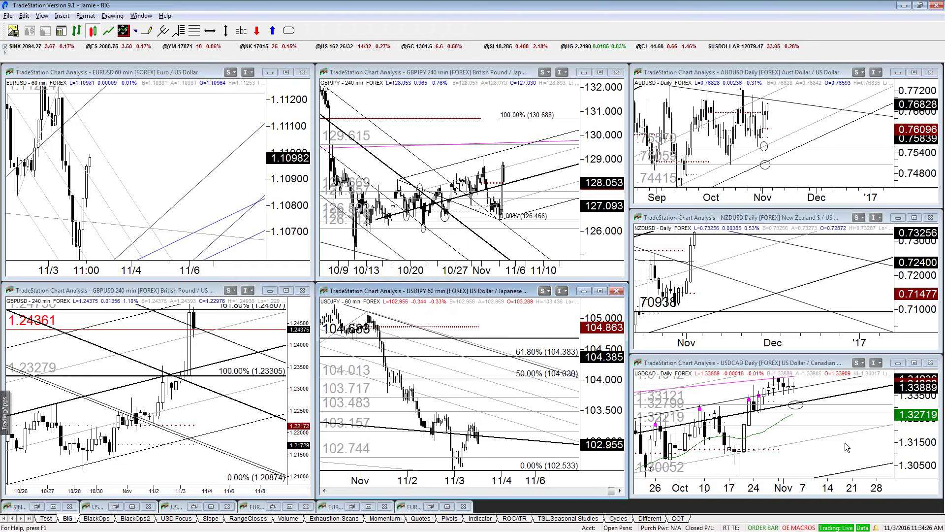
# Step: Maximize the AUDUSD daily chart and examine price within its rising channel, from the 2013 decline to the recent highs near .77366
pyautogui.click(820, 177)
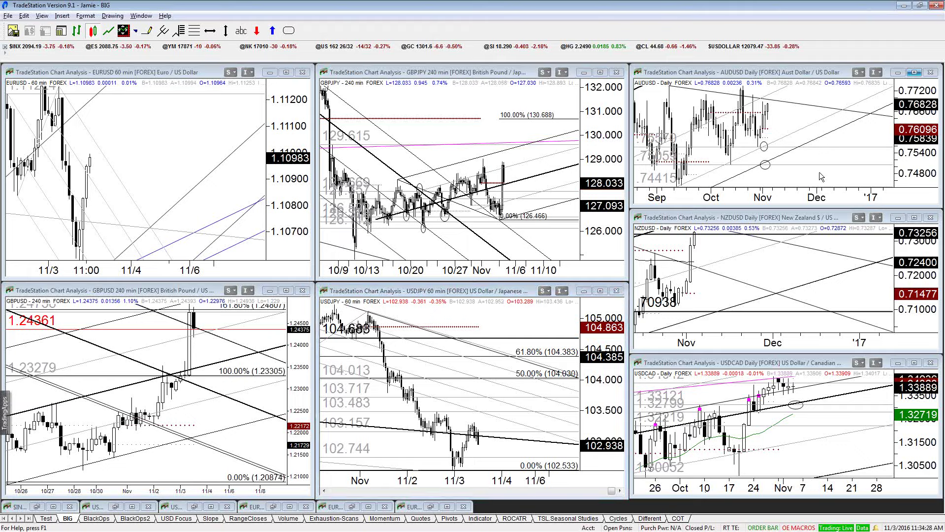
pyautogui.hotkey('ctrl', 'F10')
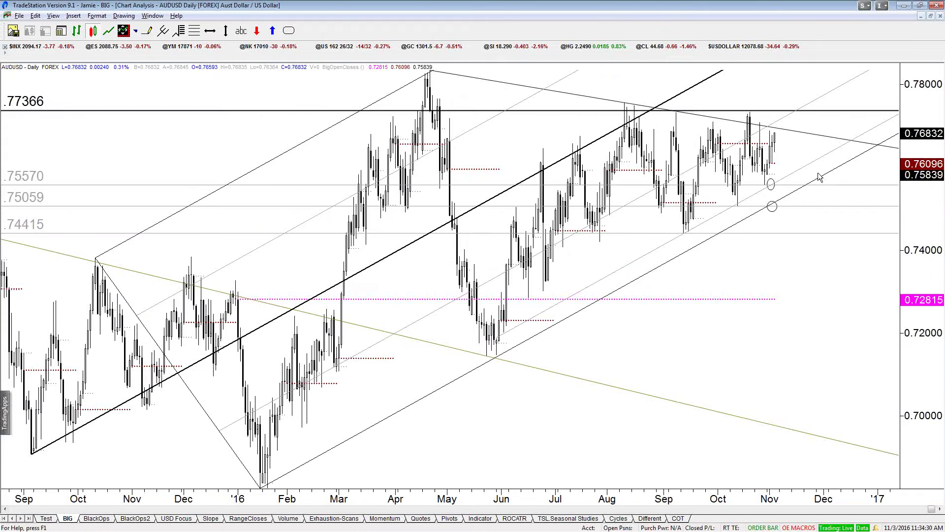
pyautogui.press('Down')
pyautogui.press('Down')
pyautogui.press('Down')
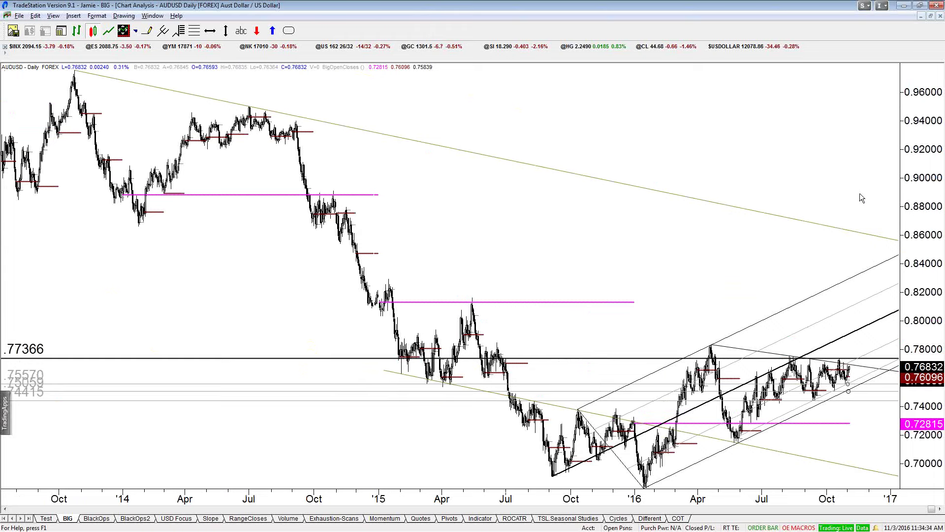
pyautogui.scroll(2, 860, 197)
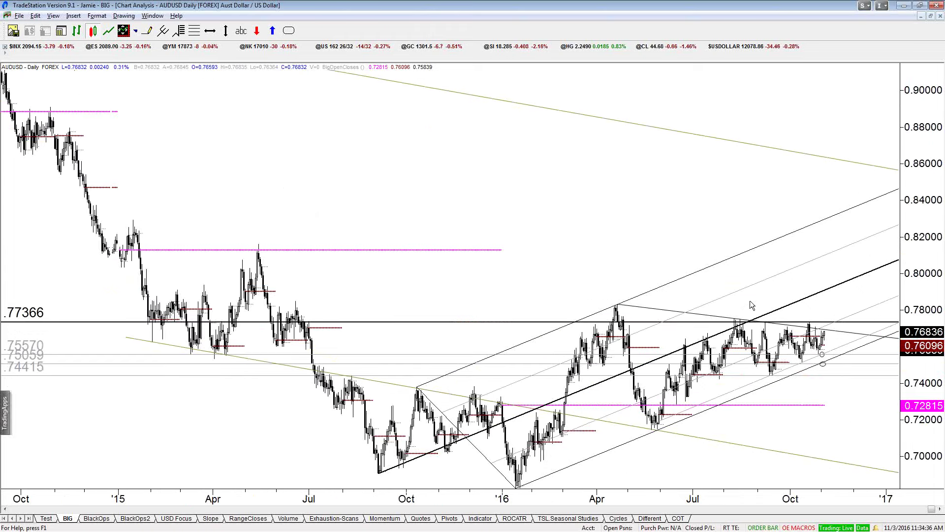
pyautogui.middleClick(821, 415)
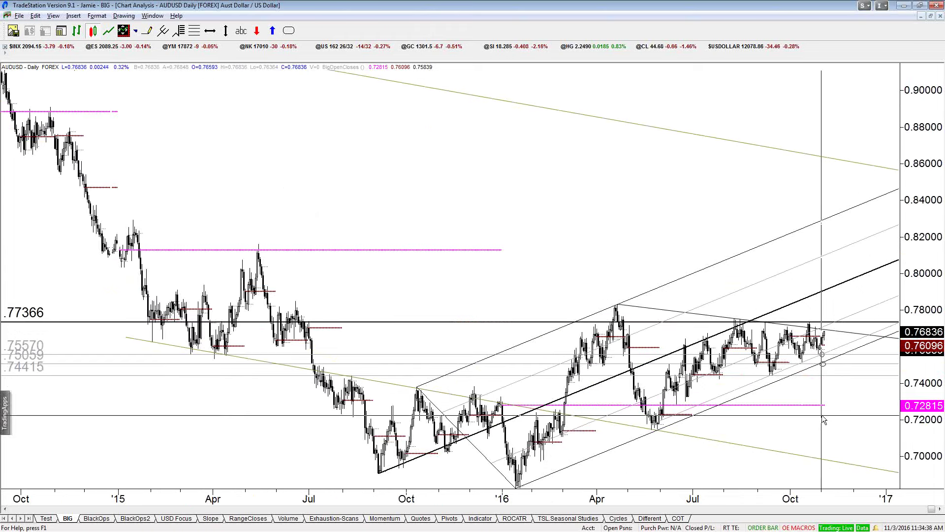
pyautogui.scroll(1, 808, 413)
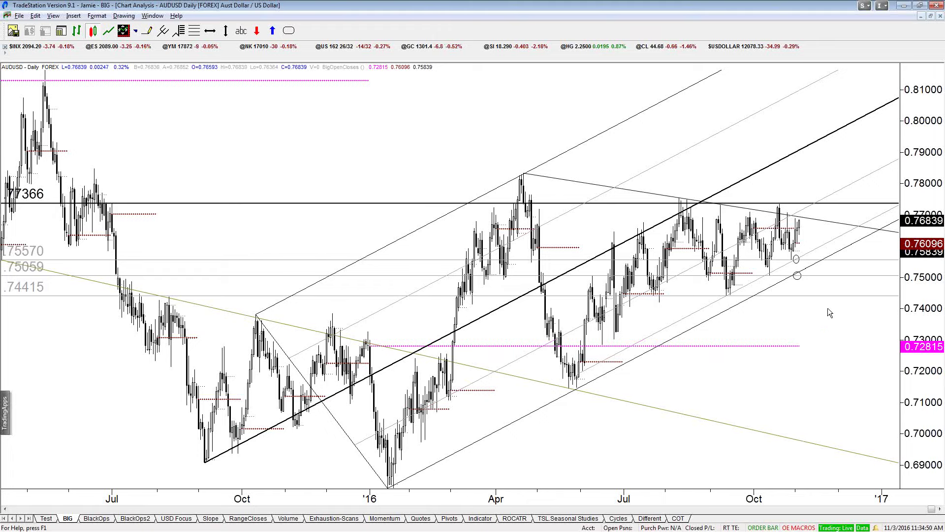
pyautogui.scroll(3, 828, 309)
pyautogui.moveTo(713, 271); pyautogui.dragTo(734, 135)
# Step: Open the RangeCloses workspace, maximize its AUDUSD weekly chart and delete the ellipse around the recent highs
pyautogui.hotkey('ctrl', 'F5')
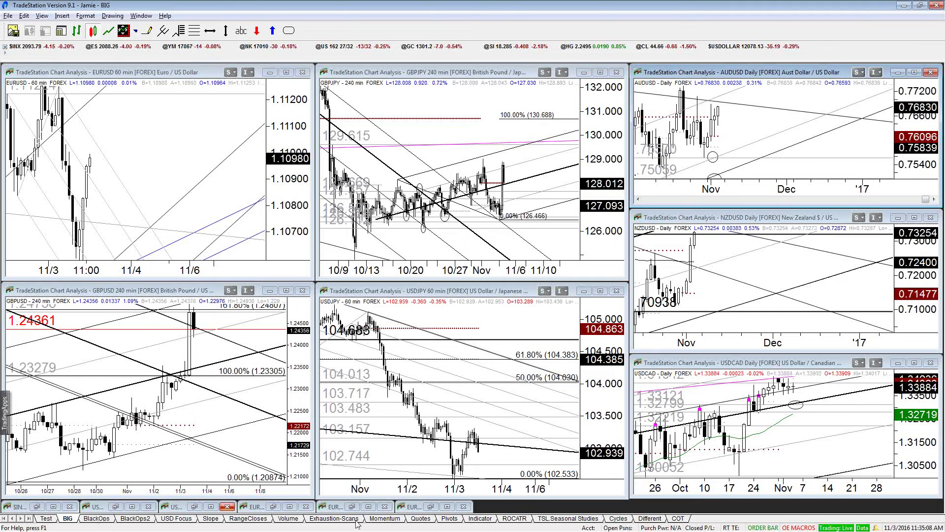
pyautogui.click(246, 519)
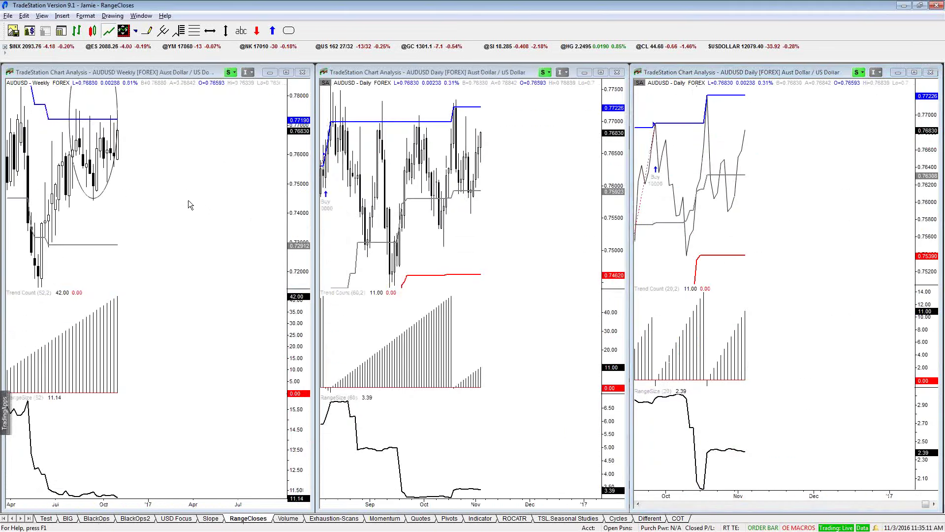
pyautogui.doubleClick(189, 199)
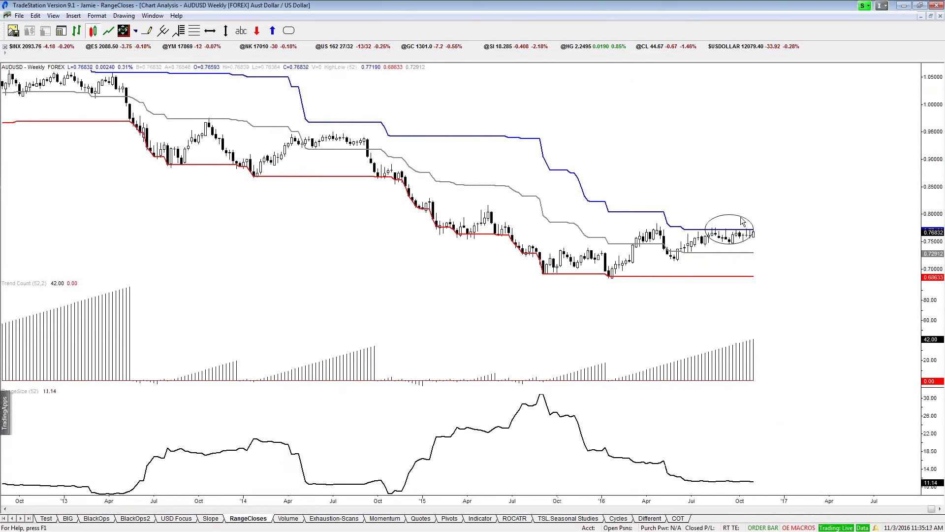
pyautogui.press('Delete')
# Step: Examine AUDUSD's weekly 52-week range, Trend Count and RangeSize history back to 2011, and return to the tiled charts
pyautogui.click(701, 193)
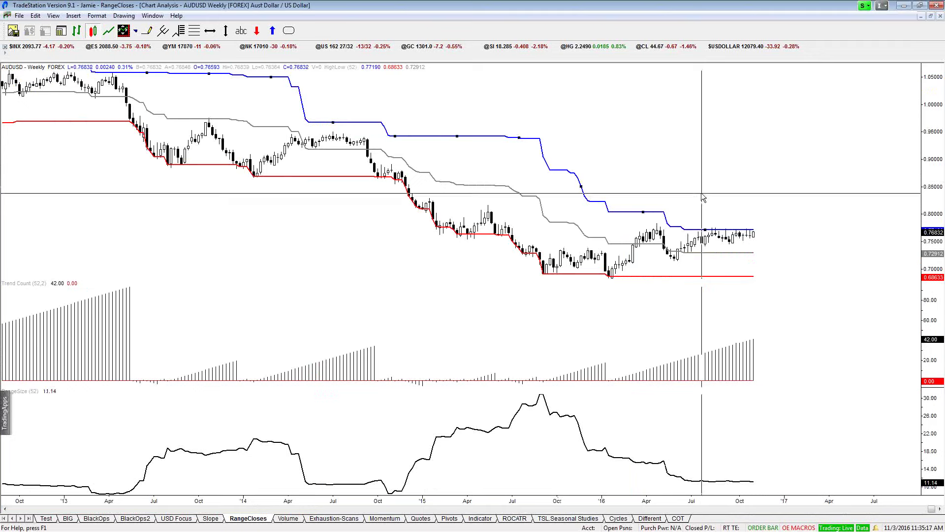
pyautogui.press('Down')
pyautogui.press('Down')
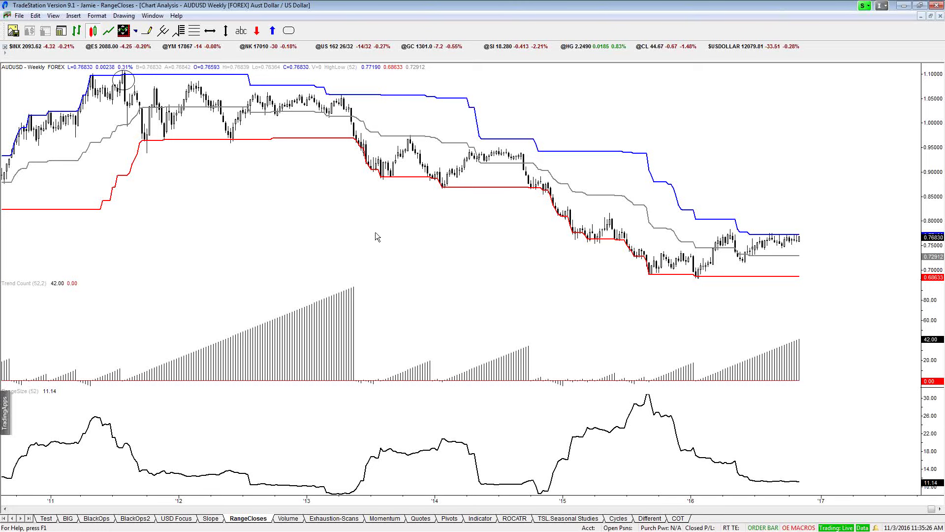
pyautogui.moveTo(366, 227)
pyautogui.click(802, 236)
pyautogui.press('Up')
pyautogui.press('Up')
pyautogui.press('Up')
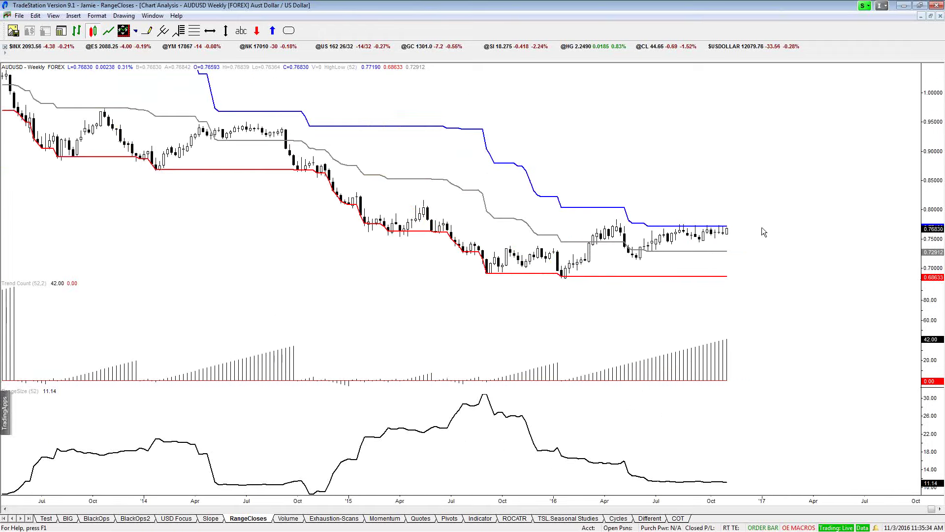
pyautogui.hotkey('ctrl', 'F5')
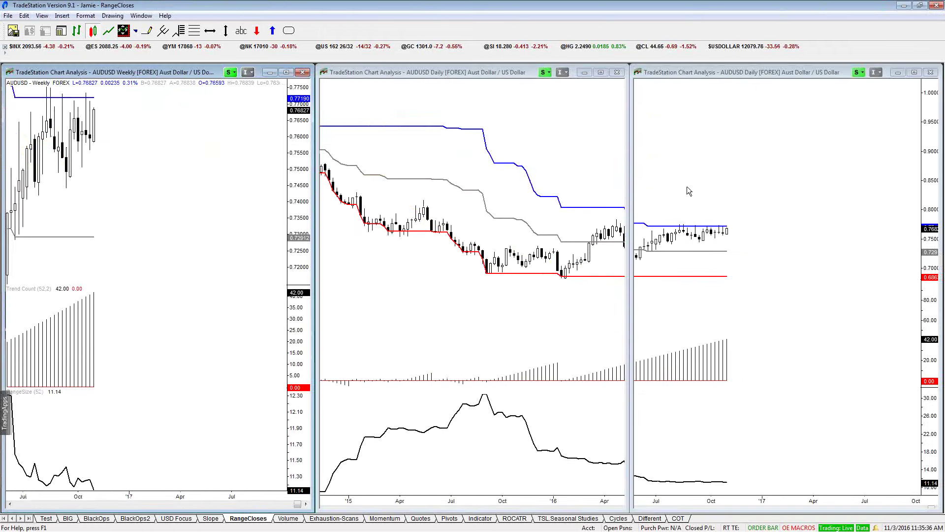
pyautogui.click(756, 240)
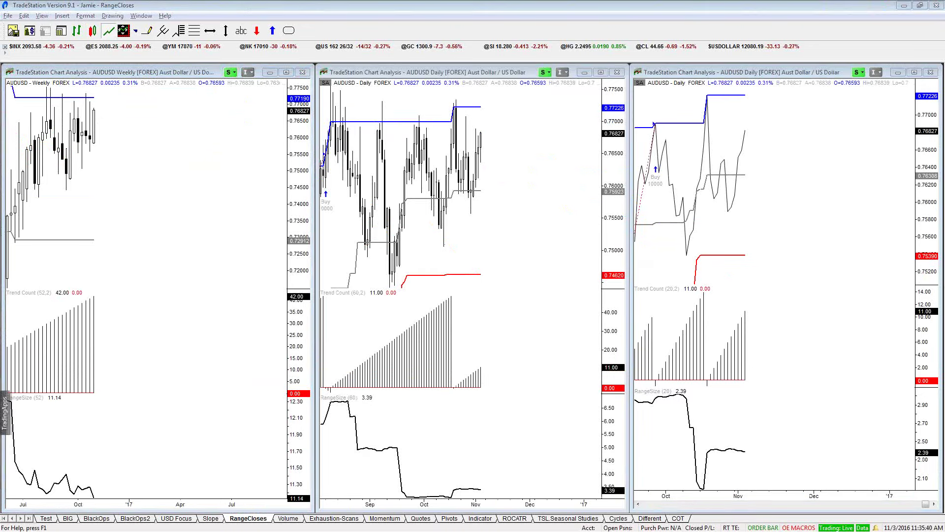
# Step: Switch to TradingView and replace USDJPY with AUDUSD on the four-hour chart of the Analogs layout
pyautogui.hotkey('alt', 'Tab')
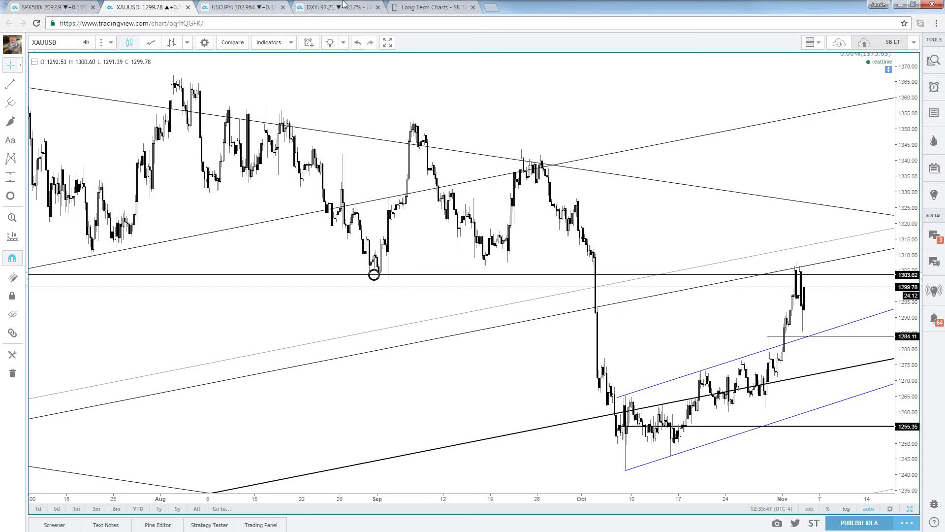
pyautogui.click(343, 5)
pyautogui.click(241, 7)
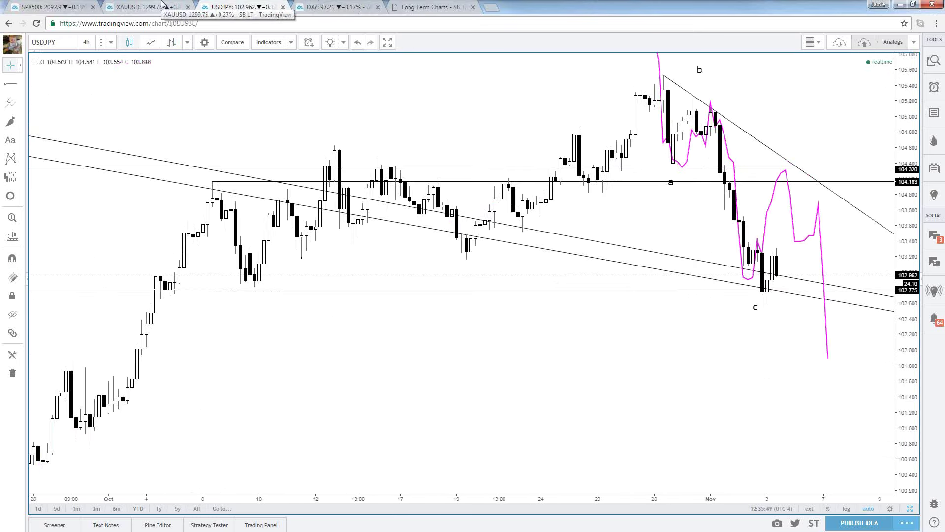
pyautogui.write('AUDUSD')
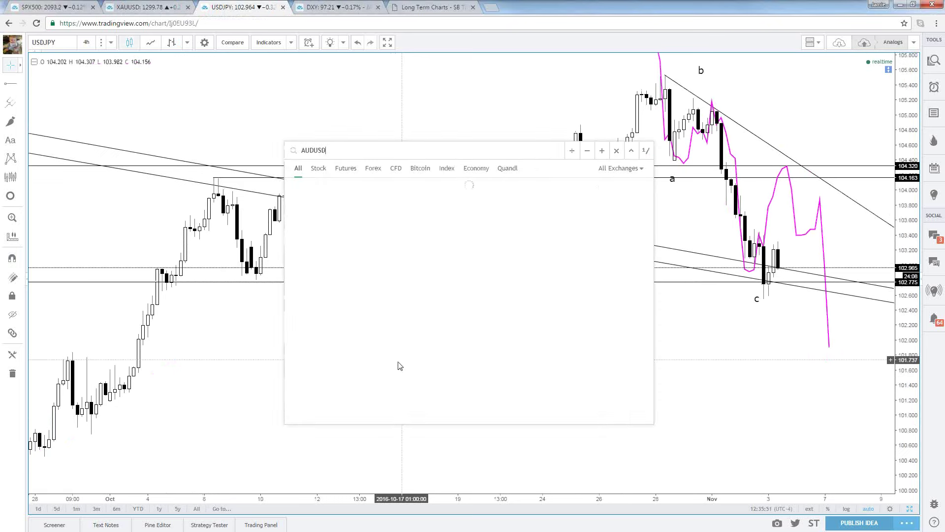
pyautogui.press('Return')
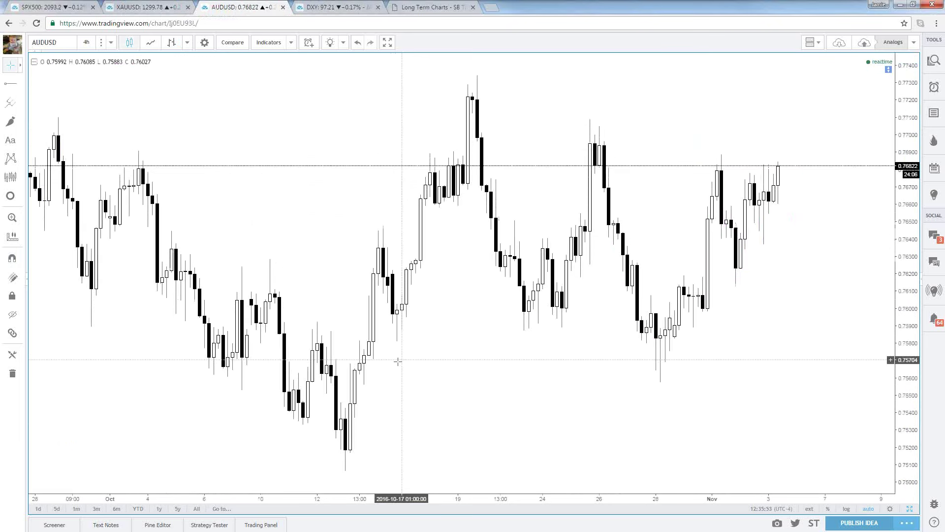
# Step: Load AUDUSD from the IDC data feed instead and set the chart interval to daily (1D)
pyautogui.write('AUDUSD')
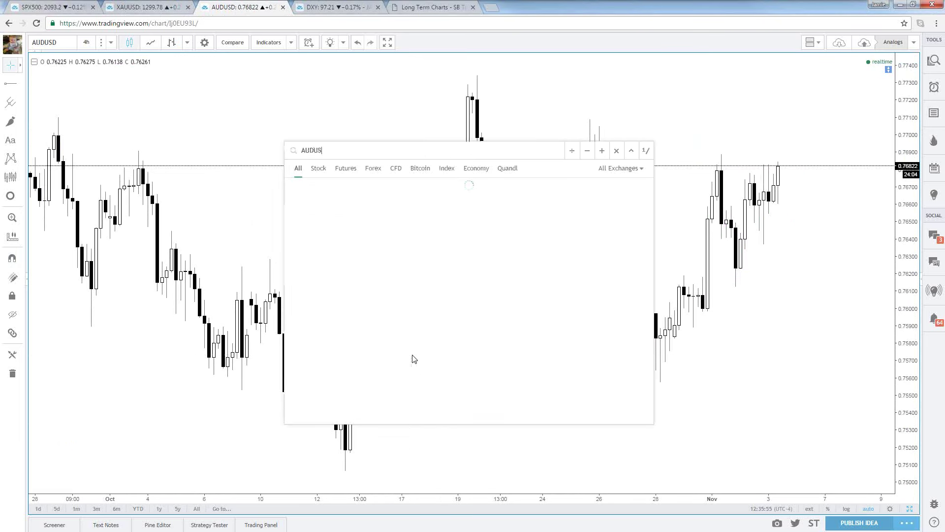
pyautogui.press('Down')
pyautogui.press('Down')
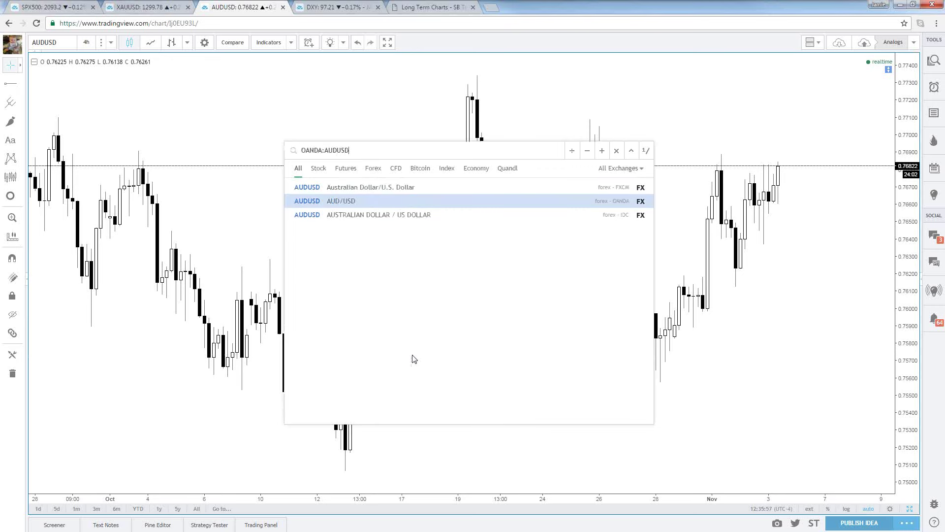
pyautogui.press('Down')
pyautogui.press('Return')
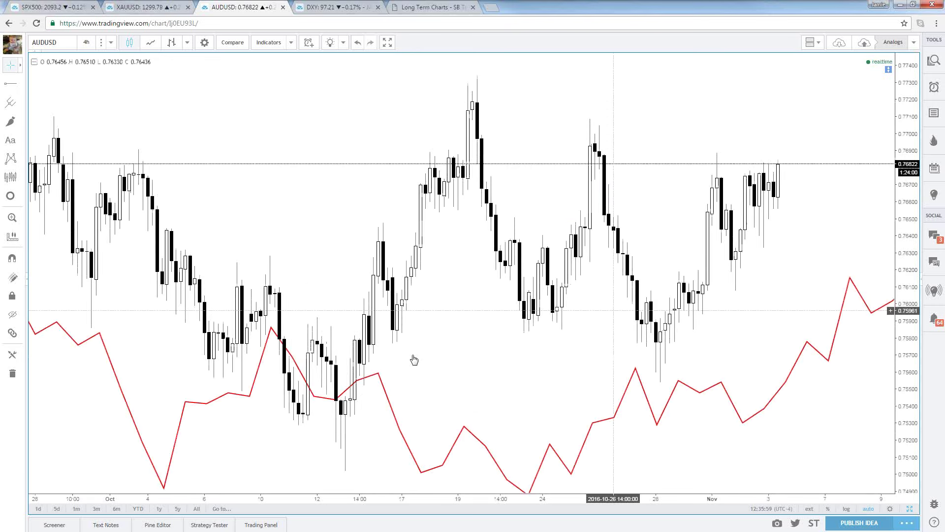
pyautogui.write('1d')
pyautogui.press('Return')
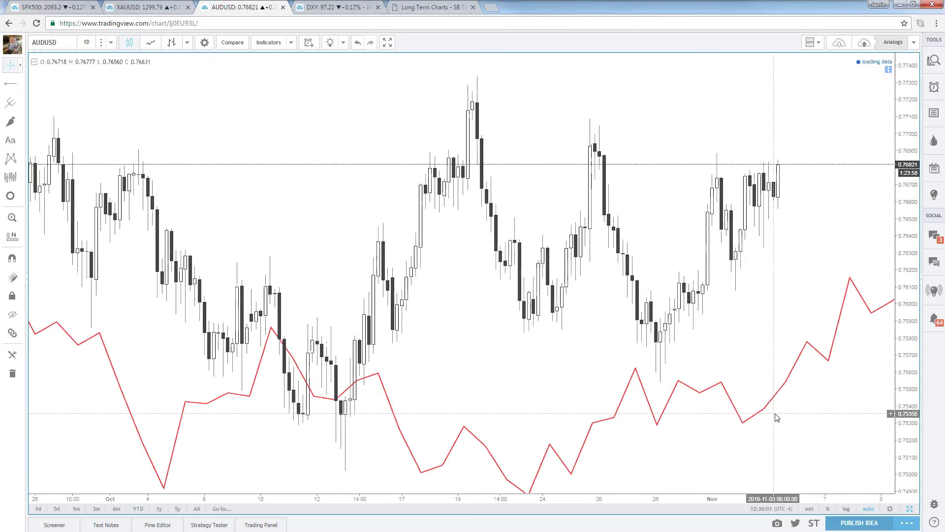
# Step: Compare AUDUSD's daily price action since 2015 with the red April 2001 analog and its projection past the 2017 marker
pyautogui.scroll(-10, 817, 350)
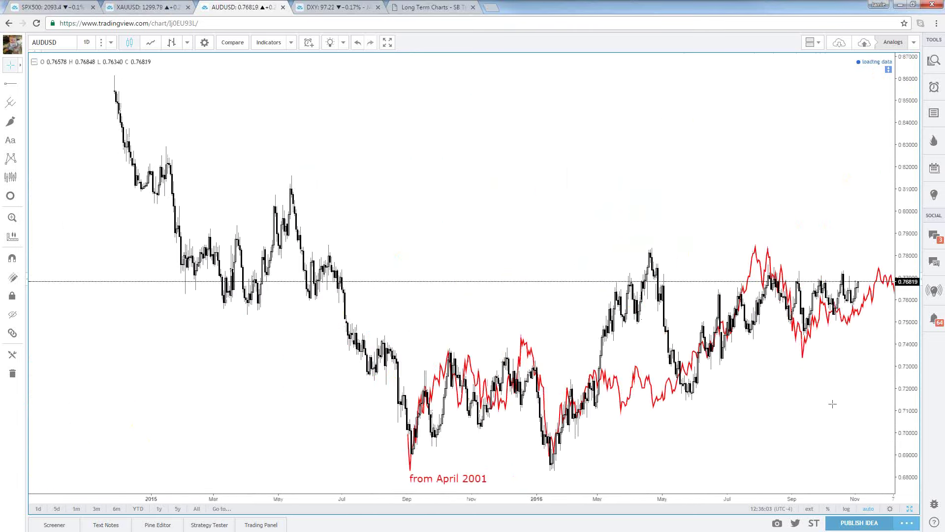
pyautogui.moveTo(842, 407); pyautogui.dragTo(654, 407)
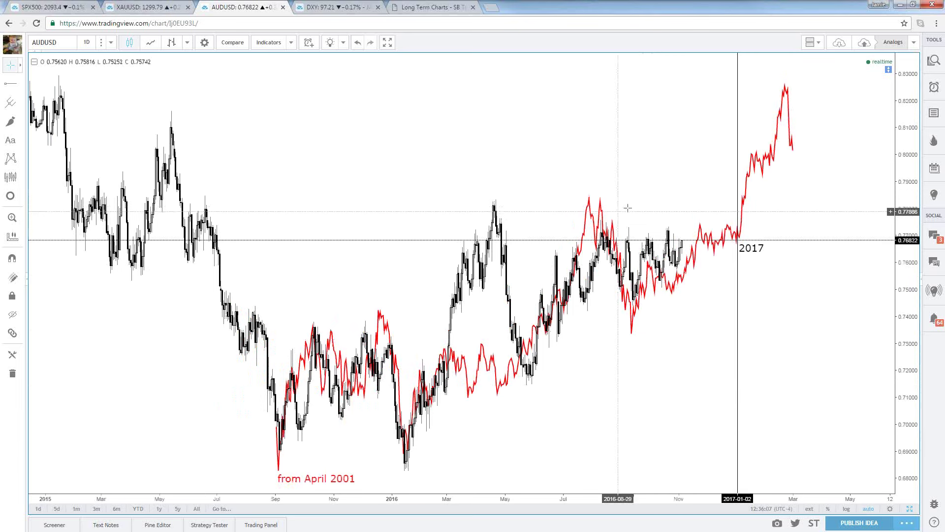
pyautogui.scroll(1, 517, 225)
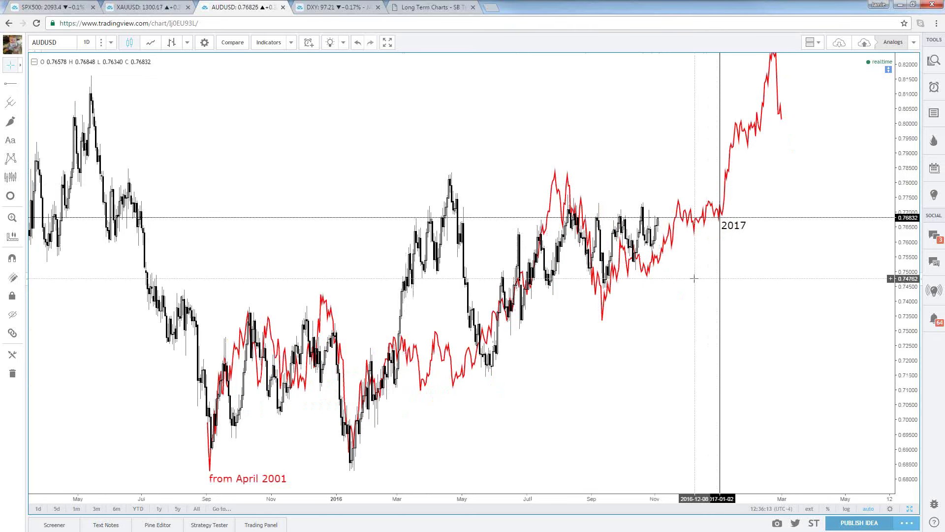
pyautogui.moveTo(693, 270); pyautogui.dragTo(759, 271)
pyautogui.scroll(2, 759, 271)
pyautogui.scroll(-2, 684, 313)
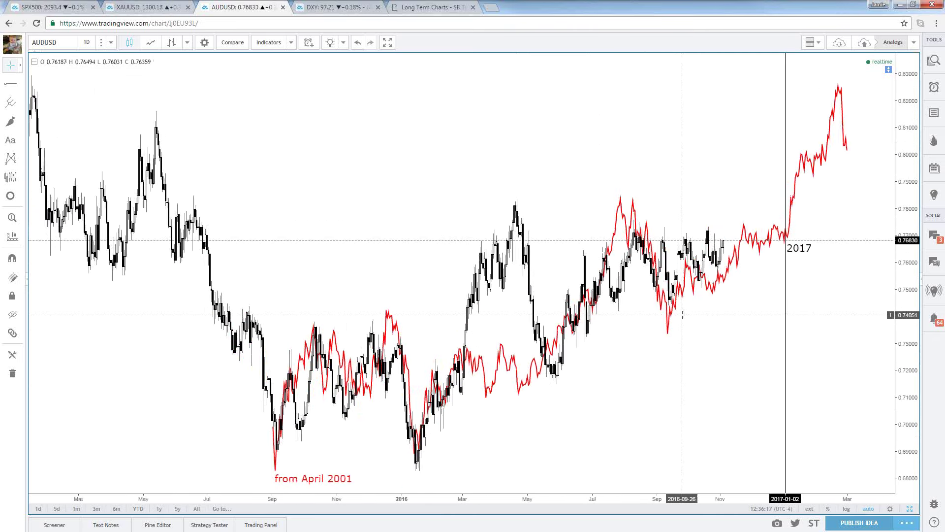
pyautogui.scroll(1, 682, 314)
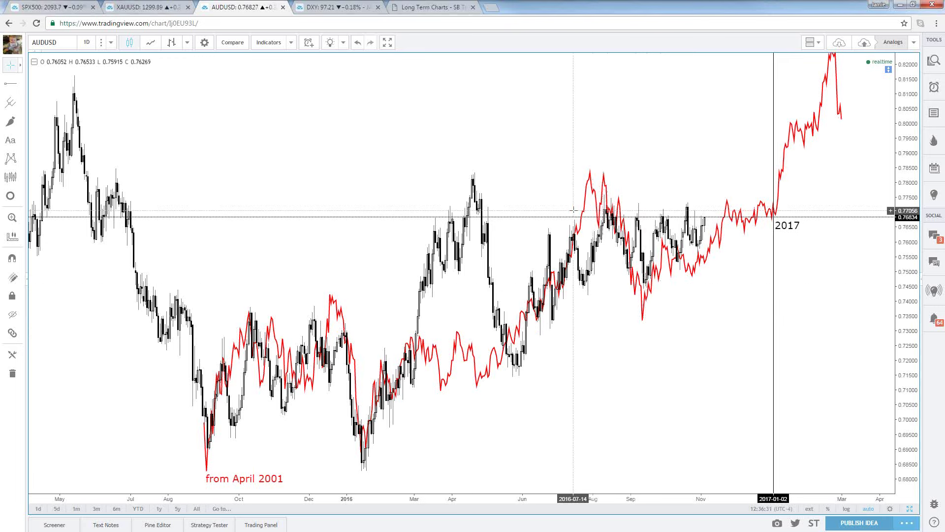
pyautogui.scroll(2, 603, 210)
pyautogui.scroll(-2, 600, 206)
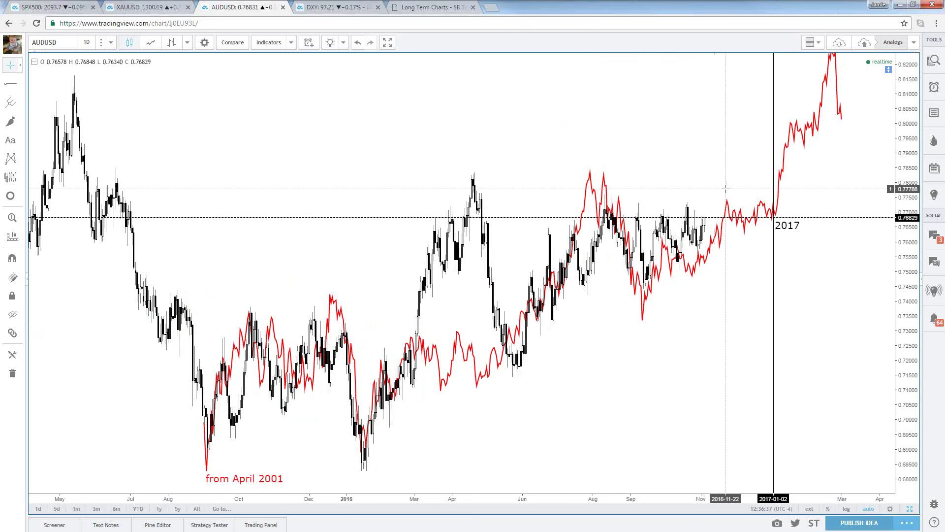
pyautogui.click(726, 213)
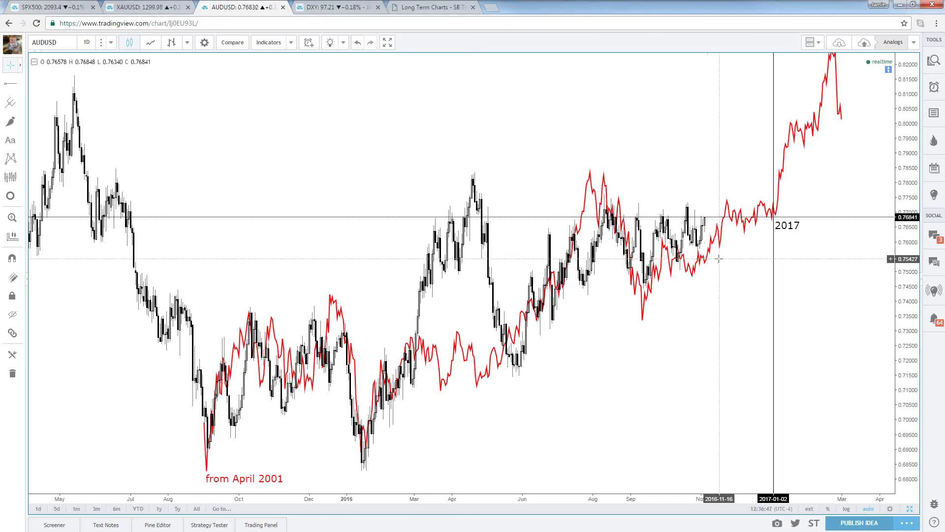
pyautogui.scroll(1, 719, 259)
pyautogui.scroll(-1, 719, 258)
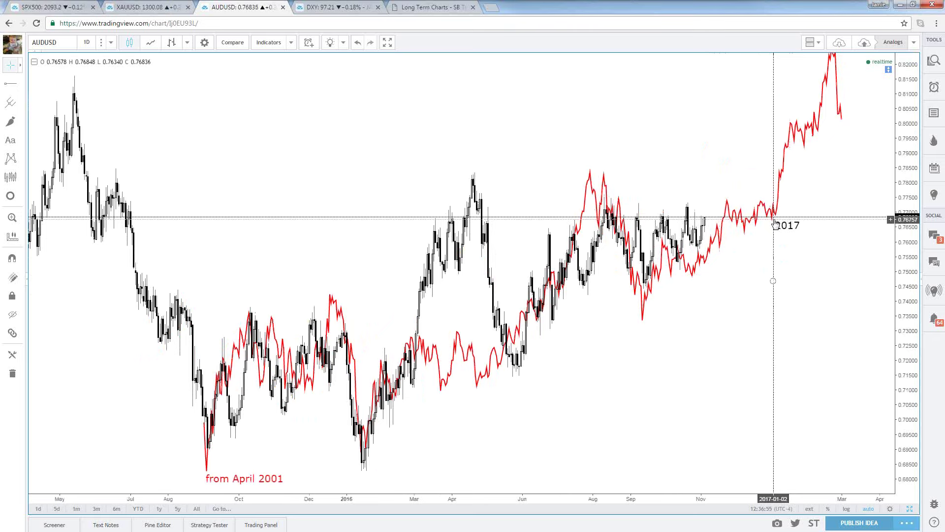
# Step: Examine how closely AUDUSD's 2016 daily swings follow the red analog and where its rally begins at the vertical 2017 line
pyautogui.click(774, 255)
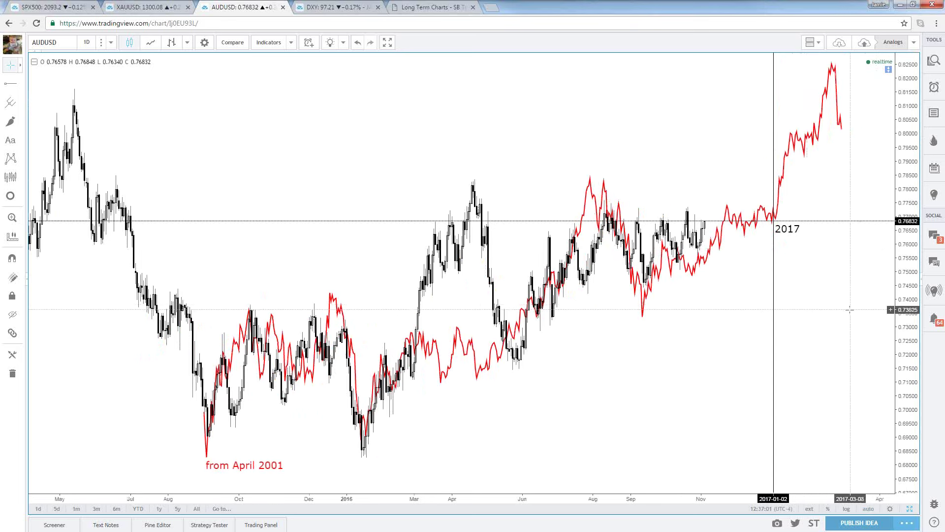
pyautogui.scroll(3, 849, 309)
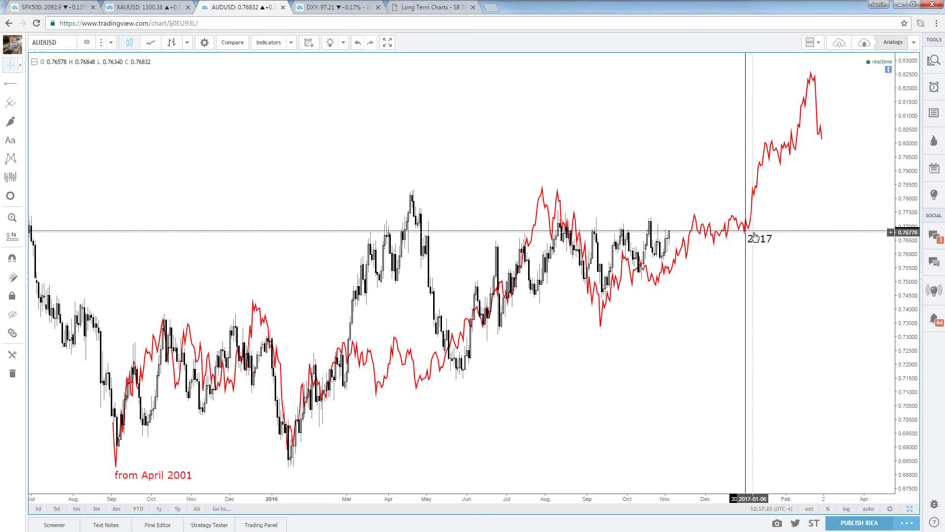
pyautogui.scroll(-4, 681, 316)
pyautogui.scroll(2, 682, 321)
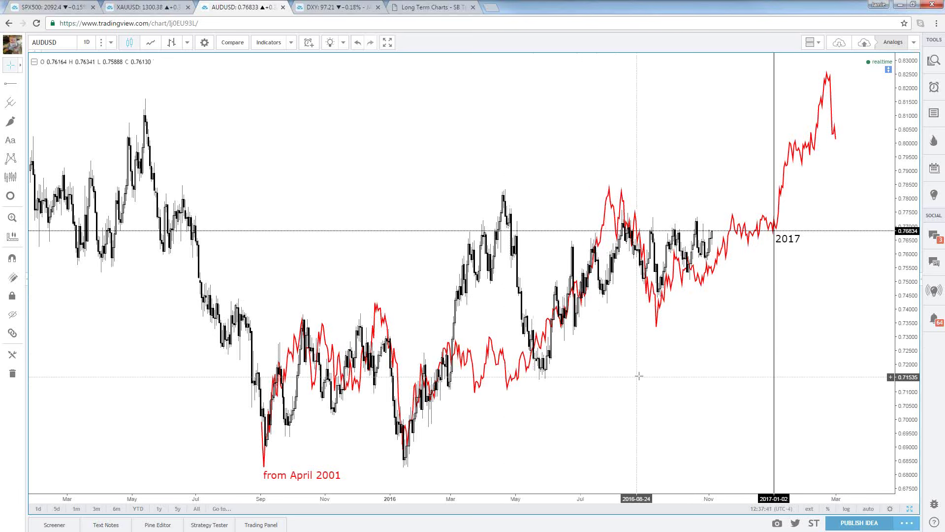
pyautogui.scroll(1, 657, 409)
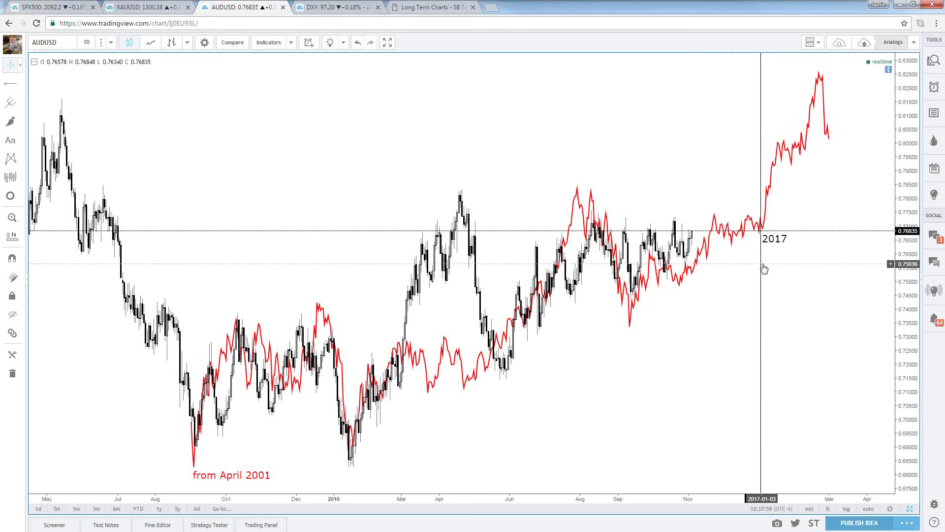
pyautogui.scroll(1, 619, 319)
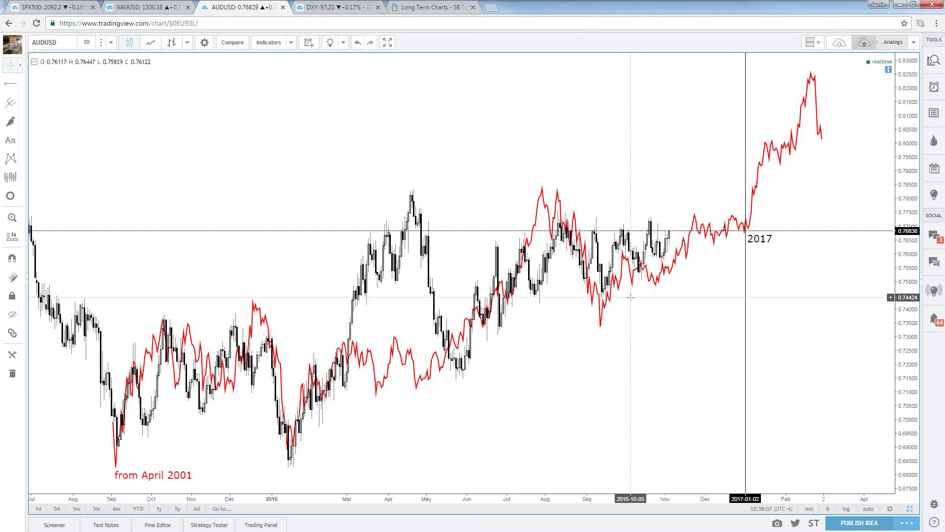
pyautogui.scroll(-2, 541, 266)
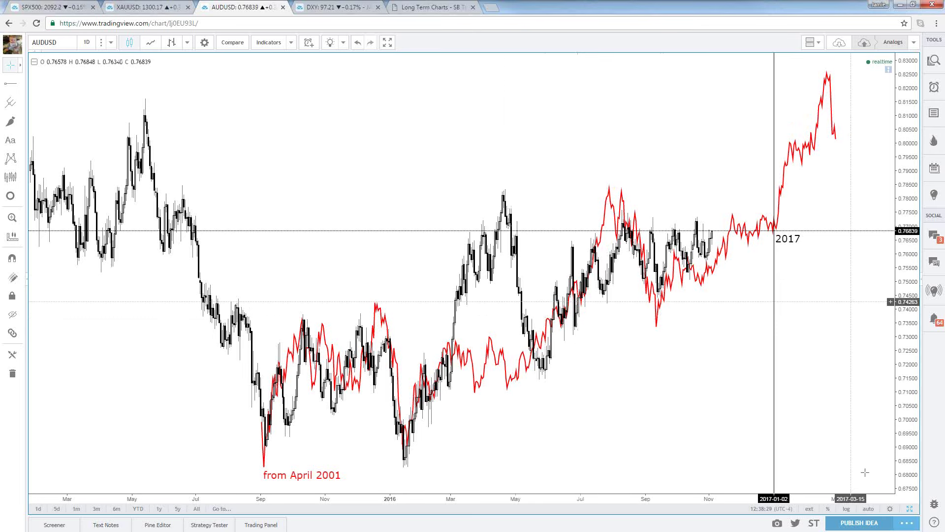
# Step: Switch to TradeStation, open the BIG workspace and maximize the AUDUSD daily chart
pyautogui.hotkey('alt', 'Tab')
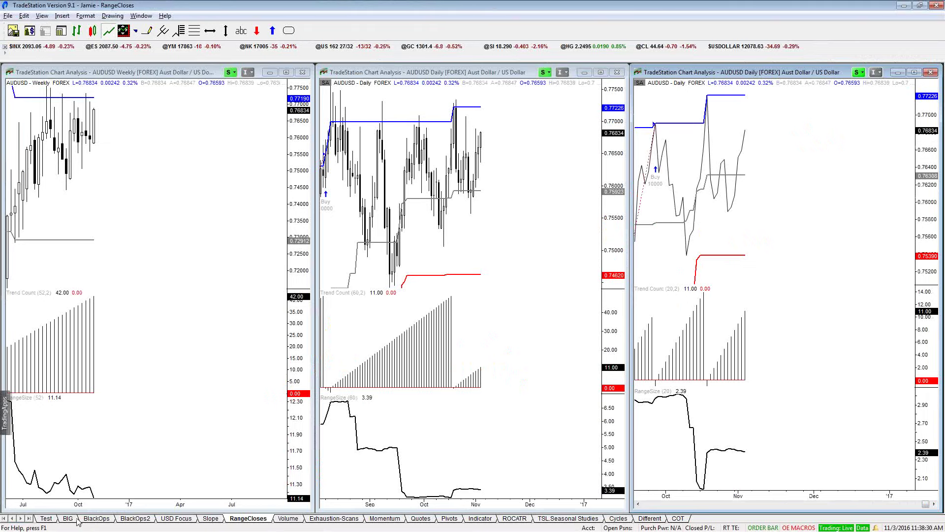
pyautogui.click(76, 520)
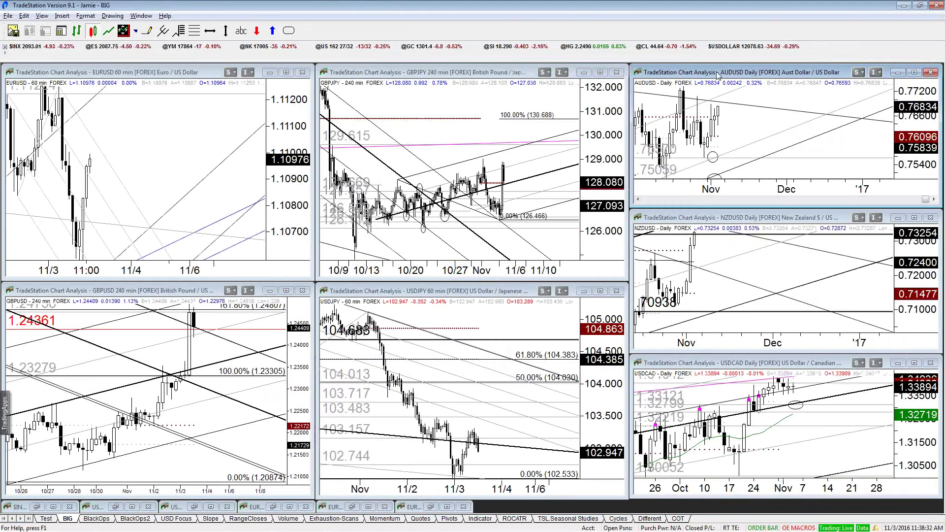
pyautogui.doubleClick(718, 74)
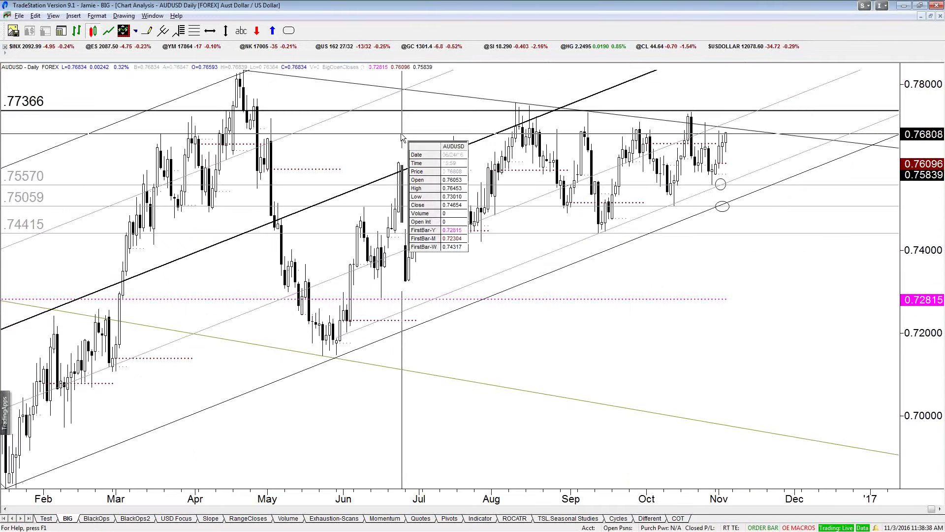
# Step: Examine AUDUSD's rising daily channel, the .77366 resistance and the .75570, .75059 and .74415 levels, and return to the tiled charts
pyautogui.moveTo(401, 132); pyautogui.dragTo(402, 293)
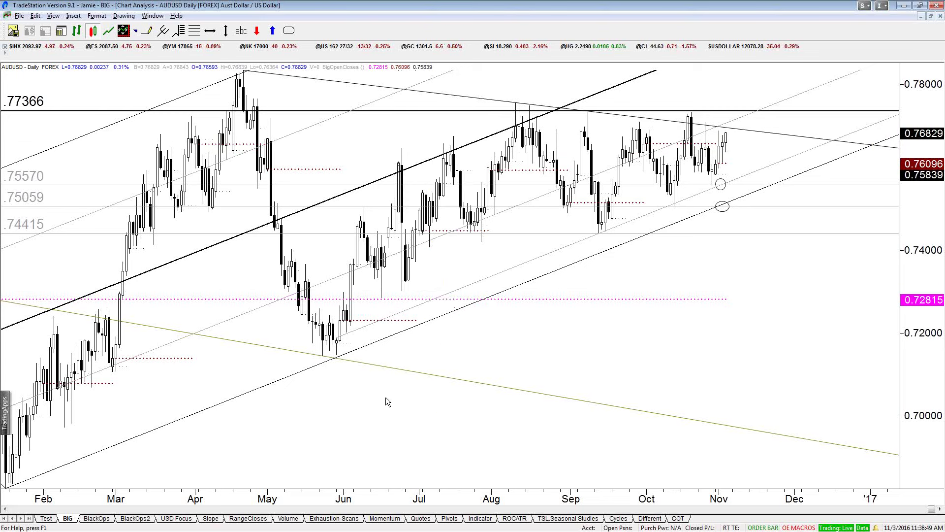
pyautogui.press('Down')
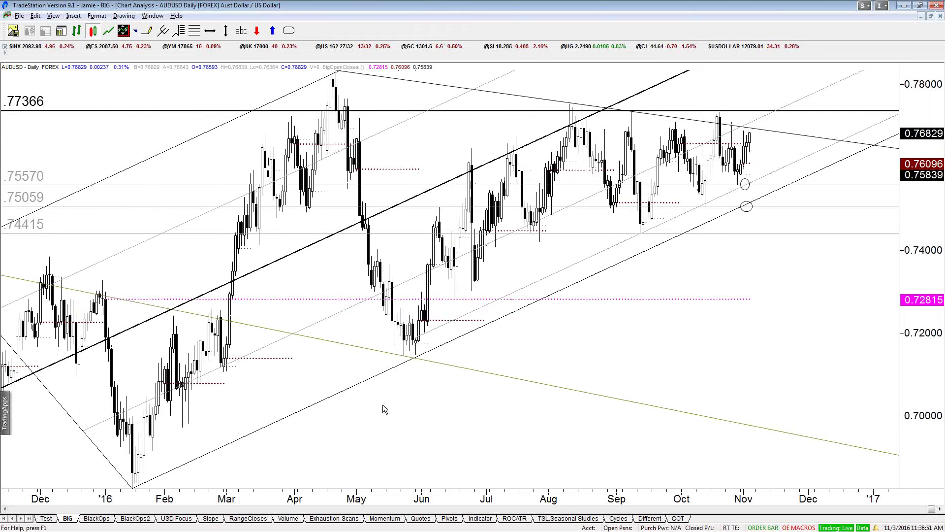
pyautogui.moveTo(510, 322); pyautogui.dragTo(484, 278)
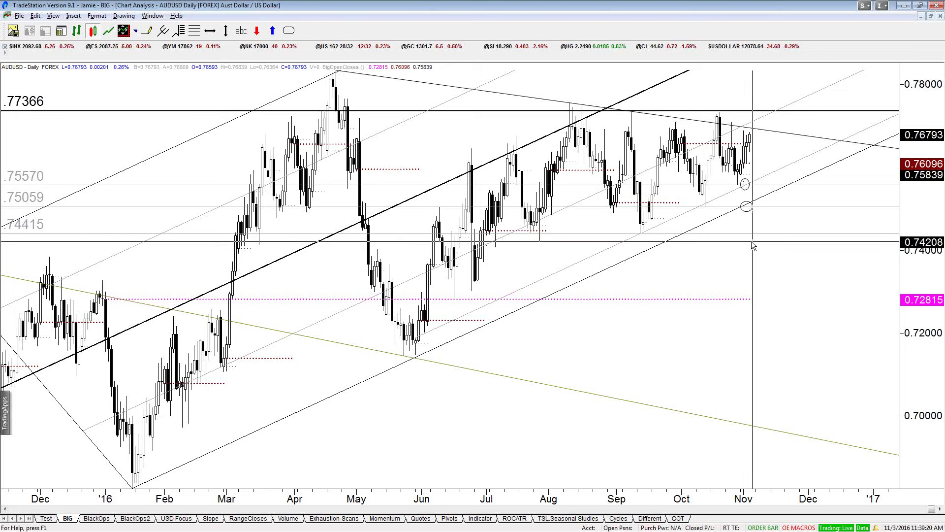
pyautogui.moveTo(750, 239)
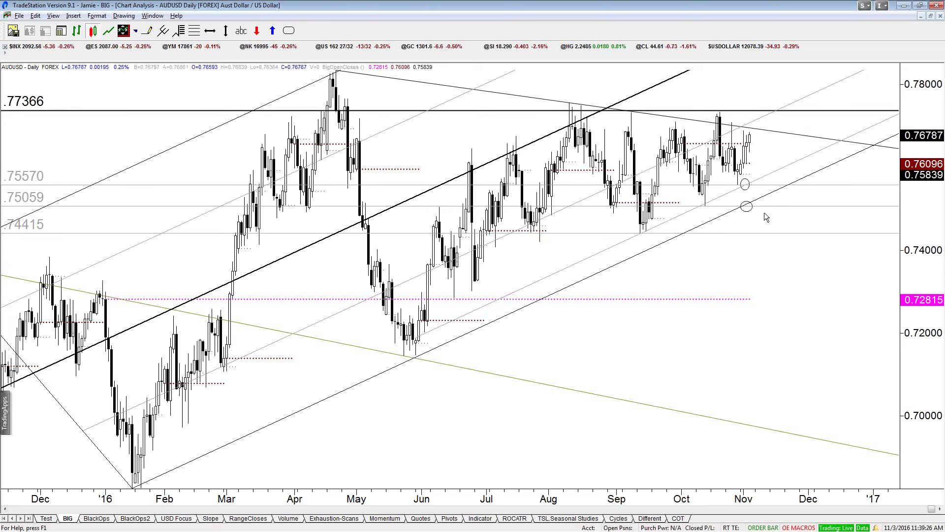
pyautogui.moveTo(765, 213); pyautogui.dragTo(759, 228)
pyautogui.scroll(-3, 588, 382)
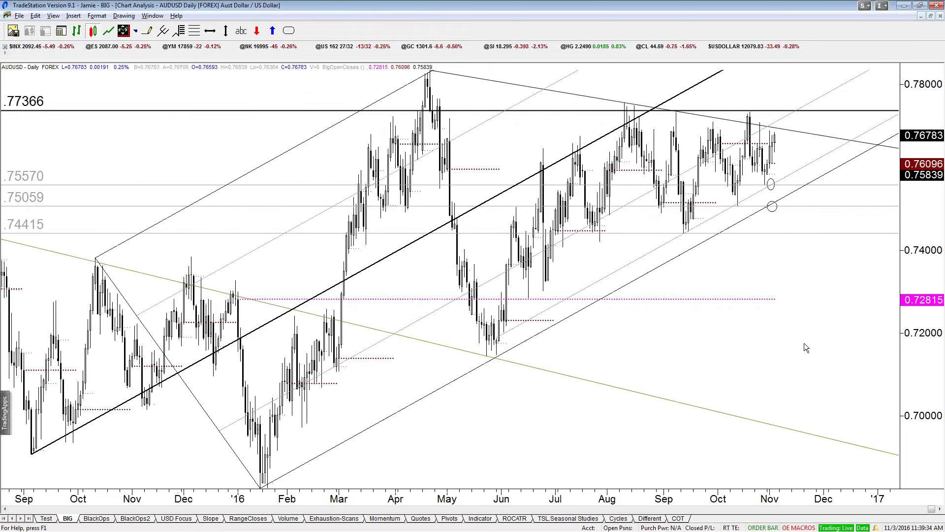
pyautogui.scroll(-3, 804, 339)
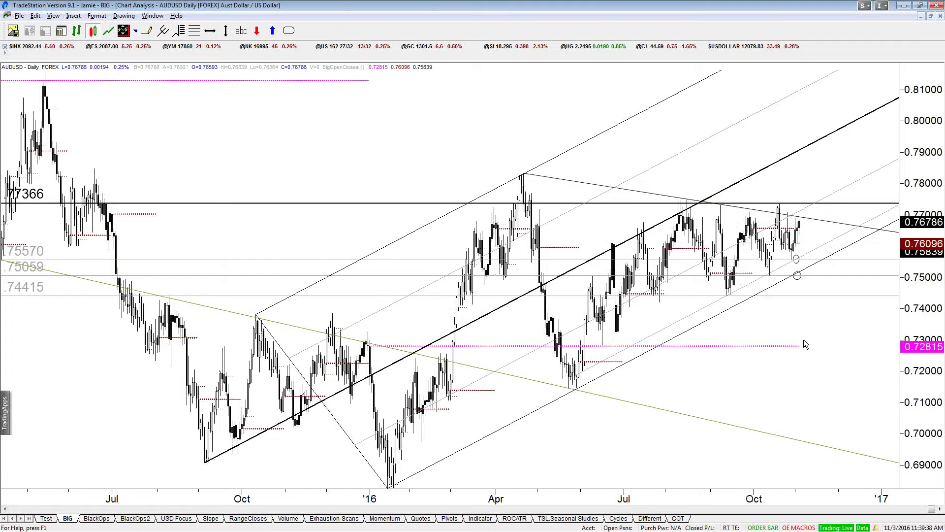
pyautogui.scroll(3, 831, 319)
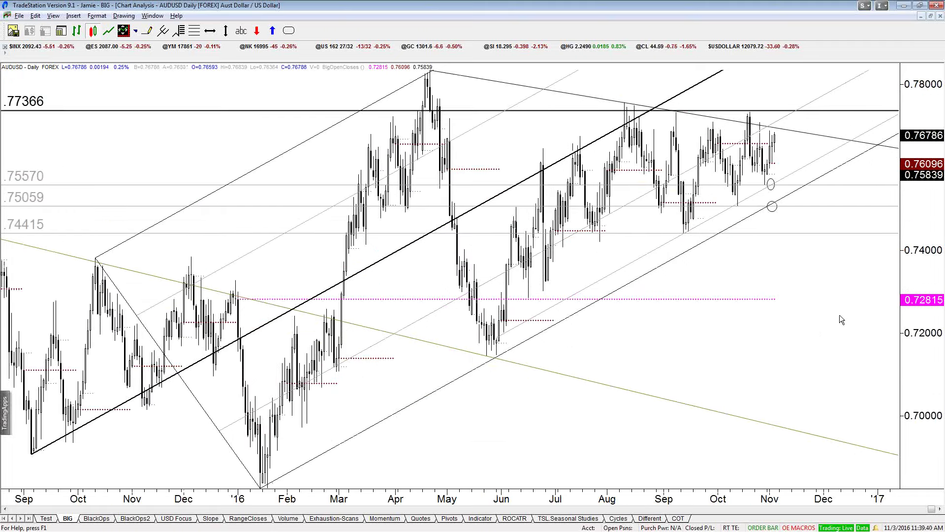
pyautogui.hotkey('ctrl', 'F5')
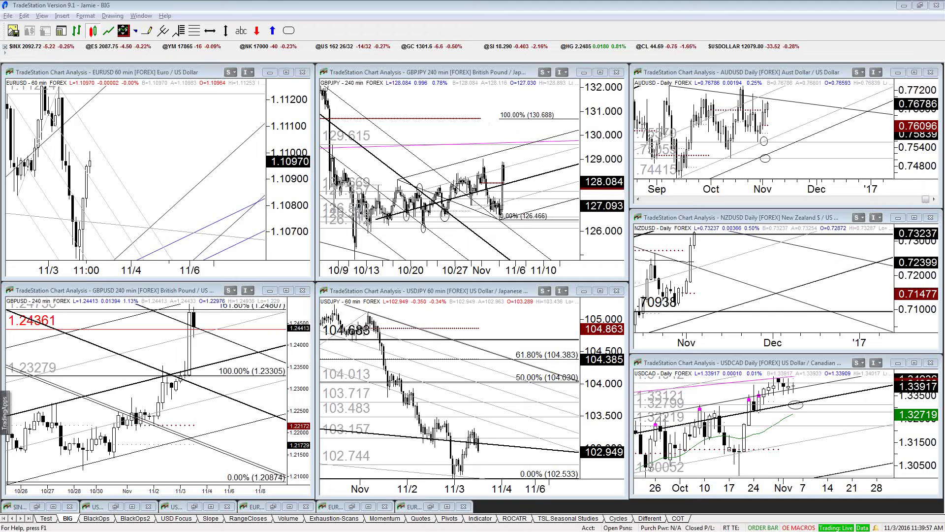
# Step: Switch to TradingView and replace XAUUSD with copper futures (HG1!) on the four-hour chart of the SB LT layout
pyautogui.hotkey('alt', 'Tab')
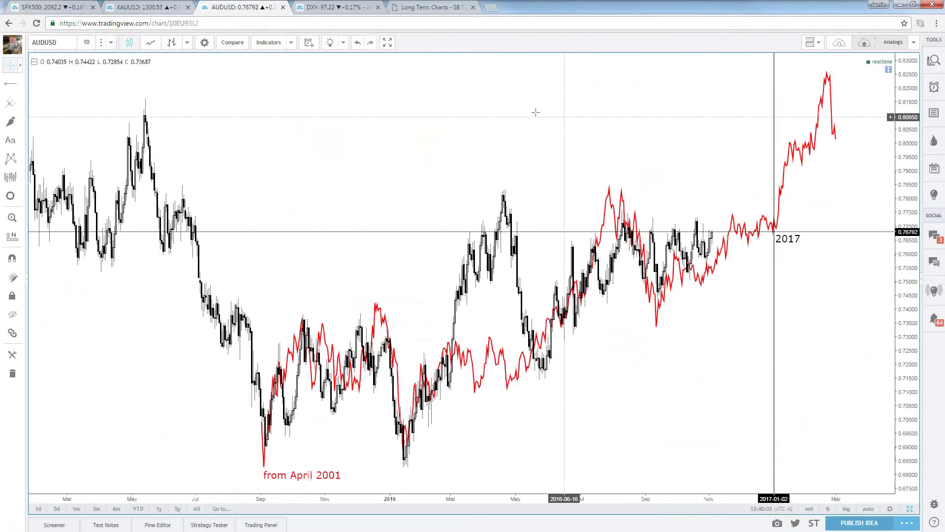
pyautogui.click(132, 6)
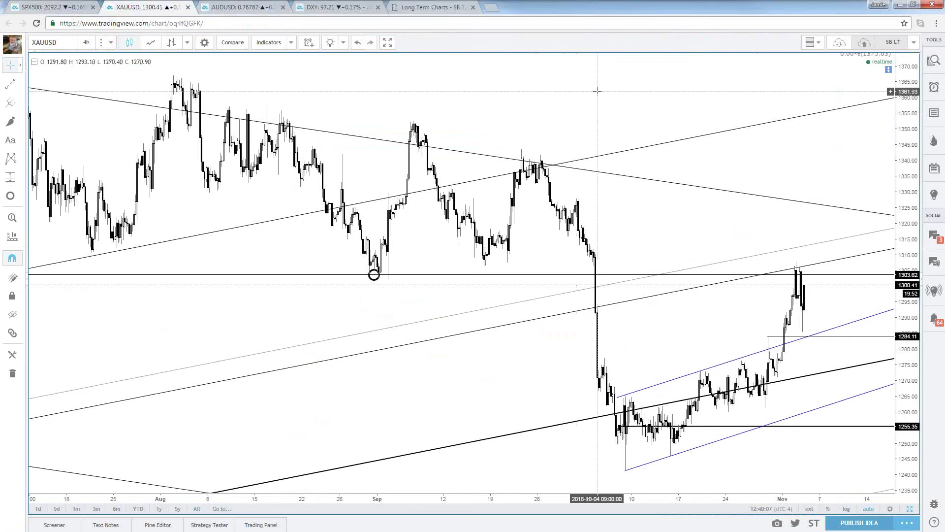
pyautogui.write('C')
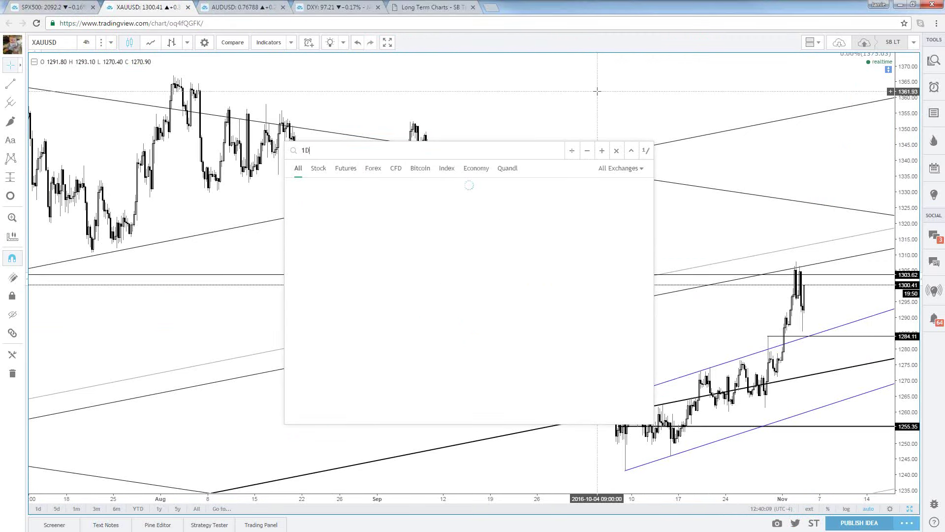
pyautogui.press('Return')
pyautogui.write('HG1!')
pyautogui.press('Return')
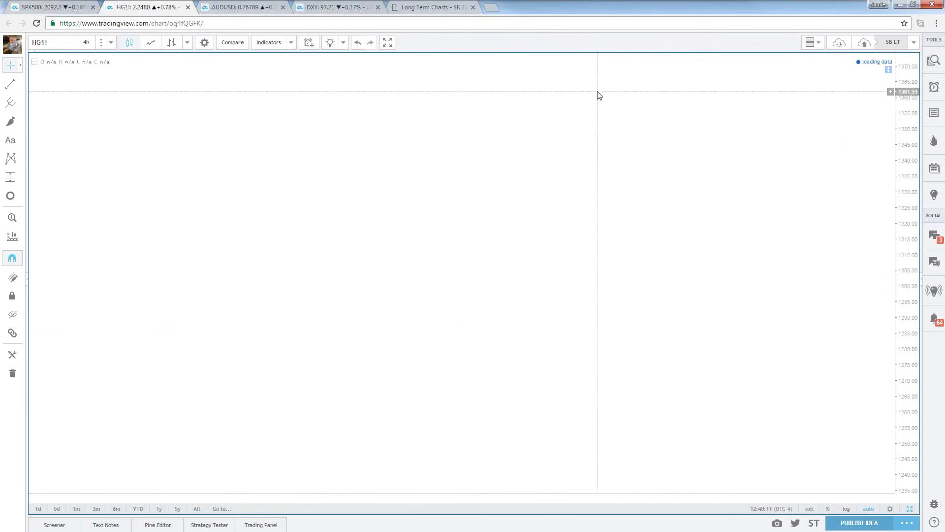
# Step: Set the HG1! chart interval to daily (1D)
pyautogui.write('1')
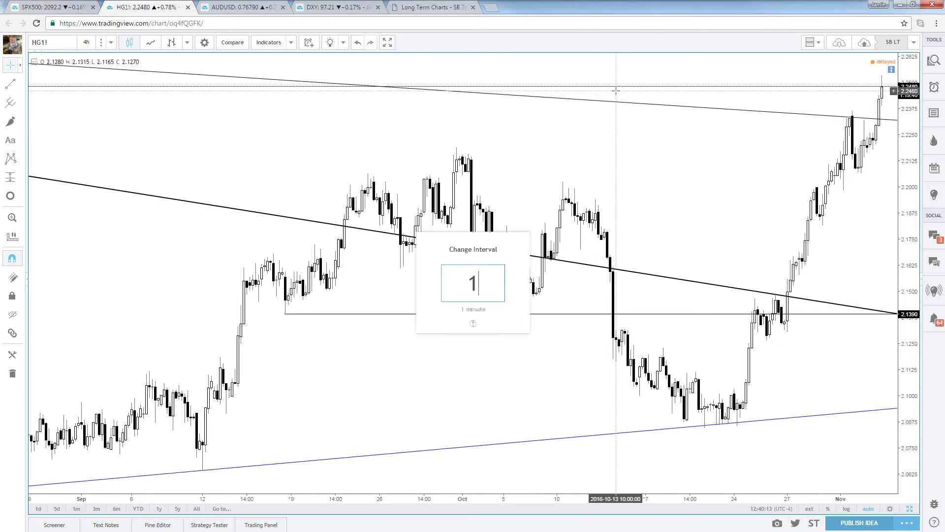
pyautogui.write('D')
pyautogui.press('Return')
# Step: Examine copper's daily price action inside the descending channel from 2013 and its crossing with the blue rising channel of 2016
pyautogui.scroll(-4, 618, 90)
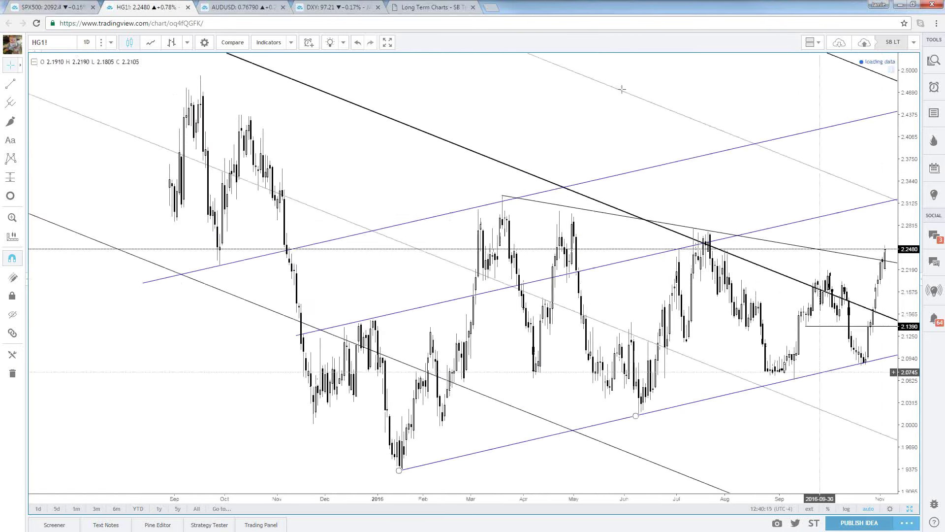
pyautogui.scroll(-4, 688, 171)
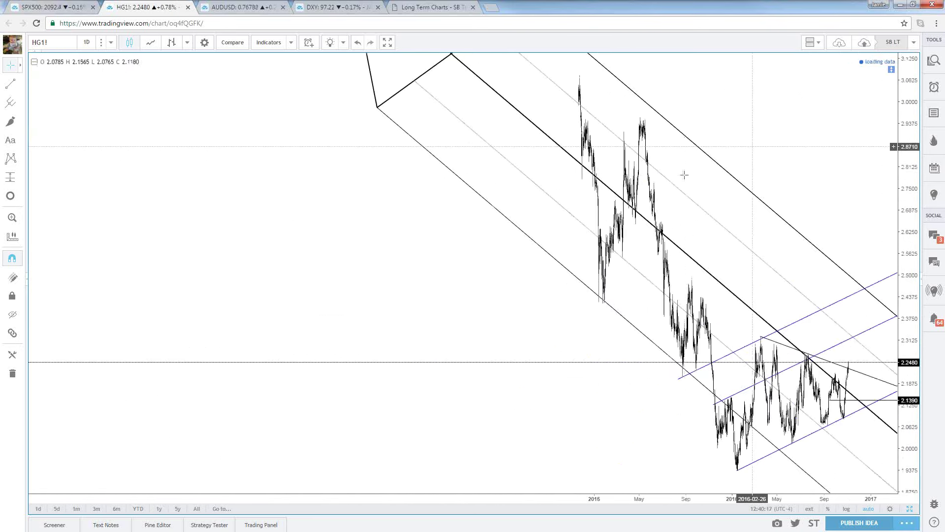
pyautogui.scroll(-4, 778, 134)
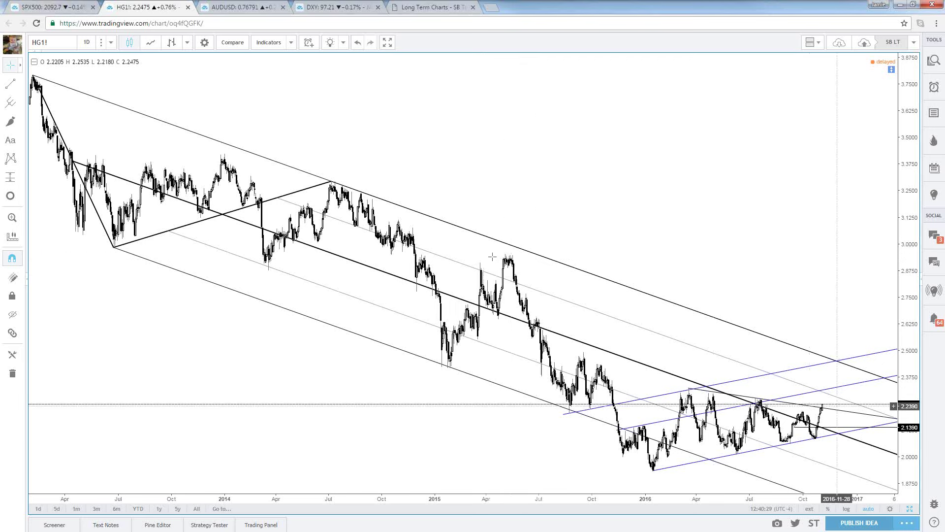
pyautogui.scroll(1, 648, 420)
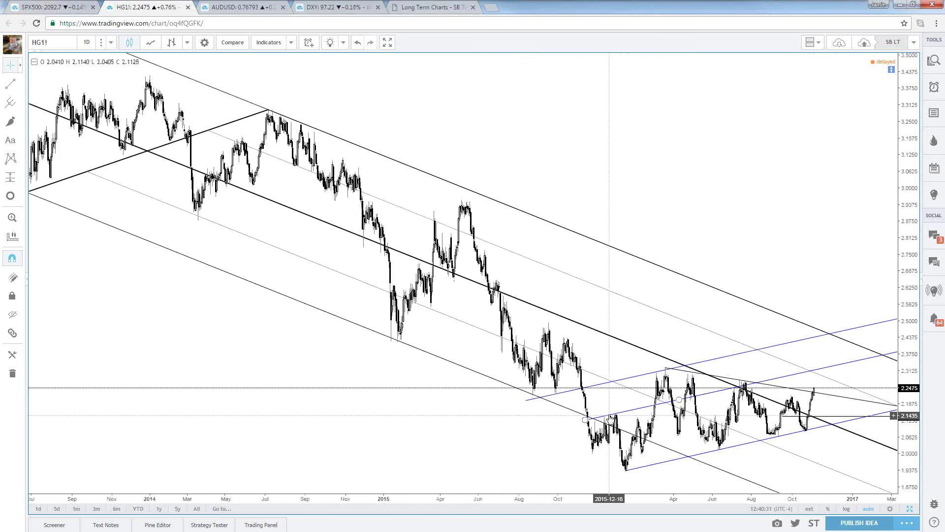
pyautogui.scroll(-1, 609, 413)
pyautogui.scroll(2, 574, 429)
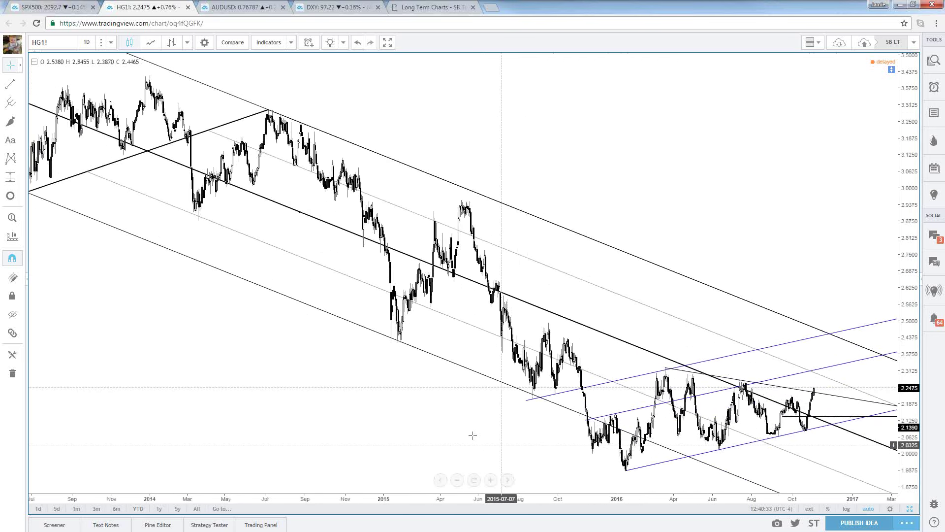
pyautogui.scroll(-2, 666, 405)
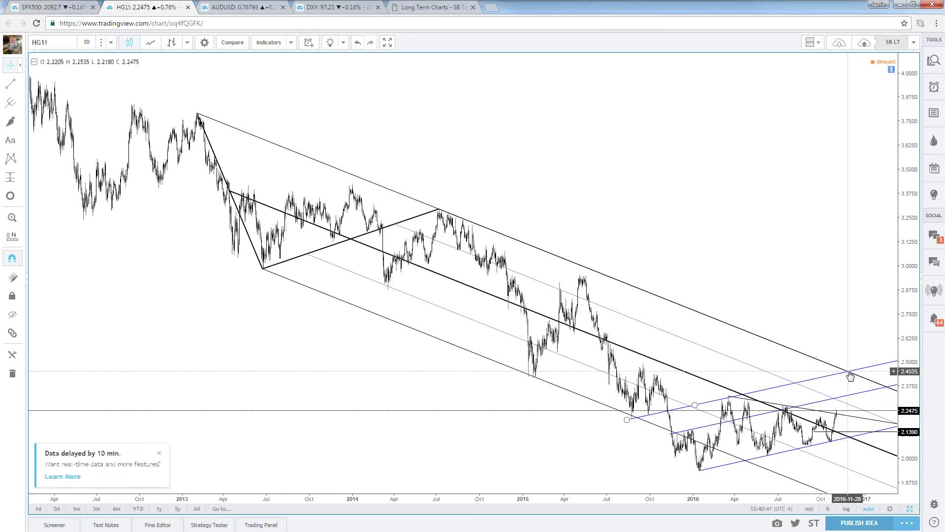
pyautogui.click(159, 453)
pyautogui.scroll(-3, 63, 302)
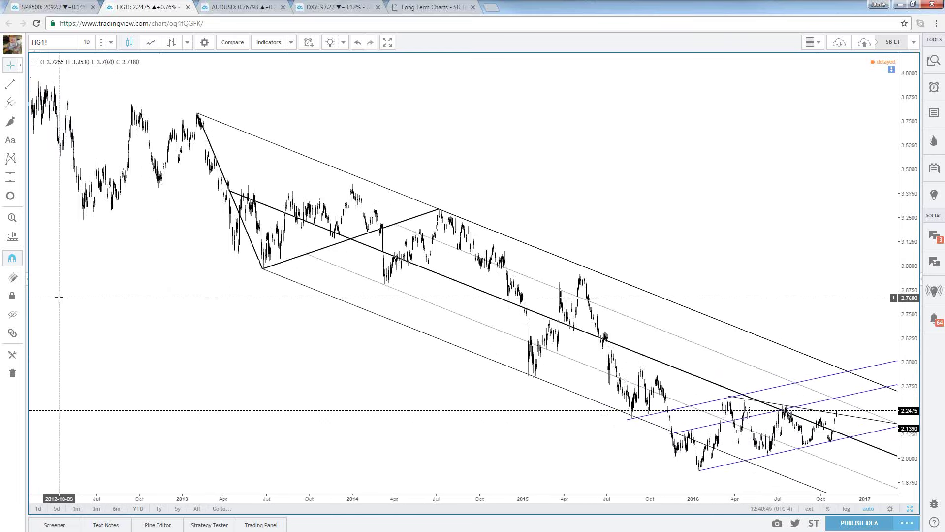
pyautogui.scroll(2, 56, 295)
pyautogui.scroll(2, 55, 295)
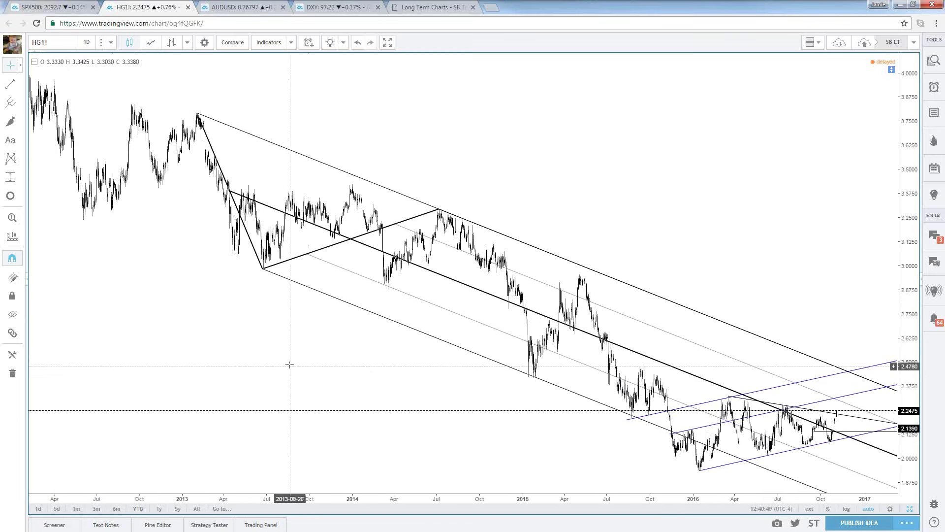
pyautogui.moveTo(293, 365); pyautogui.dragTo(246, 364)
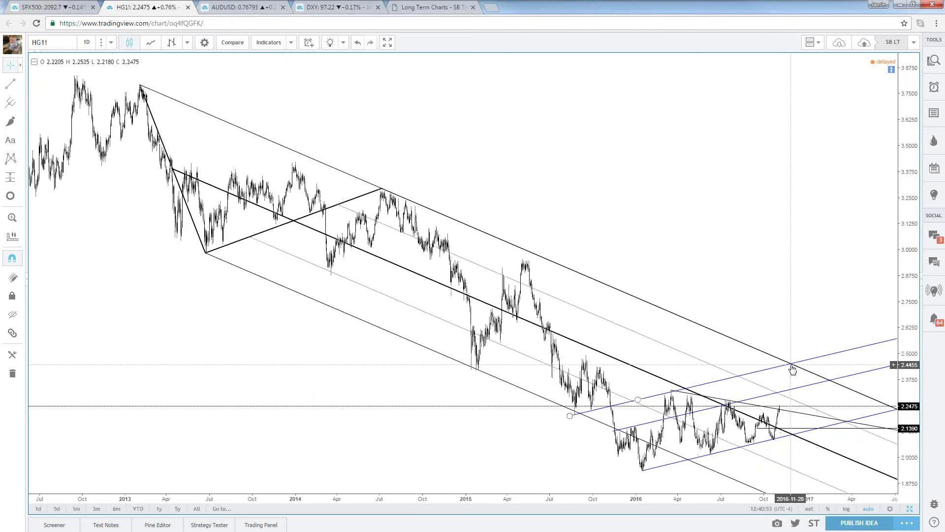
pyautogui.scroll(5, 289, 409)
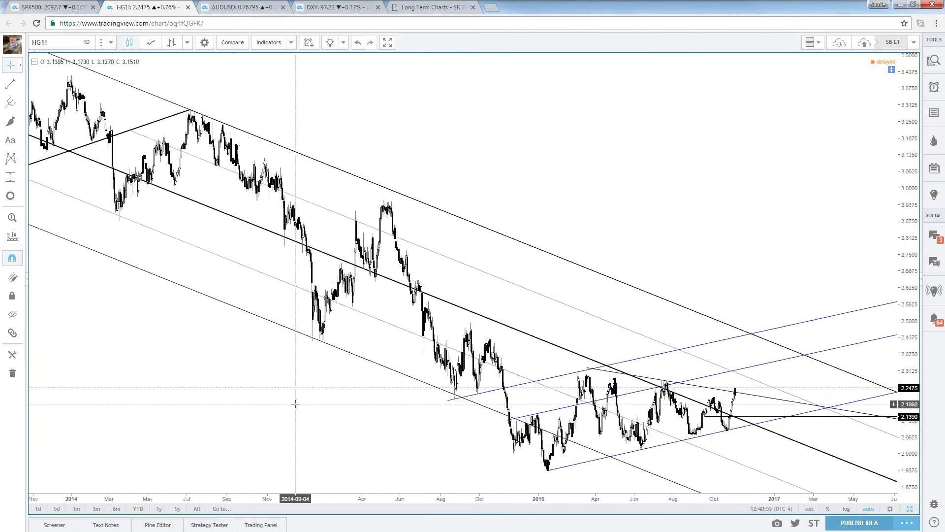
pyautogui.scroll(-3, 289, 409)
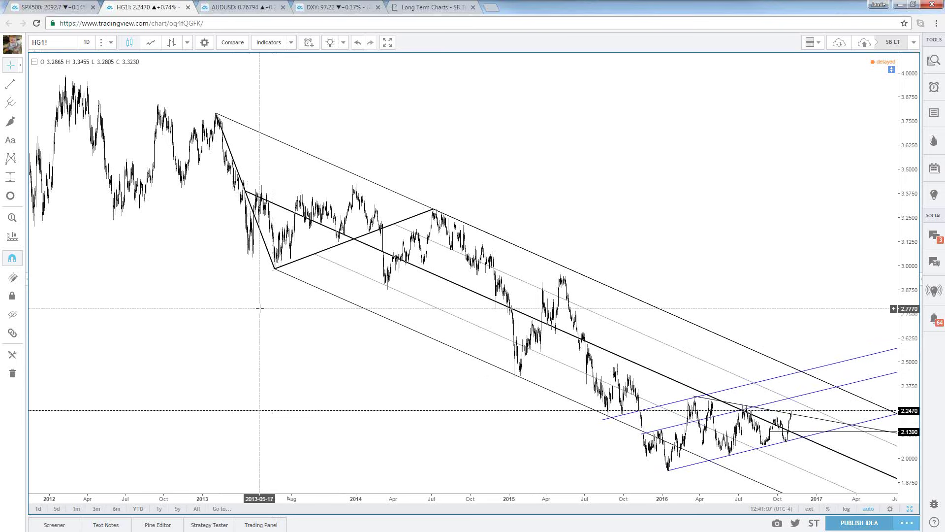
# Step: Set the HG1! chart interval to weekly (1W) and show copper's history back to 2003
pyautogui.write('1W')
pyautogui.press('Return')
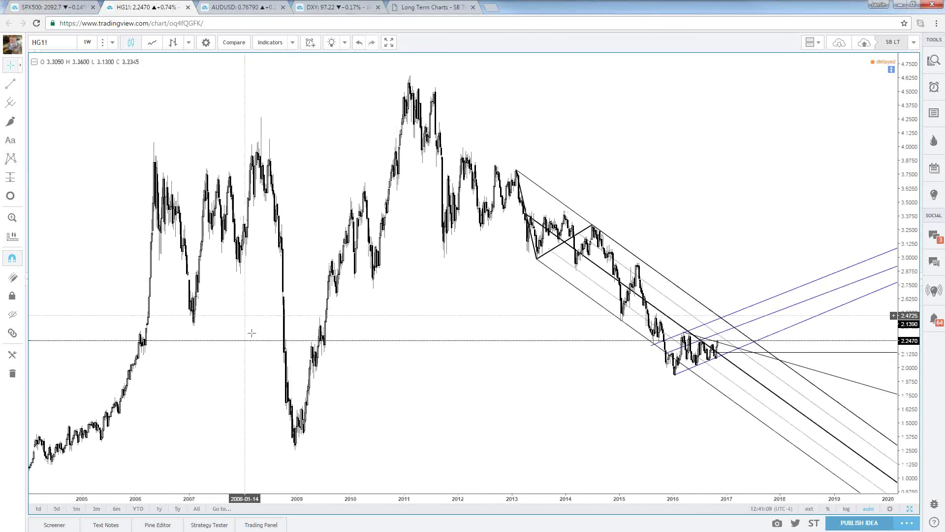
pyautogui.scroll(-1, 407, 405)
pyautogui.moveTo(408, 405); pyautogui.dragTo(481, 412)
pyautogui.scroll(1, 412, 412)
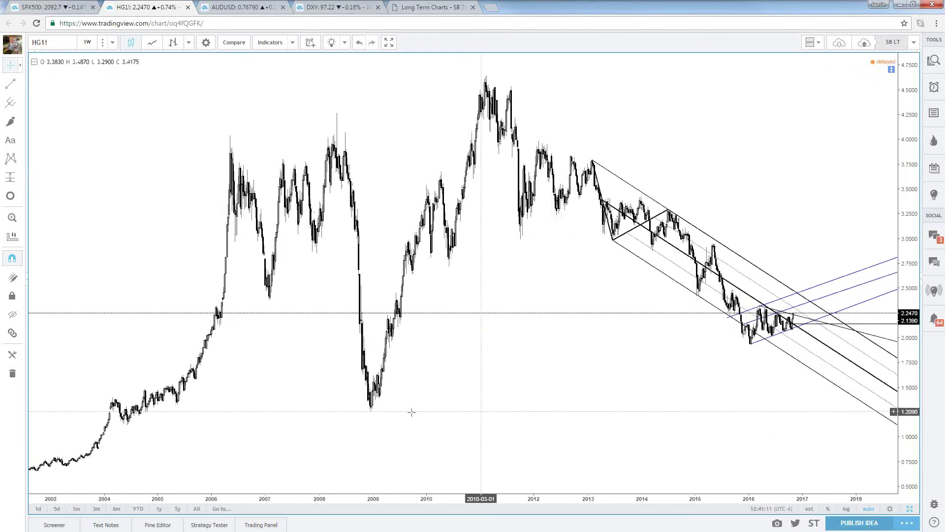
# Step: Draw a trend line from copper's November 2001 low through the December 2008 low and move its starting point to the April 2003 low
pyautogui.scroll(5, 481, 408)
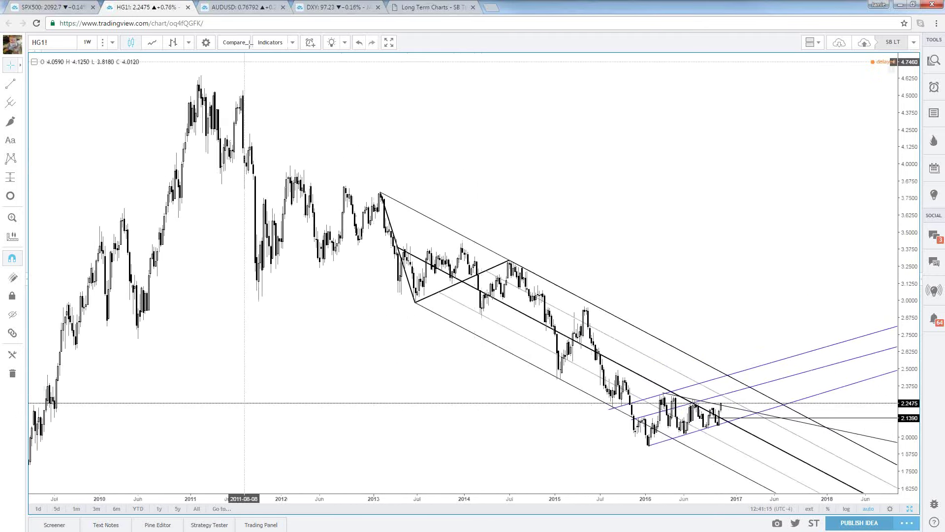
pyautogui.scroll(-5, 290, 216)
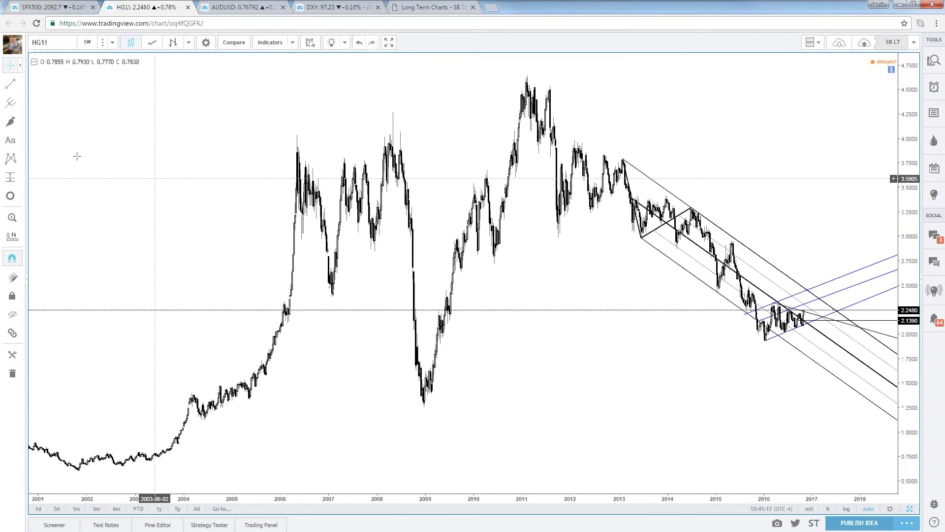
pyautogui.click(10, 84)
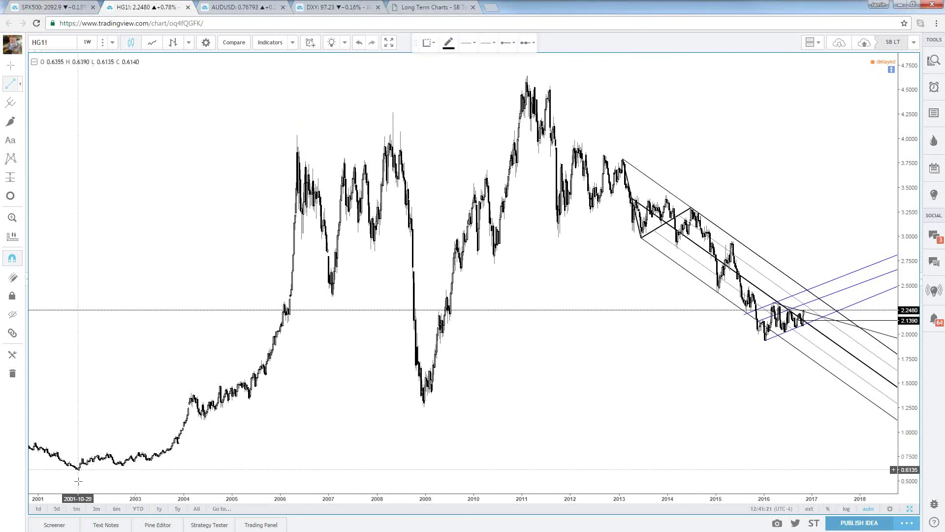
pyautogui.click(79, 478)
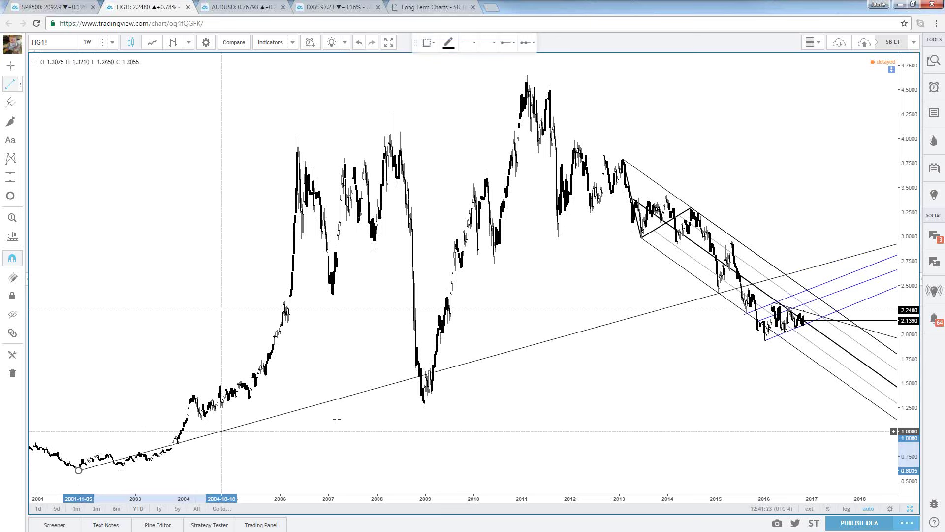
pyautogui.click(423, 412)
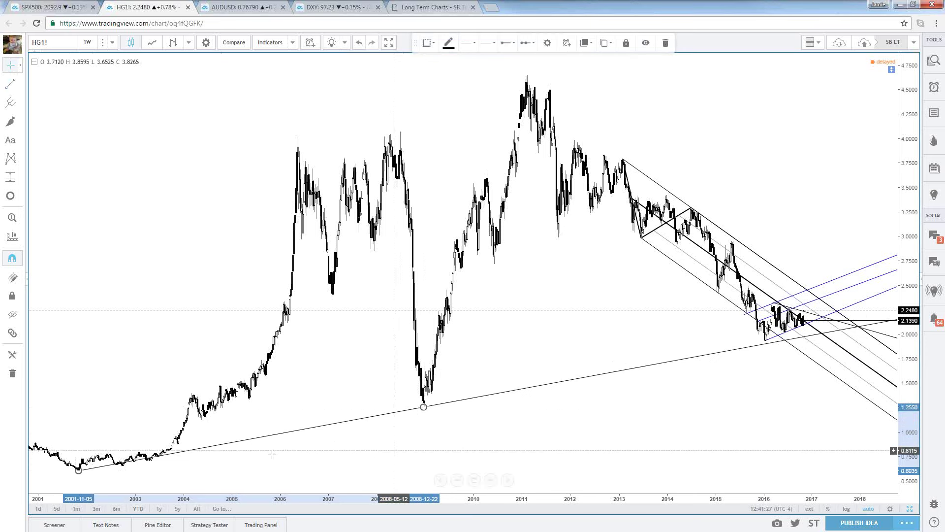
pyautogui.moveTo(78, 470)
pyautogui.mouseDown()
pyautogui.moveTo(91, 477)
pyautogui.moveTo(149, 465)
pyautogui.mouseUp()
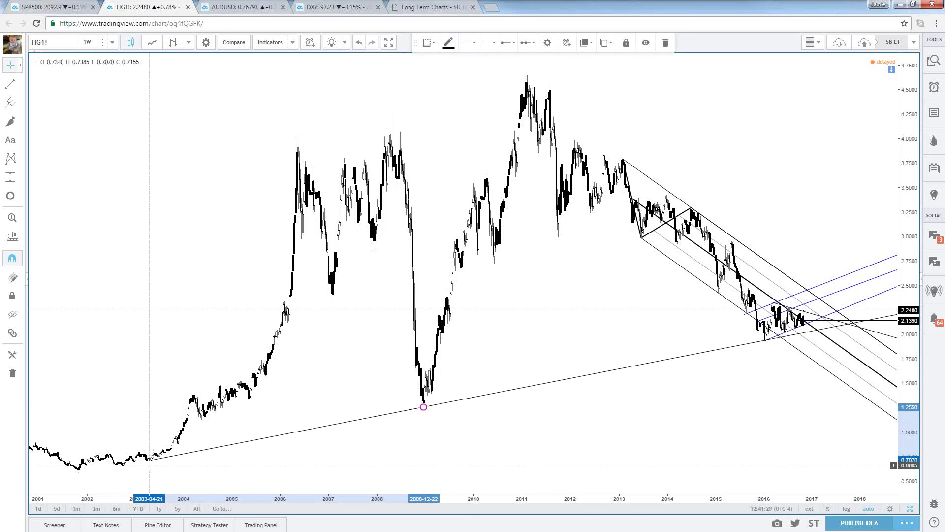
pyautogui.click(136, 362)
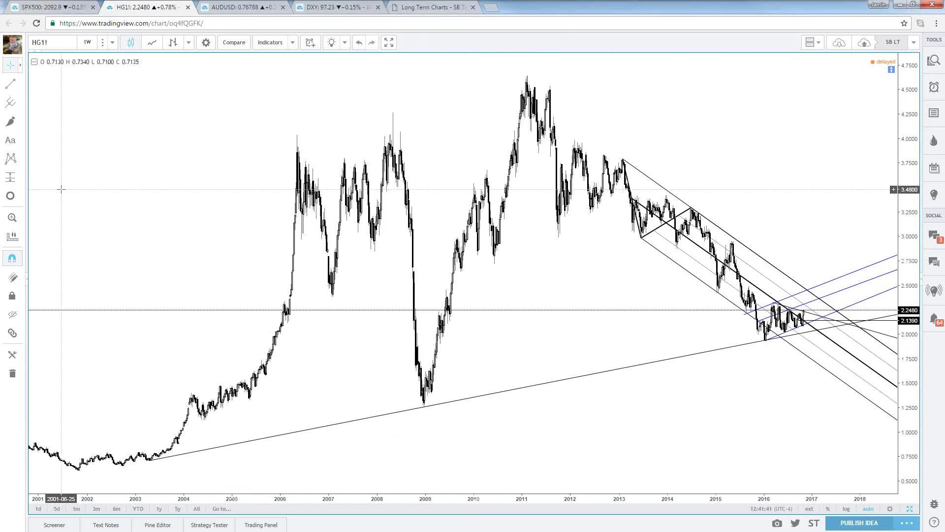
# Step: Duplicate the rising trend line and place the parallel copy along copper's 2006 and 2011 highs
pyautogui.click(315, 428)
pyautogui.hotkey('ctrl', 'c')
pyautogui.hotkey('ctrl', 'v')
pyautogui.moveTo(313, 422); pyautogui.dragTo(449, 109)
pyautogui.click(285, 99)
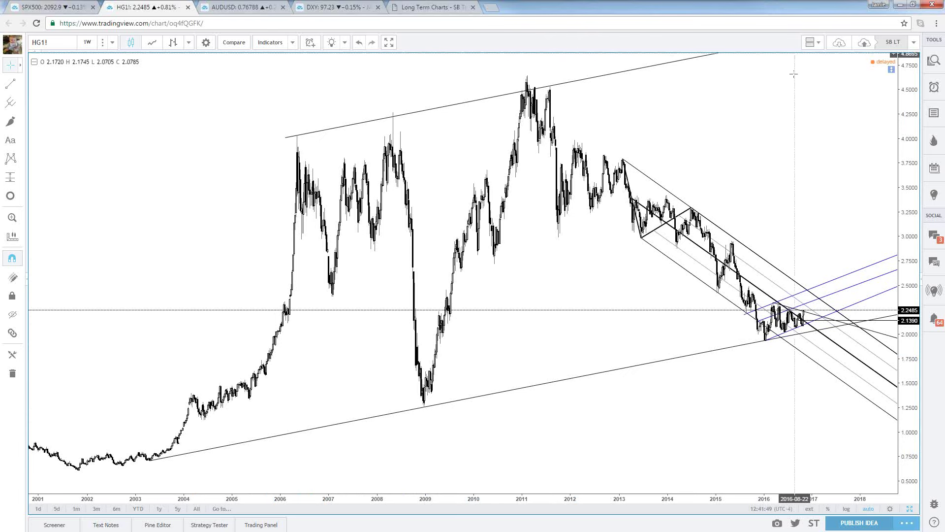
# Step: Add AUDUSD (FXCM) as a comparison on the weekly copper chart
pyautogui.scroll(2, 787, 88)
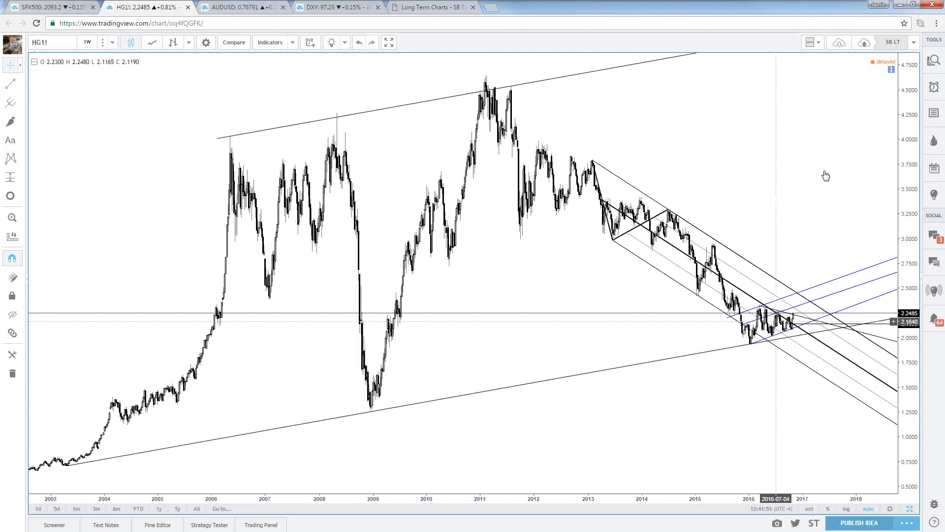
pyautogui.click(234, 43)
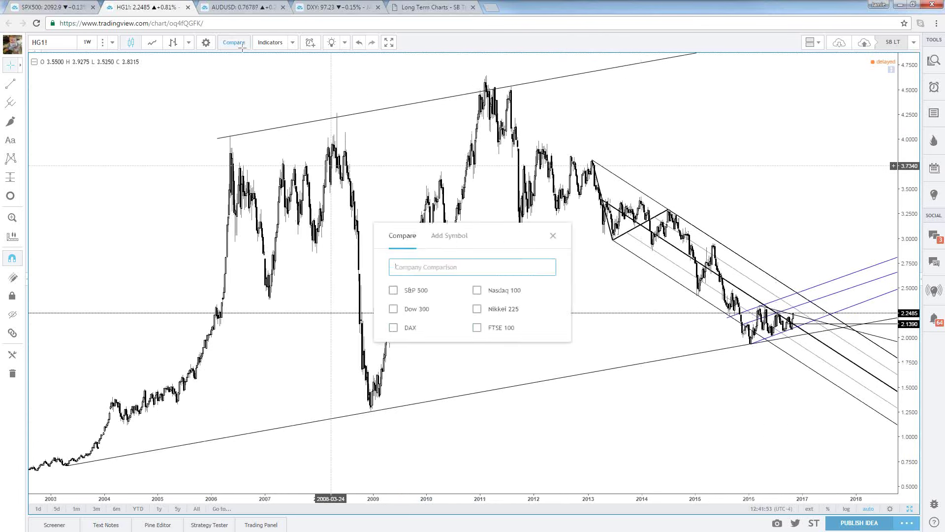
pyautogui.write('AUDUSD')
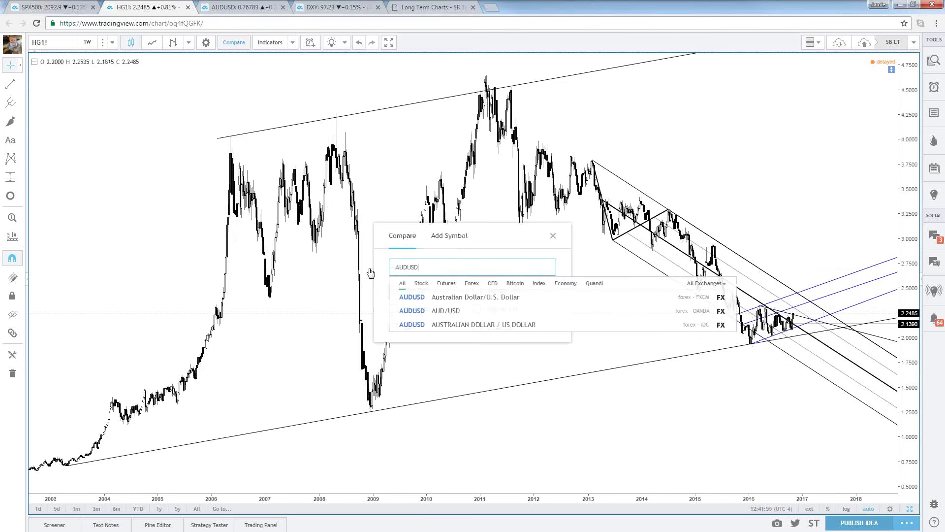
pyautogui.press('Return')
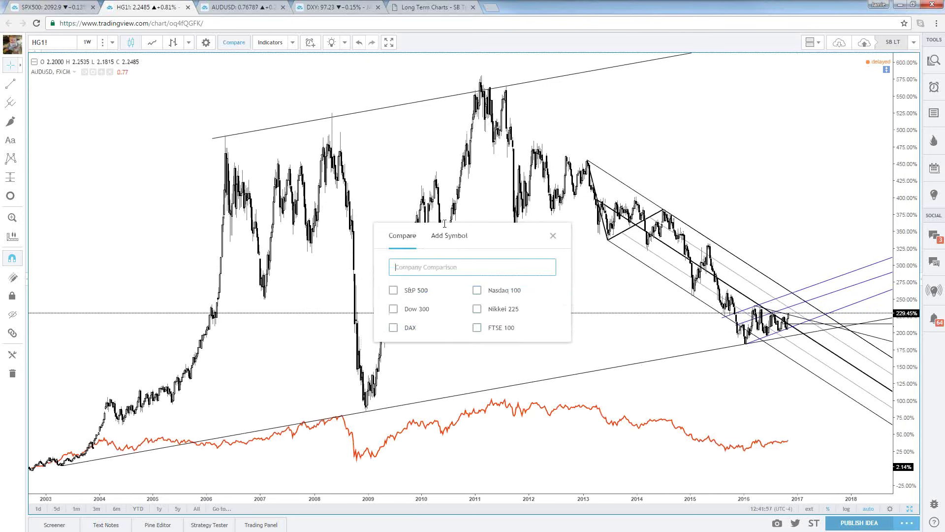
# Step: Take the AUDUSD comparison line off the shared right scale so it spans the same chart height as copper
pyautogui.doubleClick(490, 407)
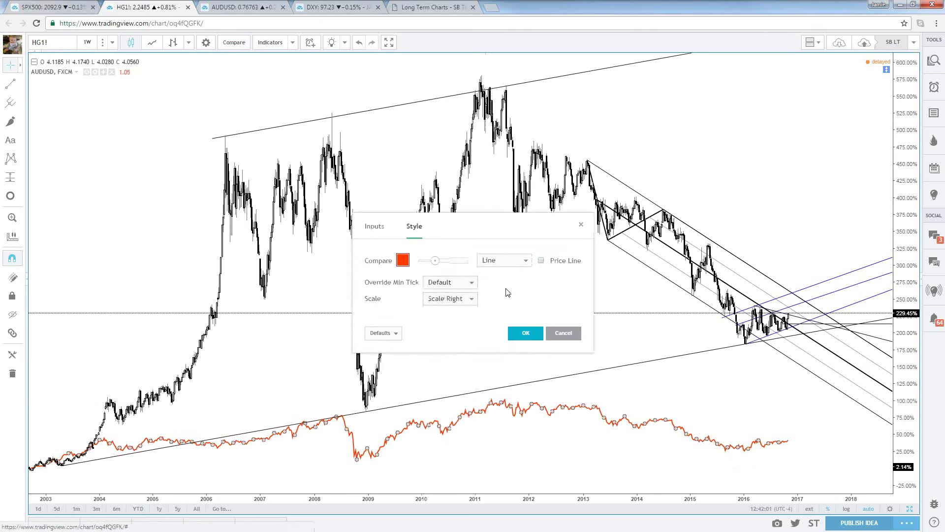
pyautogui.click(455, 299)
pyautogui.click(463, 321)
pyautogui.click(525, 334)
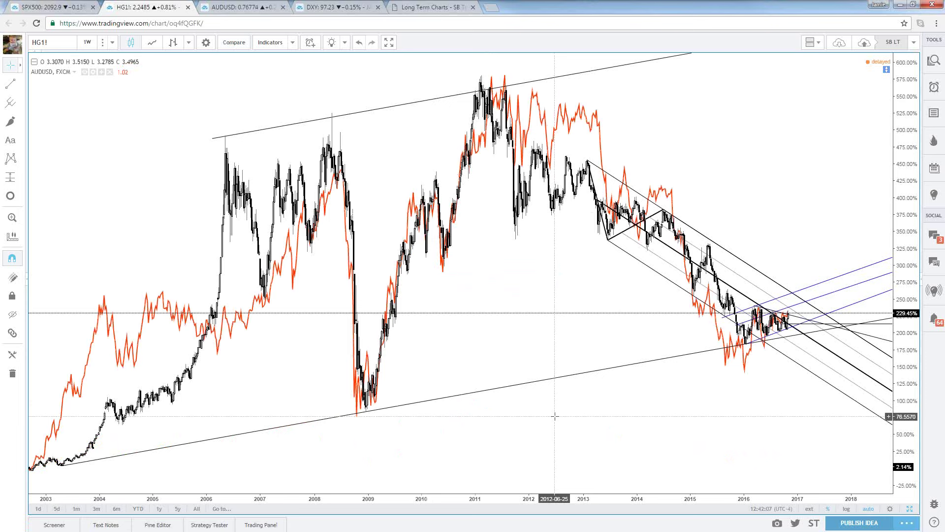
# Step: Set the HG1! chart interval to daily (1D) and compare copper with AUDUSD from 2011 through November 2016
pyautogui.scroll(5, 512, 362)
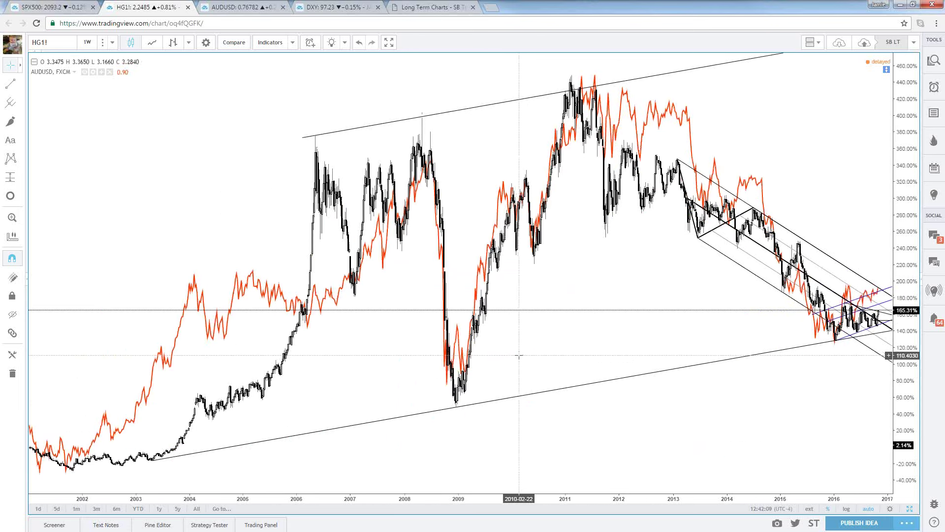
pyautogui.scroll(5, 501, 363)
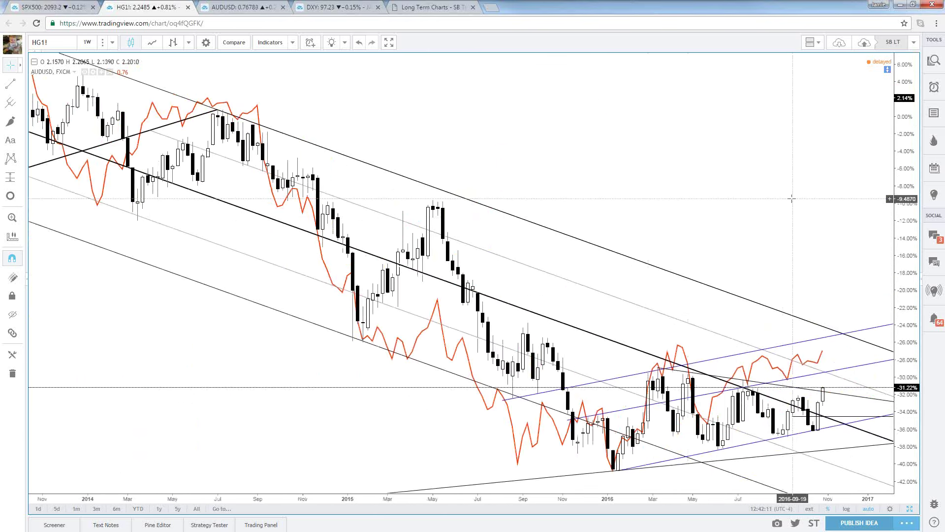
pyautogui.write('1D')
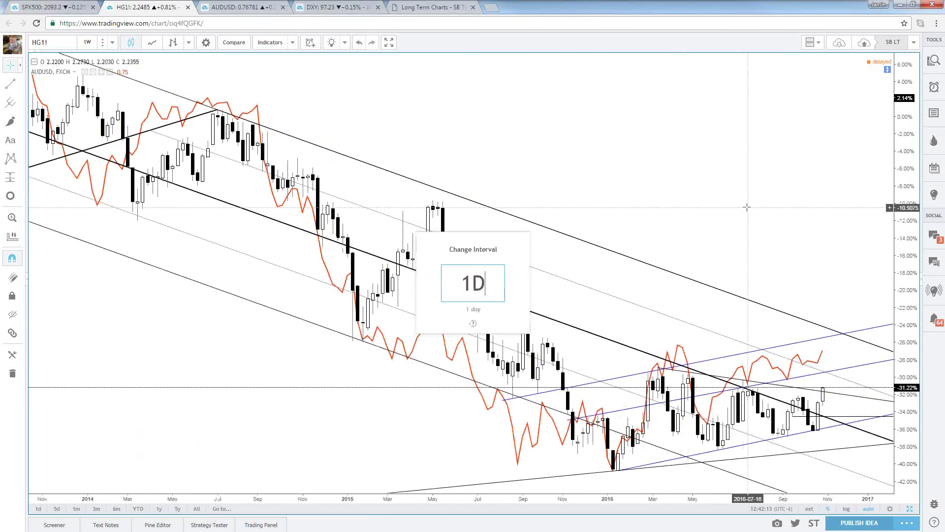
pyautogui.press('Return')
pyautogui.scroll(-8, 747, 208)
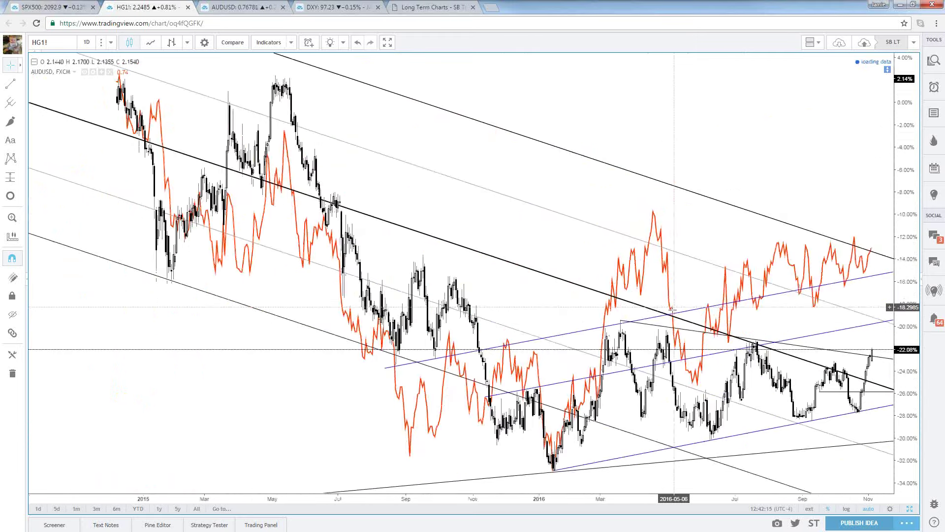
pyautogui.scroll(-6, 720, 259)
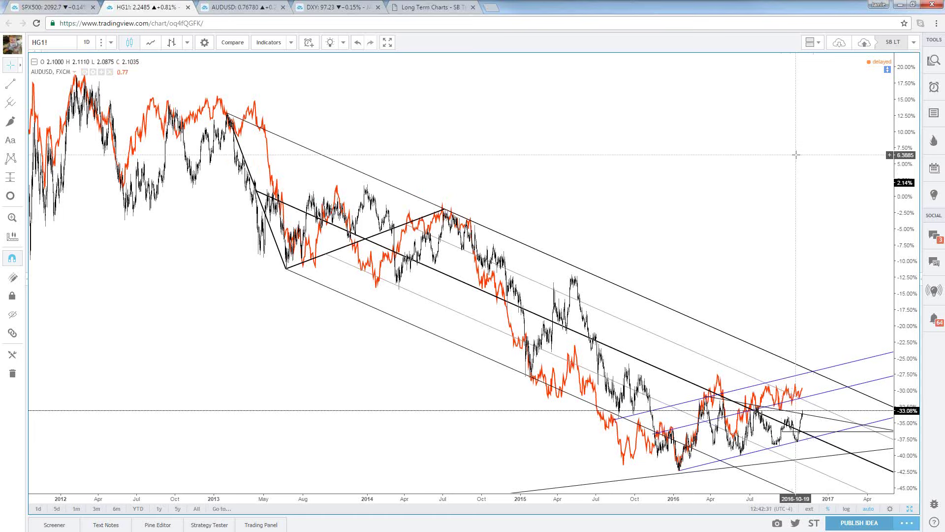
pyautogui.scroll(-2, 797, 155)
pyautogui.scroll(1, 487, 170)
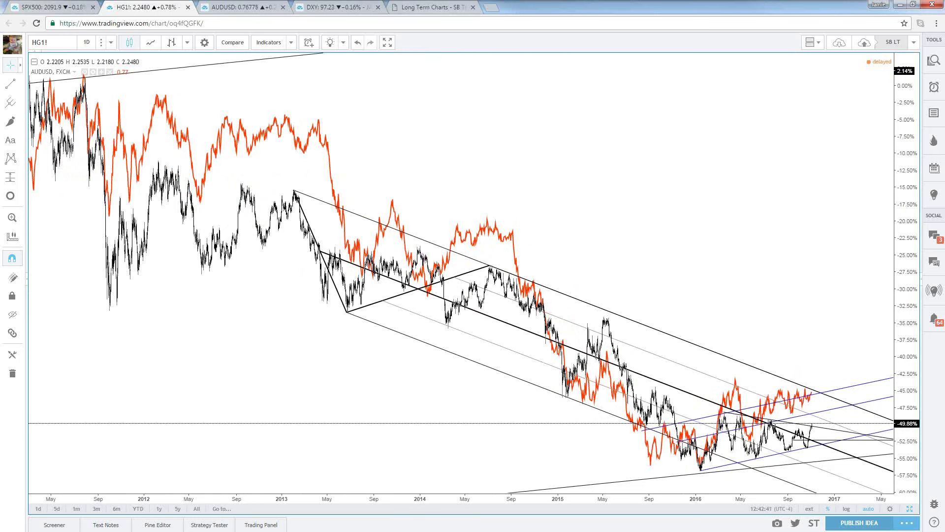
# Step: Switch to TradeStation and maximize the NZDUSD daily chart
pyautogui.click(898, 4)
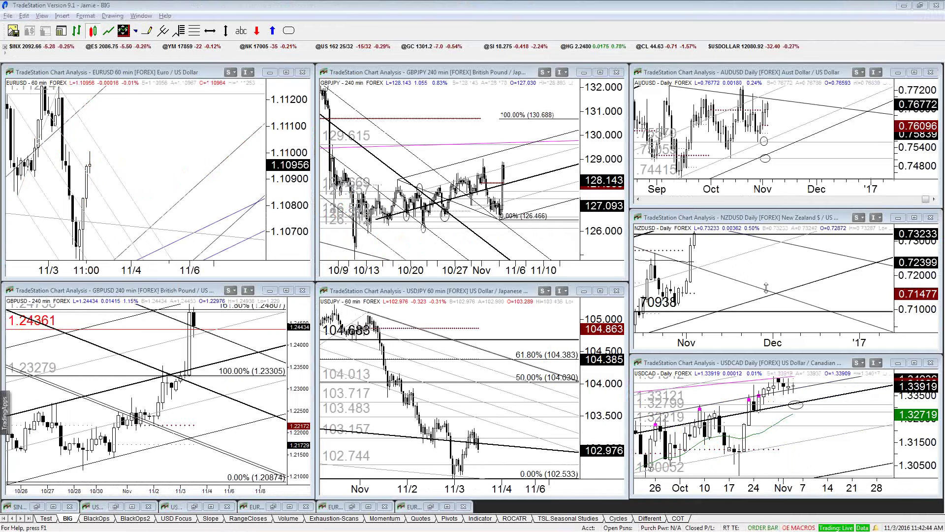
pyautogui.doubleClick(704, 250)
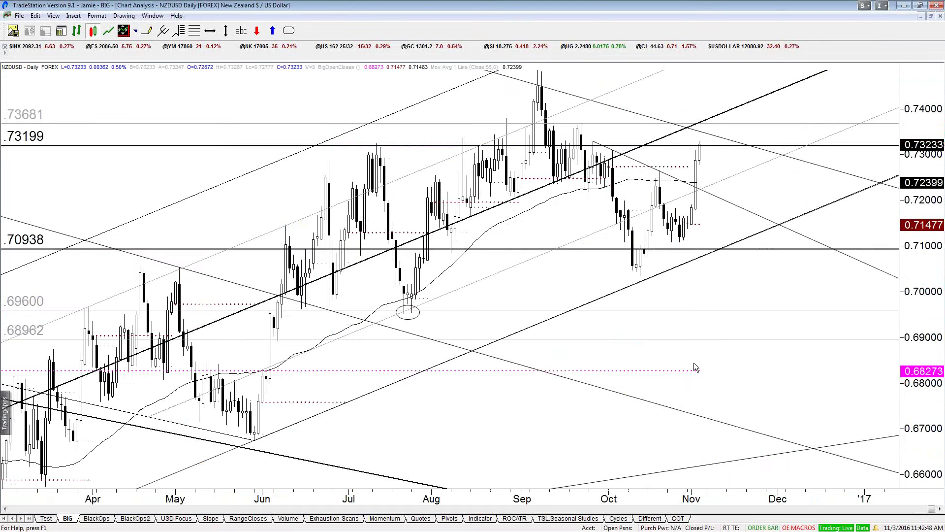
# Step: Examine NZDUSD's daily price action around the 1985-1993 line, the .73199 level and the rising 2016 channel
pyautogui.scroll(-5, 684, 373)
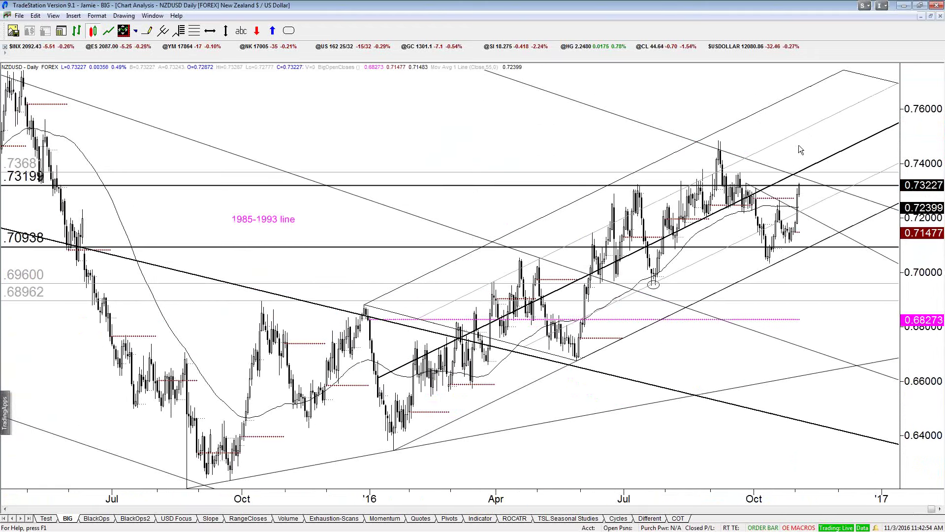
pyautogui.scroll(2, 776, 141)
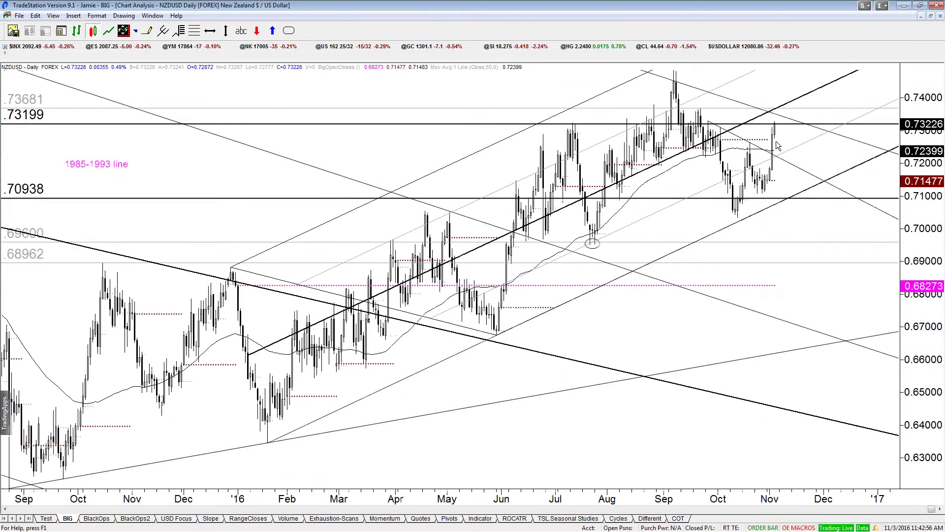
pyautogui.scroll(-2, 805, 270)
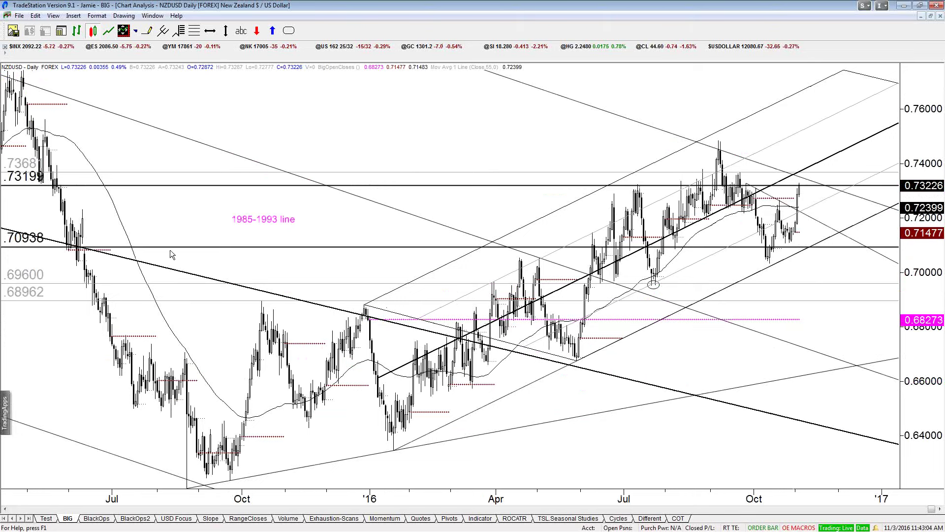
pyautogui.scroll(-2, 171, 253)
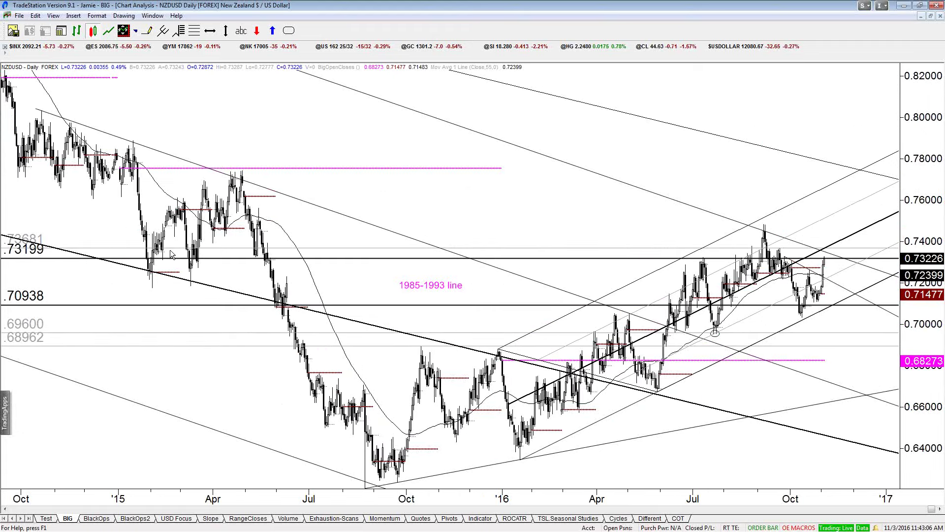
pyautogui.scroll(1, 171, 253)
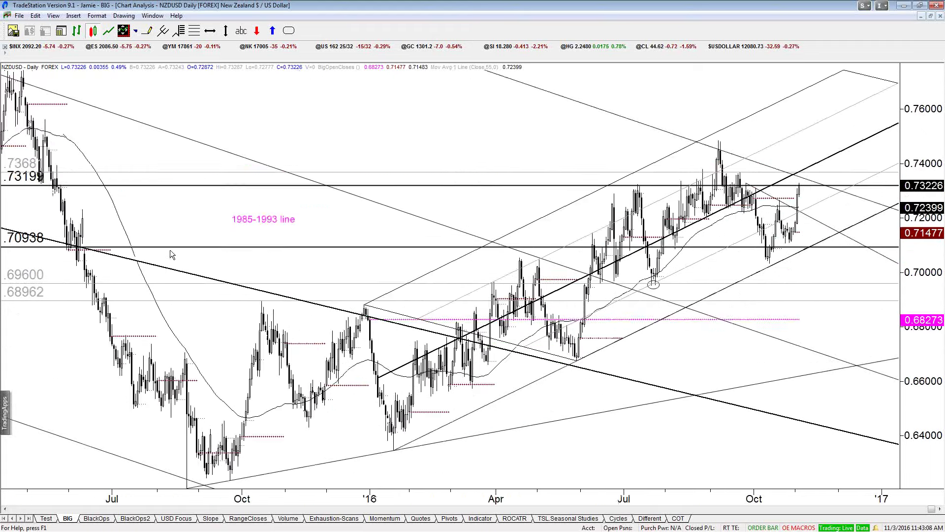
pyautogui.scroll(-3, 171, 254)
pyautogui.scroll(-3, 170, 254)
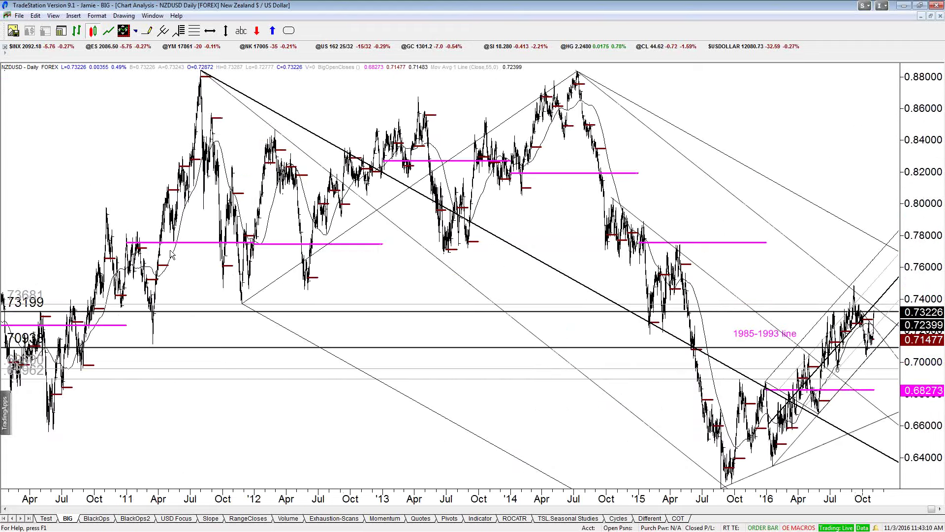
pyautogui.scroll(5, 171, 253)
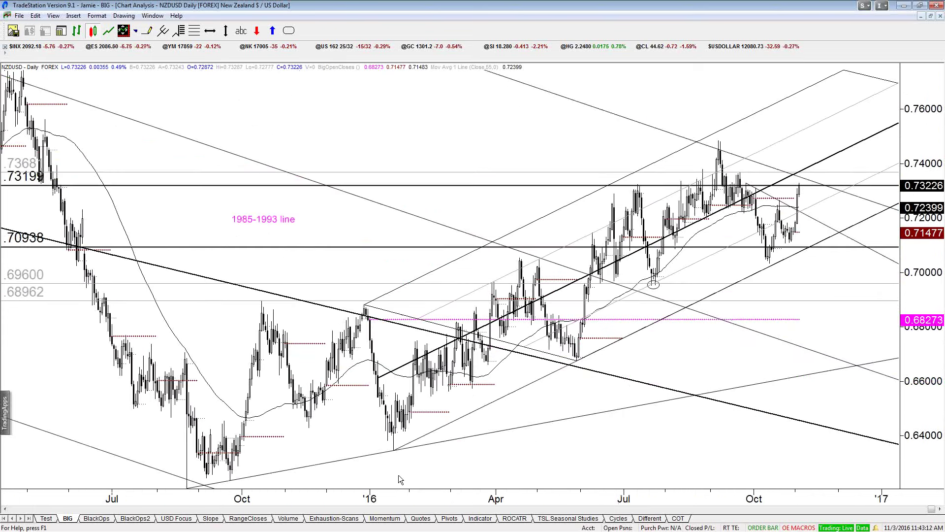
pyautogui.moveTo(397, 474); pyautogui.dragTo(604, 375)
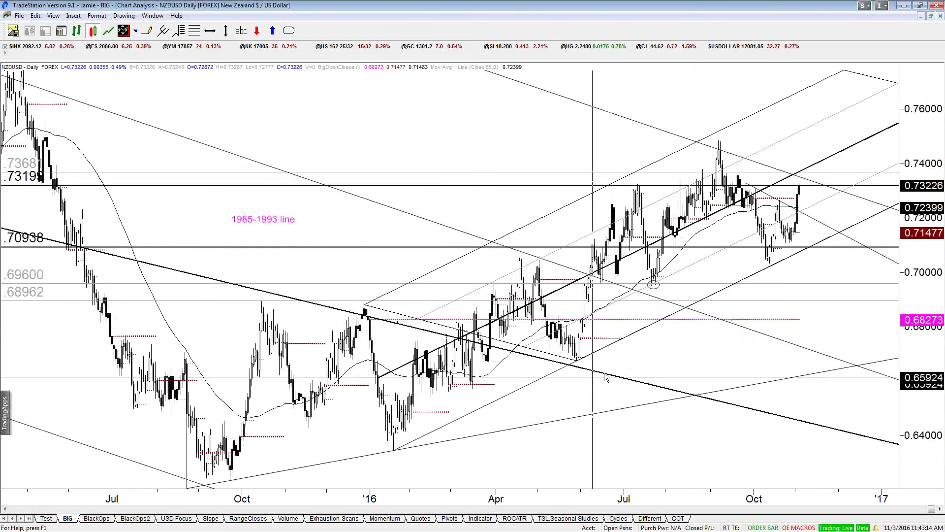
pyautogui.hotkey('ctrl', 'r')
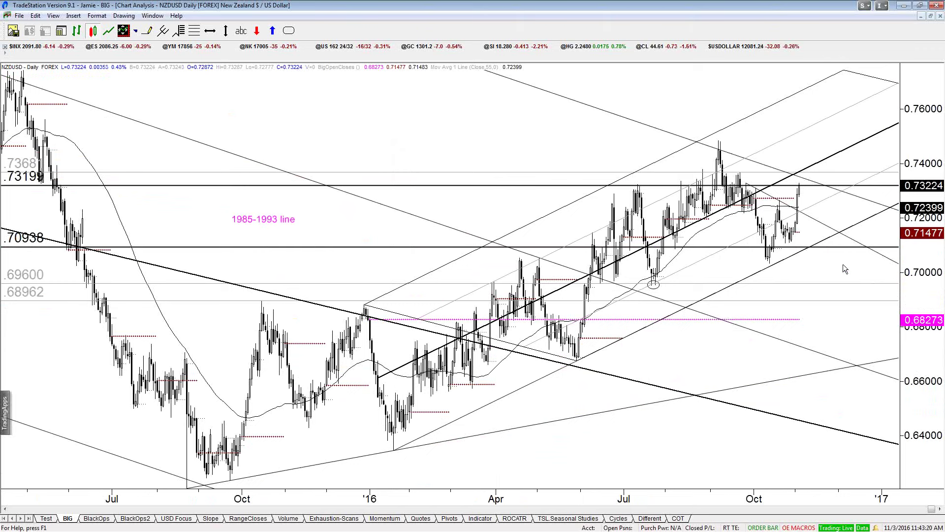
# Step: Read the price data of the NZDUSD daily bars for September 9 and July 12, 2016
pyautogui.press('Up')
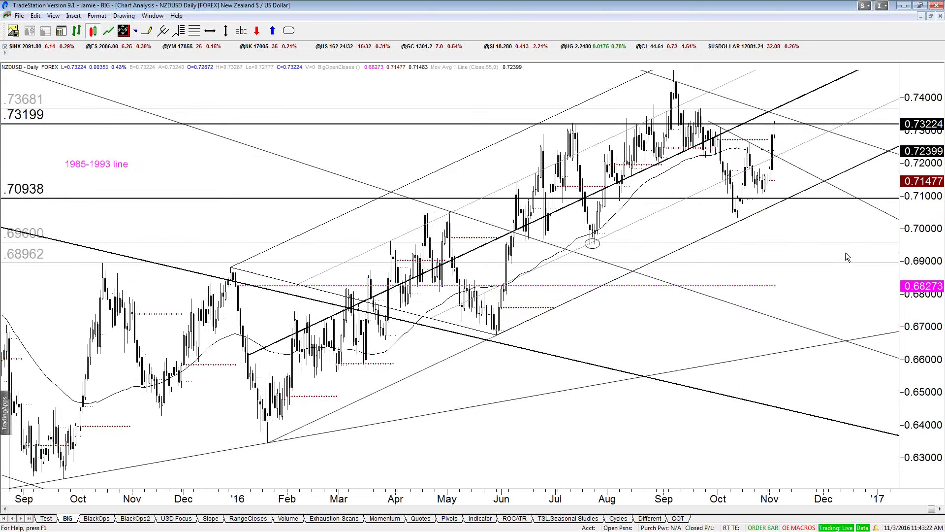
pyautogui.click(775, 134)
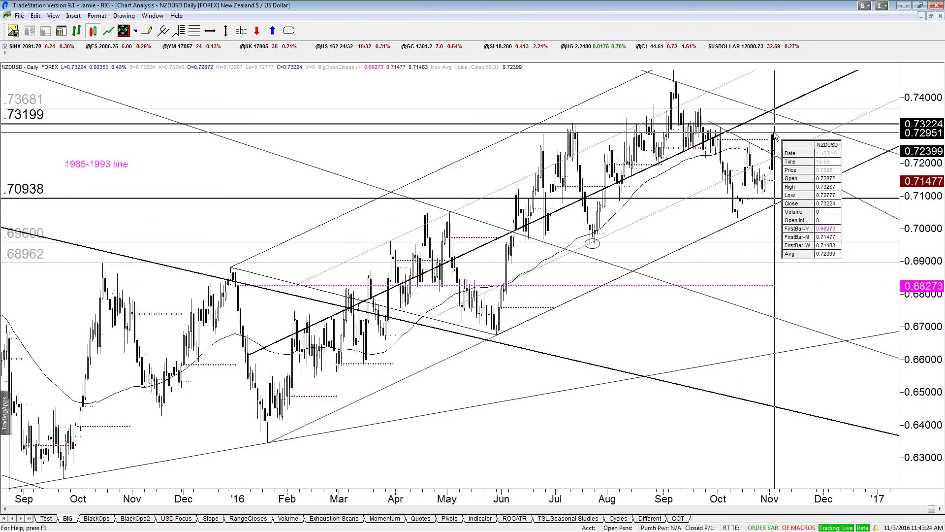
pyautogui.click(679, 140)
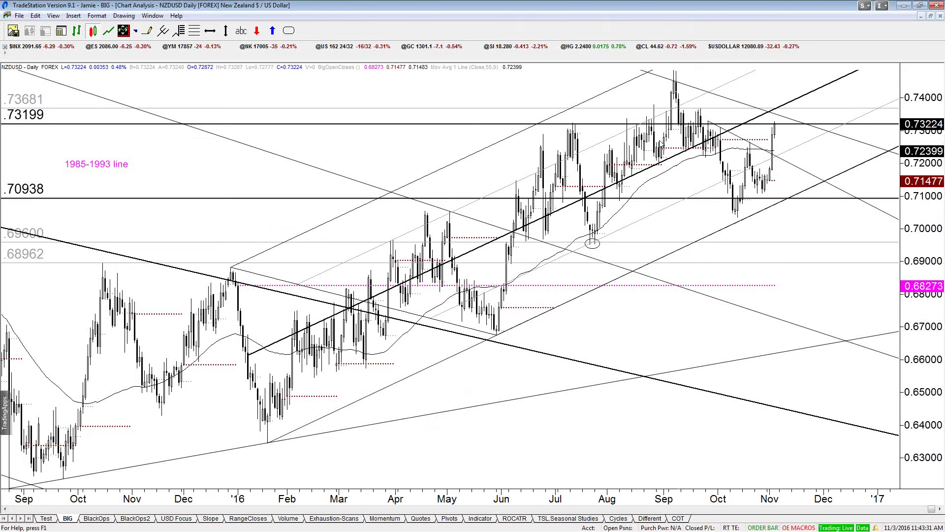
pyautogui.moveTo(703, 326); pyautogui.dragTo(679, 324)
pyautogui.moveTo(574, 321)
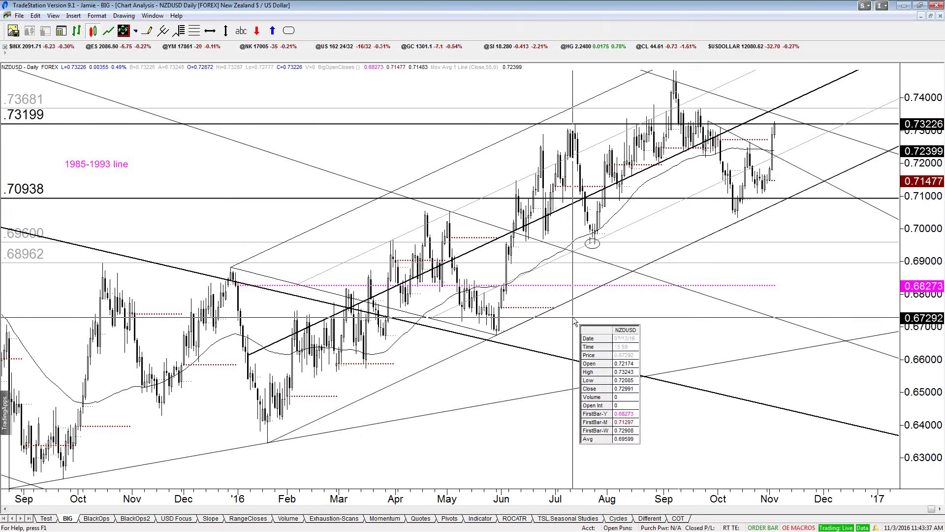
# Step: Widen the NZDUSD bar spacing to focus on December 2015 through November 2016 and read the November 3, 2016 bar's price data
pyautogui.moveTo(573, 318); pyautogui.dragTo(573, 317)
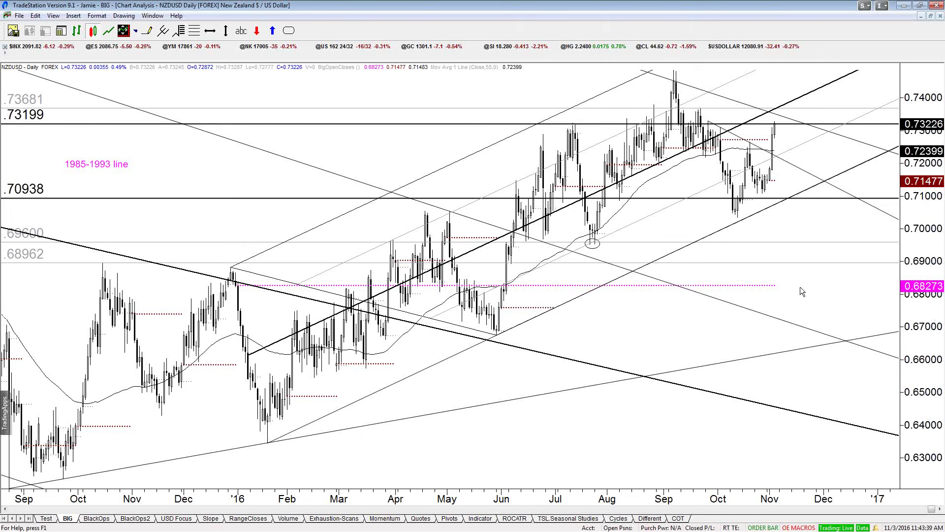
pyautogui.moveTo(783, 225); pyautogui.dragTo(775, 221)
pyautogui.click(776, 223)
pyautogui.click(775, 221)
pyautogui.press('Up')
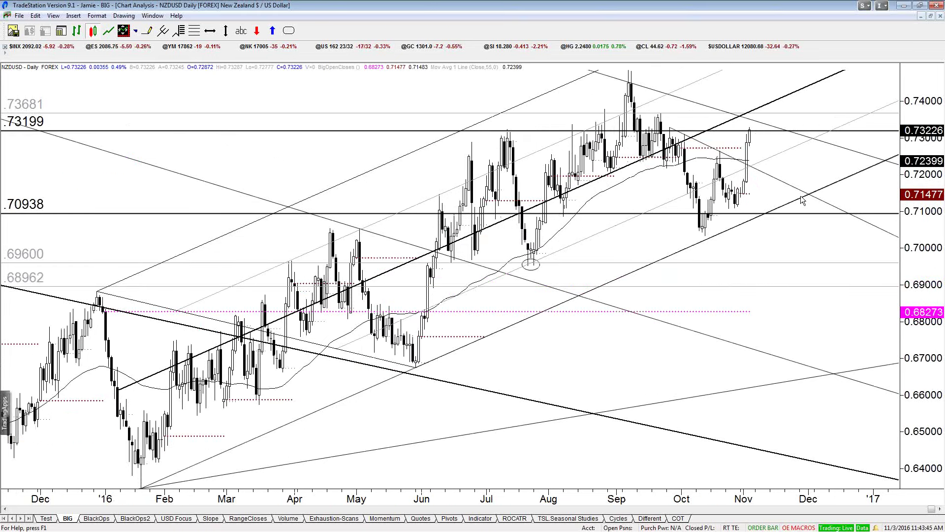
pyautogui.click(761, 251)
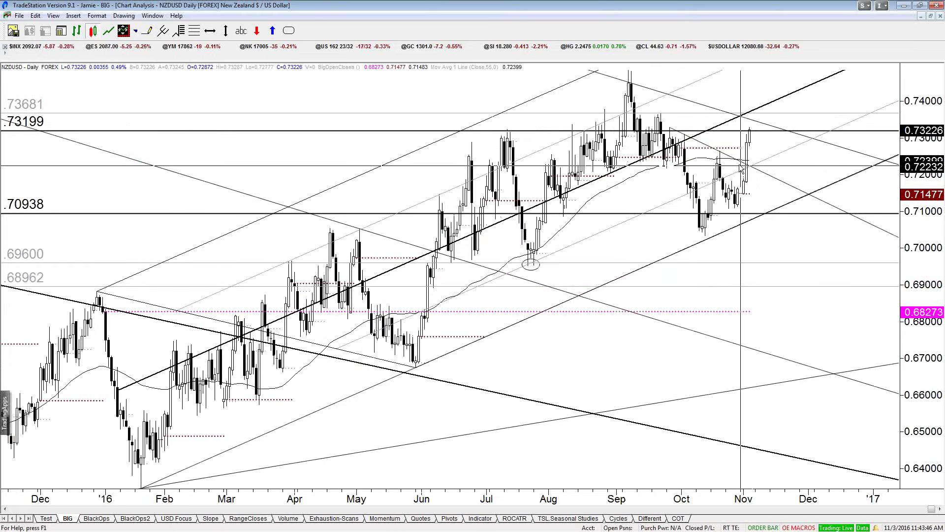
pyautogui.moveTo(747, 111)
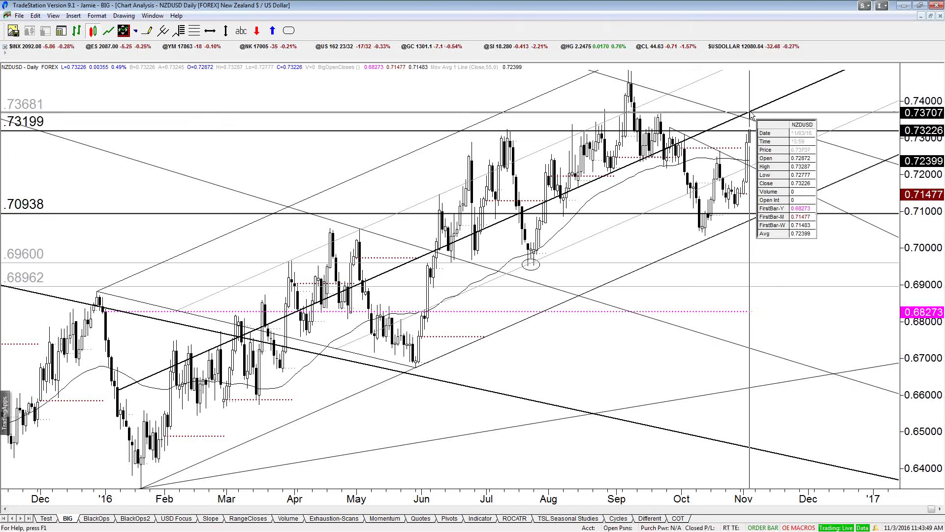
# Step: Examine NZDUSD's September high, the .73681 and .73199 levels and the area beneath the early November bars
pyautogui.click(662, 128)
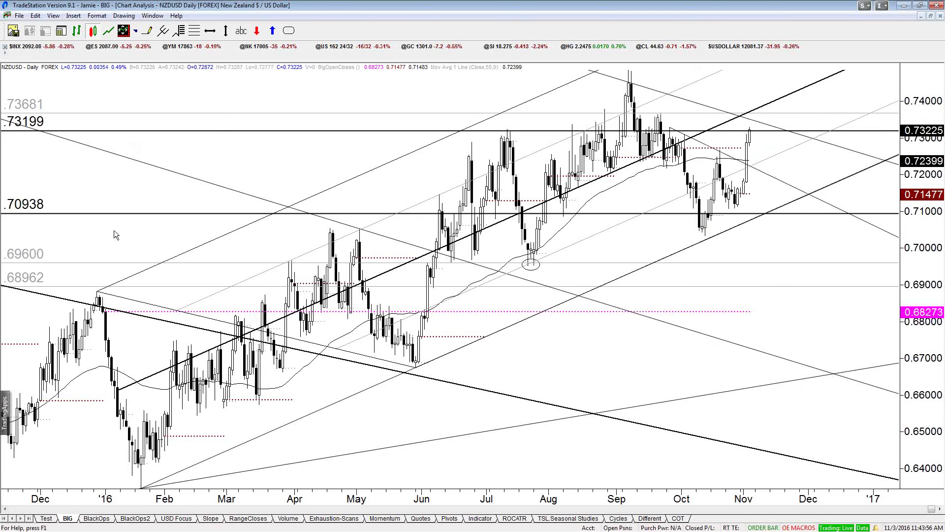
pyautogui.click(665, 78)
pyautogui.moveTo(663, 80)
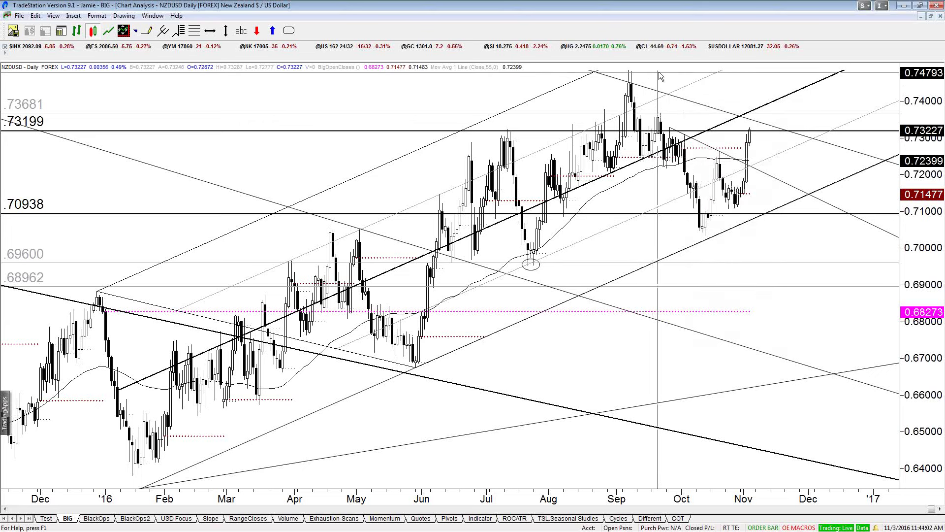
pyautogui.moveTo(659, 71); pyautogui.dragTo(660, 71)
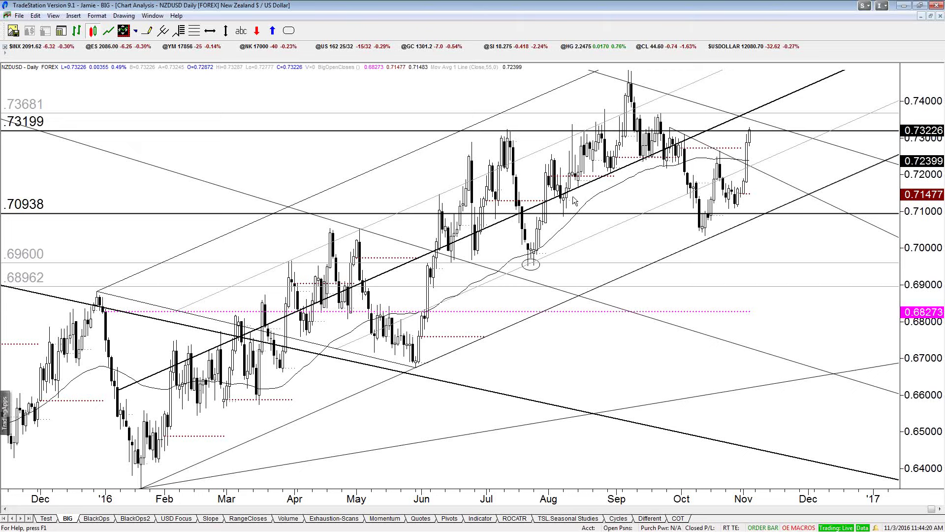
pyautogui.moveTo(574, 200); pyautogui.dragTo(612, 184)
pyautogui.moveTo(754, 93); pyautogui.dragTo(747, 113)
pyautogui.moveTo(760, 86); pyautogui.dragTo(753, 160)
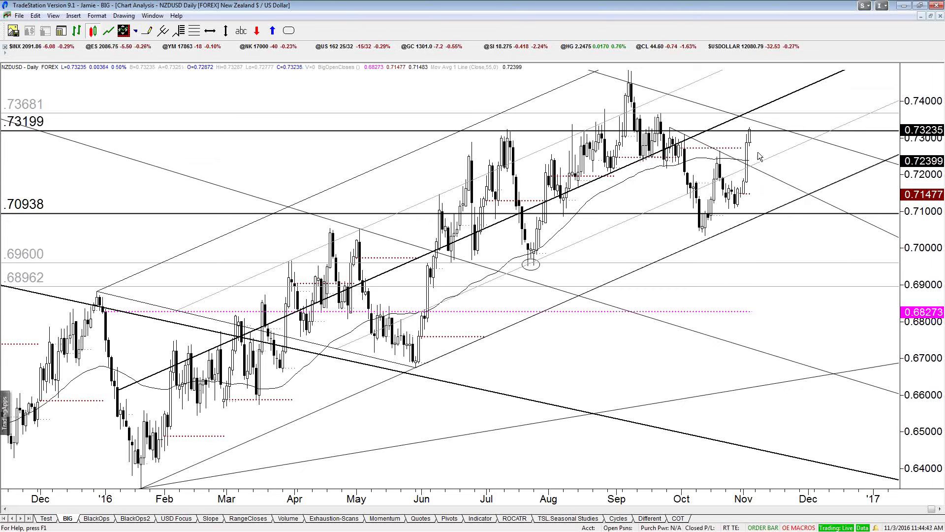
pyautogui.click(758, 152)
pyautogui.moveTo(756, 153); pyautogui.dragTo(758, 166)
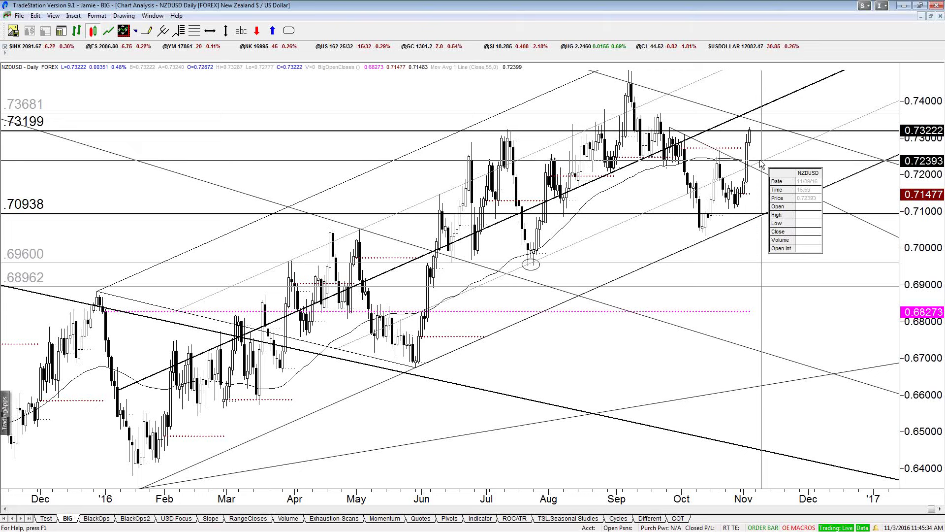
pyautogui.moveTo(760, 161); pyautogui.dragTo(758, 161)
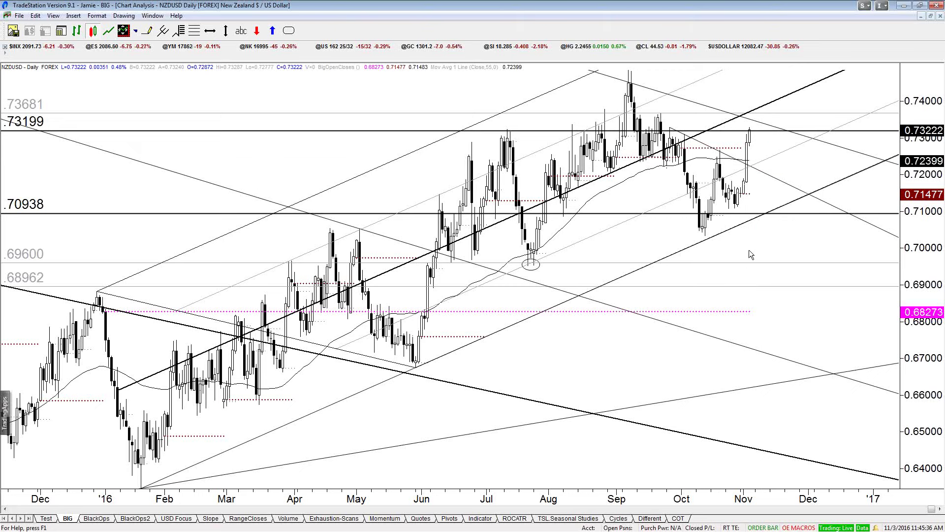
pyautogui.moveTo(749, 250); pyautogui.dragTo(750, 251)
# Step: Restore the tiled chart layout and maximize the USDCAD daily chart
pyautogui.hotkey('ctrl', 'F5')
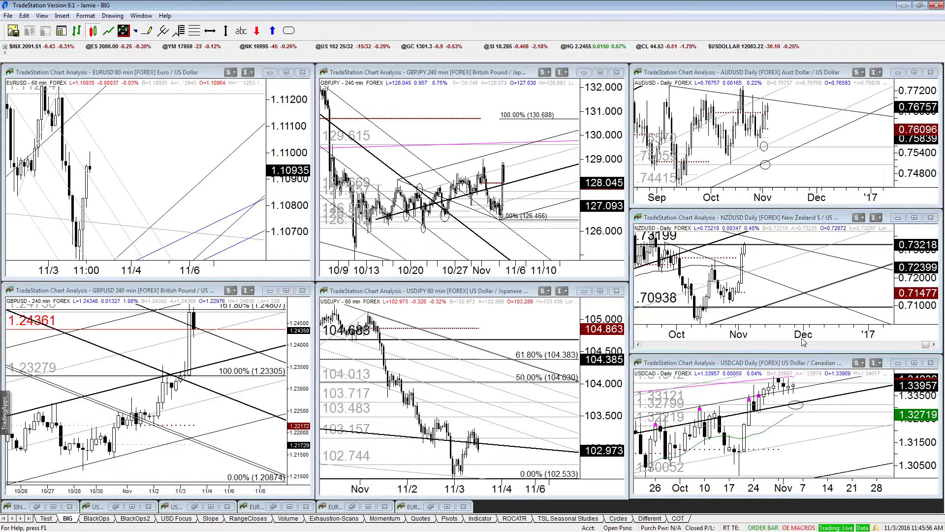
pyautogui.doubleClick(786, 364)
pyautogui.click(794, 254)
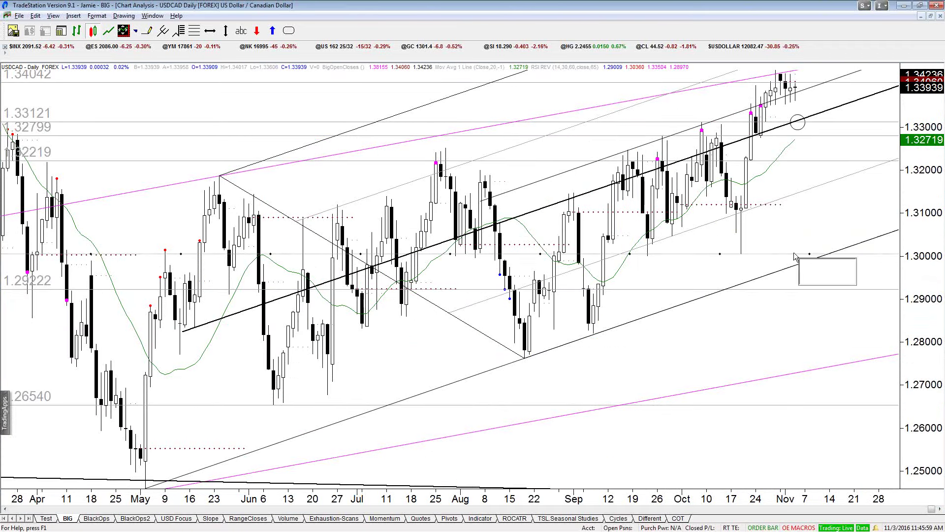
# Step: Compress the USDCAD daily chart to span March through November 2016 and examine price against its rising channel lines
pyautogui.moveTo(795, 226); pyautogui.dragTo(758, 231)
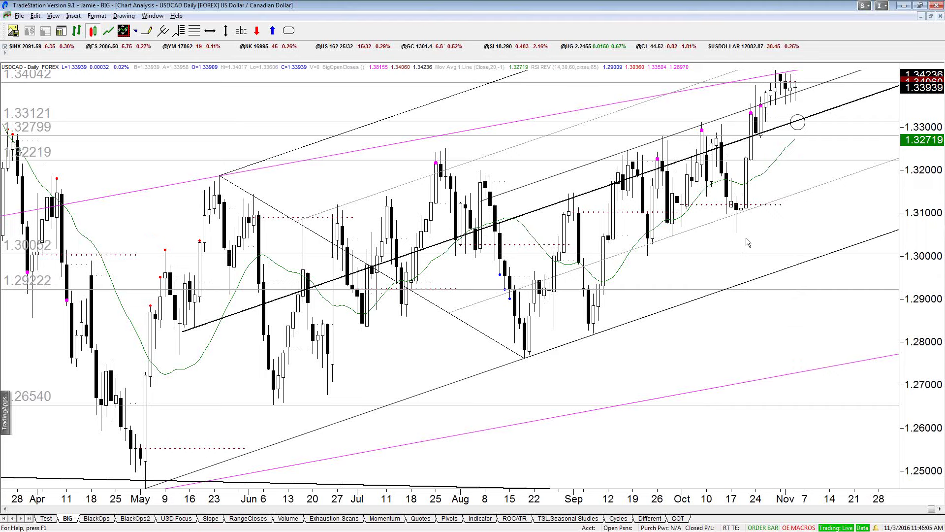
pyautogui.press('Down')
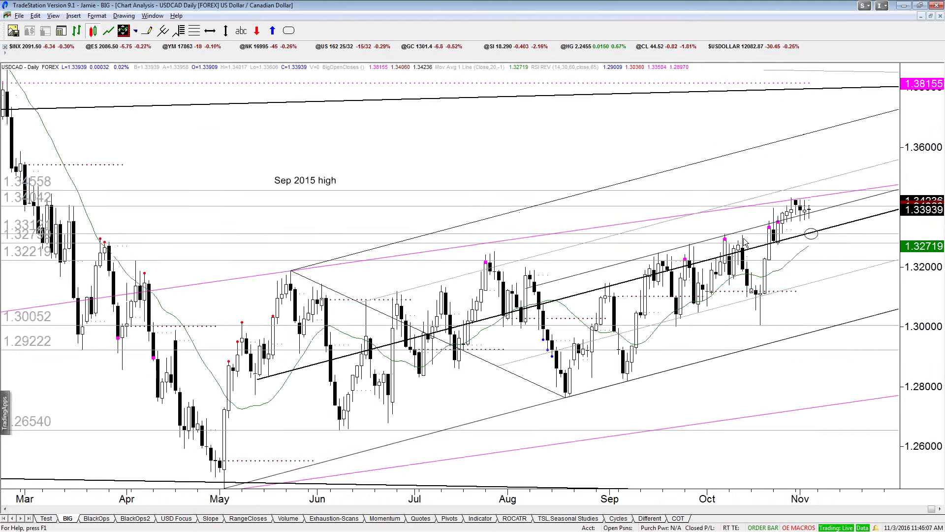
pyautogui.click(810, 297)
pyautogui.moveTo(808, 298); pyautogui.dragTo(807, 297)
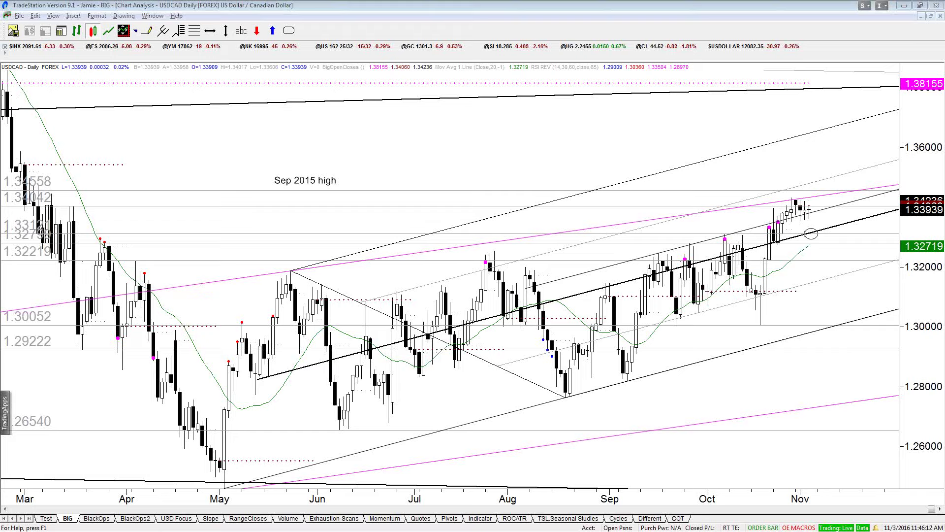
# Step: Switch to TradingView in the browser and replace the AUDUSD chart with USOIL, Crude Oil (WTI) from FXCM
pyautogui.hotkey('alt', 'Tab')
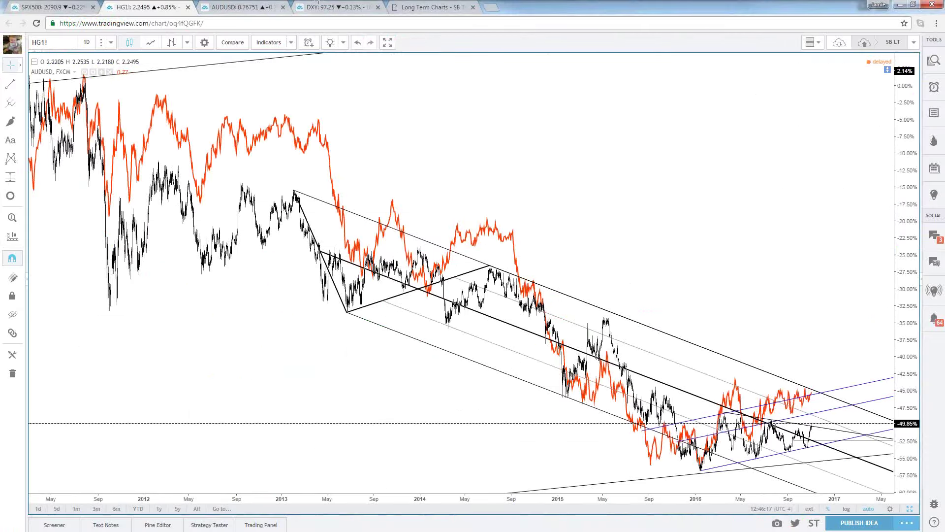
pyautogui.click(236, 7)
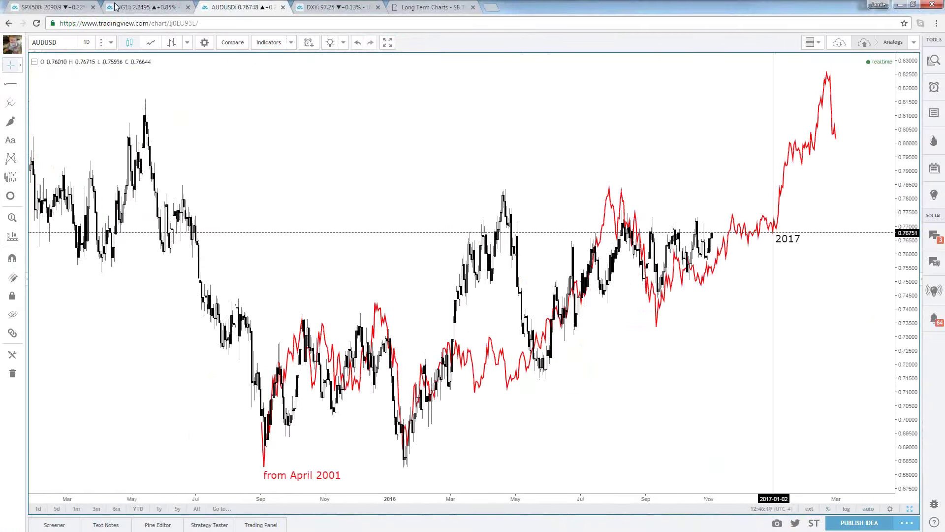
pyautogui.click(138, 7)
pyautogui.click(244, 7)
pyautogui.click(325, 5)
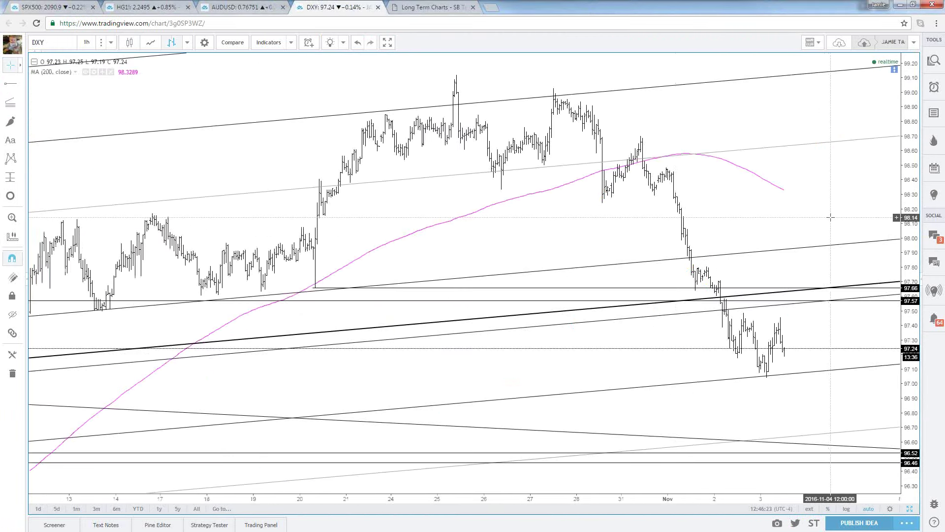
pyautogui.click(262, 6)
pyautogui.write('USOIL')
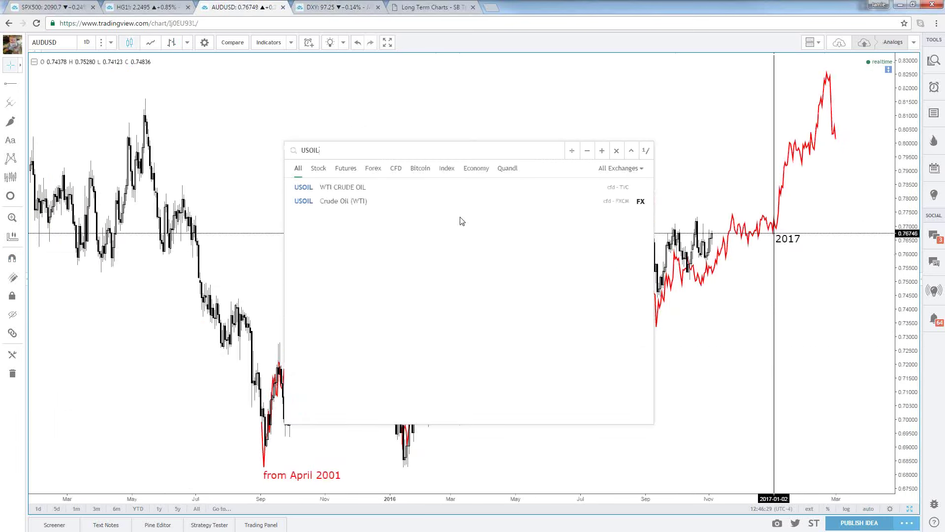
pyautogui.press('Down')
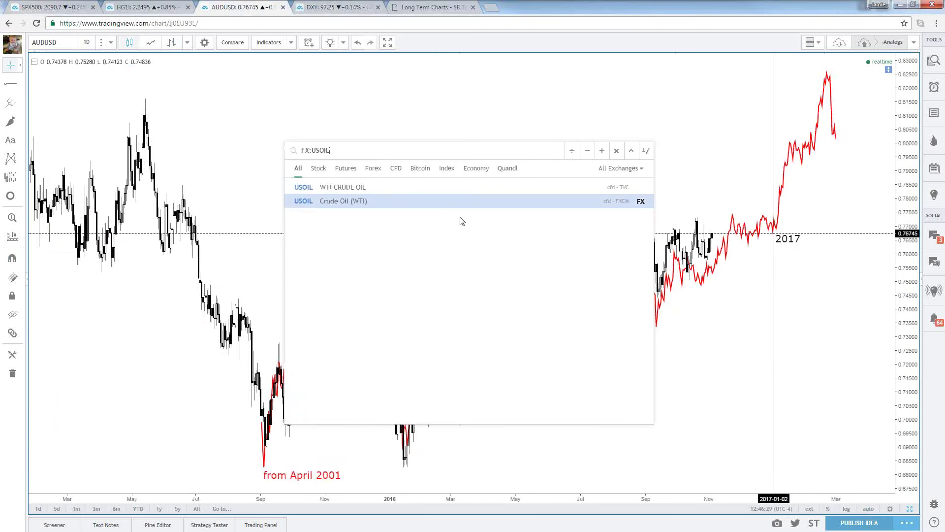
pyautogui.press('Return')
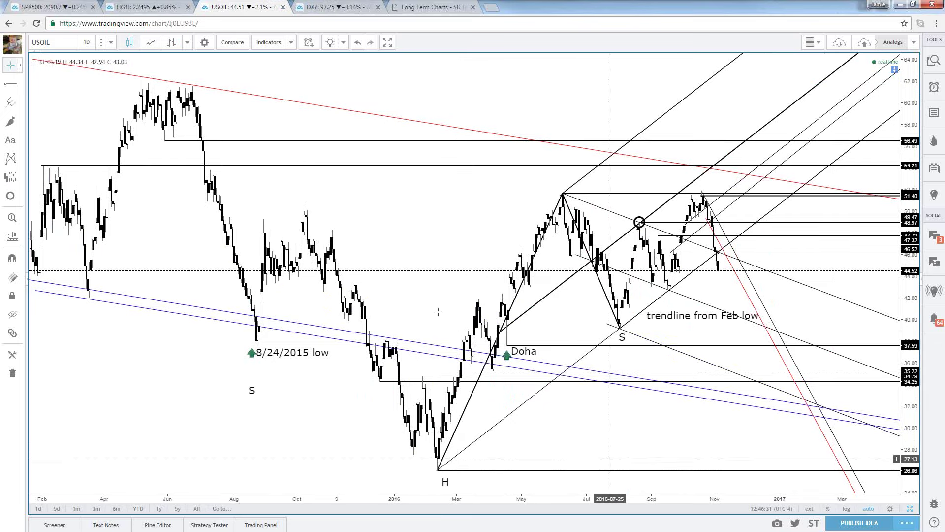
# Step: Set the USOIL chart interval to 240 minutes and examine price against the trendline from the February low
pyautogui.write('240')
pyautogui.press('Return')
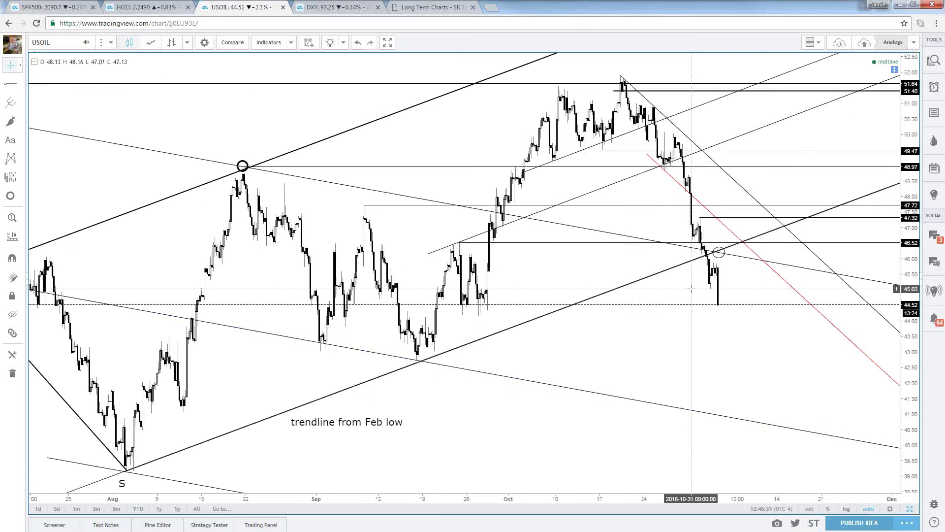
pyautogui.scroll(-1, 709, 300)
pyautogui.scroll(-1, 738, 320)
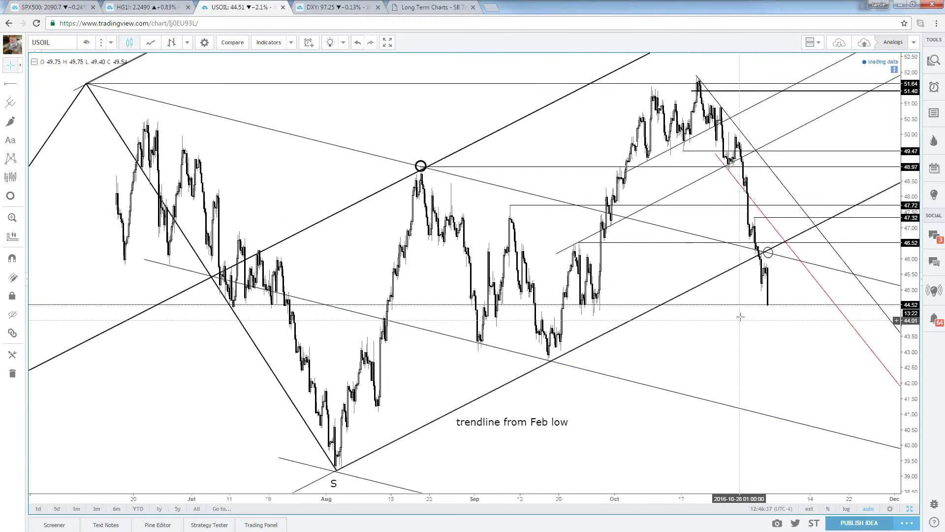
pyautogui.scroll(-1, 731, 325)
pyautogui.scroll(-4, 731, 331)
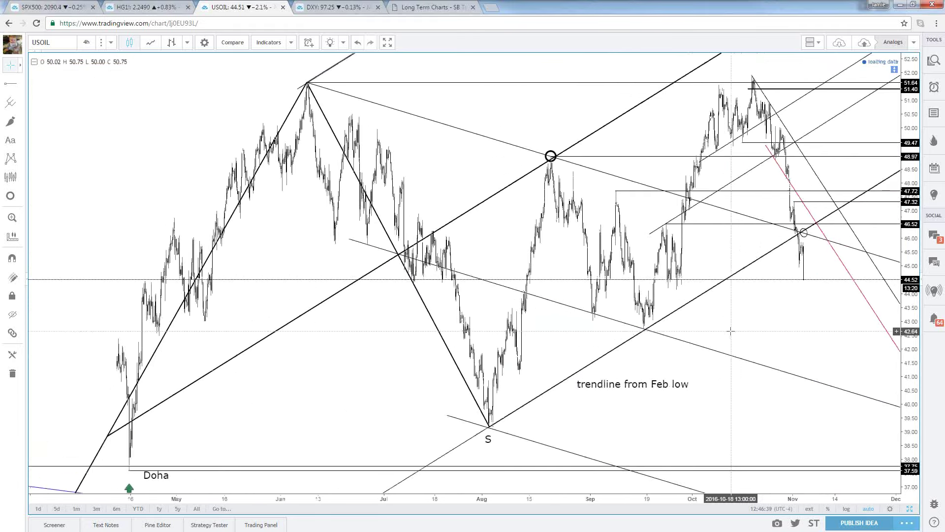
pyautogui.scroll(4, 808, 274)
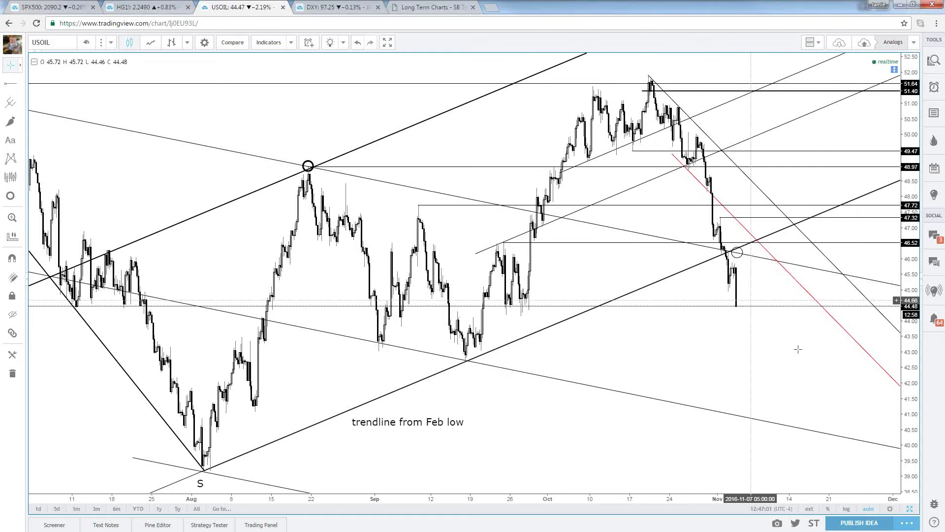
# Step: Set the USOIL chart interval to 60 minutes and examine the September through November price action around the circled trendline crossing
pyautogui.write('60')
pyautogui.press('Return')
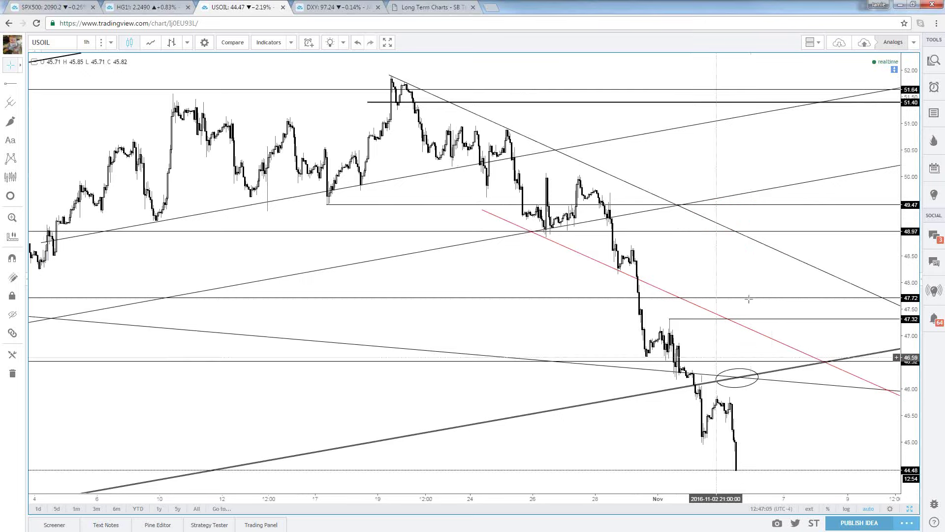
pyautogui.scroll(-3, 772, 401)
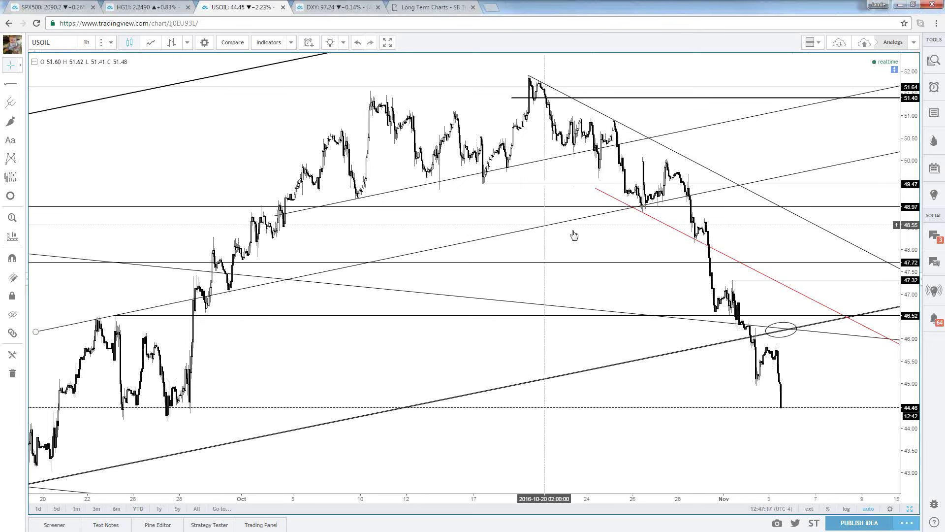
pyautogui.scroll(-3, 545, 230)
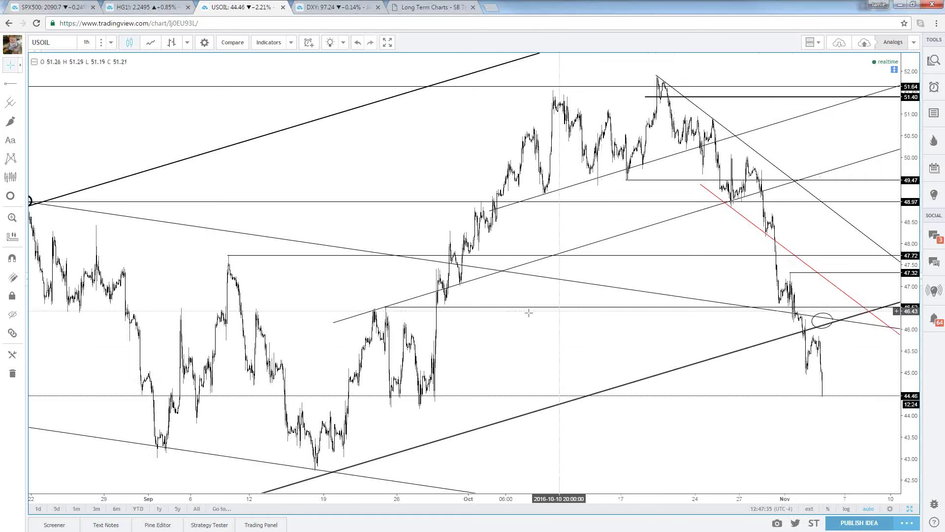
pyautogui.scroll(1, 487, 339)
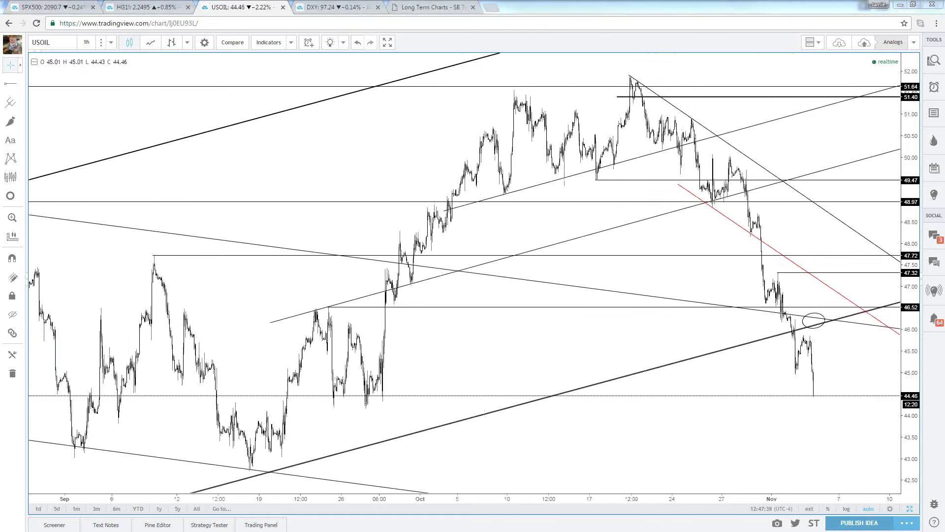
# Step: Open the Seasonality Charts page on the SB Trade Desk site and enlarge the crude oil seasonality chart
pyautogui.click(454, 6)
pyautogui.scroll(15, 420, 89)
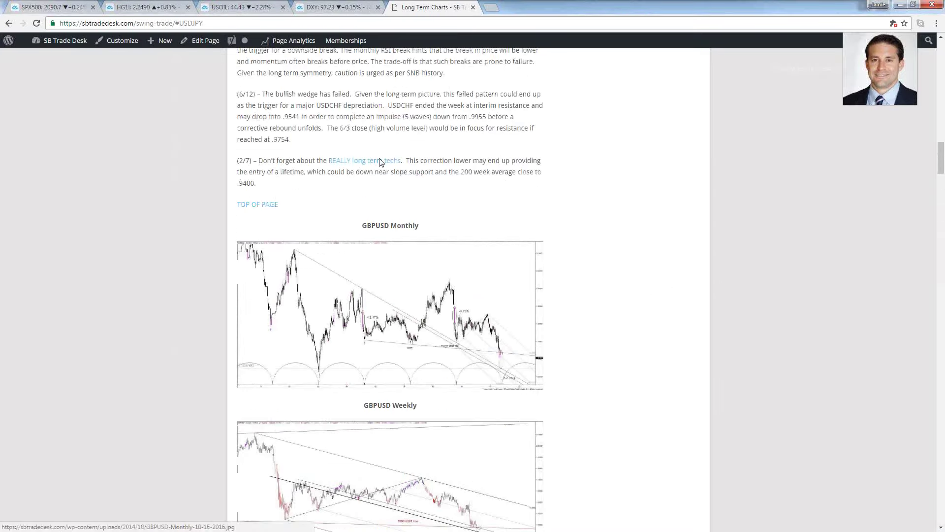
pyautogui.scroll(7, 420, 89)
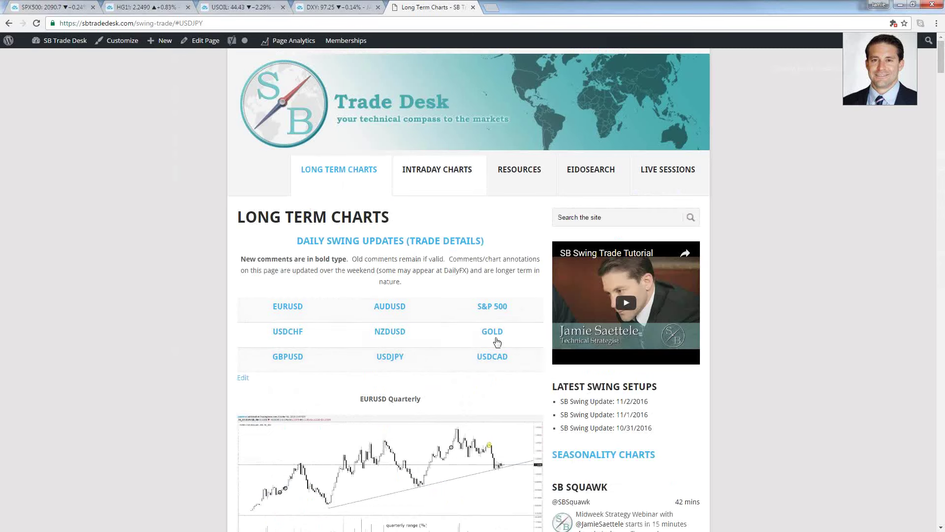
pyautogui.click(612, 457)
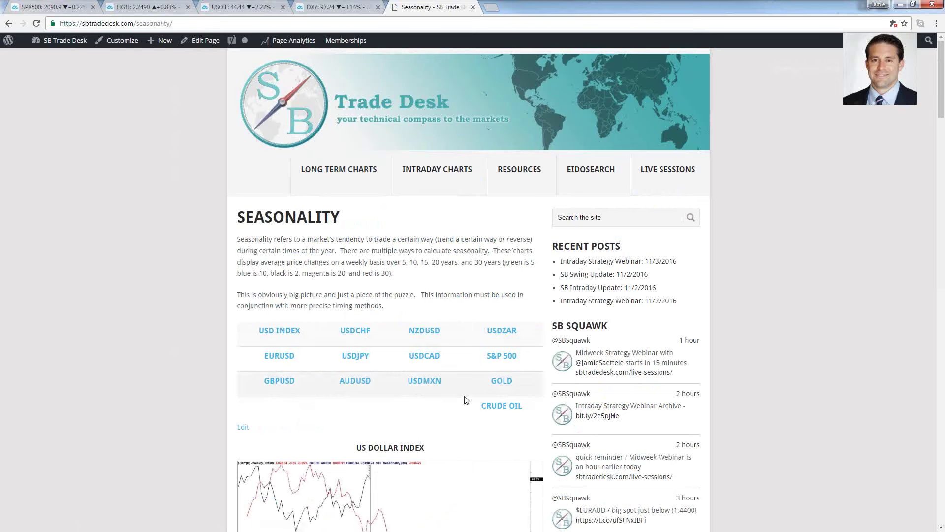
pyautogui.click(483, 405)
pyautogui.click(427, 264)
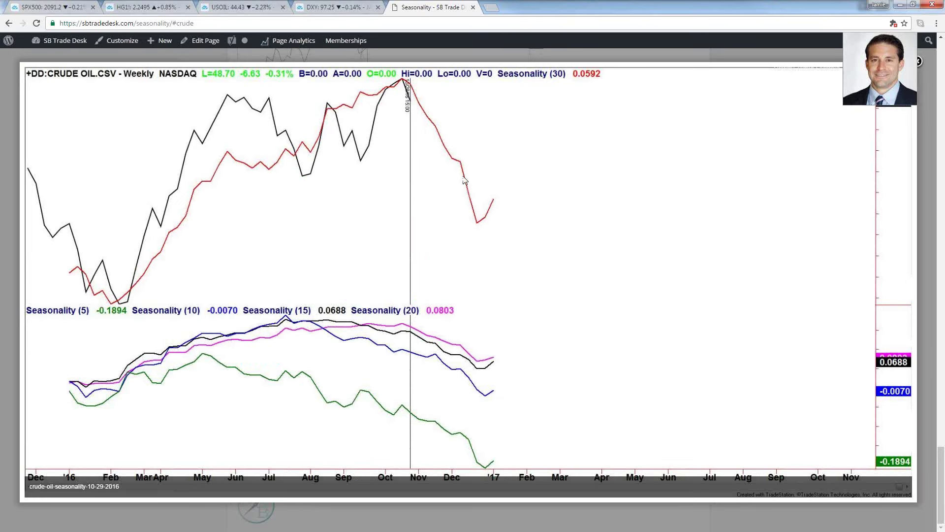
# Step: Close the enlarged crude oil seasonality chart and switch to TradeStation to leave the maximized USDCAD chart
pyautogui.click(589, 217)
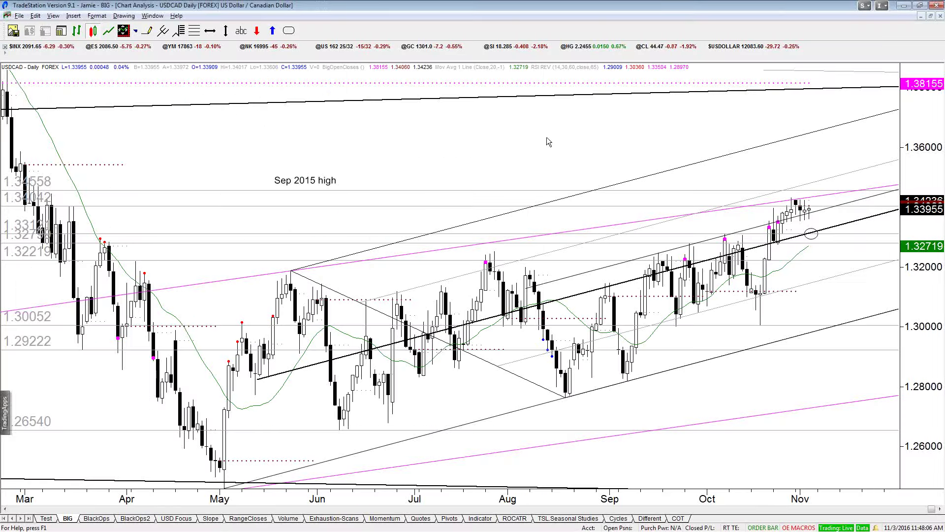
pyautogui.hotkey('ctrl', 'F5')
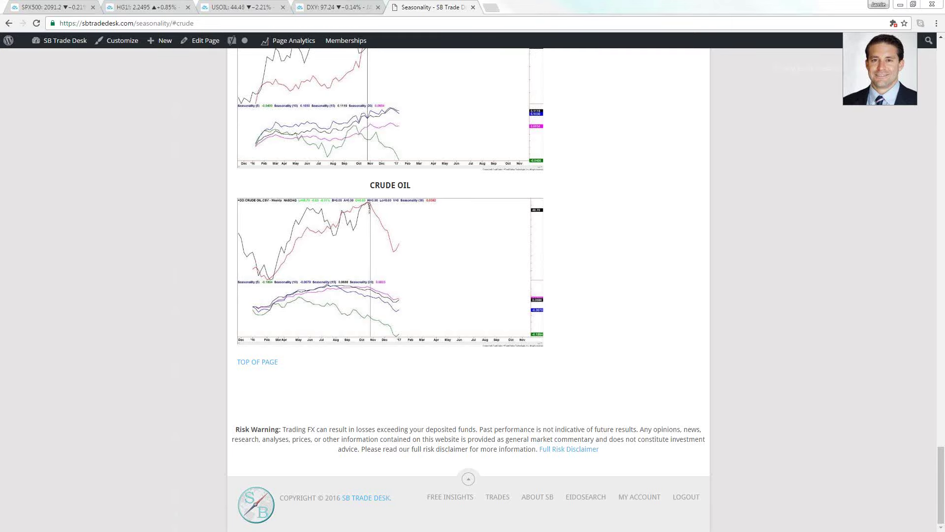
# Step: Switch back to the USOIL chart in TradingView and set its interval to 240 minutes
pyautogui.click(202, 5)
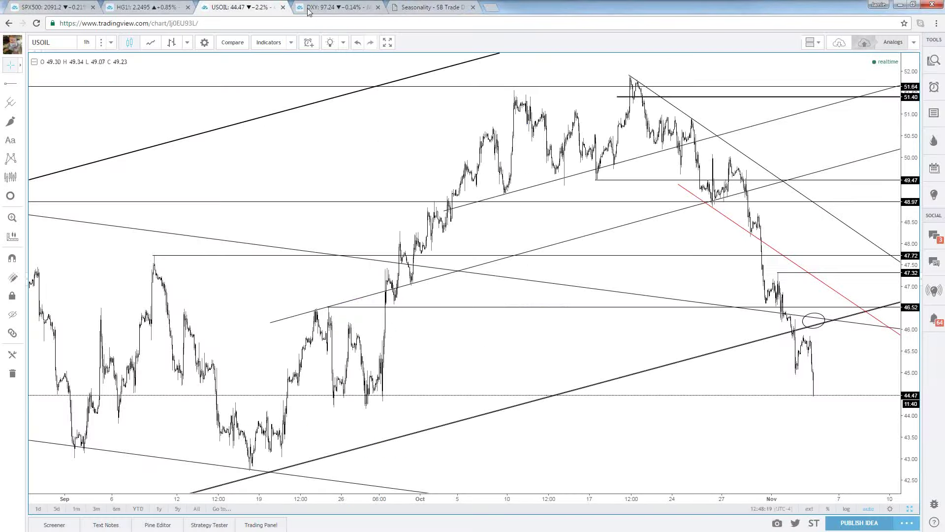
pyautogui.scroll(-5, 837, 354)
pyautogui.write('240')
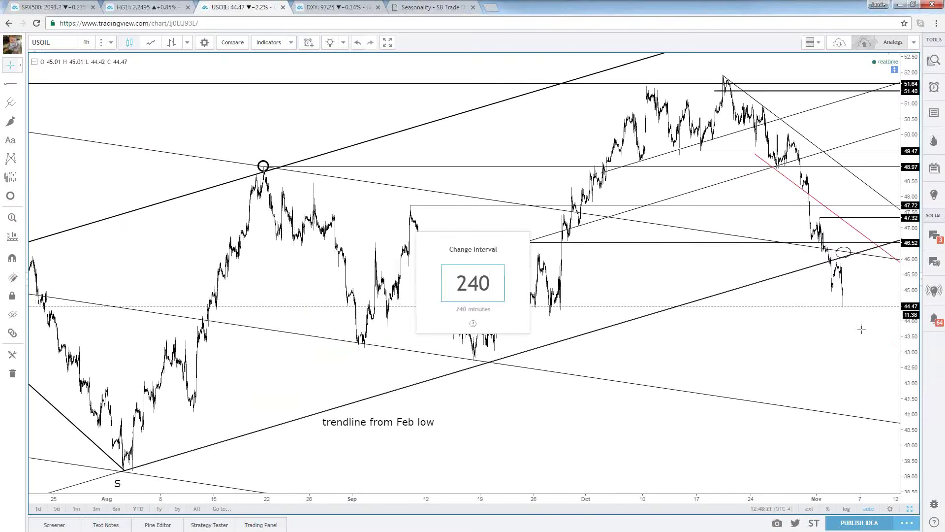
pyautogui.press('Return')
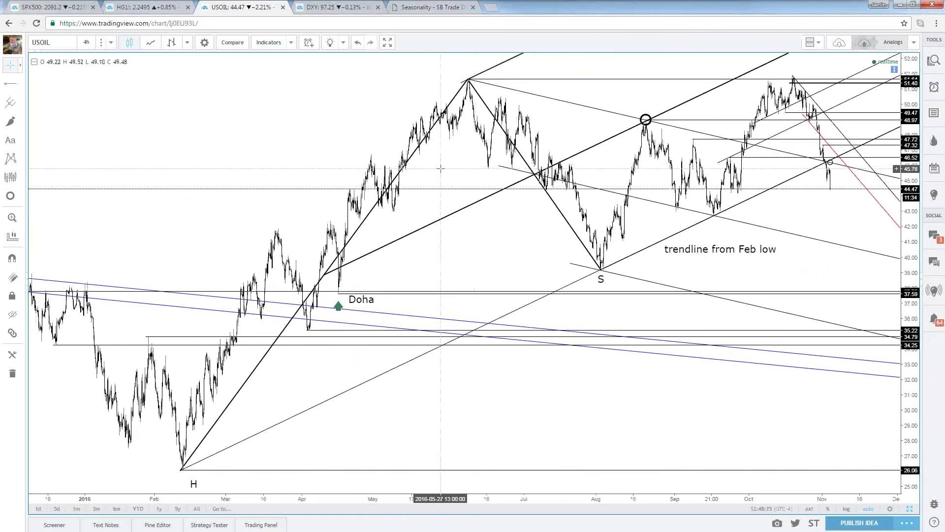
# Step: Examine USOIL price around the circled trendline crossing, from the October decline back to the early 2015 lows
pyautogui.scroll(4, 796, 260)
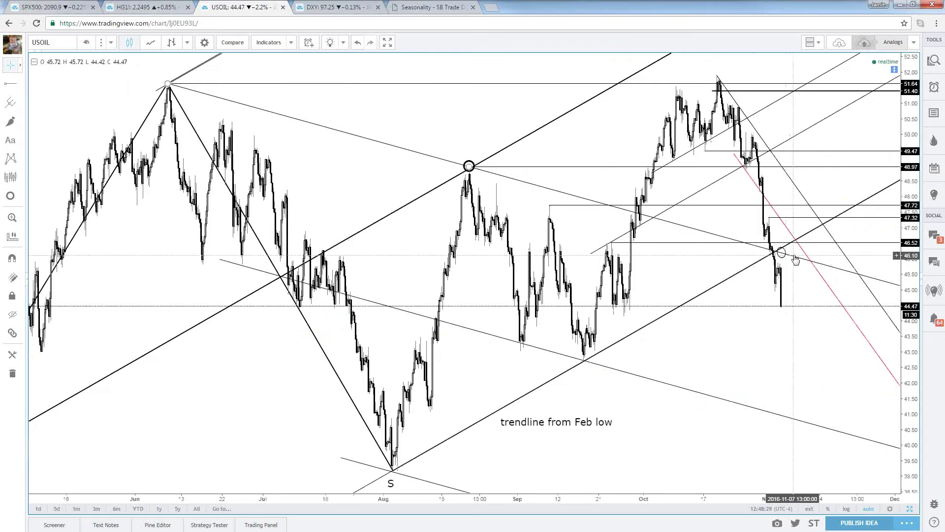
pyautogui.scroll(4, 796, 260)
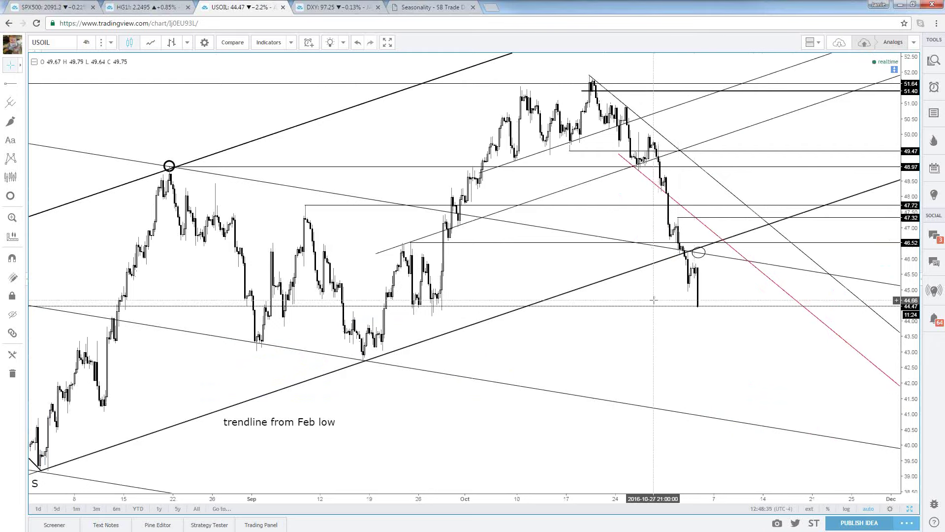
pyautogui.scroll(2, 654, 300)
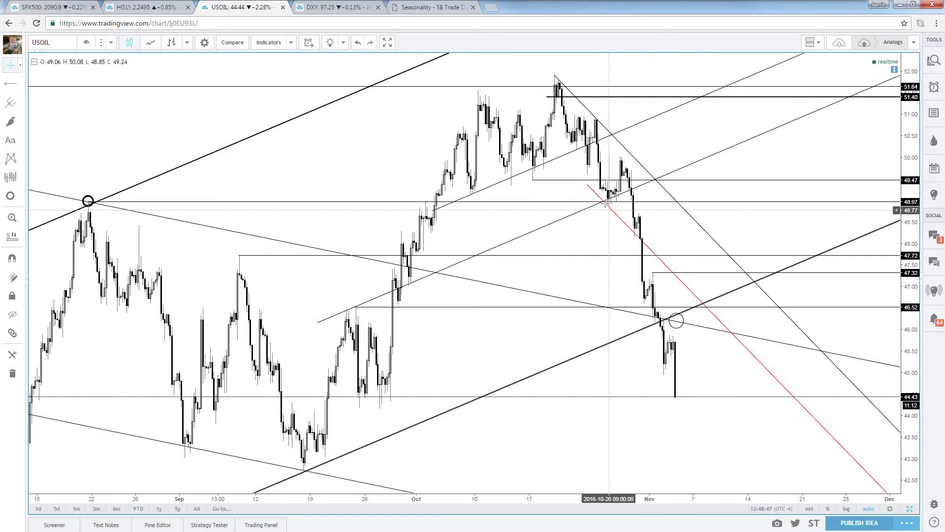
pyautogui.scroll(1, 580, 236)
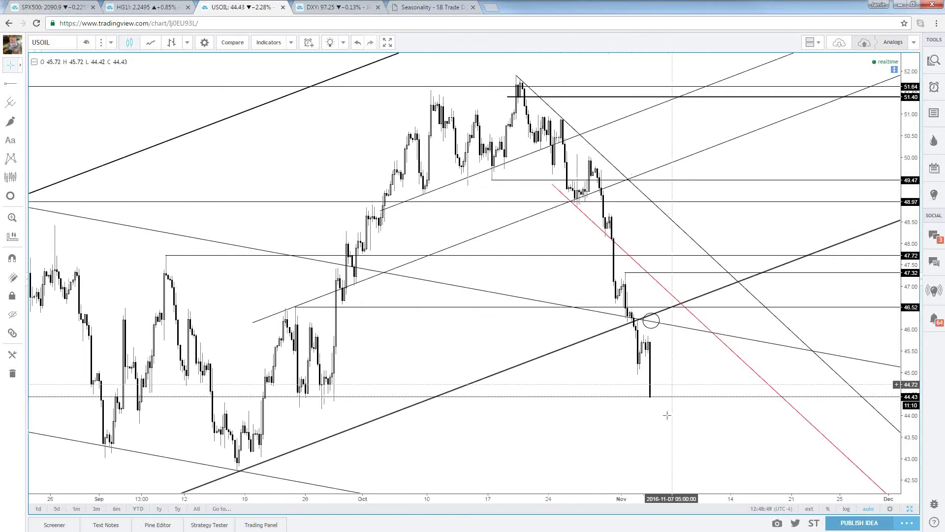
pyautogui.scroll(-3, 688, 371)
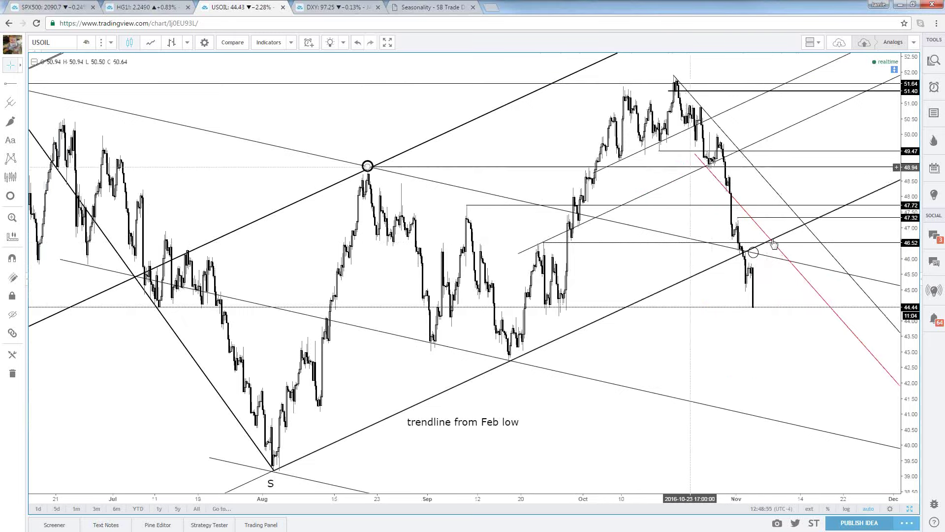
pyautogui.scroll(5, 713, 174)
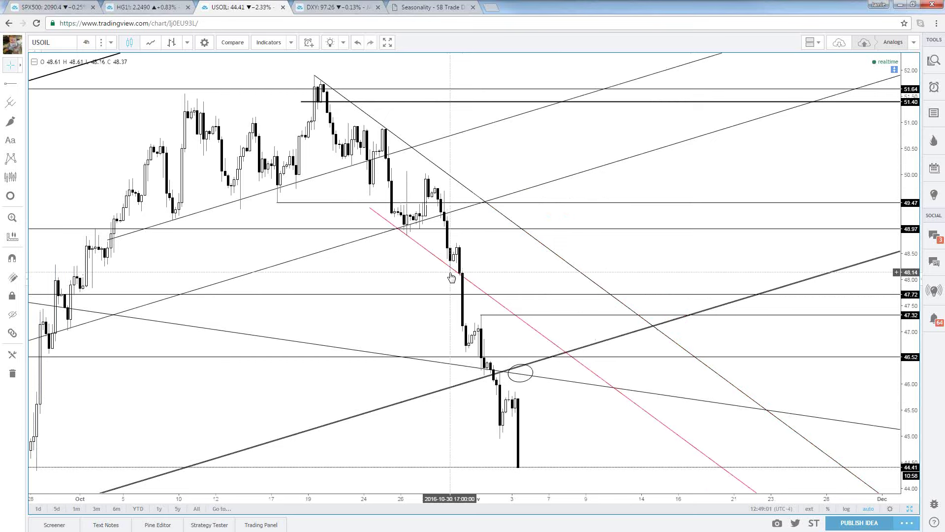
pyautogui.scroll(-5, 451, 276)
pyautogui.scroll(-1, 451, 277)
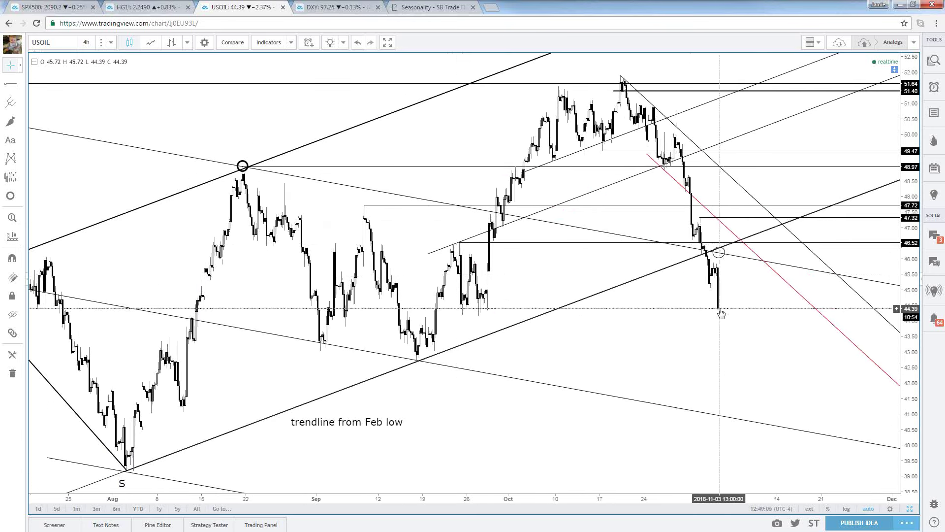
pyautogui.scroll(-1, 765, 325)
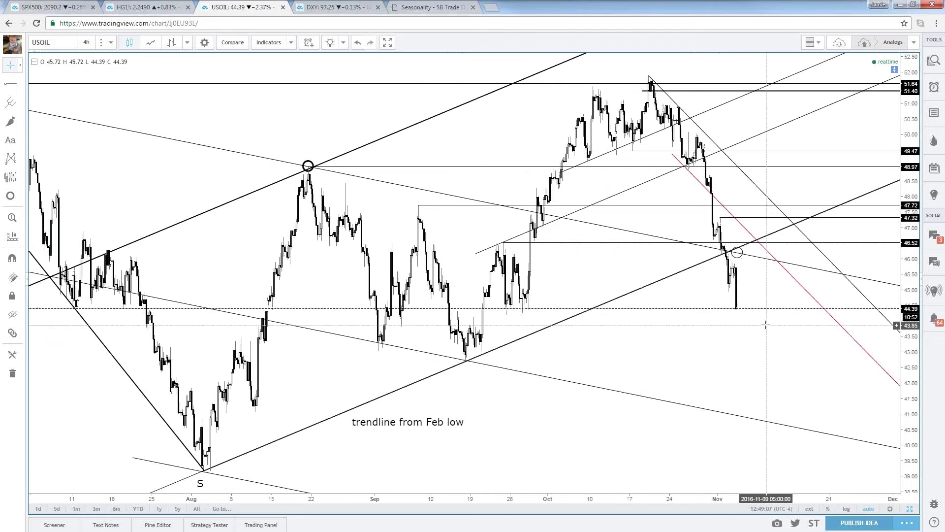
pyautogui.scroll(-1, 765, 325)
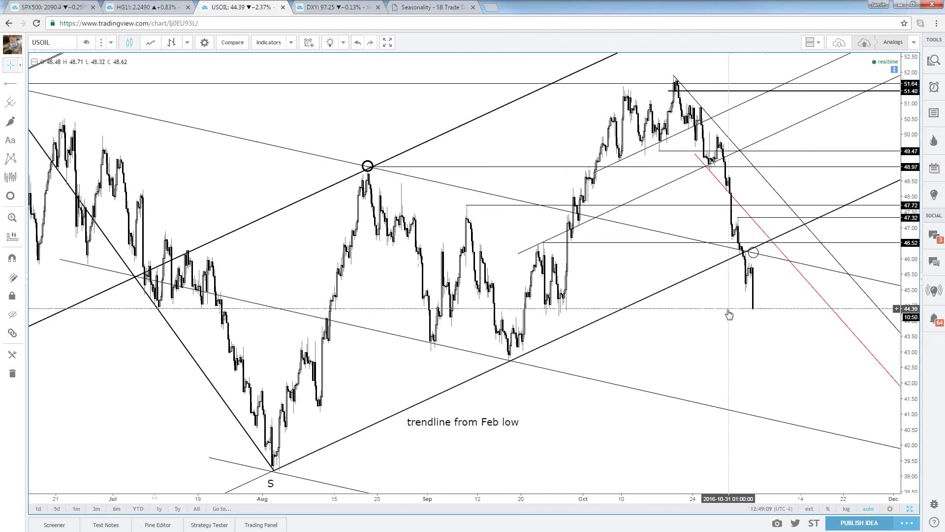
pyautogui.scroll(-2, 719, 319)
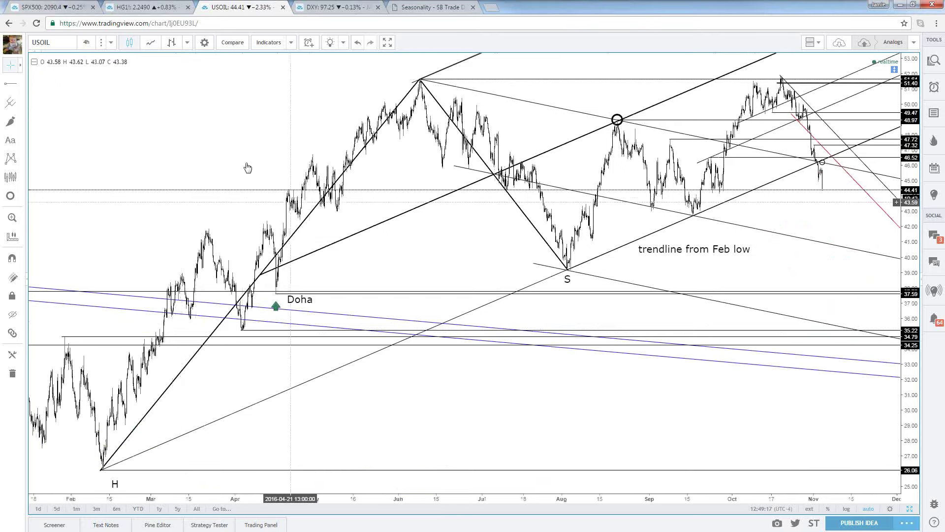
pyautogui.scroll(-3, 287, 202)
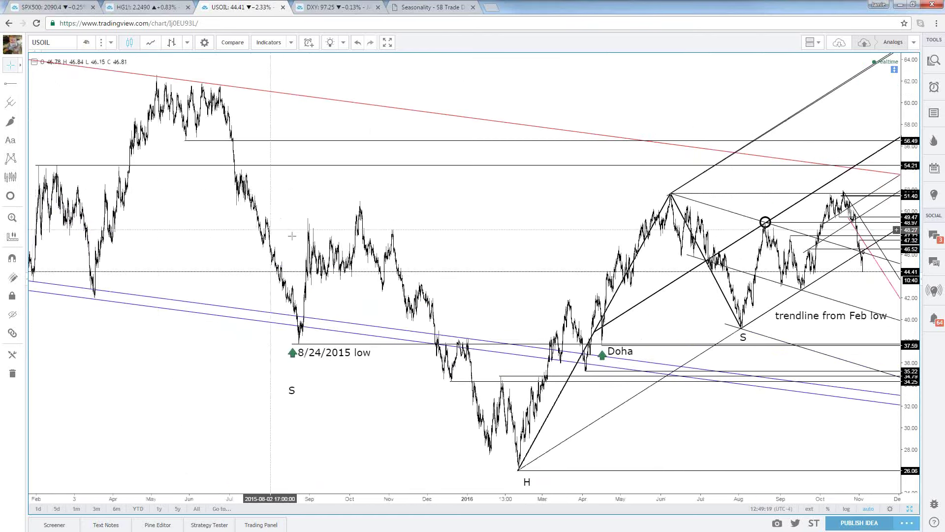
pyautogui.scroll(-1, 300, 246)
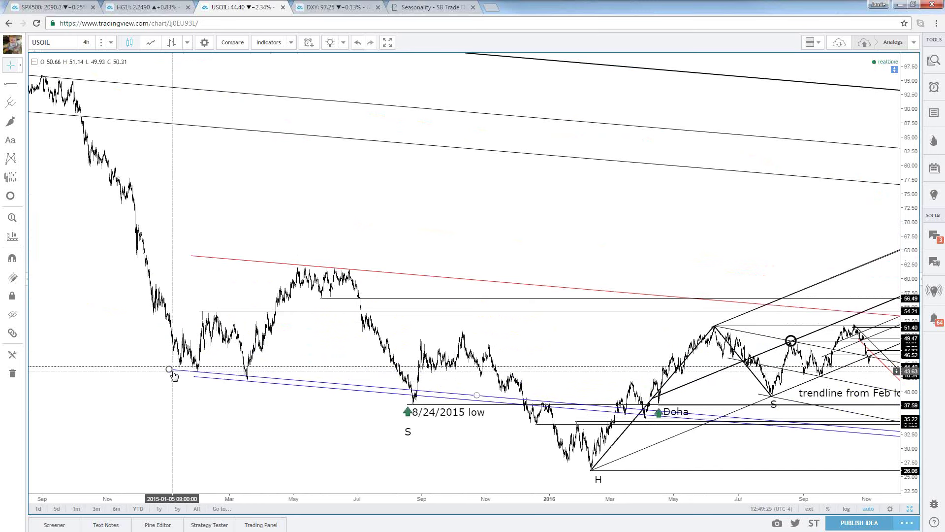
# Step: Set the USOIL chart to the daily interval and, with magnet mode on, place a horizontal ray from the early 2015 low at 43.56
pyautogui.write('1D')
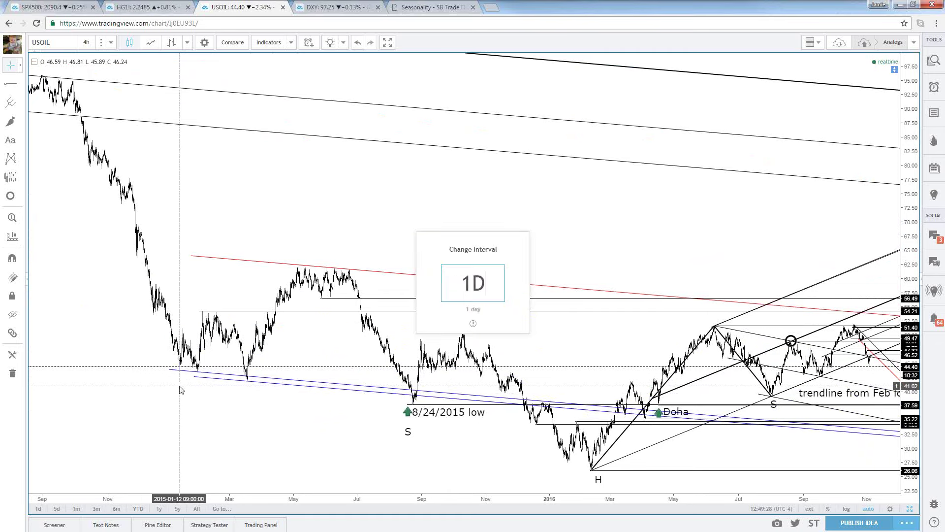
pyautogui.press('Return')
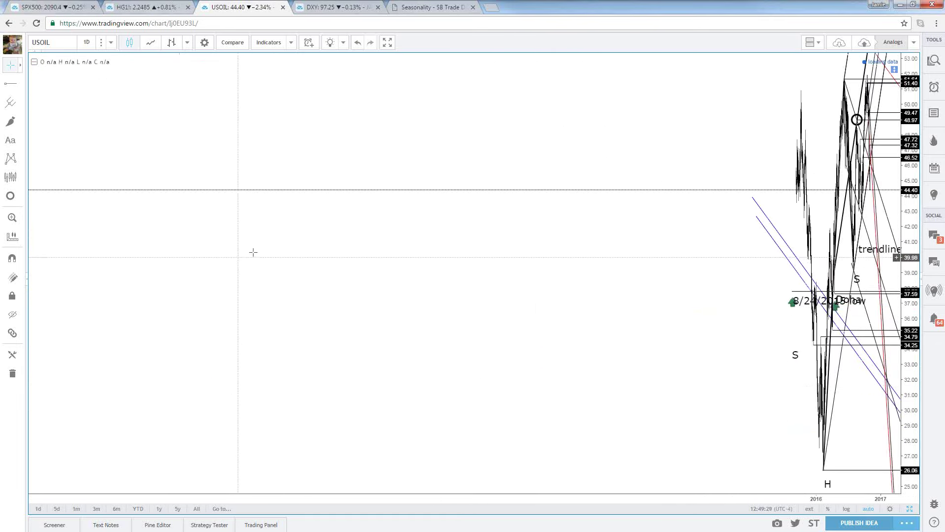
pyautogui.scroll(10, 254, 250)
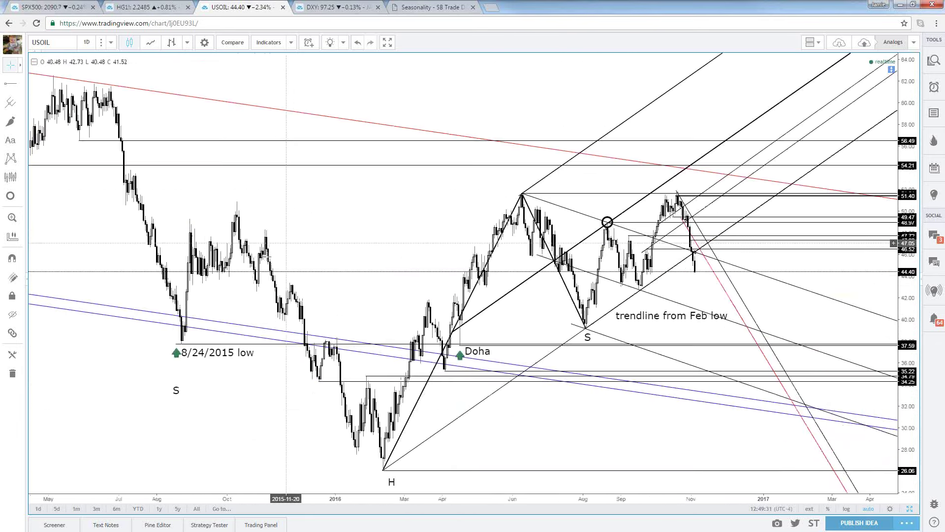
pyautogui.scroll(3, 287, 260)
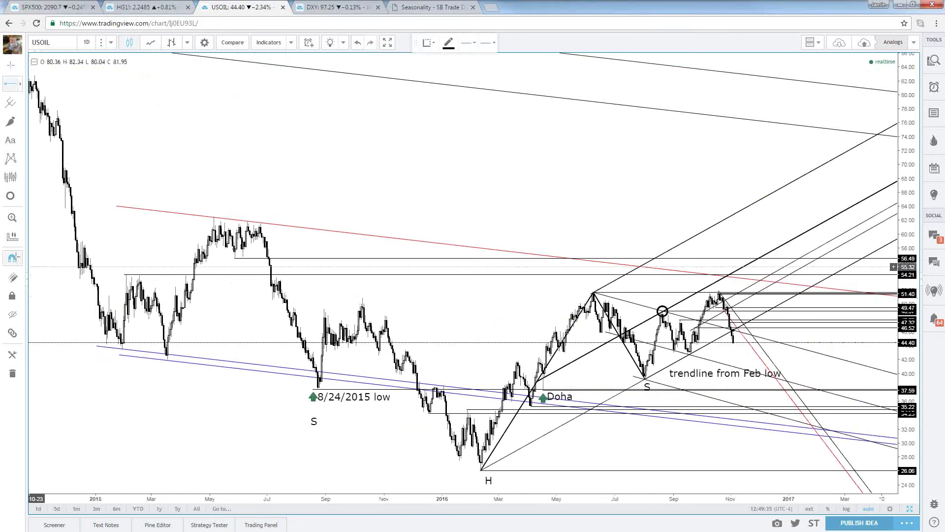
pyautogui.click(121, 359)
pyautogui.click(129, 384)
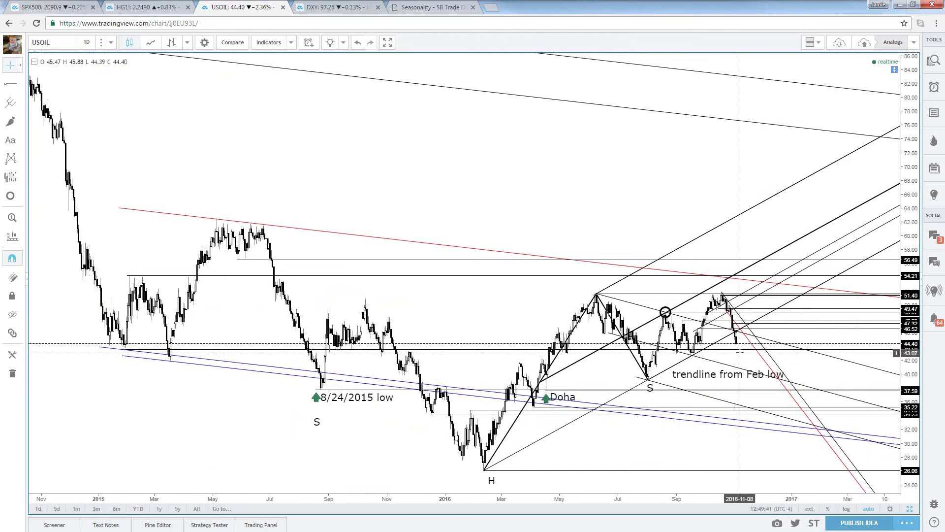
# Step: Place another horizontal ray from the March 2015 low and move it to the September 2016 low at 42.72
pyautogui.click(14, 86)
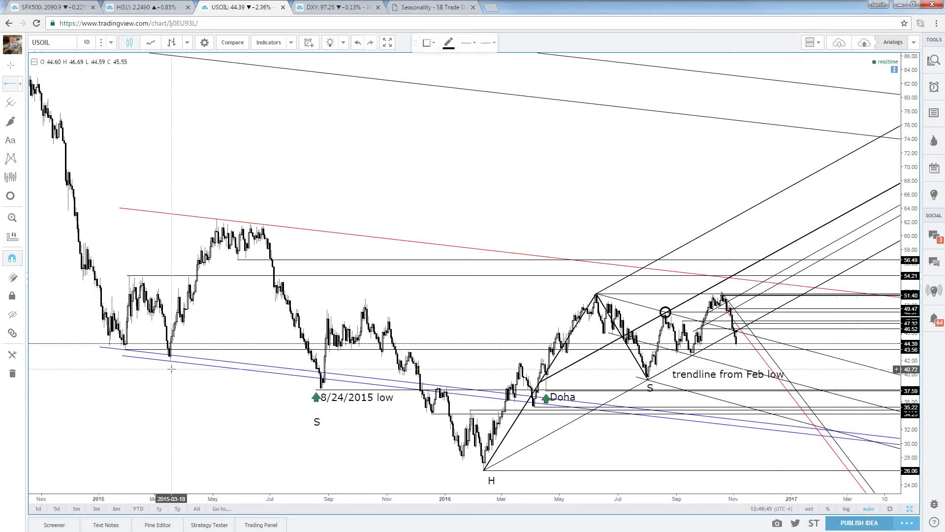
pyautogui.click(170, 360)
pyautogui.doubleClick(158, 401)
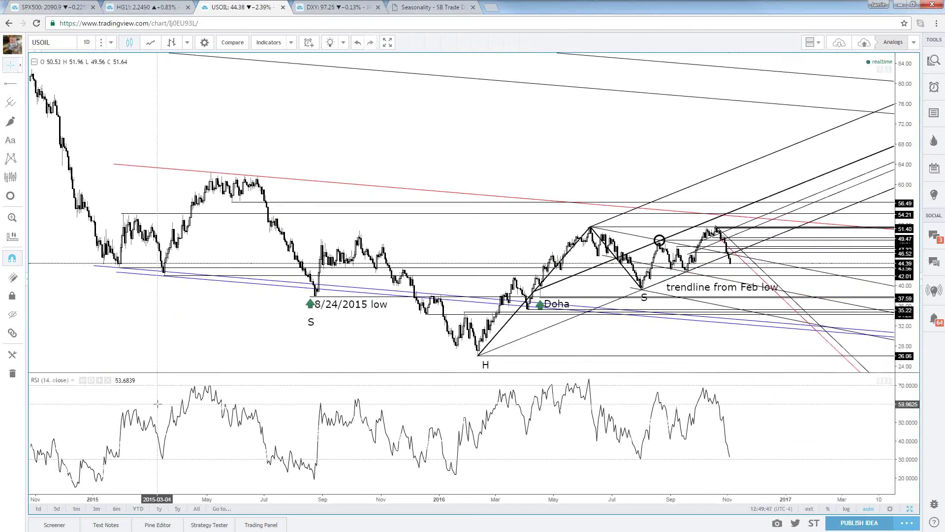
pyautogui.doubleClick(171, 360)
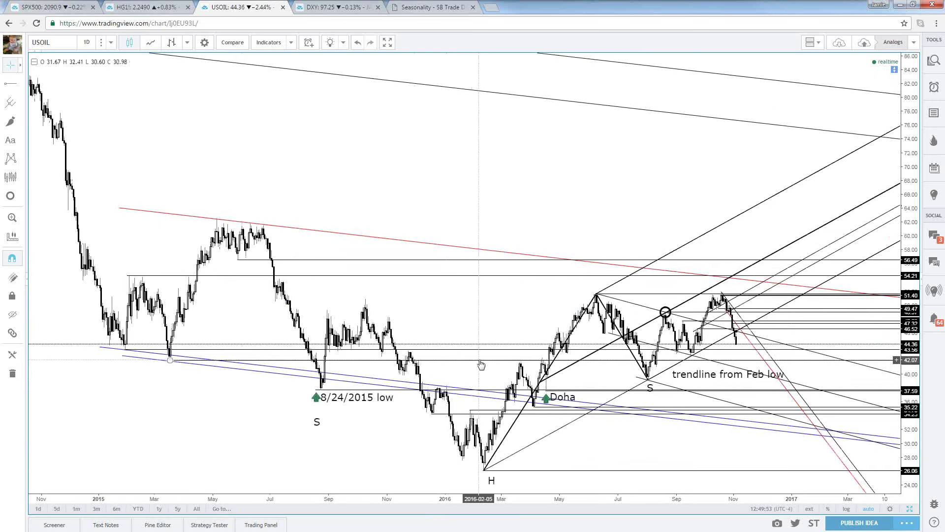
pyautogui.moveTo(480, 363); pyautogui.dragTo(173, 365)
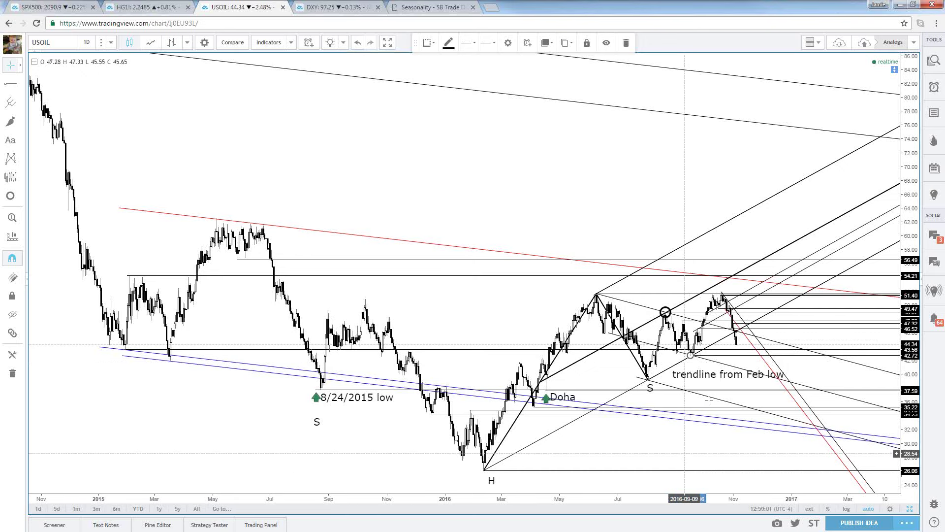
pyautogui.click(688, 451)
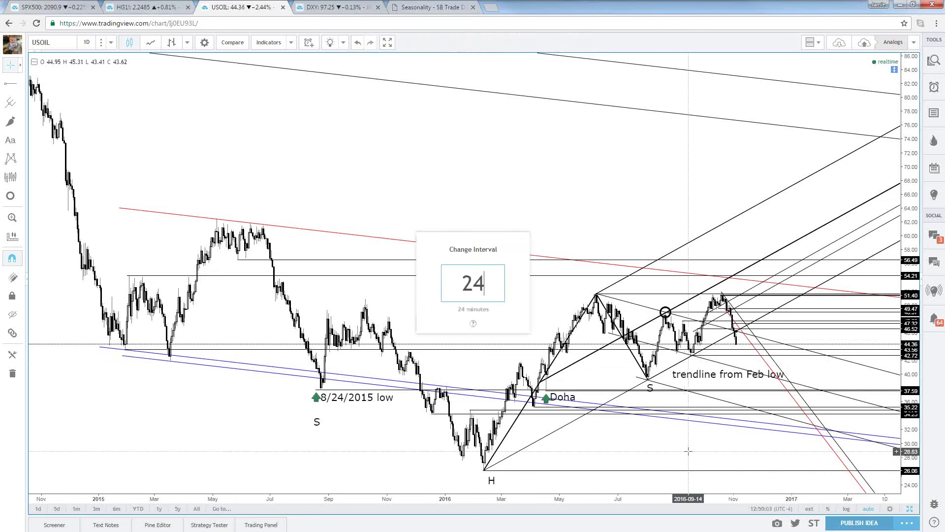
# Step: Set the chart interval to 240 minutes and change the style of the pitchfork from the February 2016 low to Schiff
pyautogui.scroll(5, 688, 451)
pyautogui.scroll(-3, 688, 451)
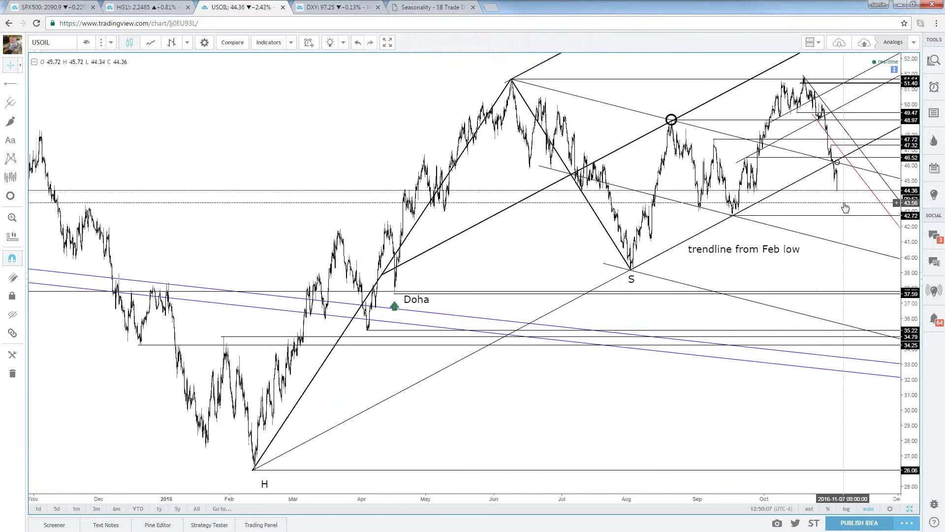
pyautogui.scroll(-3, 845, 207)
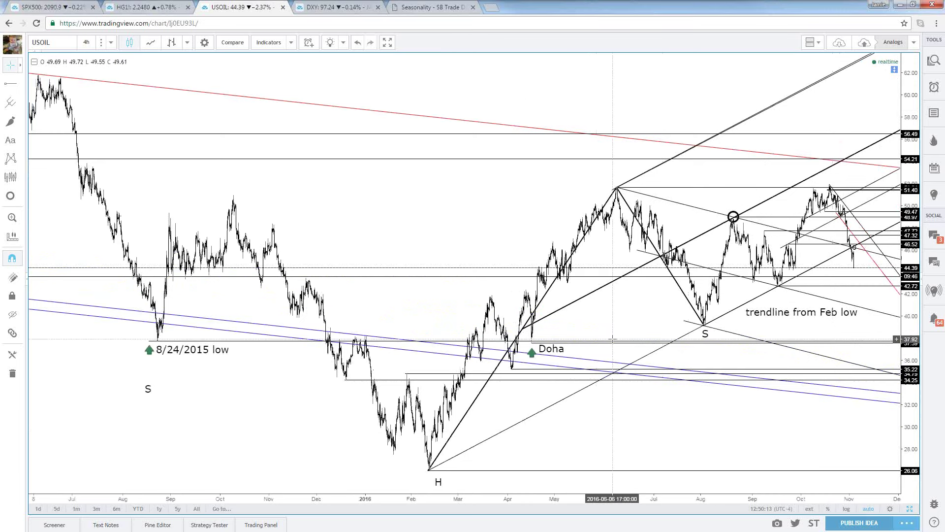
pyautogui.doubleClick(596, 295)
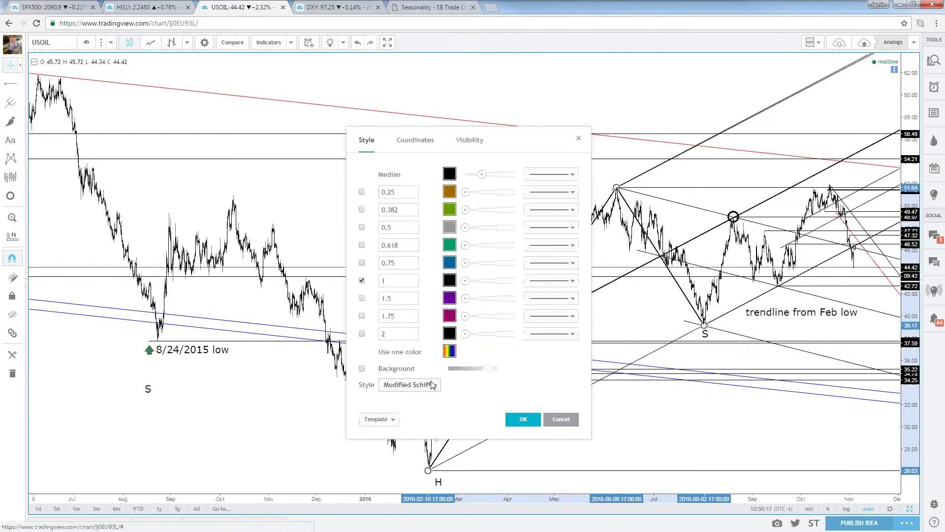
pyautogui.click(416, 418)
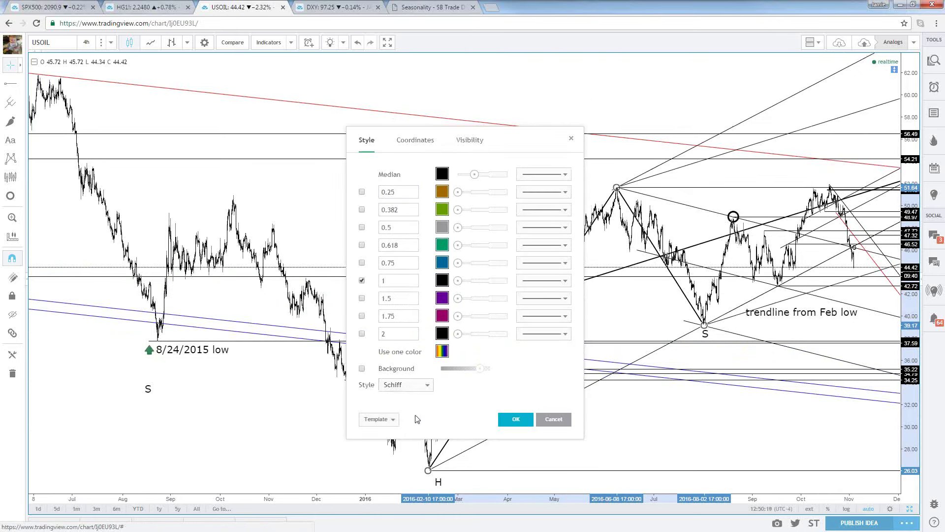
pyautogui.click(512, 420)
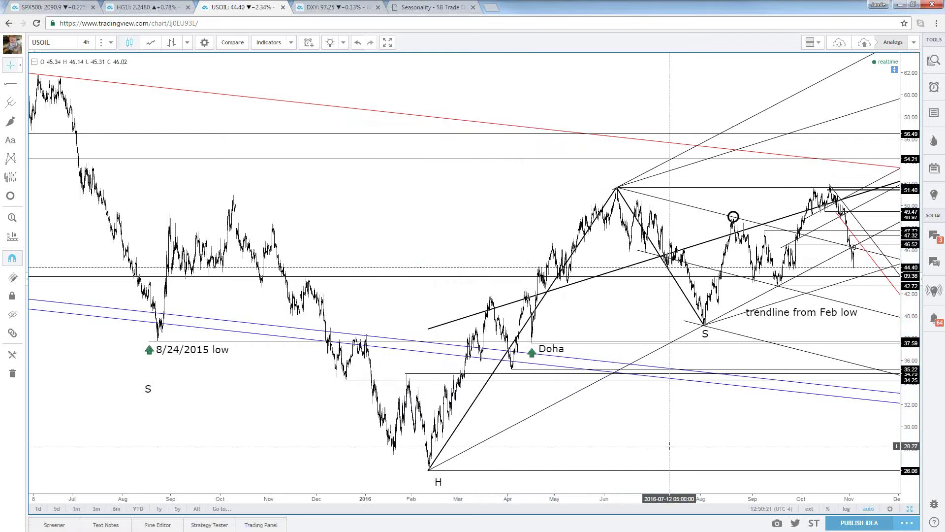
# Step: Draw a trendline from the circled August 2016 high at 48.97 through the October 2016 high at 51.91
pyautogui.scroll(1, 670, 446)
pyautogui.scroll(1, 831, 227)
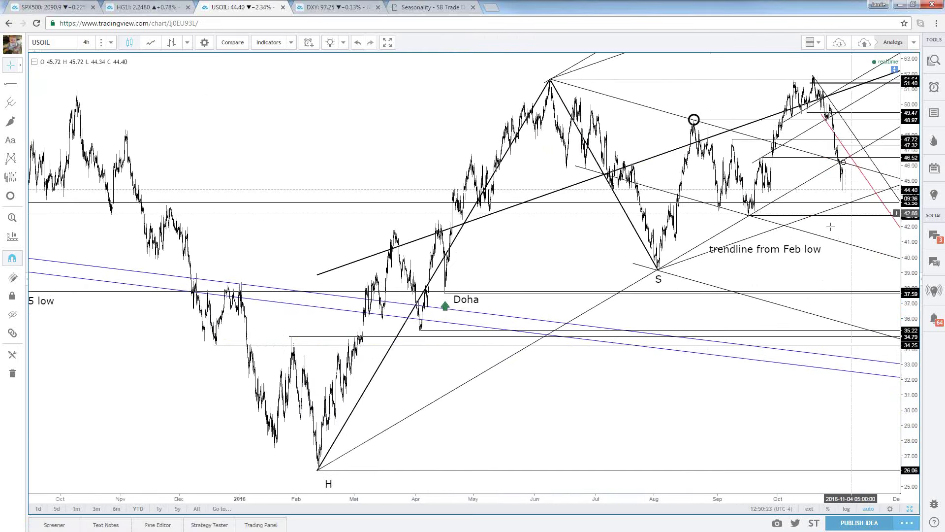
pyautogui.scroll(1, 633, 332)
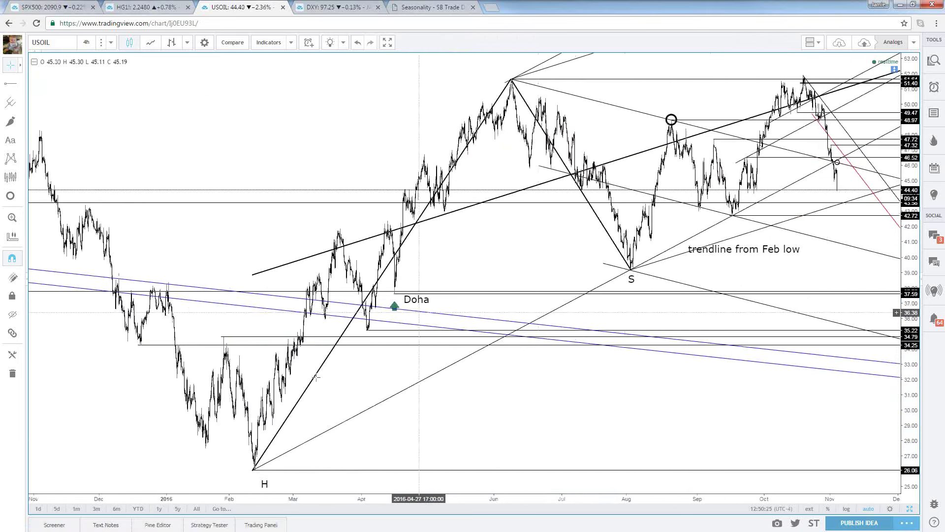
pyautogui.scroll(1, 453, 243)
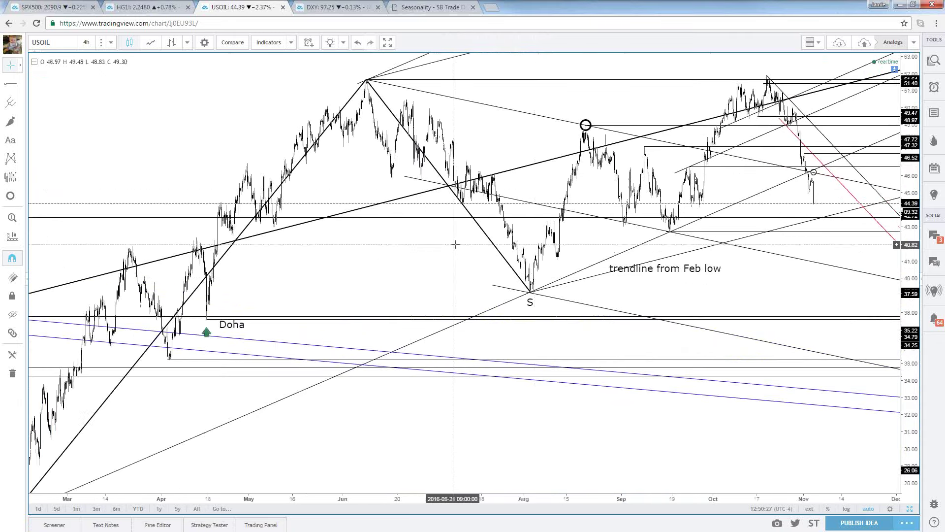
pyautogui.scroll(-1, 552, 287)
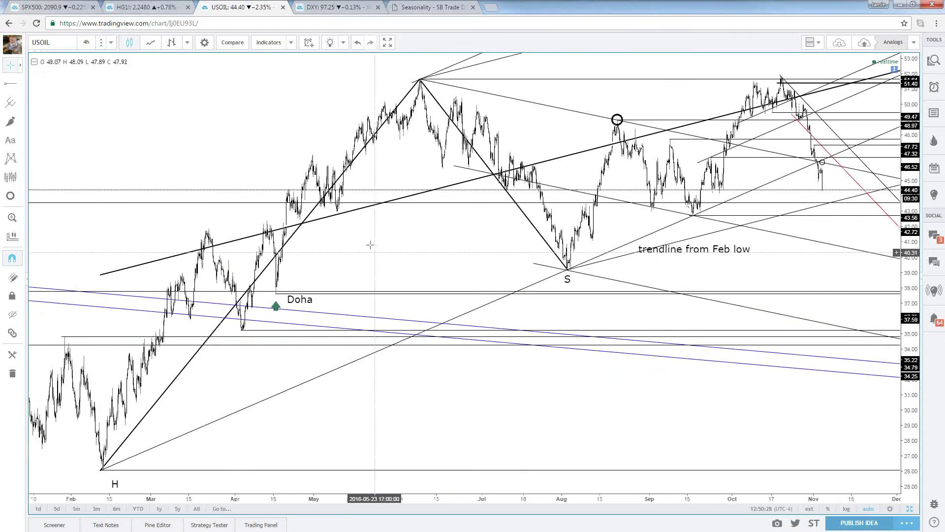
pyautogui.click(21, 85)
pyautogui.click(47, 87)
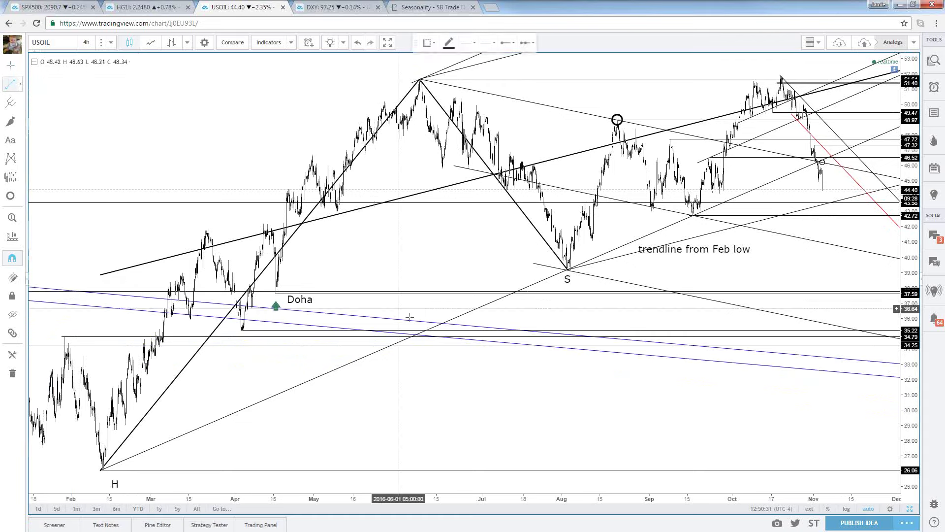
pyautogui.scroll(2, 412, 318)
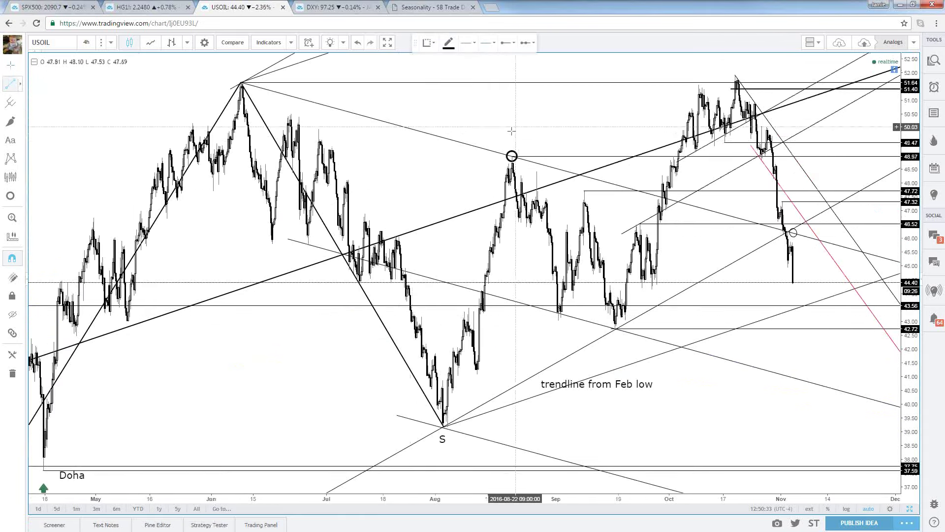
pyautogui.click(512, 156)
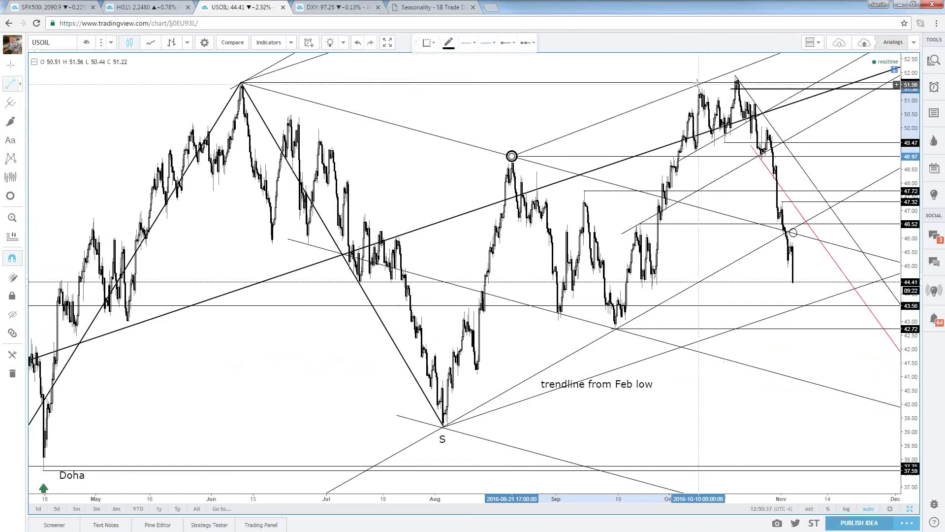
pyautogui.click(736, 74)
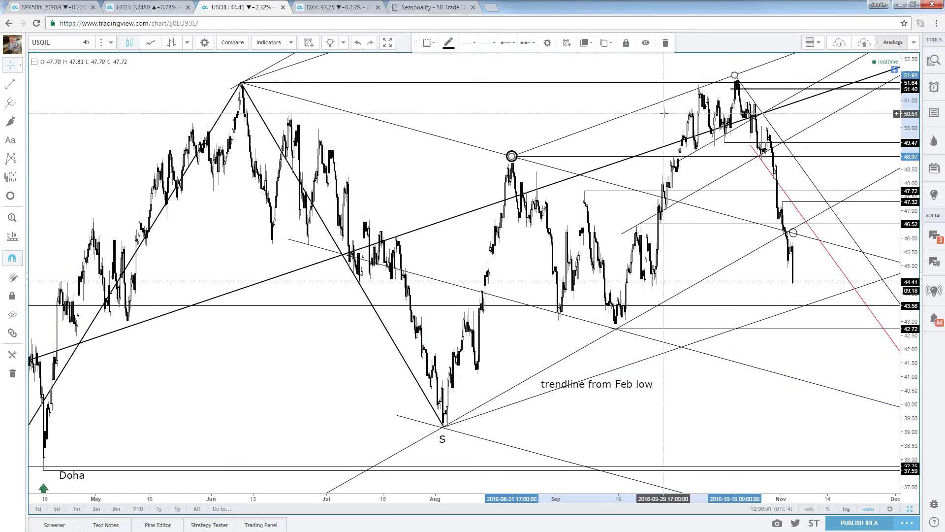
# Step: Delete the trendline joining the August and October 2016 highs
pyautogui.scroll(-5, 712, 97)
pyautogui.moveTo(724, 102); pyautogui.dragTo(634, 280)
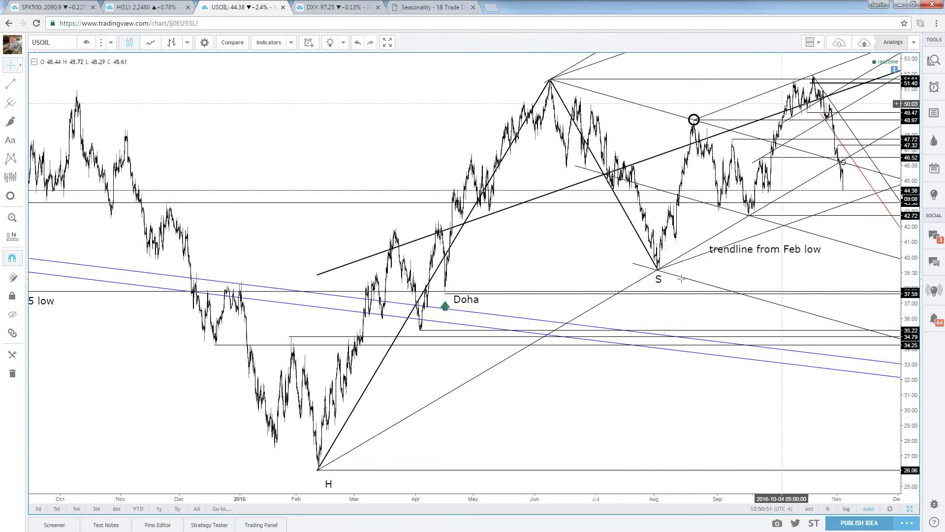
pyautogui.click(764, 95)
pyautogui.press('Delete')
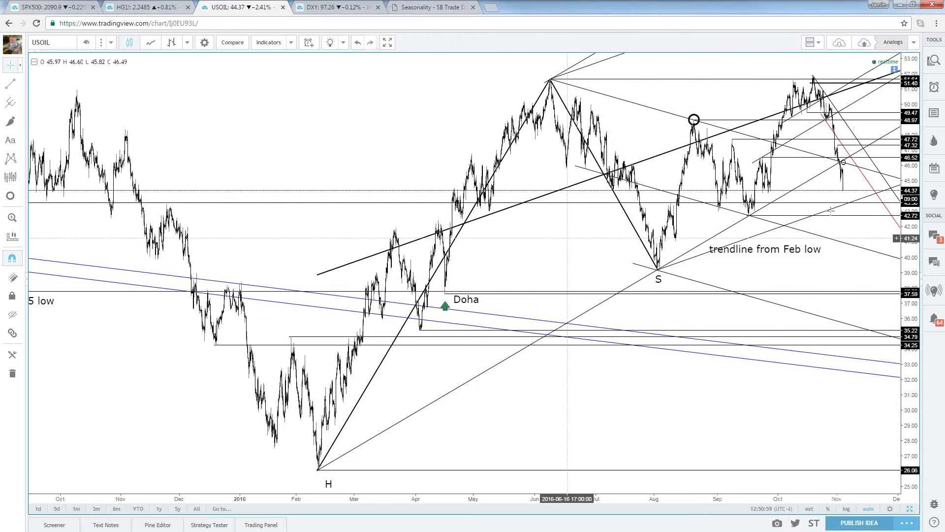
pyautogui.scroll(-5, 201, 234)
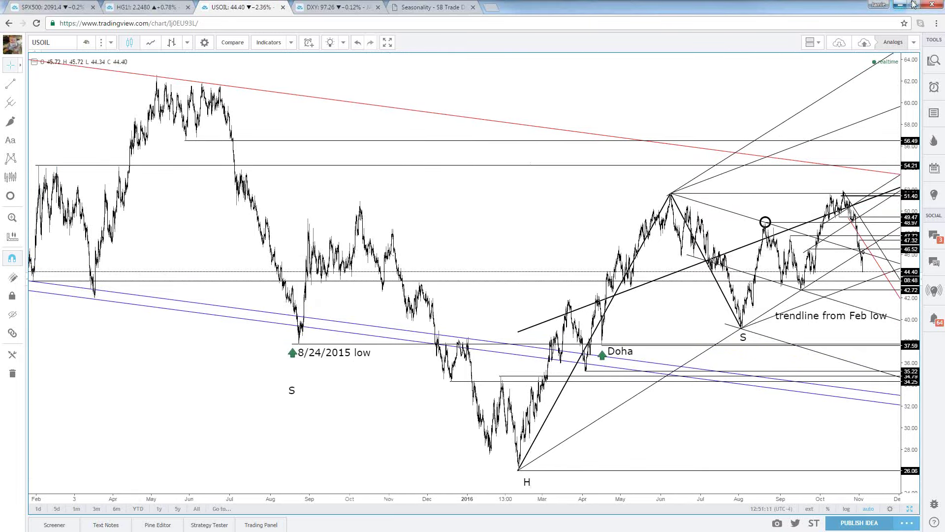
pyautogui.scroll(5, 891, 332)
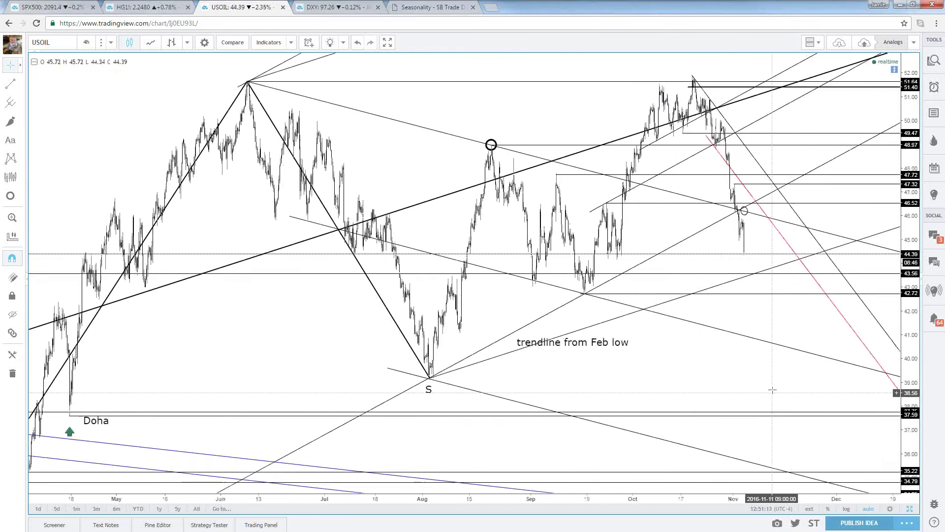
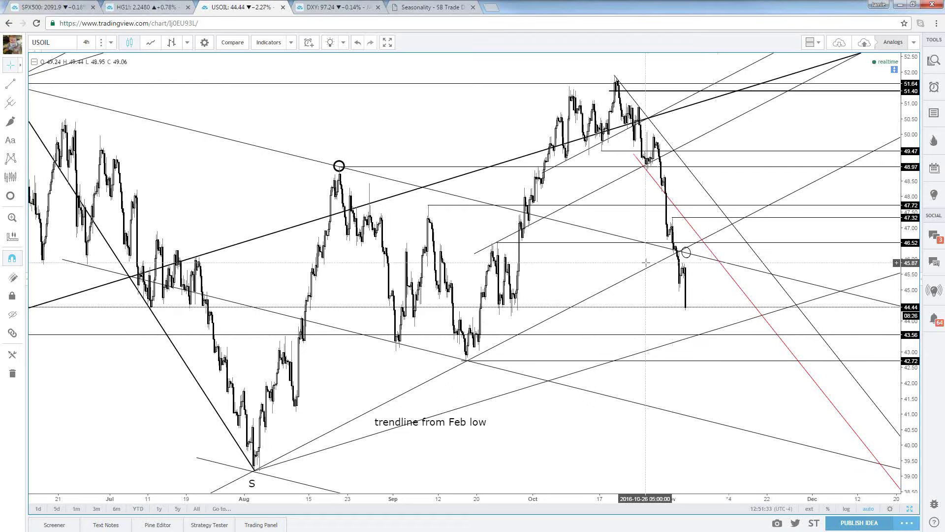
pyautogui.scroll(-5, 645, 263)
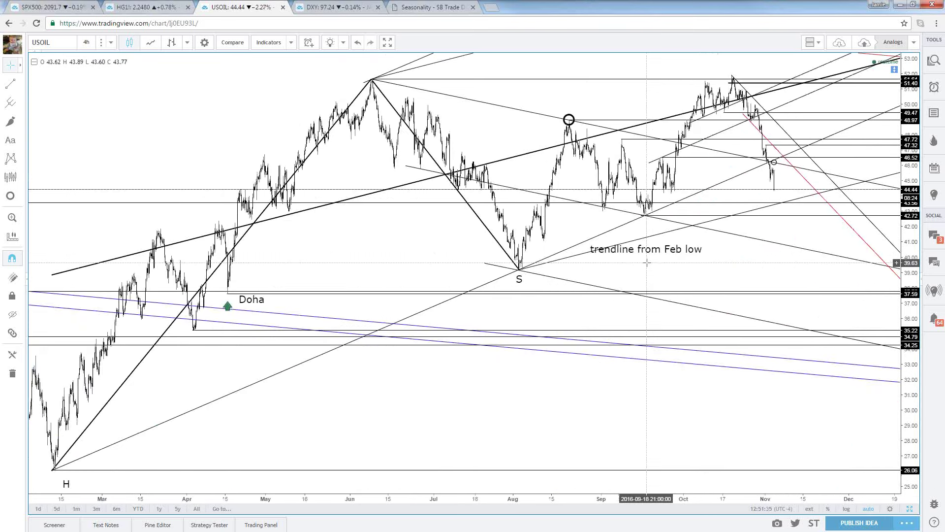
pyautogui.scroll(-1, 647, 263)
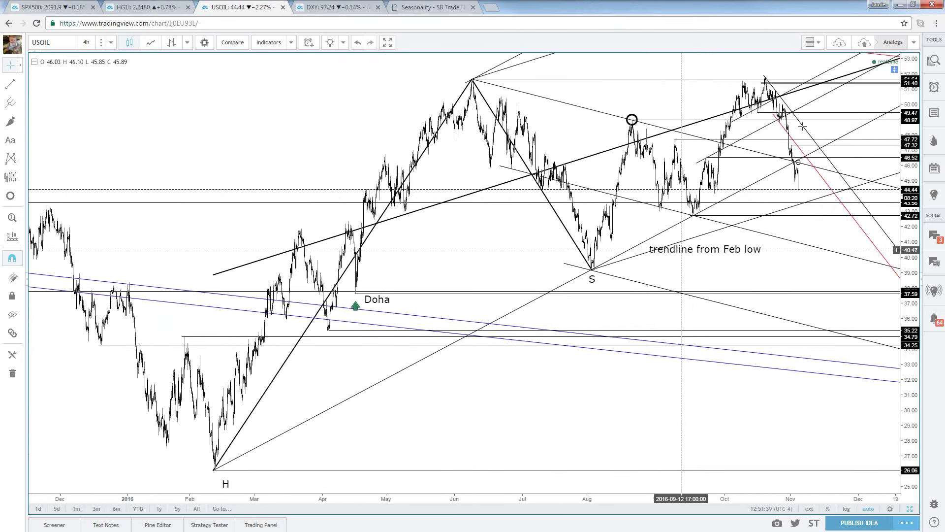
pyautogui.scroll(3, 684, 270)
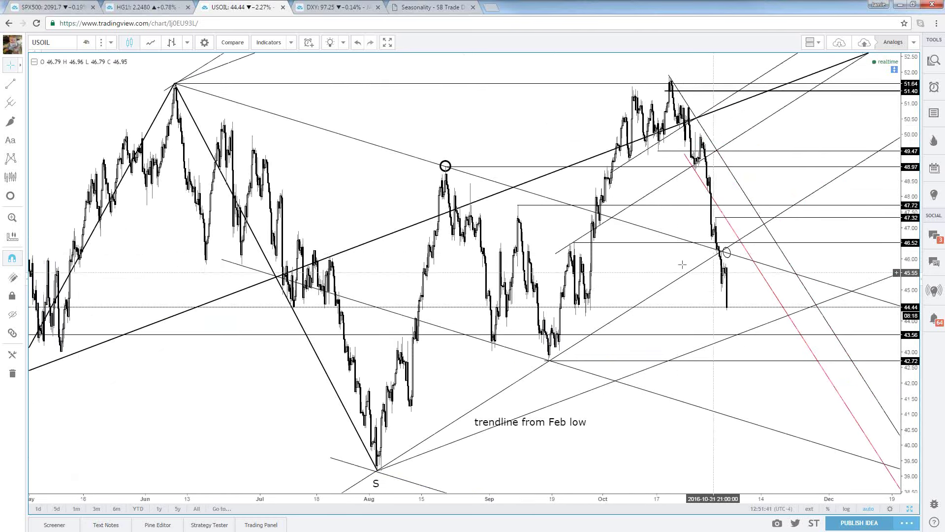
pyautogui.click(10, 84)
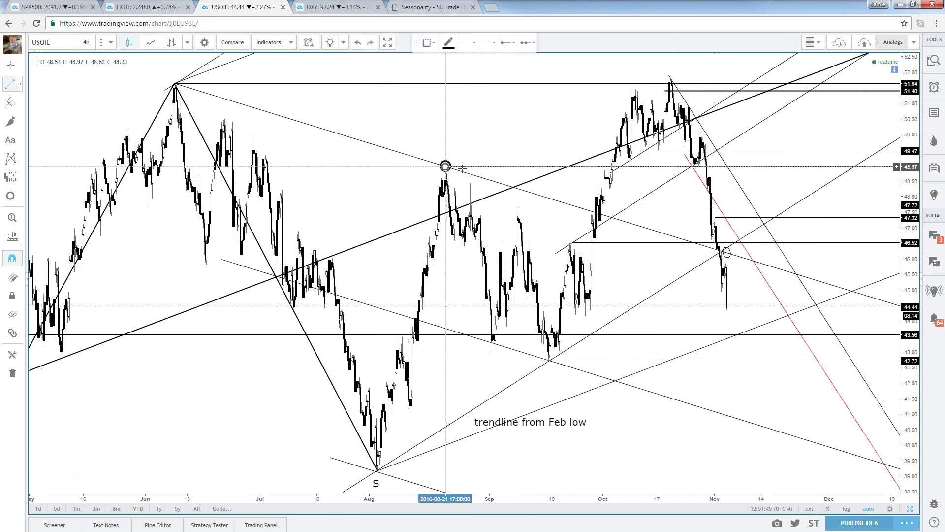
pyautogui.click(445, 166)
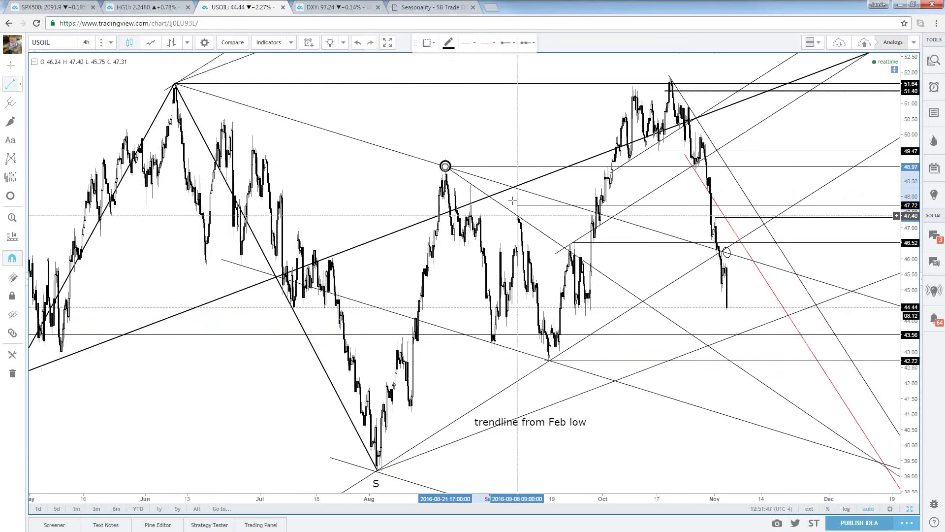
pyautogui.press('Escape')
# Step: Examine USOIL's price structure against its pitchfork, trendlines and support levels, from the early 2015 lows to the November 2016 decline
pyautogui.scroll(-5, 508, 152)
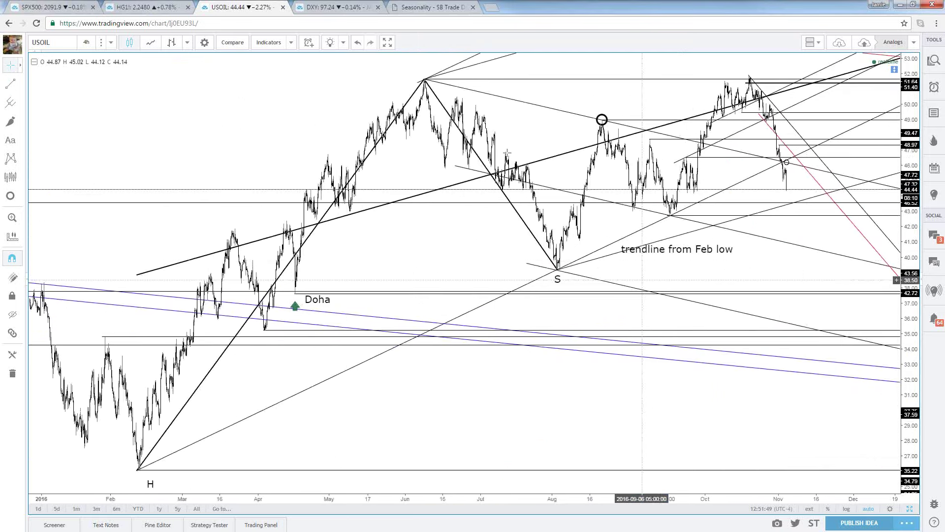
pyautogui.scroll(-3, 507, 154)
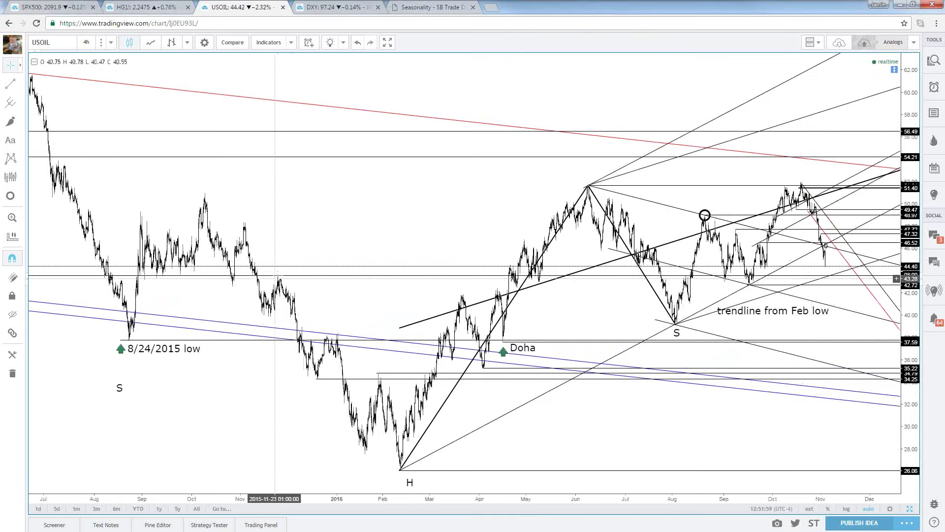
pyautogui.scroll(3, 251, 301)
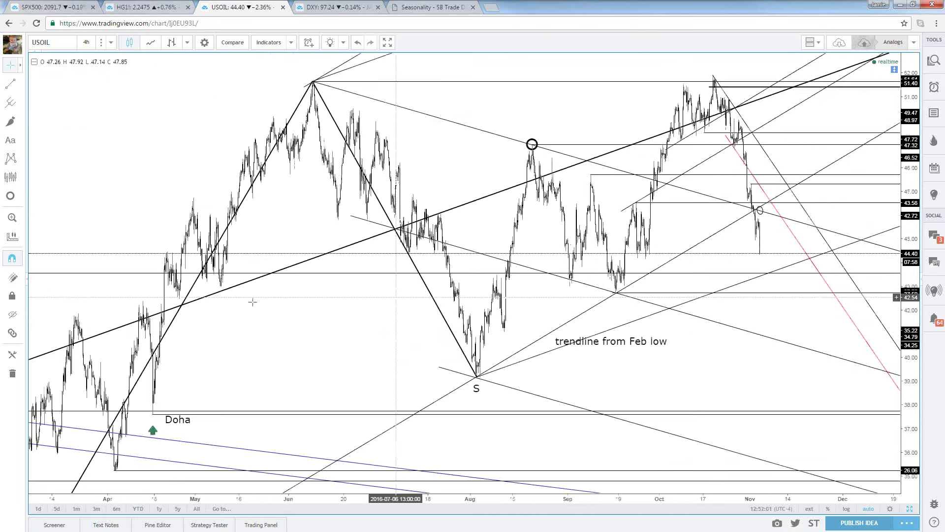
pyautogui.click(572, 281)
pyautogui.scroll(-10, 572, 287)
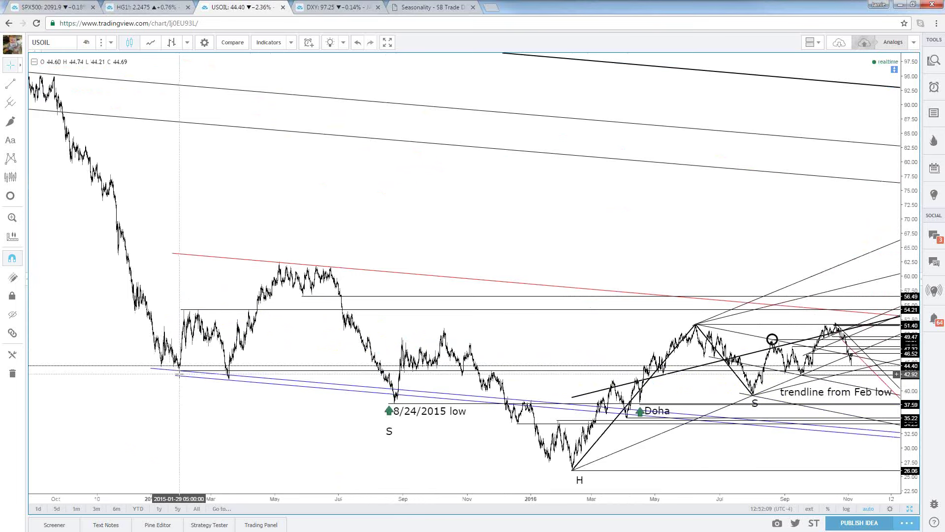
pyautogui.scroll(3, 181, 378)
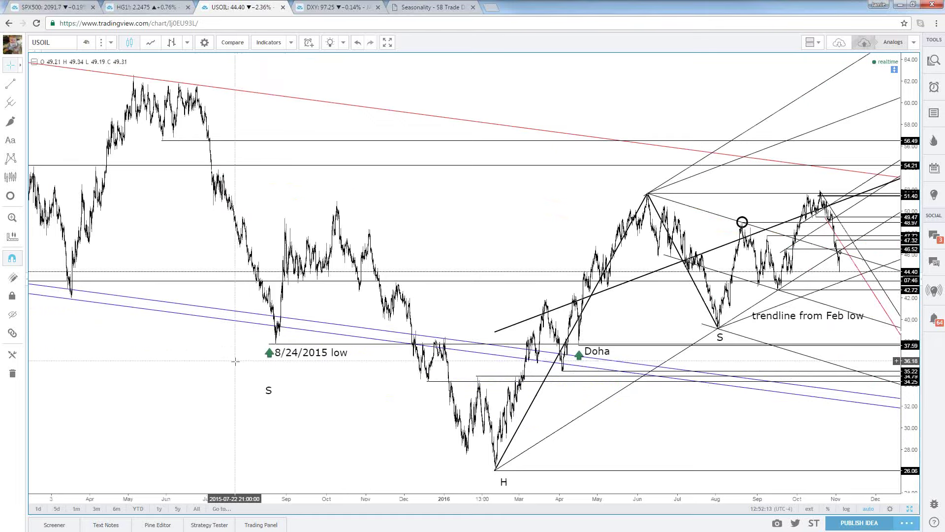
pyautogui.scroll(5, 387, 330)
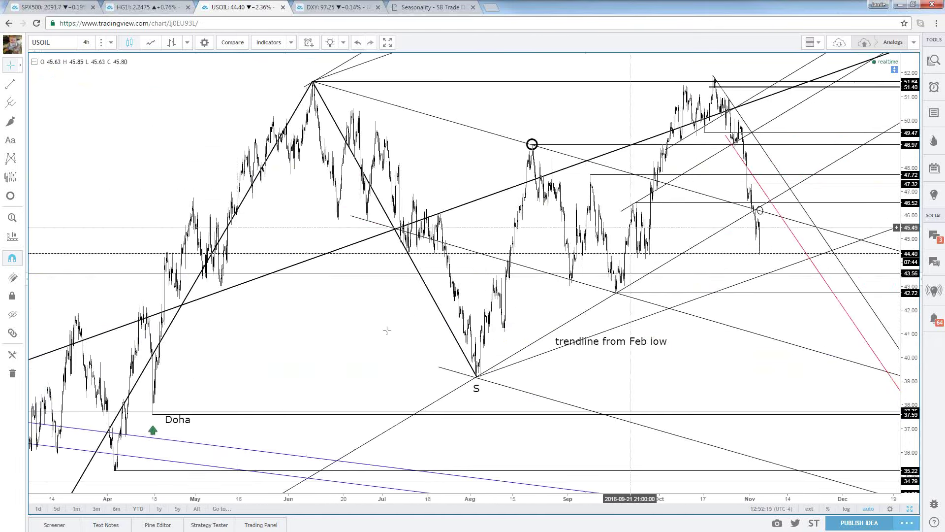
pyautogui.scroll(1, 752, 295)
pyautogui.scroll(4, 751, 297)
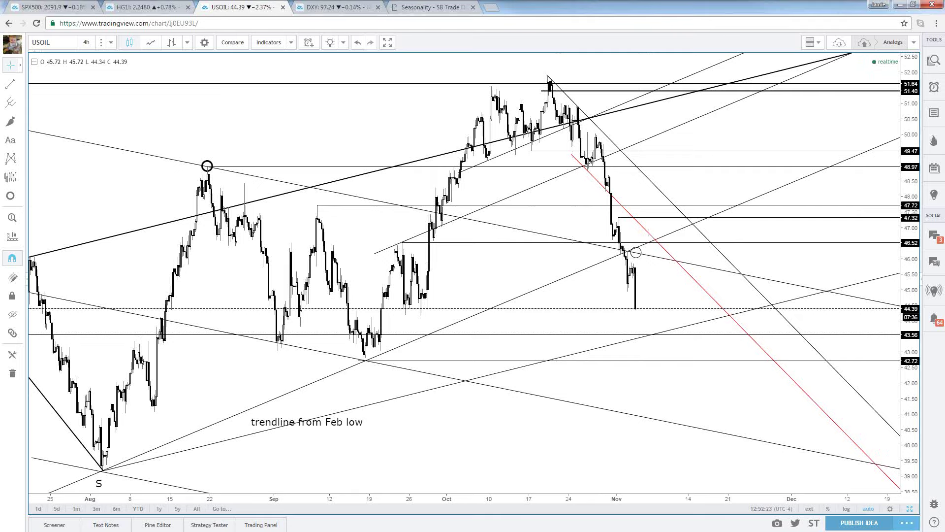
pyautogui.hotkey('alt', 'Tab')
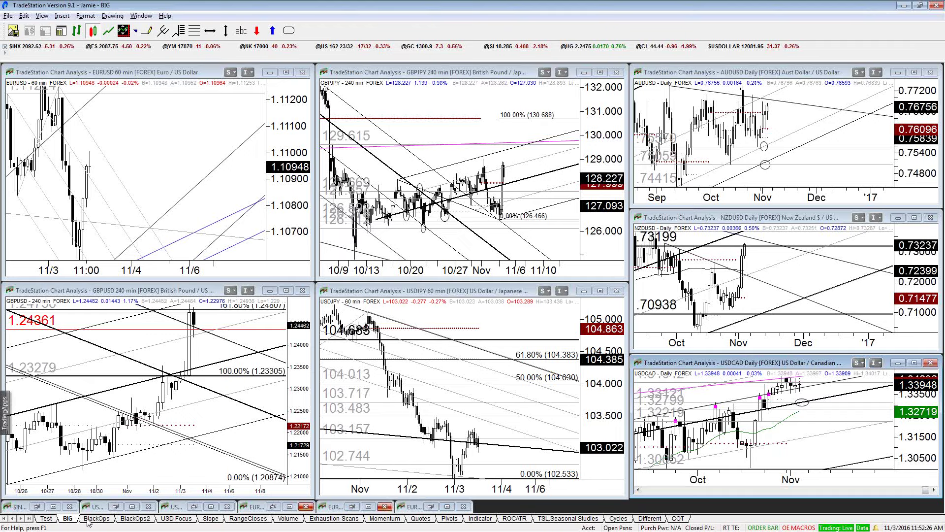
pyautogui.click(53, 507)
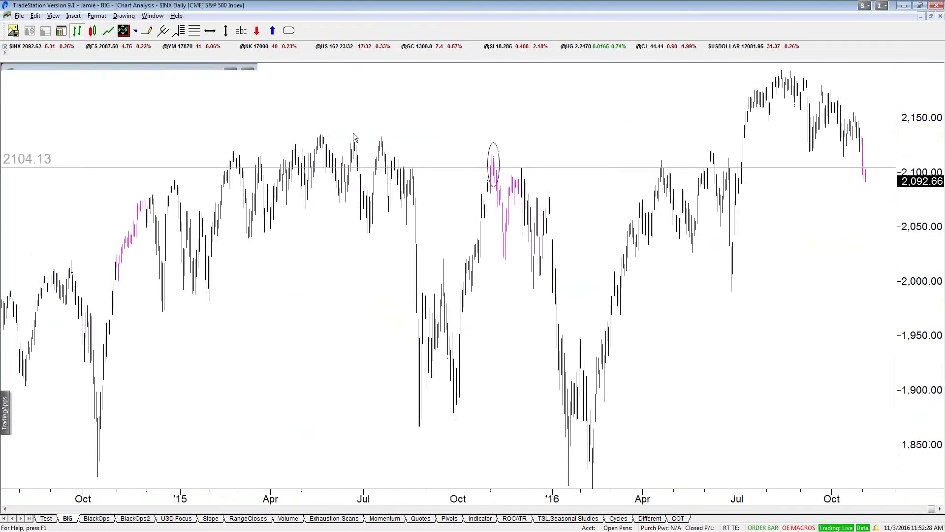
pyautogui.write('@c')
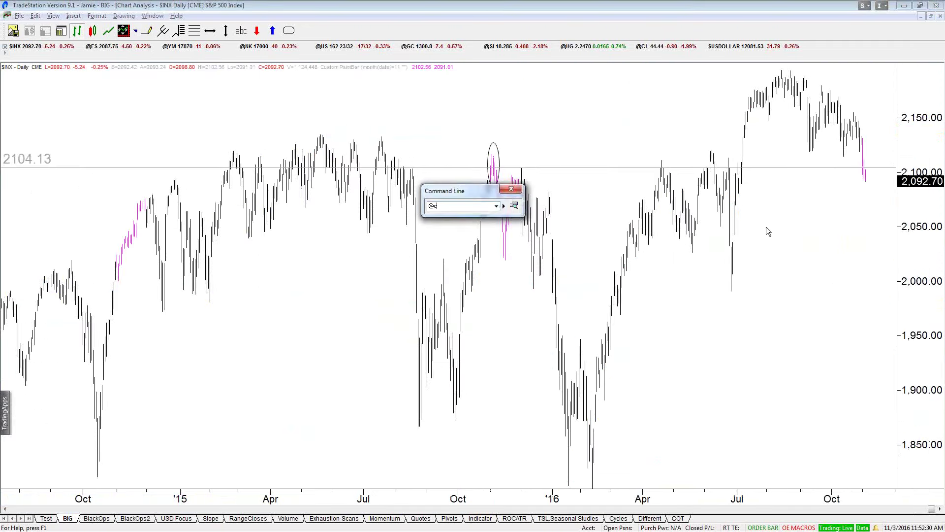
pyautogui.write('l')
pyautogui.press('Return')
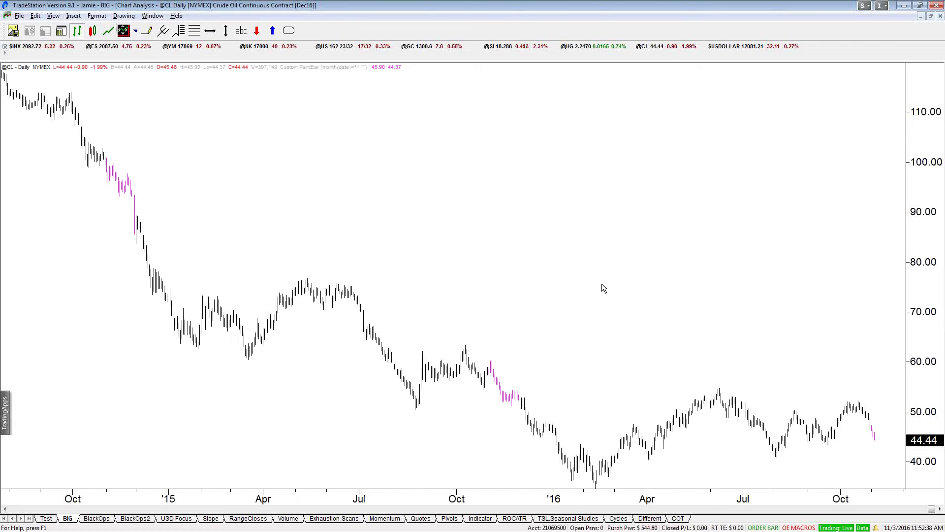
# Step: Draw a horizontal line at 47.35 across the crude oil chart, at the start of the November 2016 bars
pyautogui.press('Down')
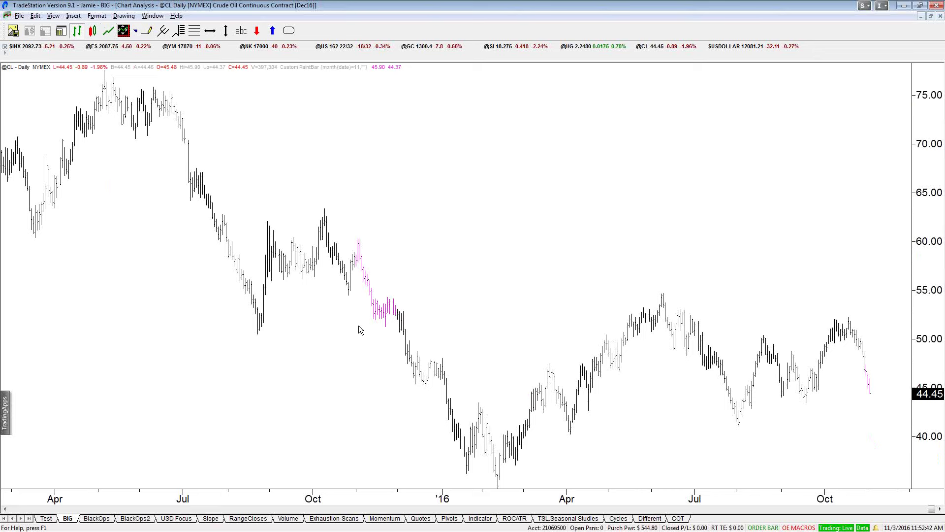
pyautogui.click(867, 381)
pyautogui.moveTo(875, 421); pyautogui.dragTo(876, 365)
pyautogui.click(210, 30)
pyautogui.click(865, 365)
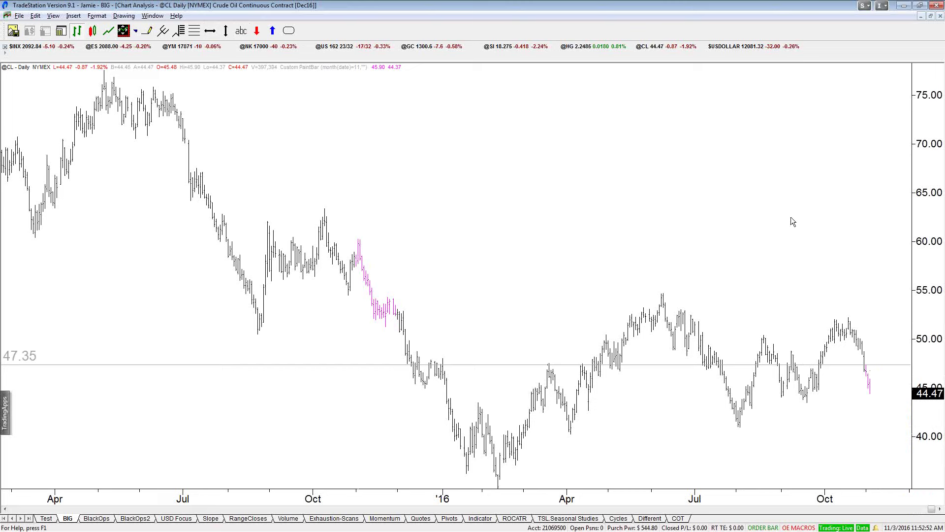
# Step: Inspect the highlighted November 2016 decline and compare it with the start of November 2015 on the crude oil chart
pyautogui.moveTo(876, 417); pyautogui.dragTo(881, 391)
pyautogui.click(882, 391)
pyautogui.click(882, 397)
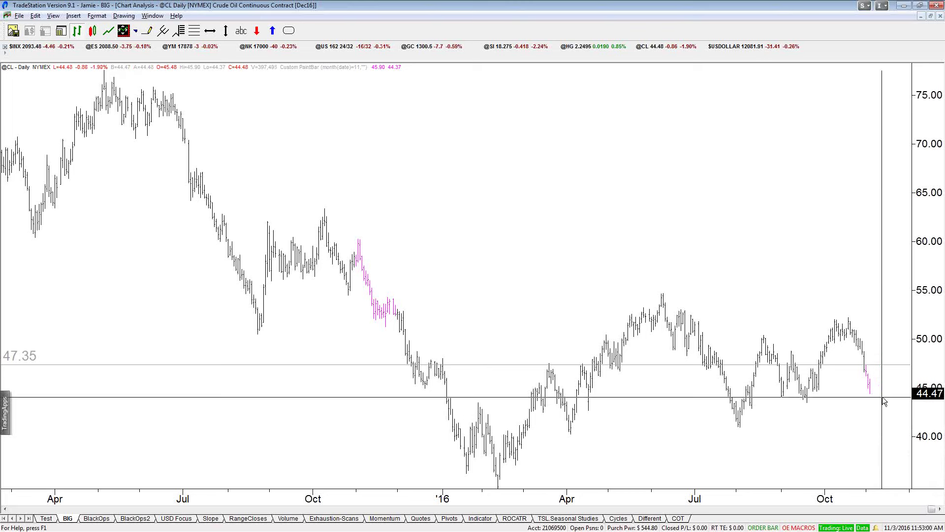
pyautogui.press('Down')
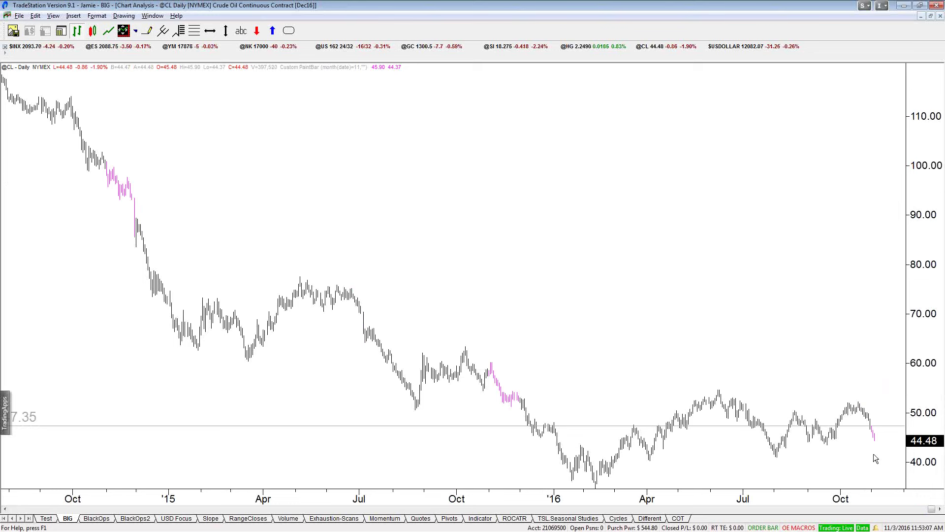
pyautogui.moveTo(486, 365)
pyautogui.mouseDown()
pyautogui.moveTo(489, 344)
pyautogui.moveTo(491, 367)
pyautogui.mouseUp()
pyautogui.click(491, 388)
pyautogui.click(491, 387)
pyautogui.click(491, 387)
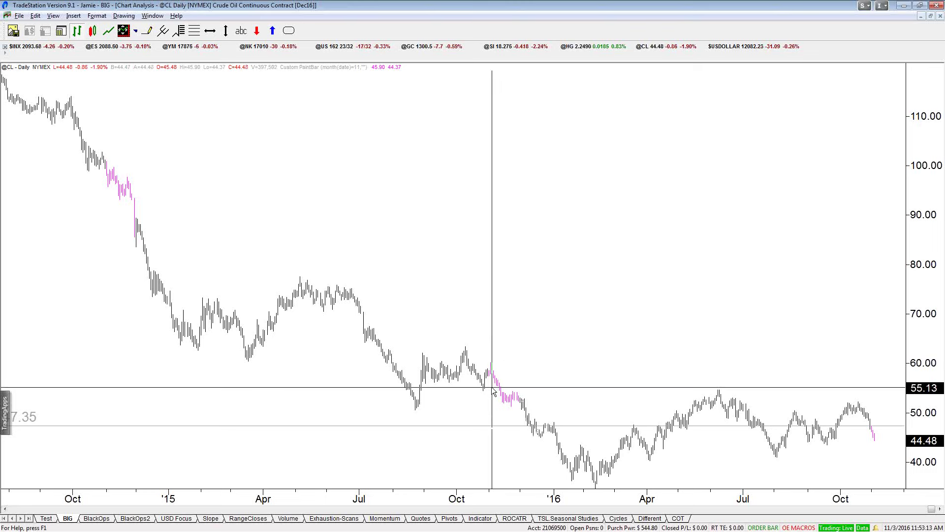
# Step: Display the crude oil daily chart as candlesticks
pyautogui.moveTo(515, 439); pyautogui.dragTo(515, 439)
pyautogui.click(96, 36)
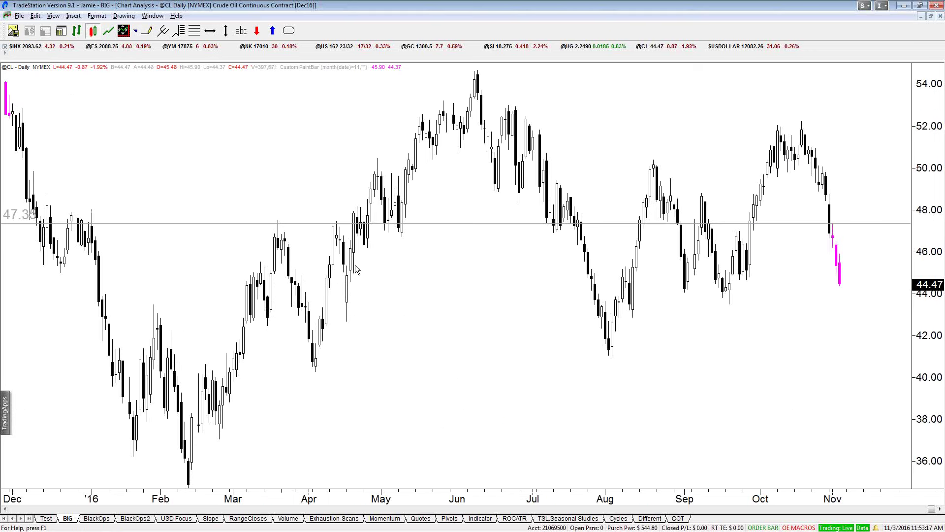
pyautogui.scroll(-2, 412, 225)
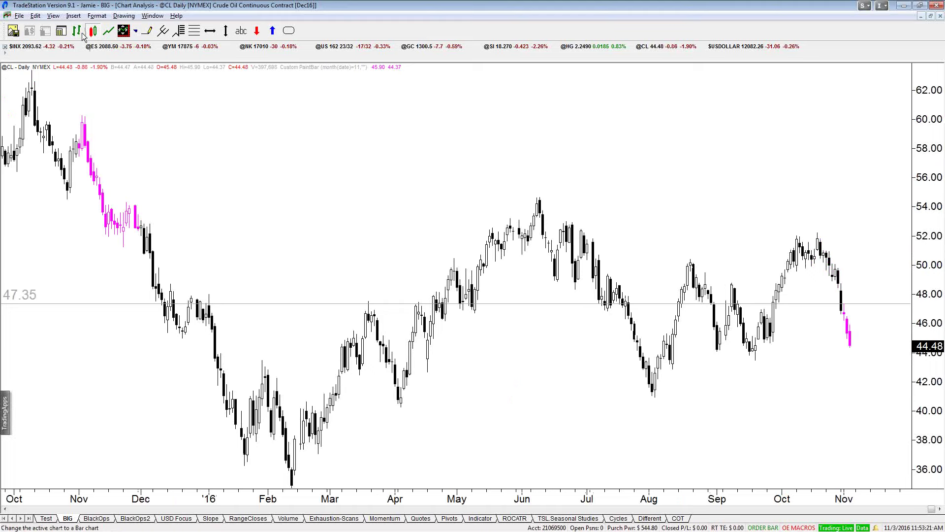
pyautogui.scroll(-4, 344, 294)
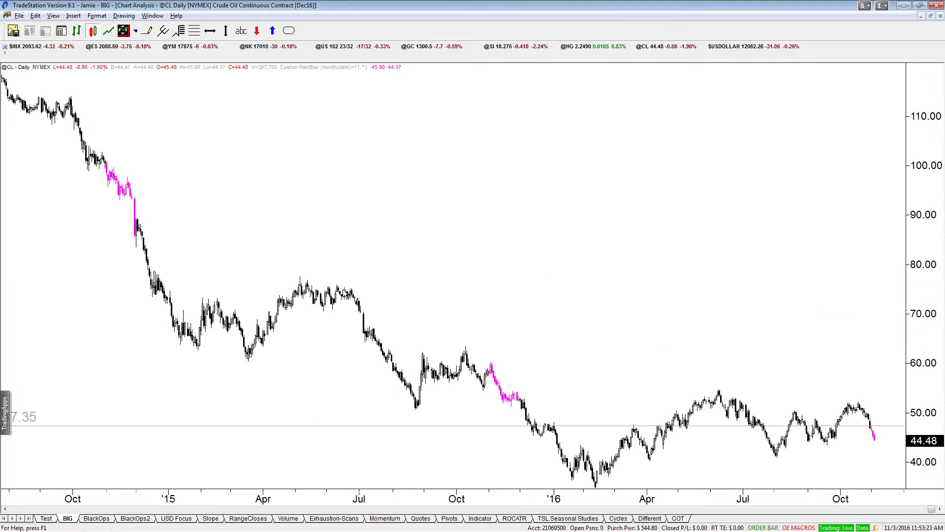
# Step: Review crude oil's highlighted November periods in earlier years, back to 2006, and return to the latest prices
pyautogui.moveTo(139, 238); pyautogui.dragTo(492, 230)
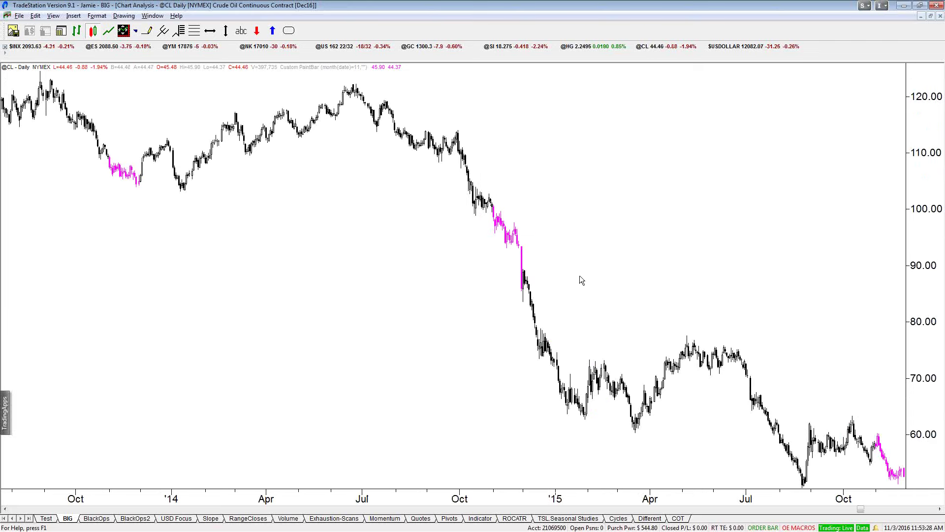
pyautogui.press('Right')
pyautogui.press('Right')
pyautogui.moveTo(164, 154); pyautogui.dragTo(577, 215)
pyautogui.click(519, 369)
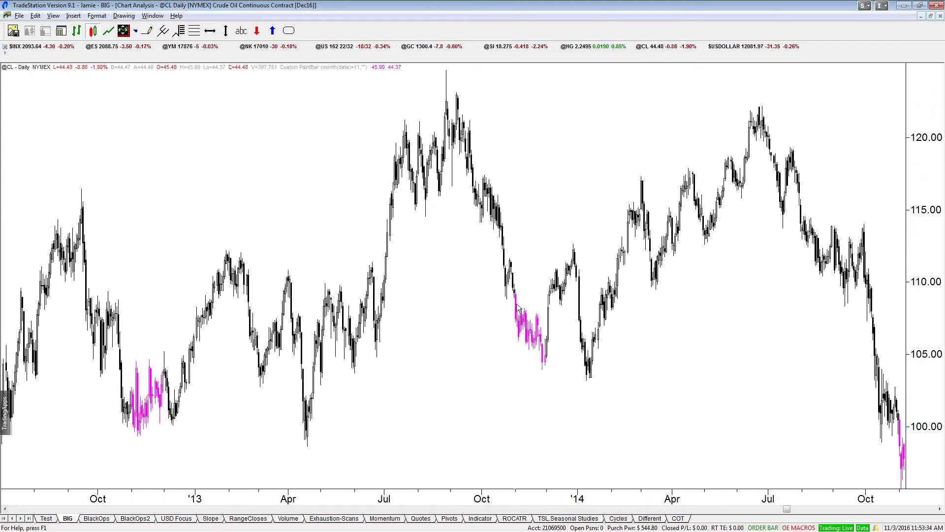
pyautogui.moveTo(328, 312); pyautogui.dragTo(715, 374)
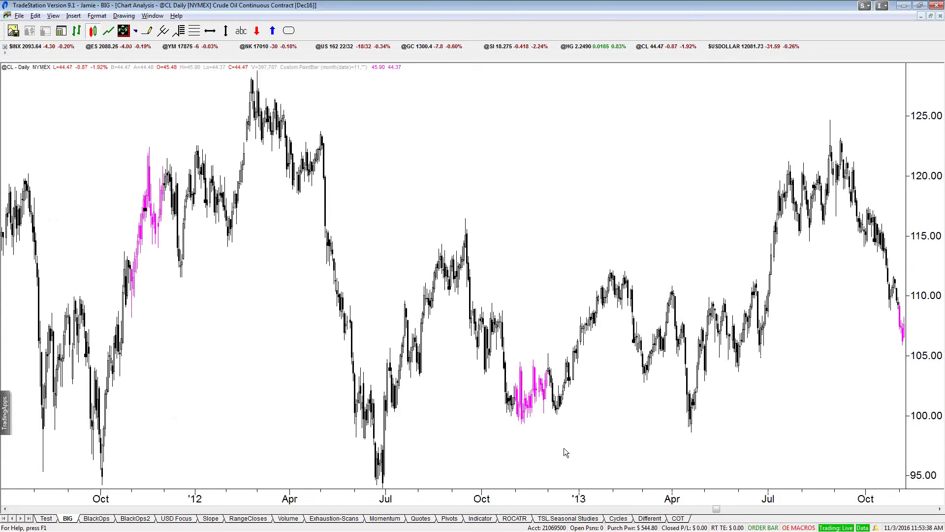
pyautogui.moveTo(167, 301); pyautogui.dragTo(145, 298)
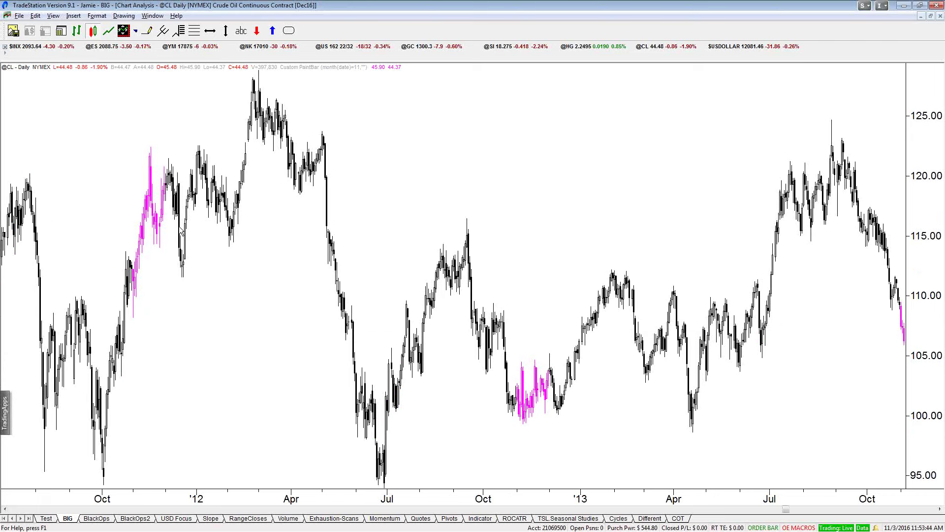
pyautogui.press('Down')
pyautogui.press('Down')
pyautogui.moveTo(46, 215); pyautogui.dragTo(704, 245)
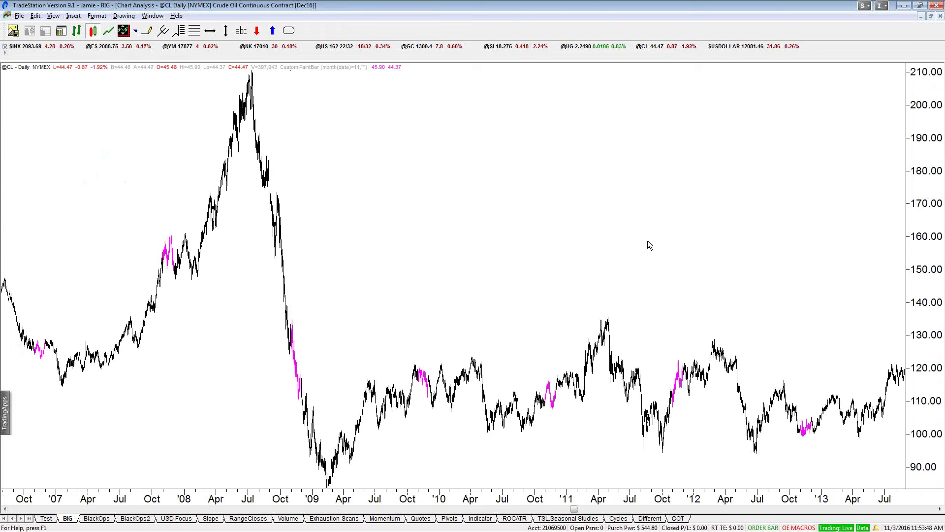
pyautogui.click(440, 302)
pyautogui.moveTo(834, 409); pyautogui.dragTo(228, 421)
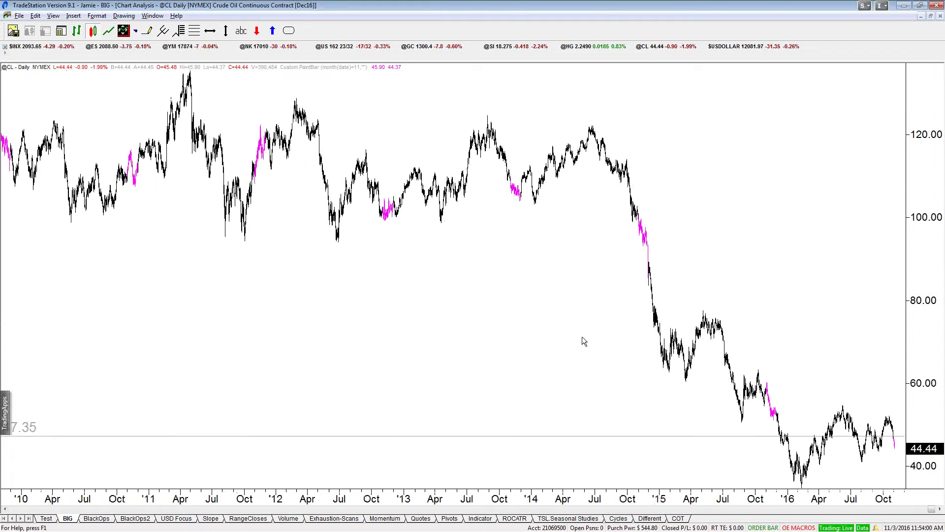
# Step: Draw a trendline from the February 2016 low through the August 2016 low, check it at the November price, and delete it
pyautogui.scroll(5, 583, 337)
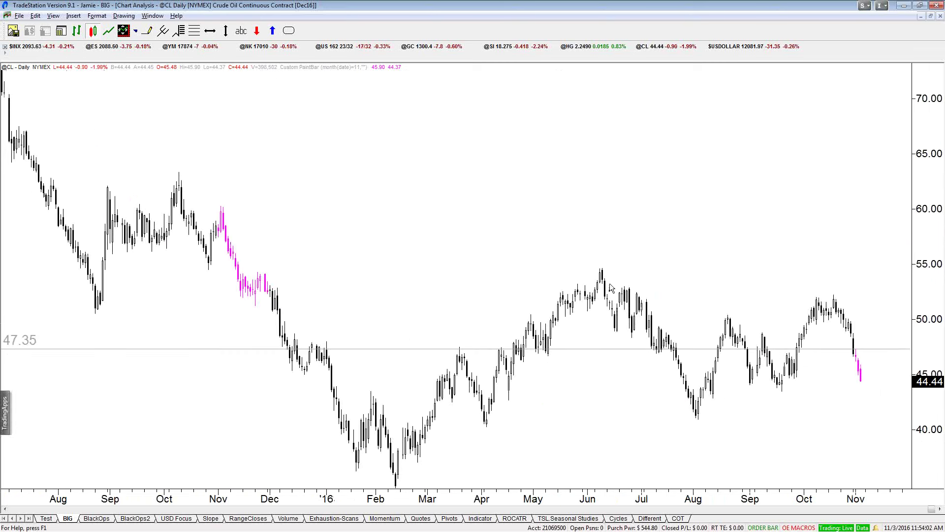
pyautogui.click(150, 30)
pyautogui.moveTo(396, 485)
pyautogui.mouseDown()
pyautogui.moveTo(696, 433)
pyautogui.moveTo(709, 419)
pyautogui.moveTo(699, 429)
pyautogui.mouseUp()
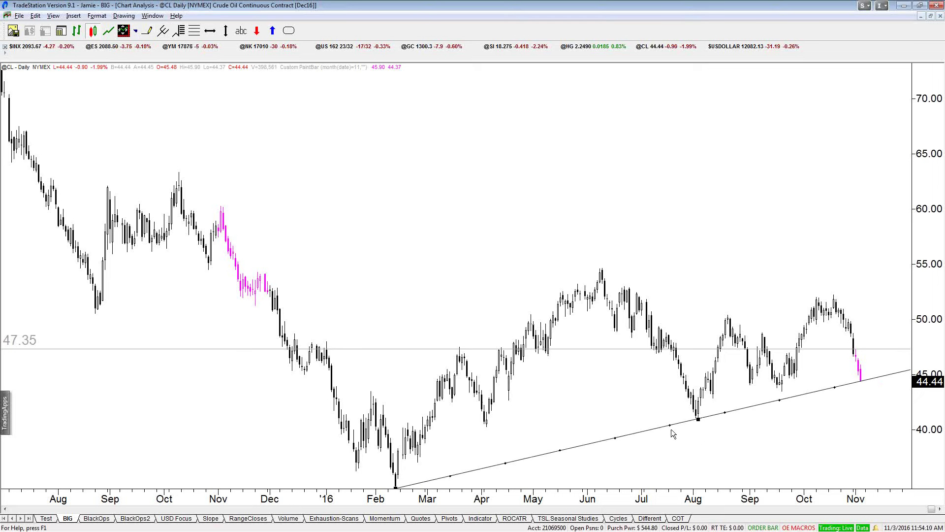
pyautogui.click(863, 387)
pyautogui.click(862, 382)
pyautogui.press('Delete')
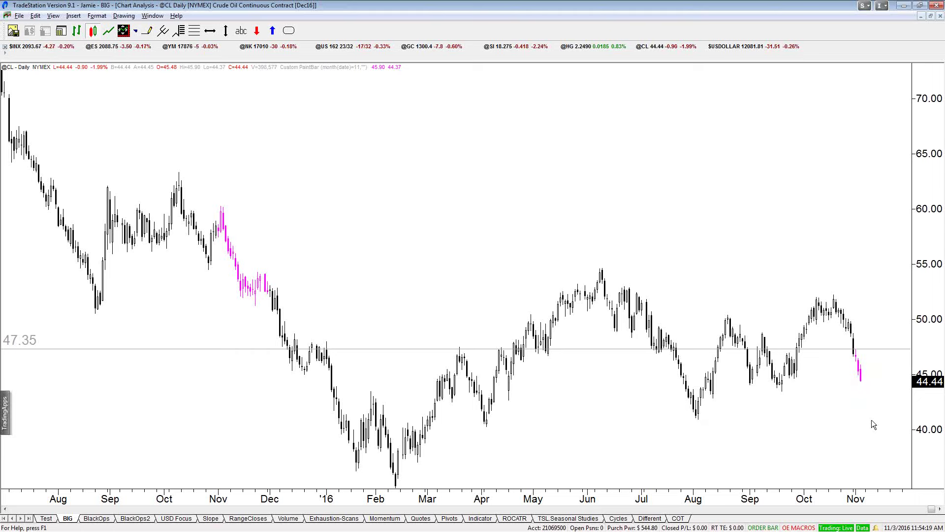
# Step: Examine the February and August 2016 lows on the crude oil chart at closer range
pyautogui.press('Up')
pyautogui.press('Up')
pyautogui.moveTo(300, 460); pyautogui.dragTo(229, 471)
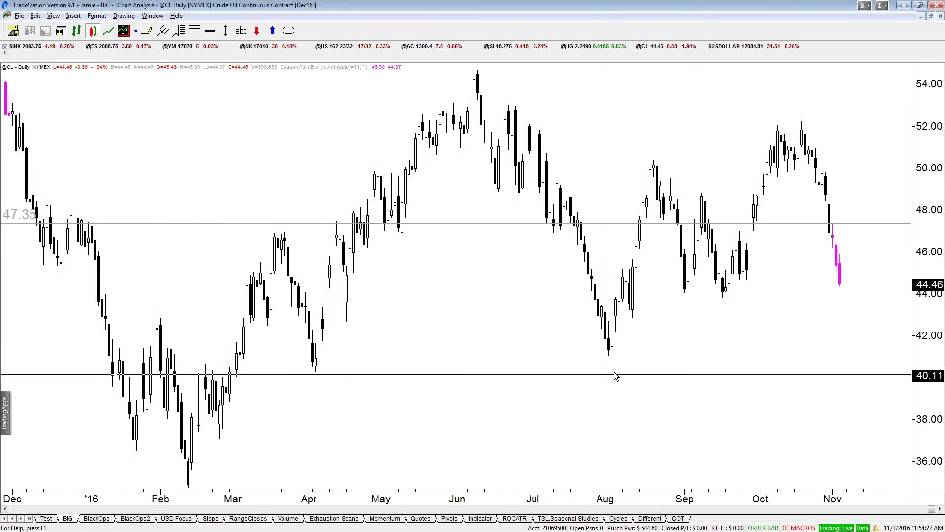
# Step: Minimize the crude oil daily chart and show the USDCAD daily chart at full size
pyautogui.press('Down')
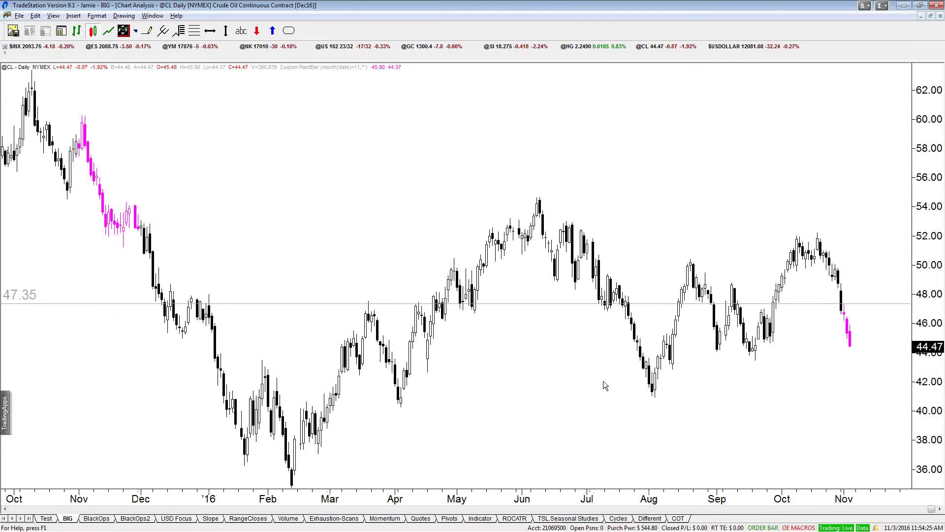
pyautogui.press('Down')
pyautogui.hotkey('ctrl', 'F5')
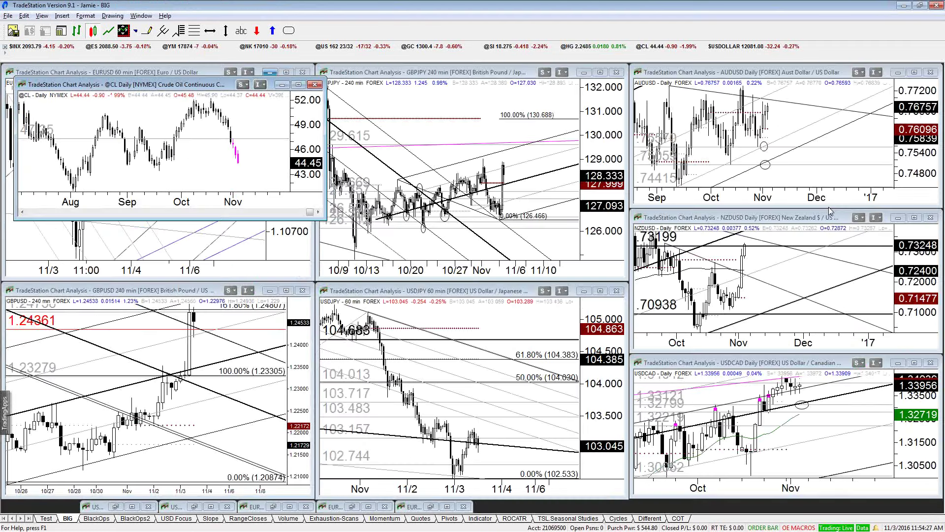
pyautogui.click(282, 85)
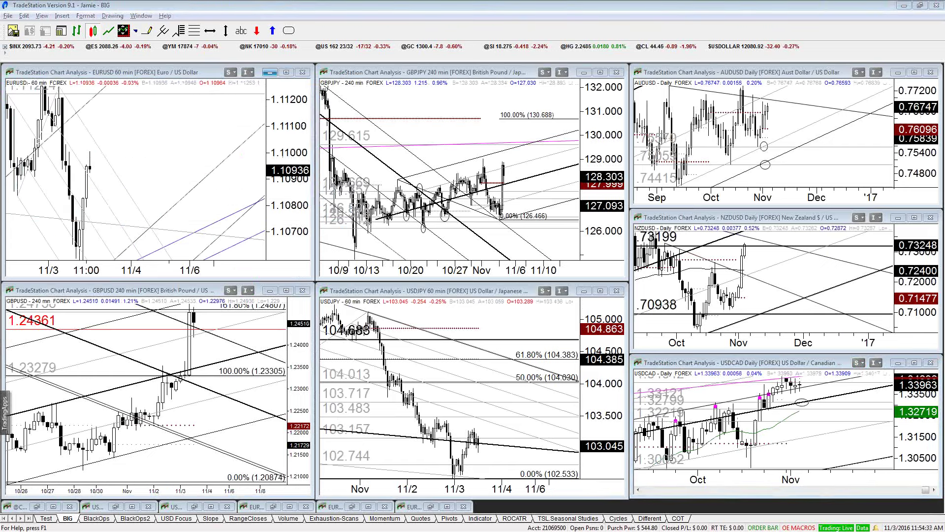
pyautogui.doubleClick(776, 362)
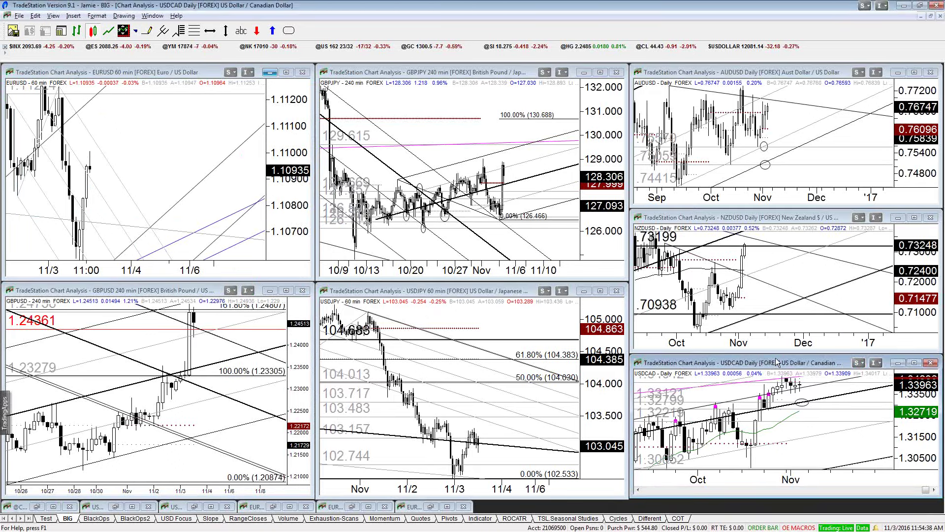
# Step: Check the USDCAD price levels around the circled support on the rising channel's median line and above the latest candles
pyautogui.moveTo(806, 304); pyautogui.dragTo(812, 237)
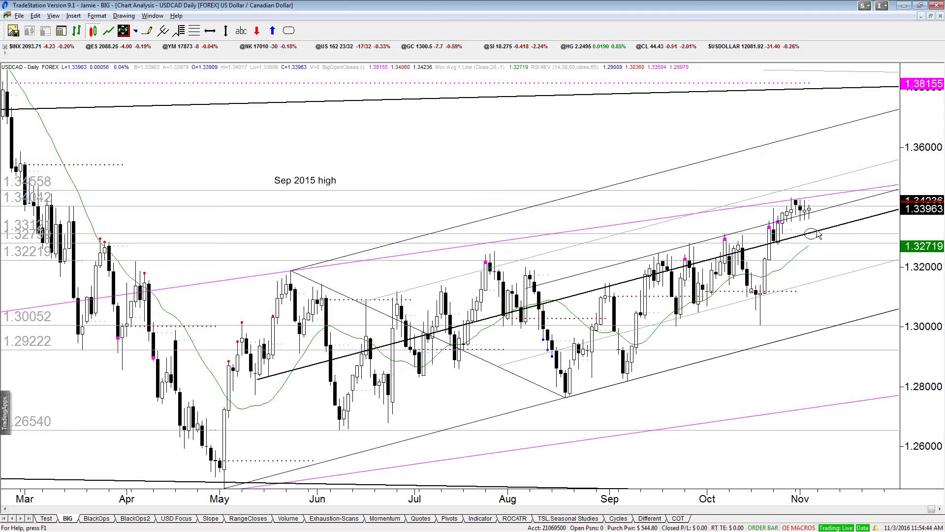
pyautogui.moveTo(813, 156); pyautogui.dragTo(813, 150)
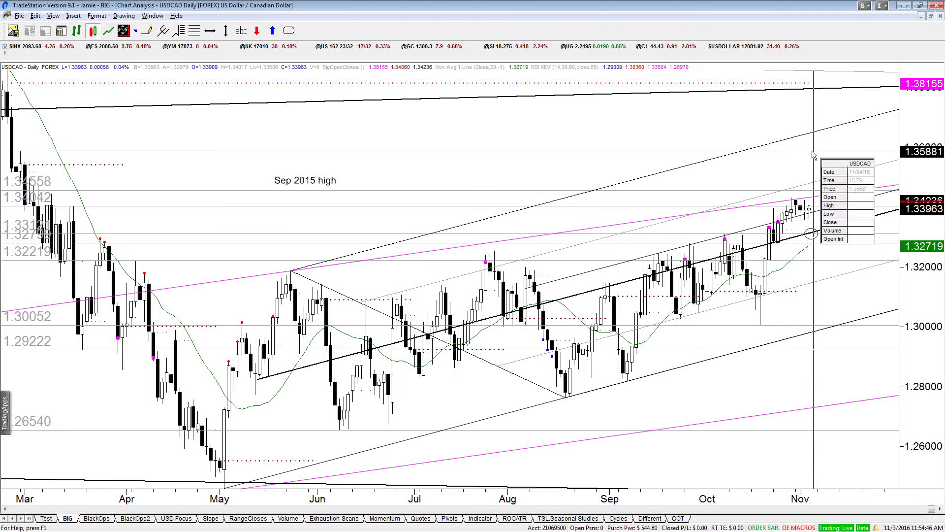
pyautogui.hotkey('ctrl', 'r')
pyautogui.hotkey('ctrl', 'r')
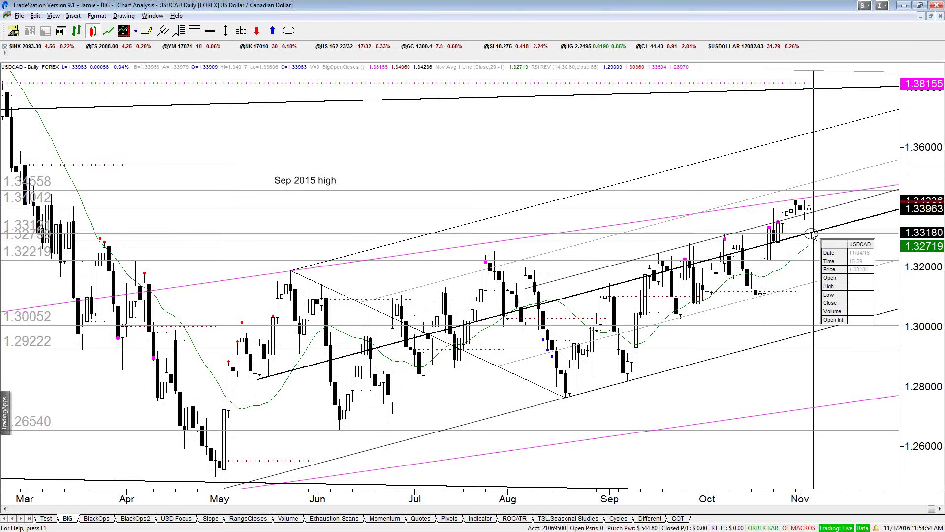
pyautogui.moveTo(813, 232); pyautogui.dragTo(807, 233)
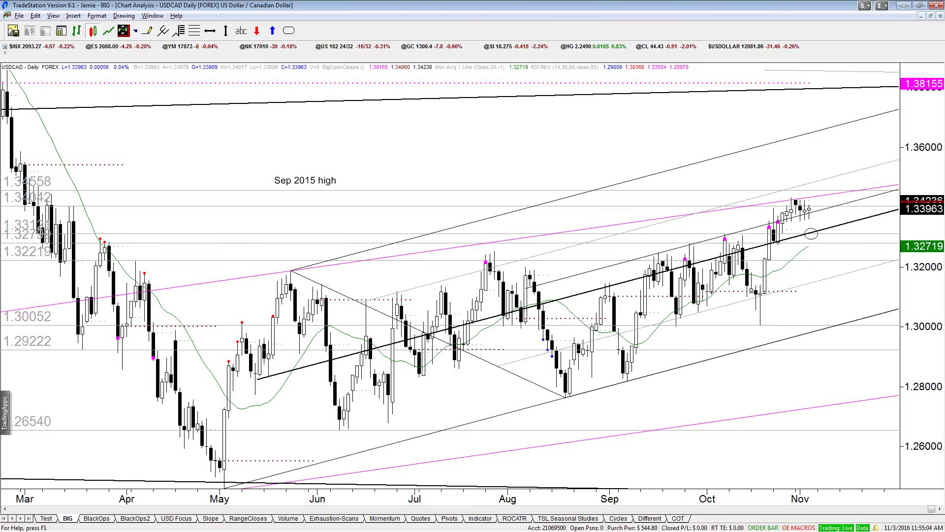
pyautogui.moveTo(790, 298); pyautogui.dragTo(815, 305)
pyautogui.moveTo(809, 151); pyautogui.dragTo(813, 234)
# Step: Examine USDCAD's late October candles, their bar data and the circled early November support at closer range
pyautogui.click(762, 363)
pyautogui.press('Up')
pyautogui.press('Up')
pyautogui.press('Up')
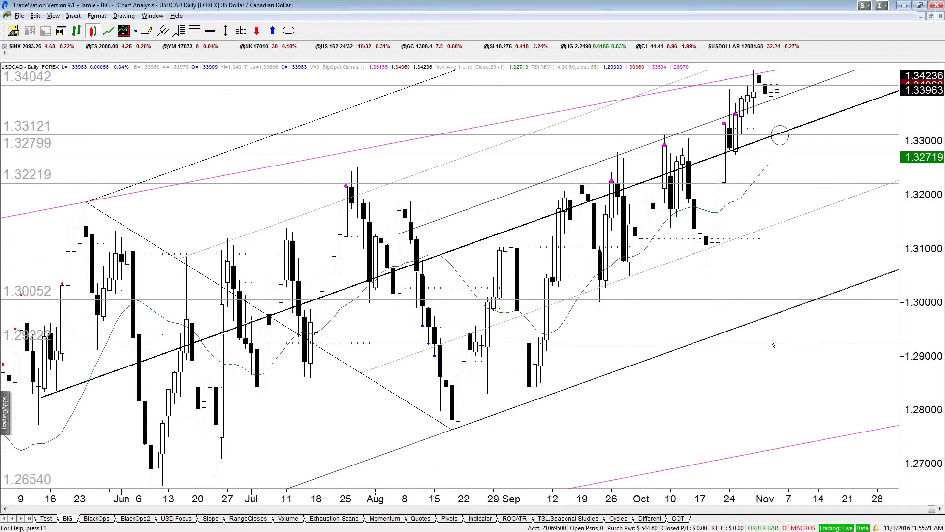
pyautogui.scroll(2, 771, 340)
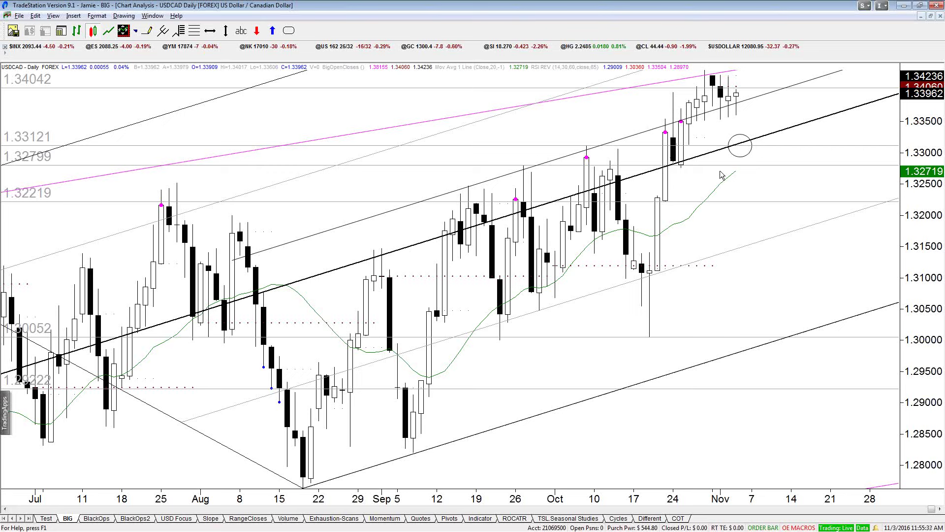
pyautogui.click(667, 188)
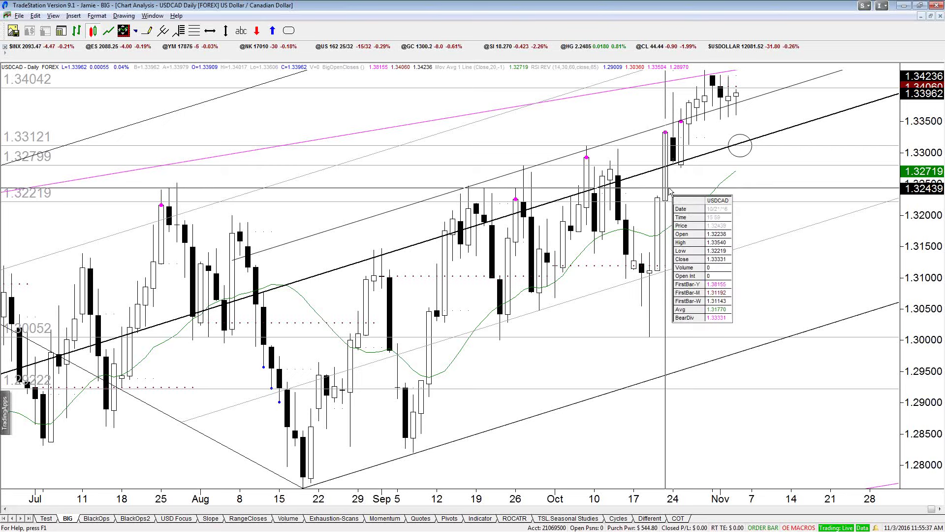
pyautogui.click(667, 175)
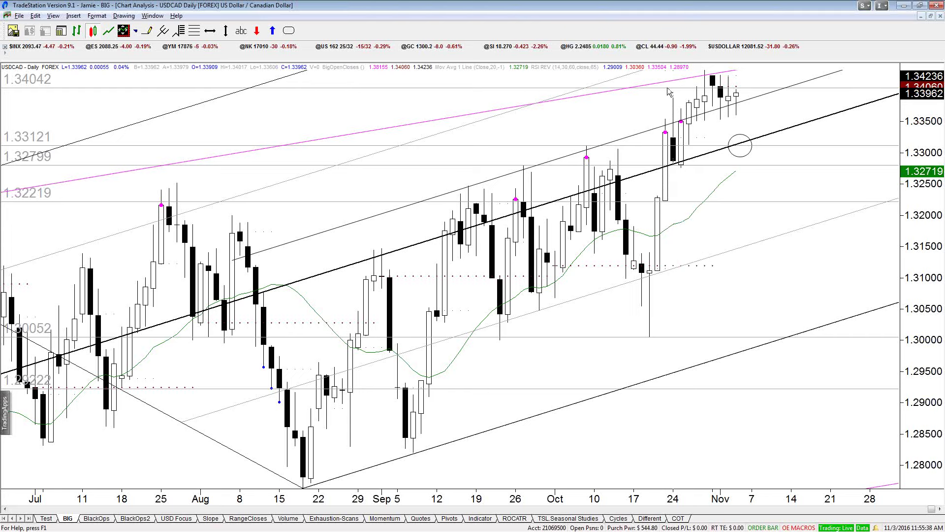
pyautogui.click(677, 174)
pyautogui.moveTo(677, 174); pyautogui.dragTo(683, 176)
pyautogui.click(738, 194)
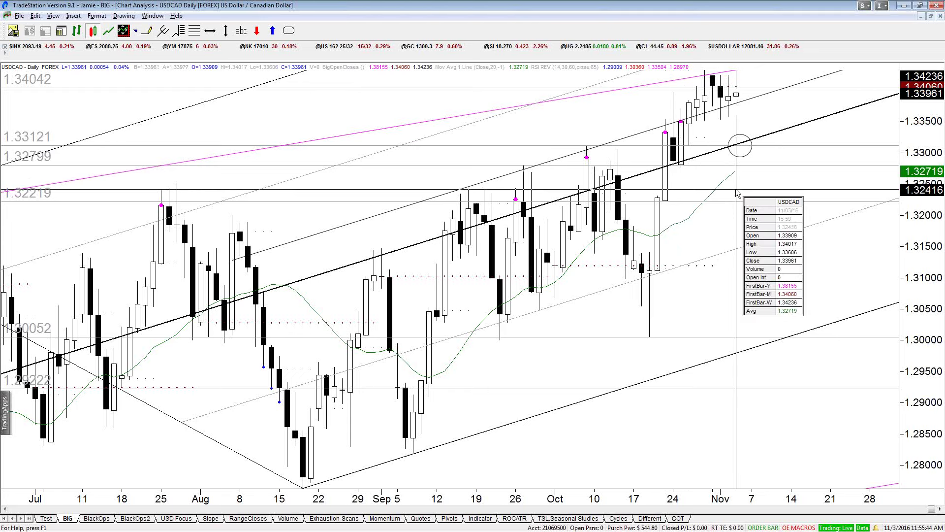
pyautogui.moveTo(737, 190); pyautogui.dragTo(776, 93)
pyautogui.click(743, 146)
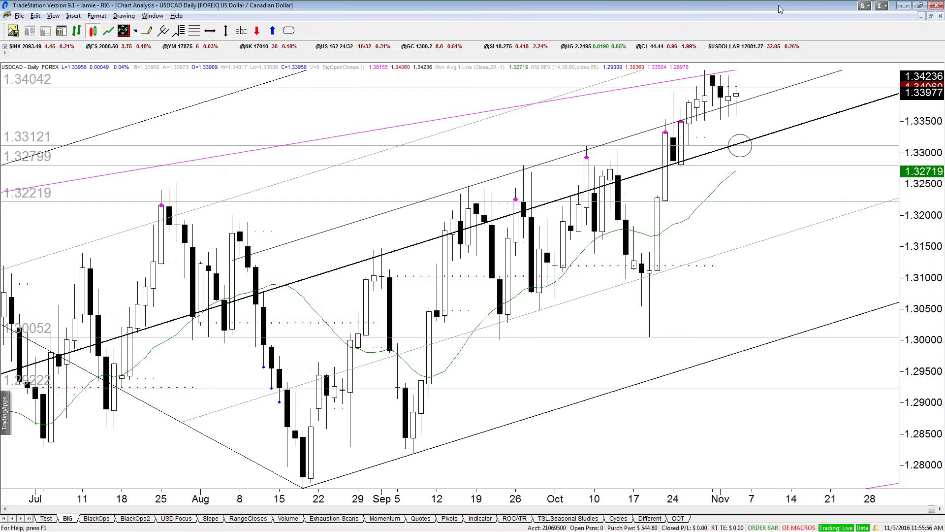
# Step: Review the wider USDCAD channel back to March and check the price level above the November candles
pyautogui.click(809, 239)
pyautogui.press('Down')
pyautogui.press('Down')
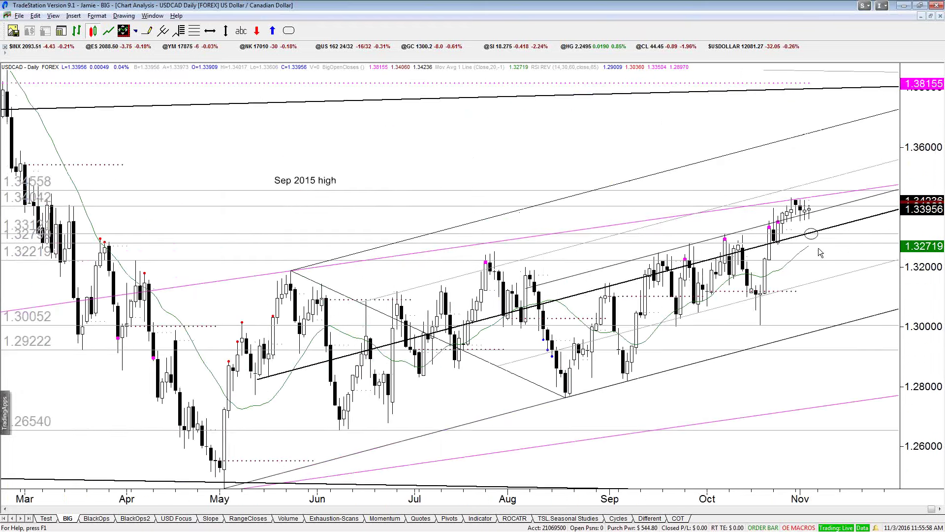
pyautogui.press('Down')
pyautogui.press('Up')
pyautogui.click(791, 157)
pyautogui.moveTo(790, 157)
pyautogui.mouseDown()
pyautogui.moveTo(782, 158)
pyautogui.moveTo(791, 169)
pyautogui.moveTo(791, 159)
pyautogui.mouseUp()
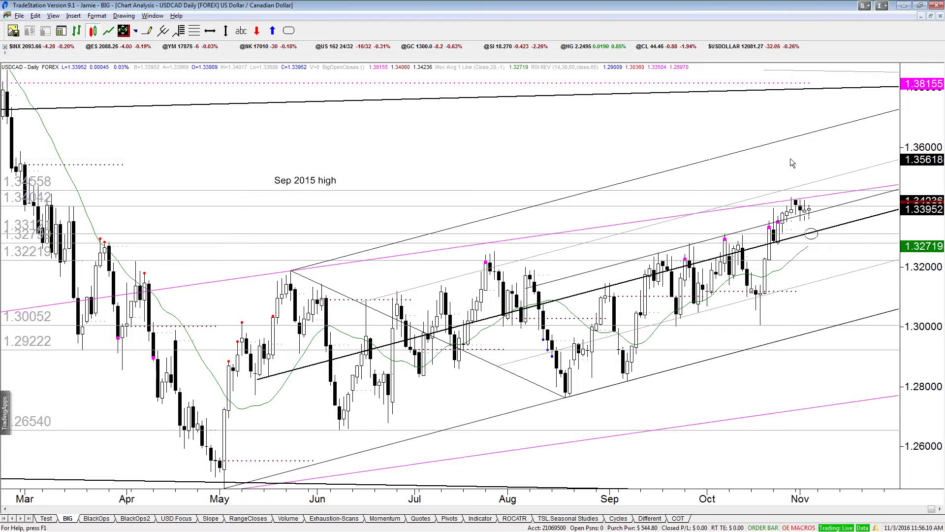
pyautogui.click(791, 158)
pyautogui.scroll(1, 762, 157)
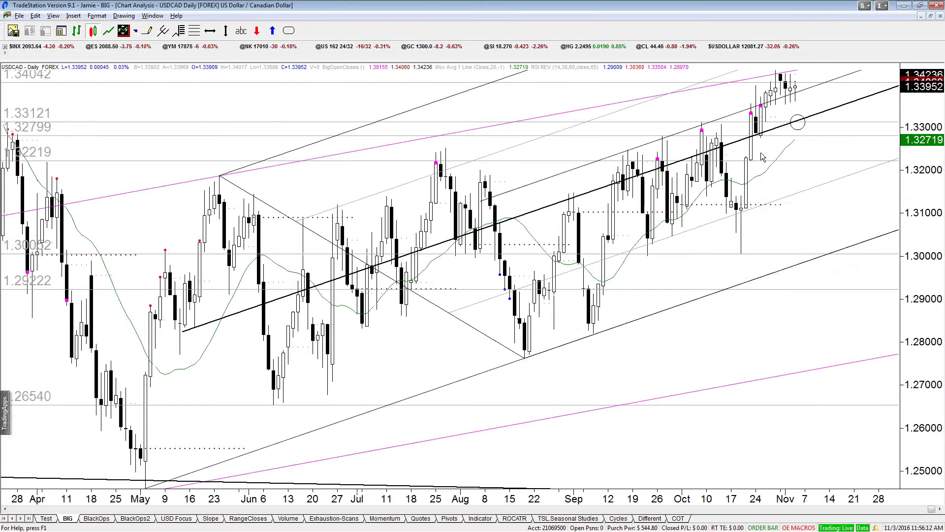
pyautogui.scroll(-1, 762, 156)
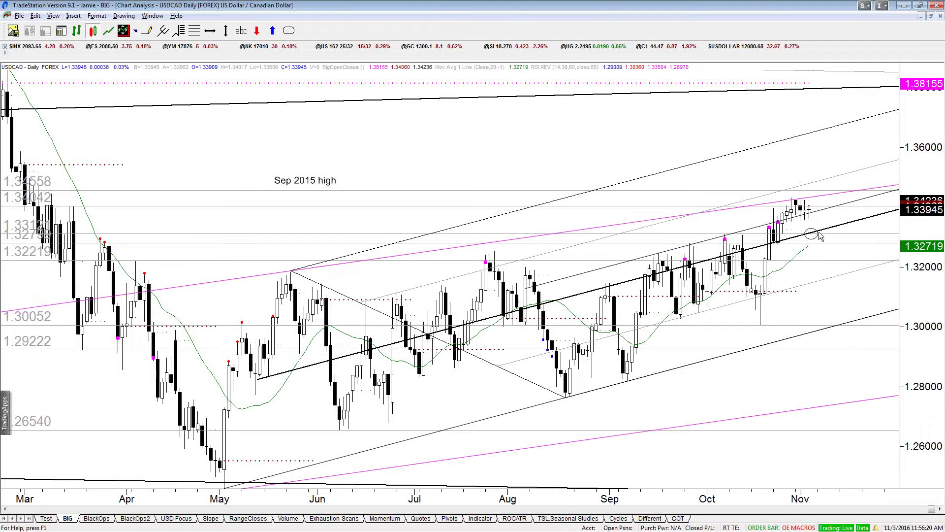
pyautogui.moveTo(831, 147); pyautogui.dragTo(782, 132)
# Step: Show USDCAD's price action since May at closer range and return its chart to the multi-chart layout
pyautogui.press('Up')
pyautogui.press('Up')
pyautogui.press('Up')
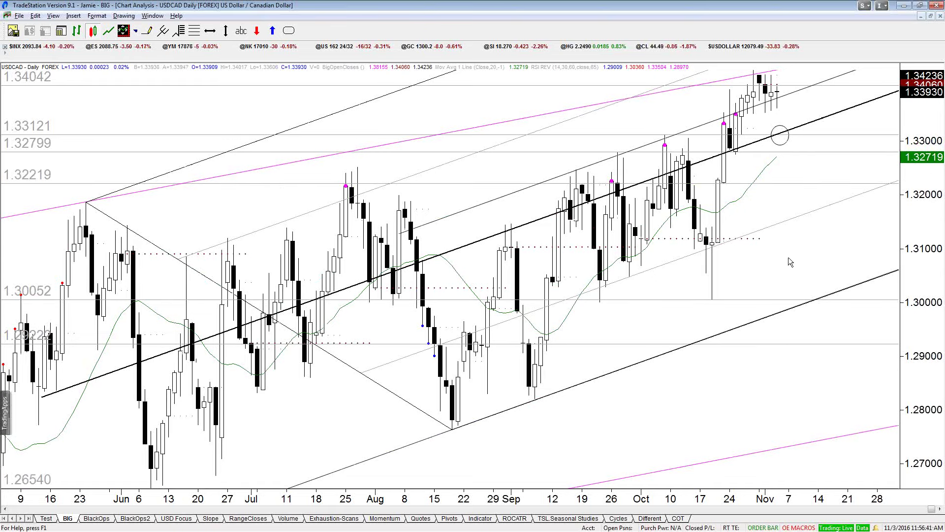
pyautogui.hotkey('ctrl', 'F5')
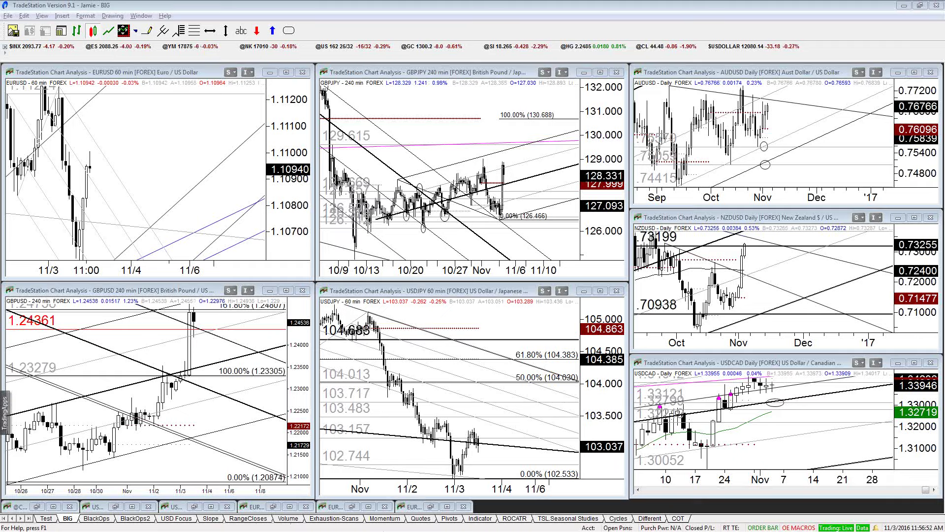
# Step: Switch to TradingView in the browser and remove the AUDUSD comparison line from the HG1! copper chart
pyautogui.hotkey('alt', 'Tab')
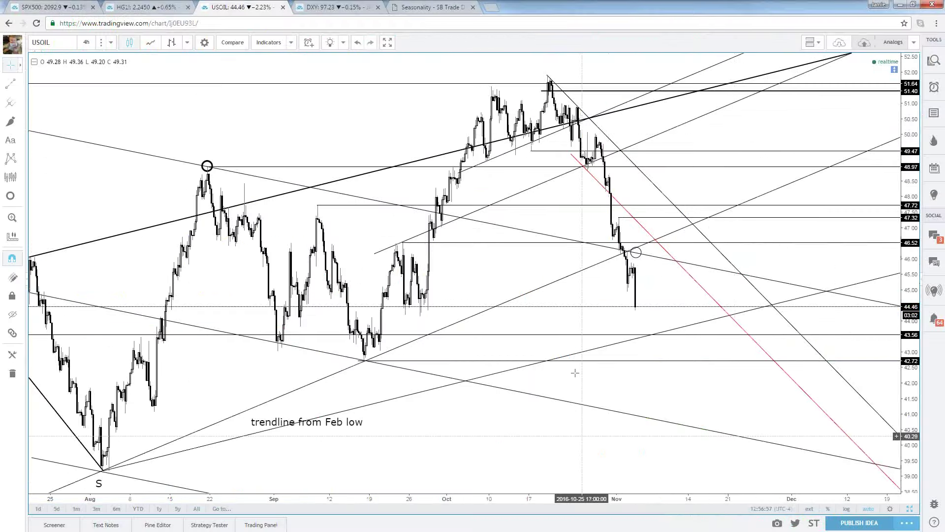
pyautogui.click(172, 5)
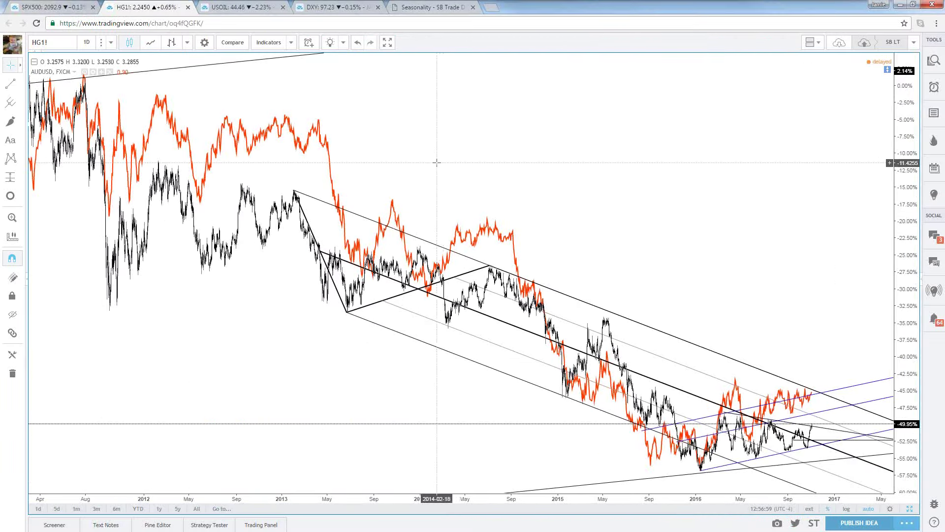
pyautogui.click(491, 232)
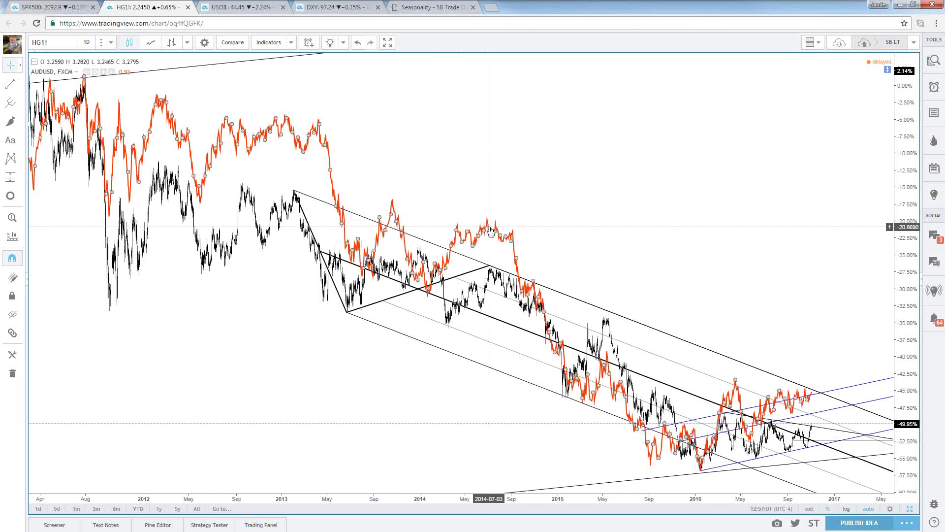
pyautogui.press('Delete')
# Step: Load XAGUSD in place of copper and show silver's daily prices back to mid-2015
pyautogui.write('XAGUSD')
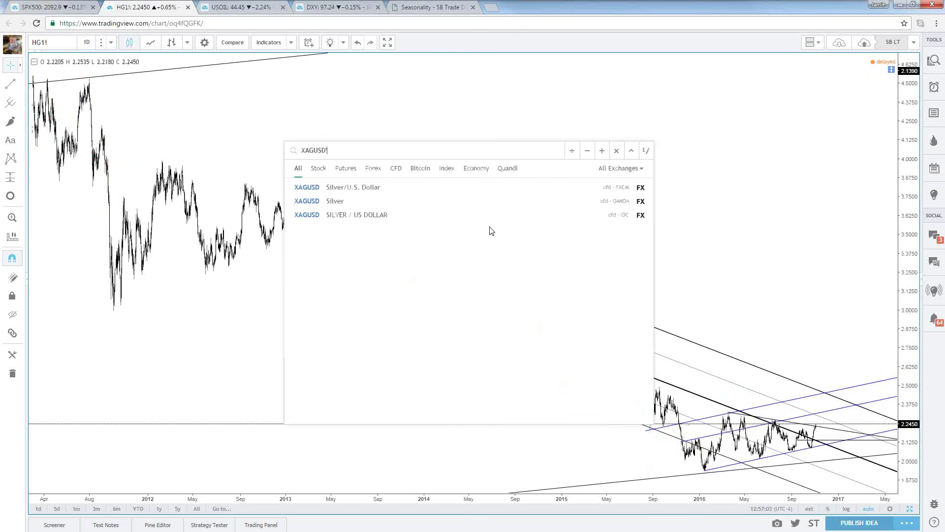
pyautogui.press('Return')
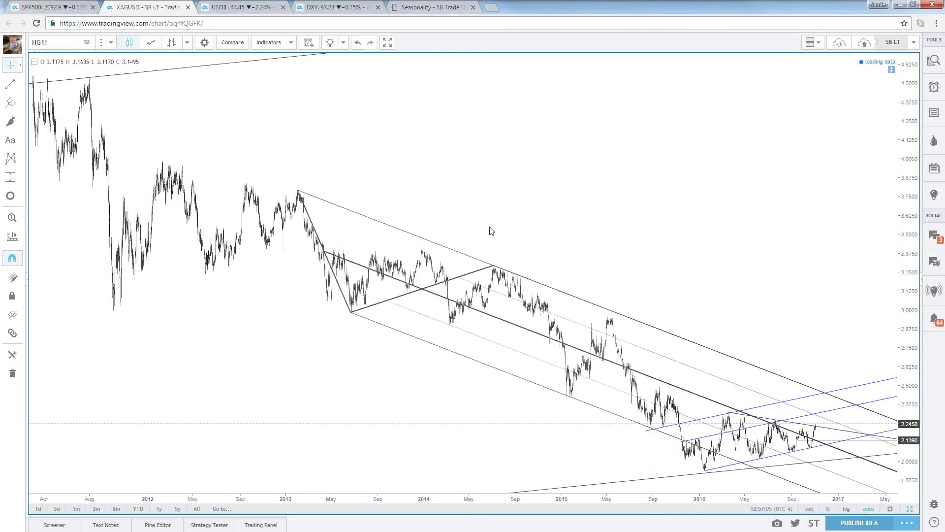
pyautogui.scroll(8, 494, 230)
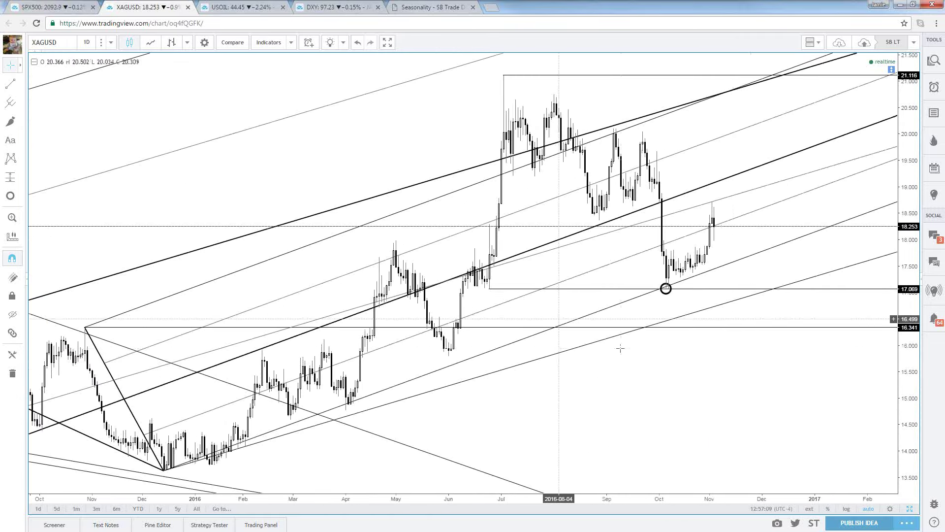
pyautogui.scroll(-2, 553, 333)
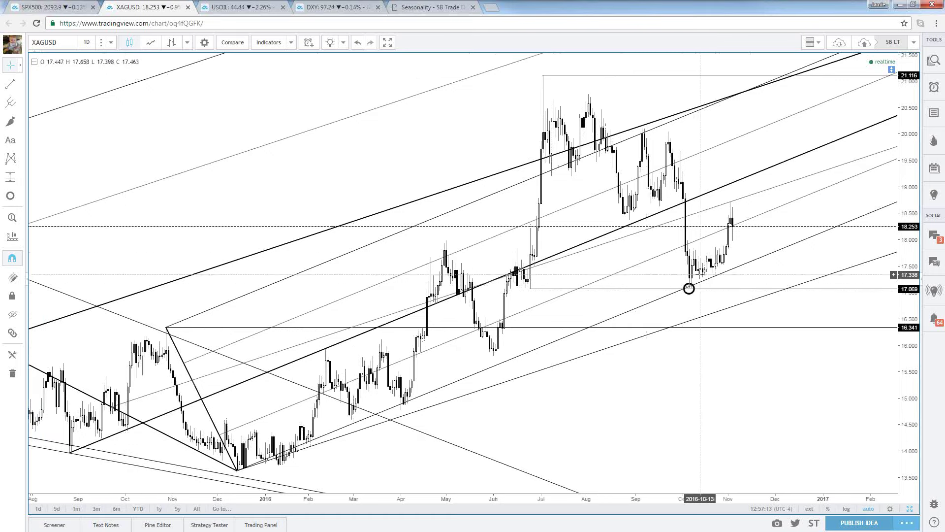
pyautogui.scroll(-1, 675, 295)
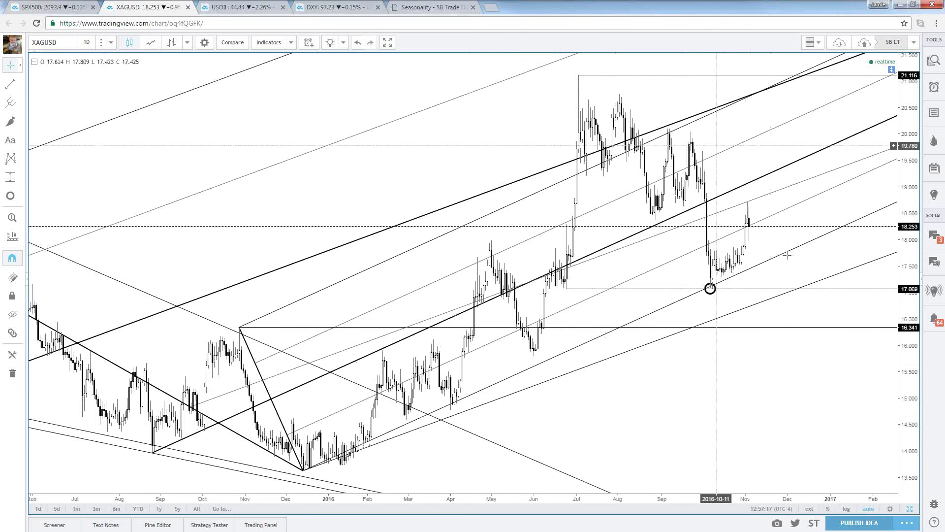
# Step: Delete the silver pitchfork anchored at the January 2015 high and the August and December 2015 lows
pyautogui.click(661, 341)
pyautogui.scroll(-2, 662, 342)
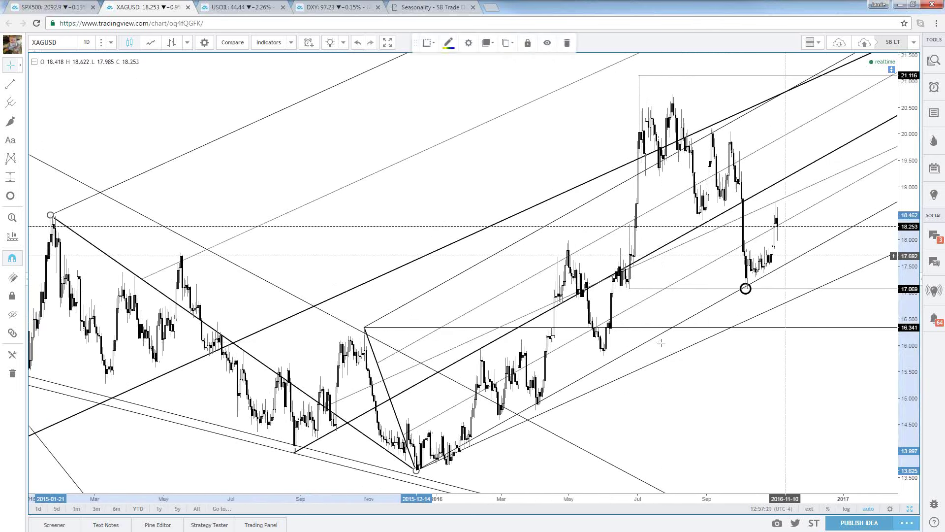
pyautogui.press('Delete')
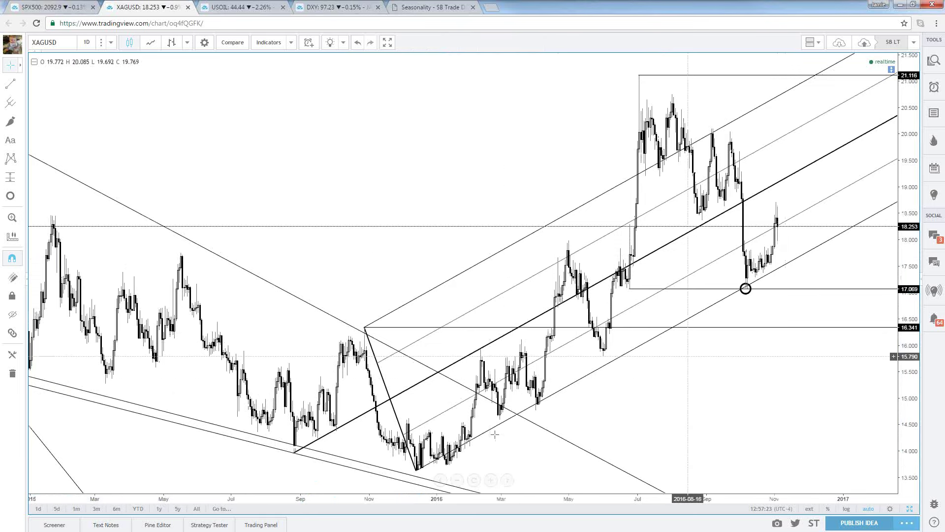
# Step: Examine silver's remaining rising channel around the circled October low and its longer price history back to early 2014
pyautogui.scroll(2, 736, 388)
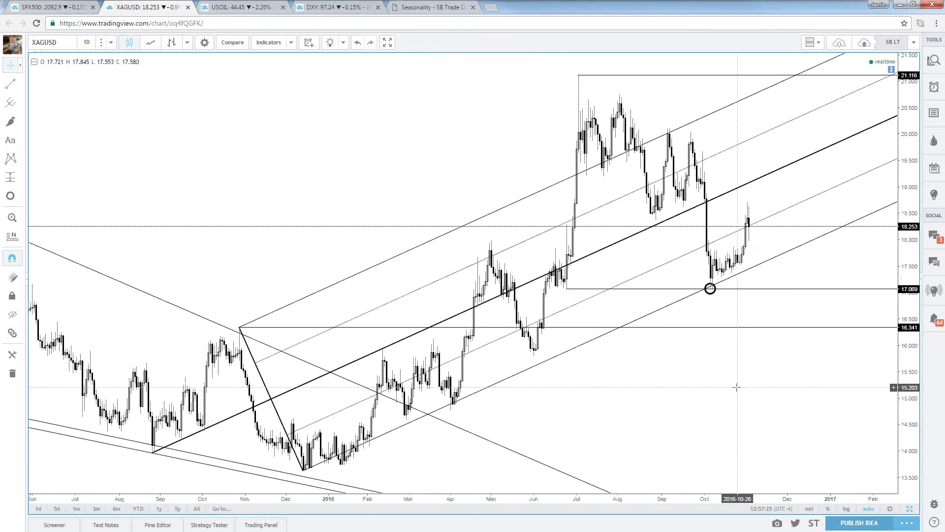
pyautogui.scroll(3, 766, 385)
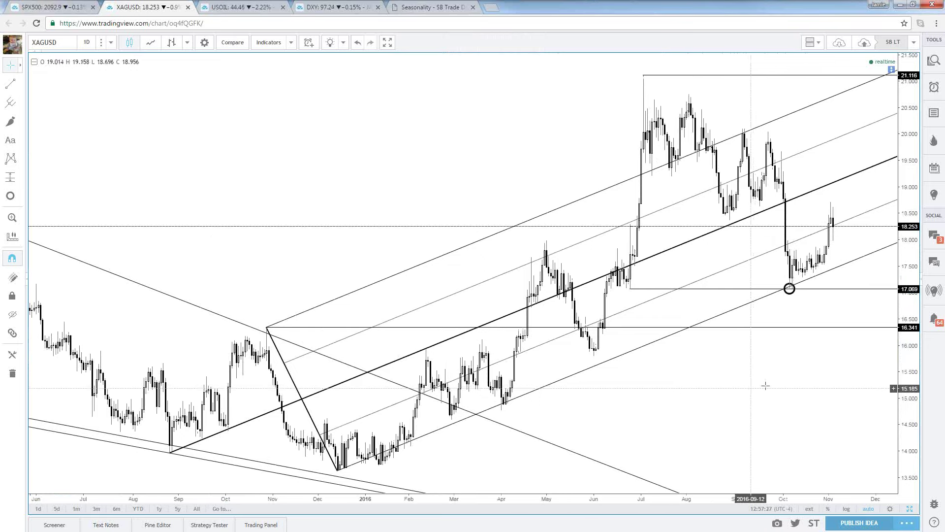
pyautogui.scroll(3, 753, 385)
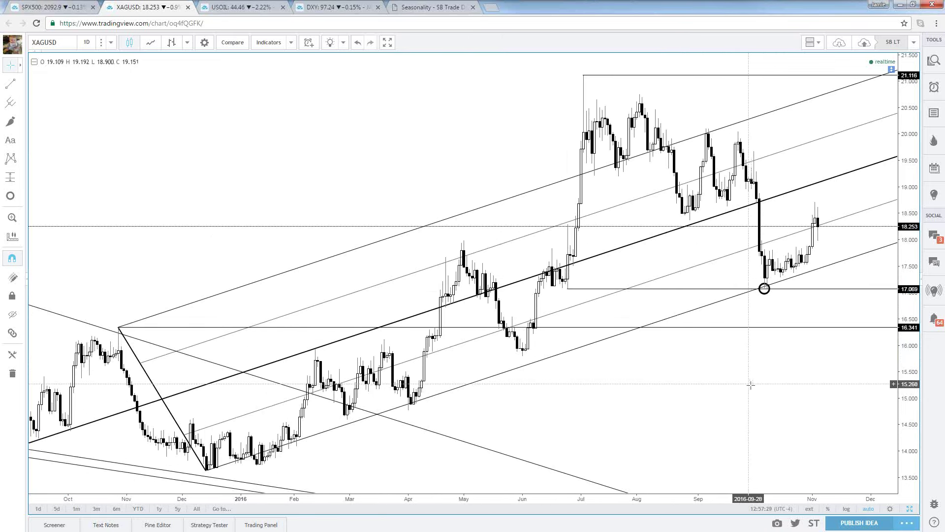
pyautogui.scroll(-2, 585, 383)
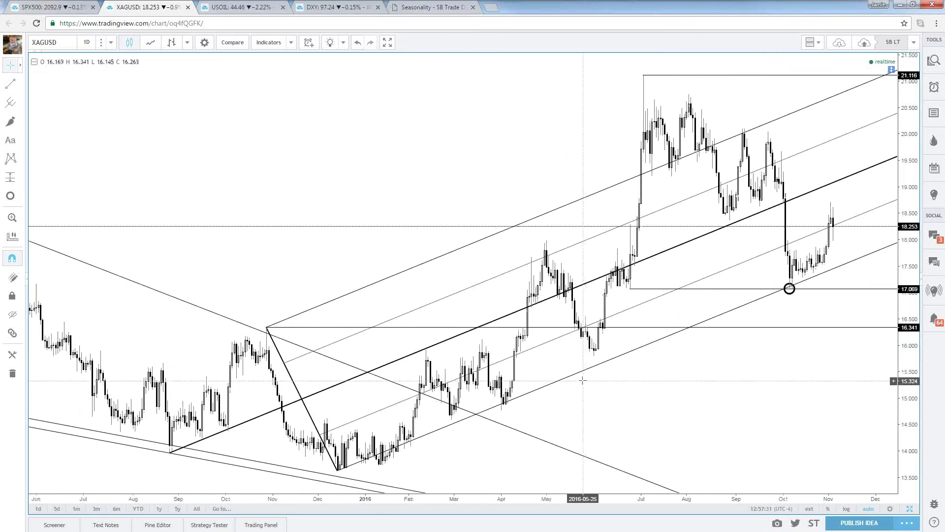
pyautogui.scroll(-4, 583, 380)
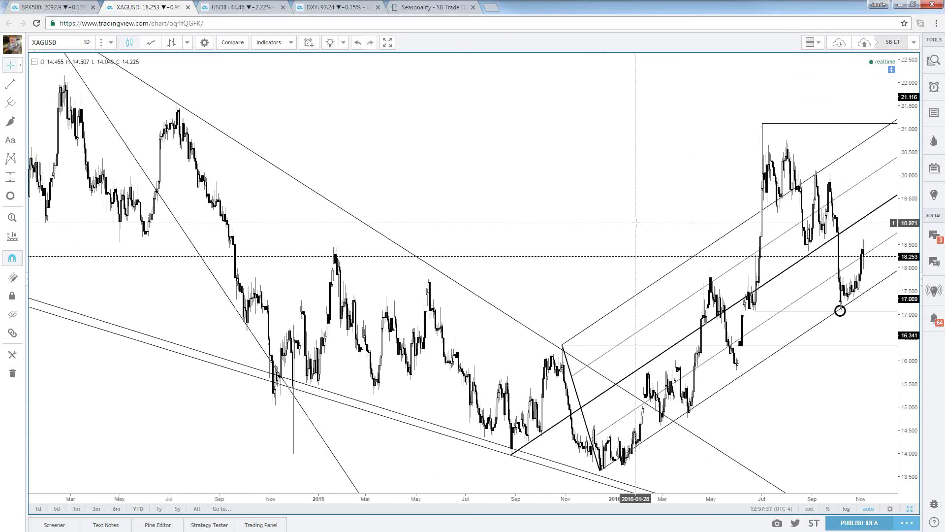
# Step: Draw a horizontal ray on silver's daily chart from the October 7, 2016 bar at 17.521
pyautogui.scroll(3, 636, 223)
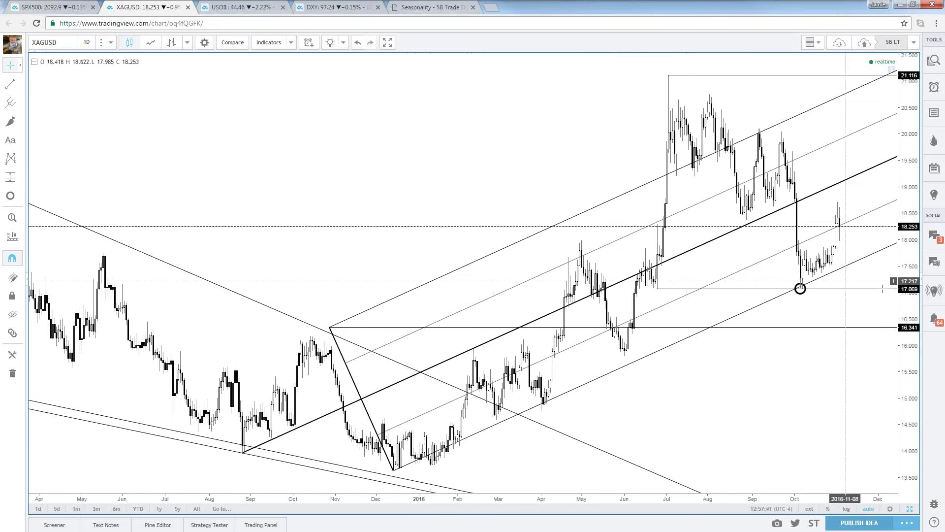
pyautogui.scroll(1, 705, 262)
pyautogui.scroll(1, 704, 262)
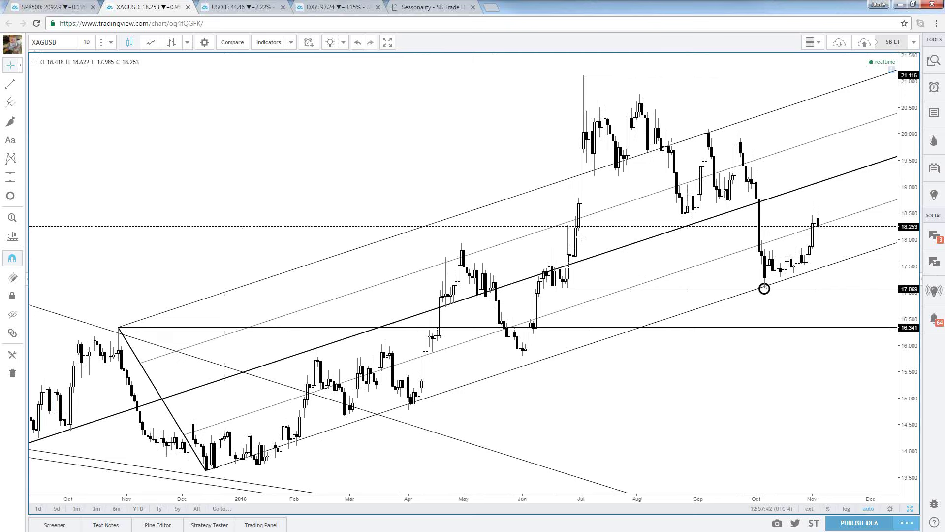
pyautogui.click(20, 84)
pyautogui.click(74, 148)
pyautogui.scroll(4, 351, 139)
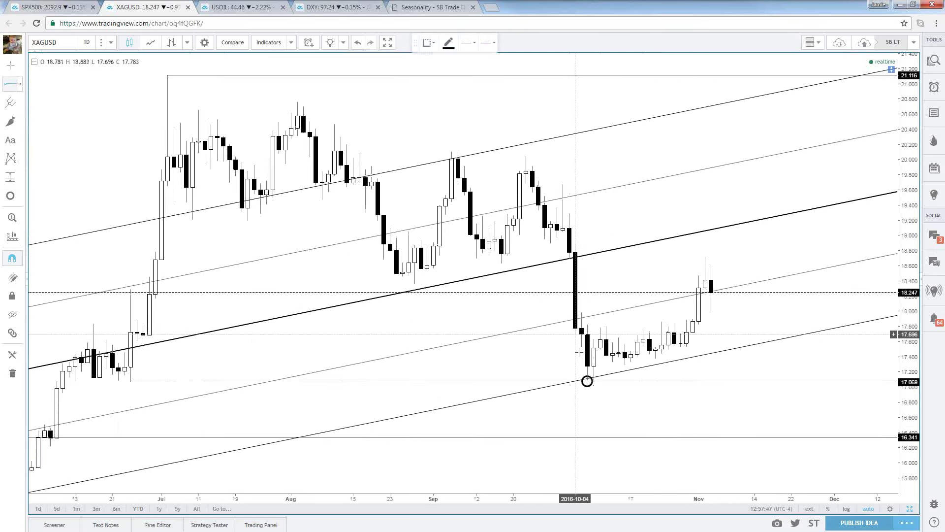
pyautogui.click(594, 347)
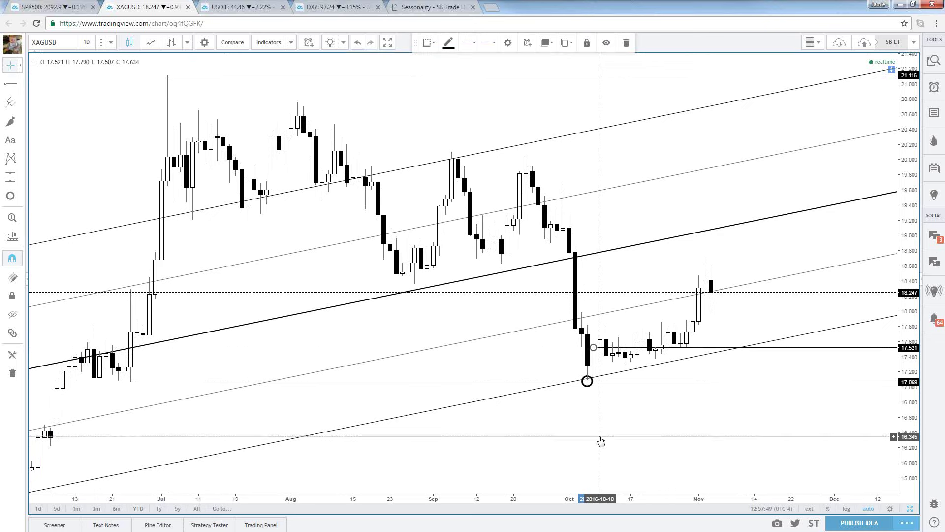
# Step: Thicken the new 17.521 horizontal ray by one width level and deselect it
pyautogui.doubleClick(627, 355)
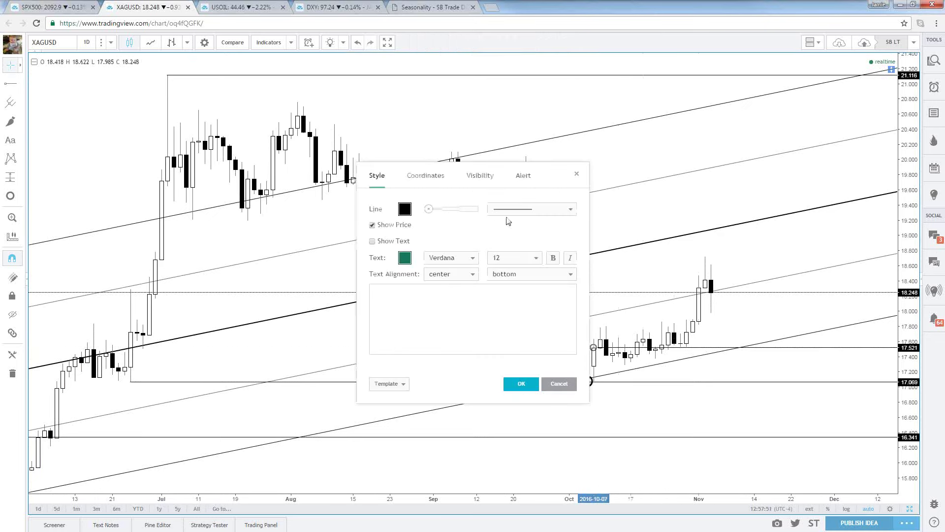
pyautogui.click(445, 210)
pyautogui.press('Return')
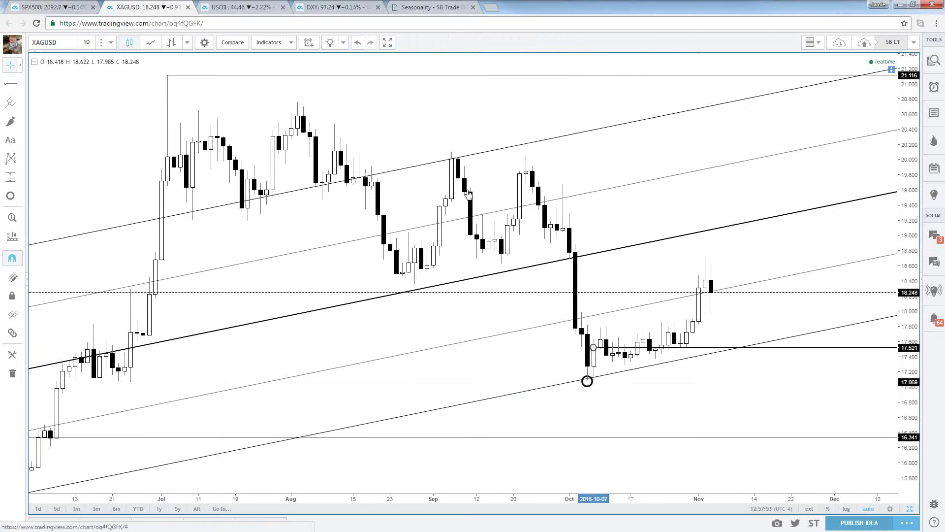
pyautogui.click(705, 418)
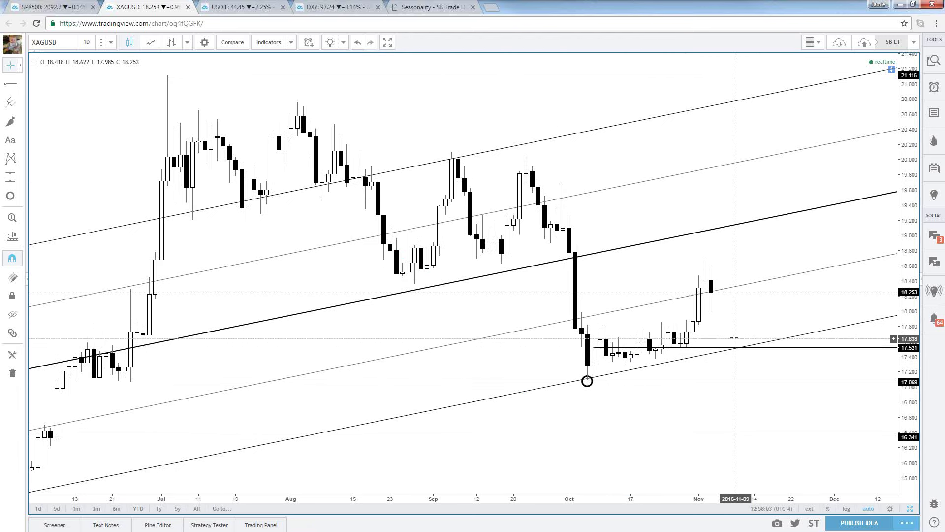
# Step: Switch the silver chart to the 240-minute interval to view the price action since August
pyautogui.scroll(-4, 736, 347)
pyautogui.scroll(-2, 727, 329)
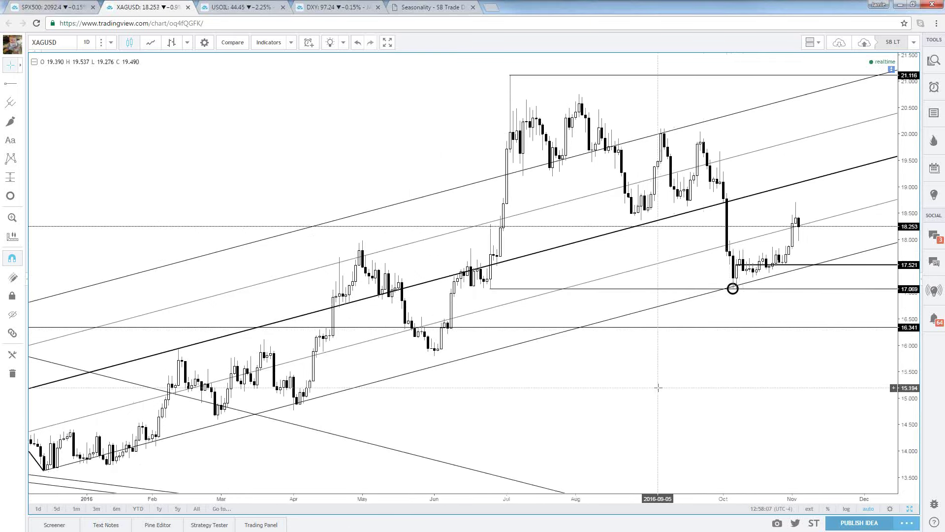
pyautogui.write('240')
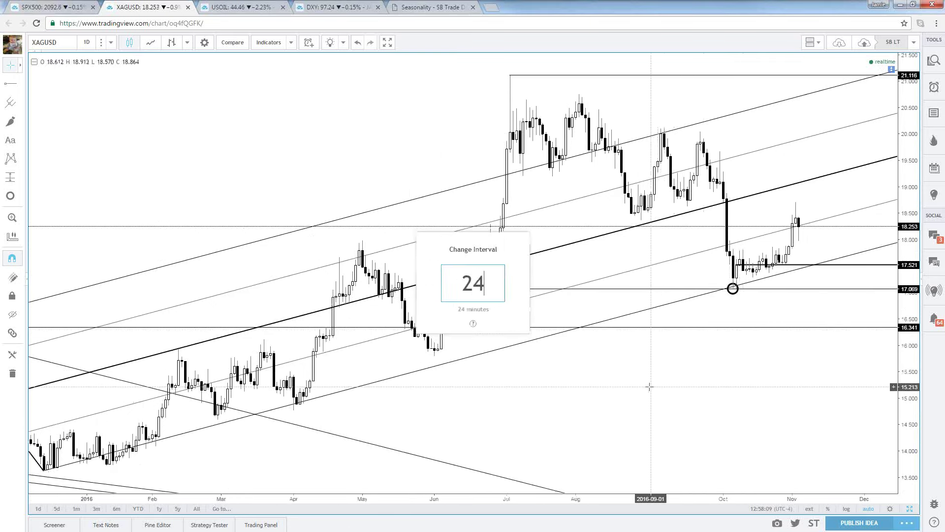
pyautogui.press('Return')
pyautogui.scroll(-3, 700, 358)
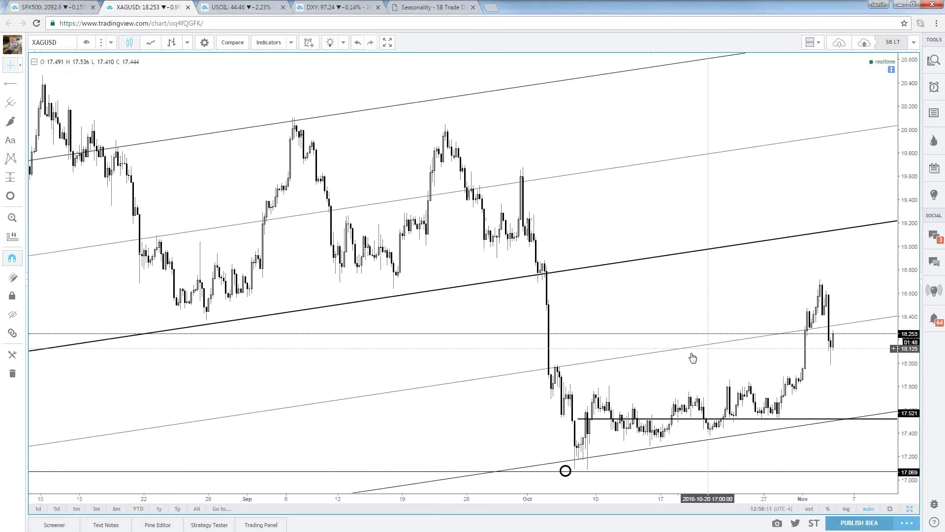
# Step: Try a rising trend line from the October 7 low to the late-October low, shift it up parallel over the October highs, and delete it
pyautogui.click(20, 85)
pyautogui.click(44, 75)
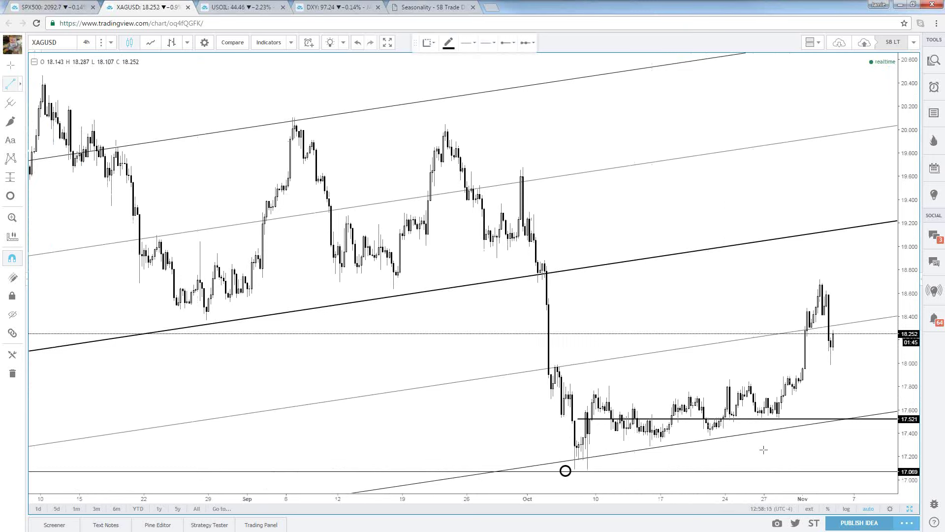
pyautogui.click(587, 471)
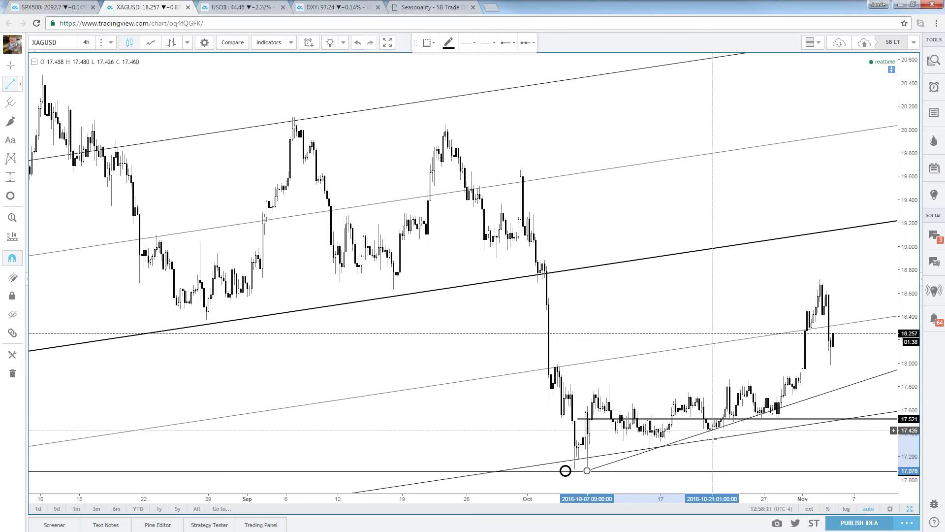
pyautogui.click(778, 418)
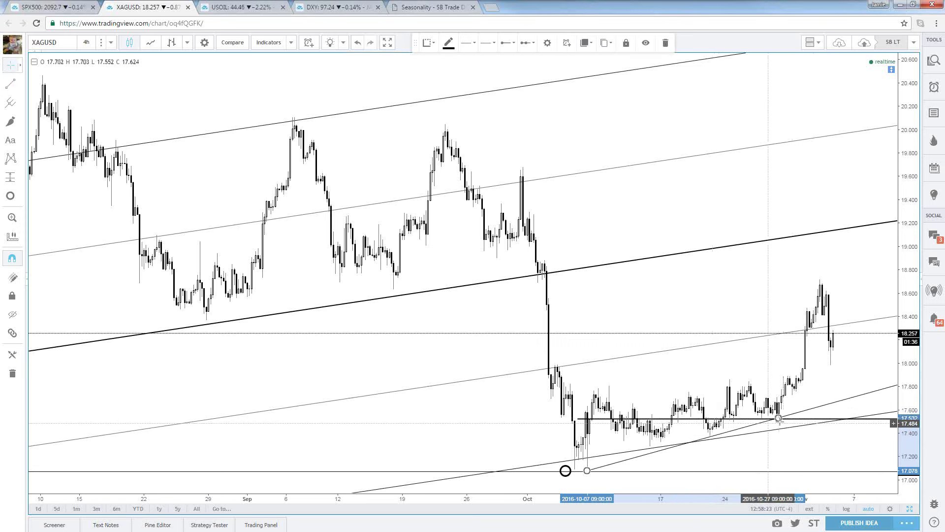
pyautogui.moveTo(613, 465); pyautogui.dragTo(723, 386)
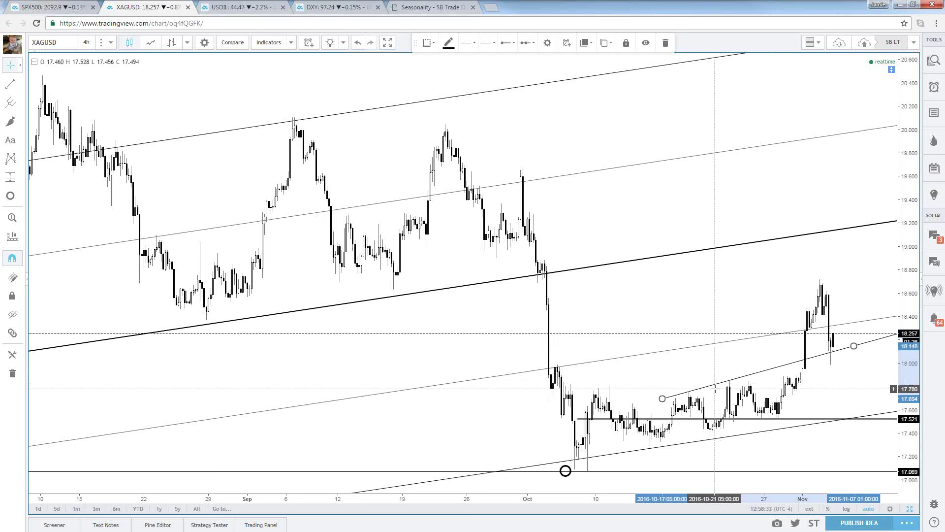
pyautogui.press('Delete')
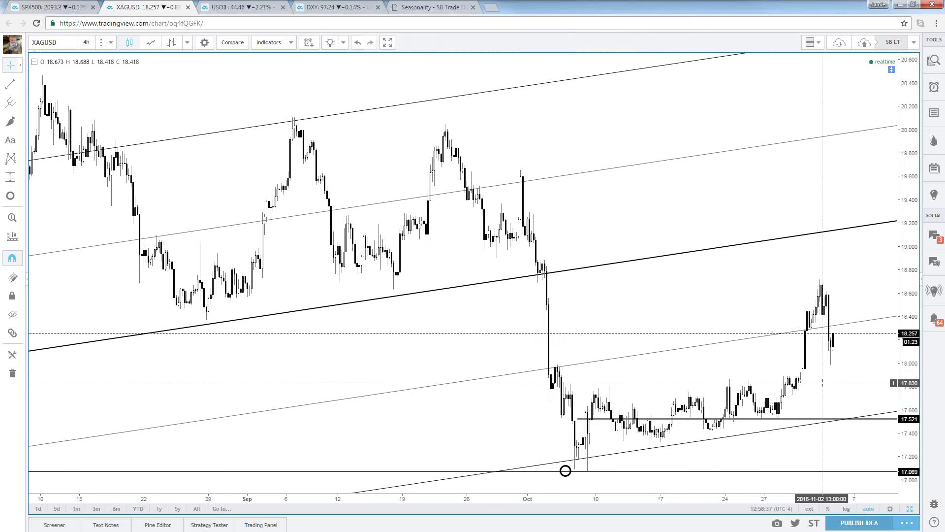
# Step: Review silver's wider 4-hour history, return the chart to the daily interval, and examine where the 17.521 ray meets the channel's lower line
pyautogui.scroll(-5, 820, 379)
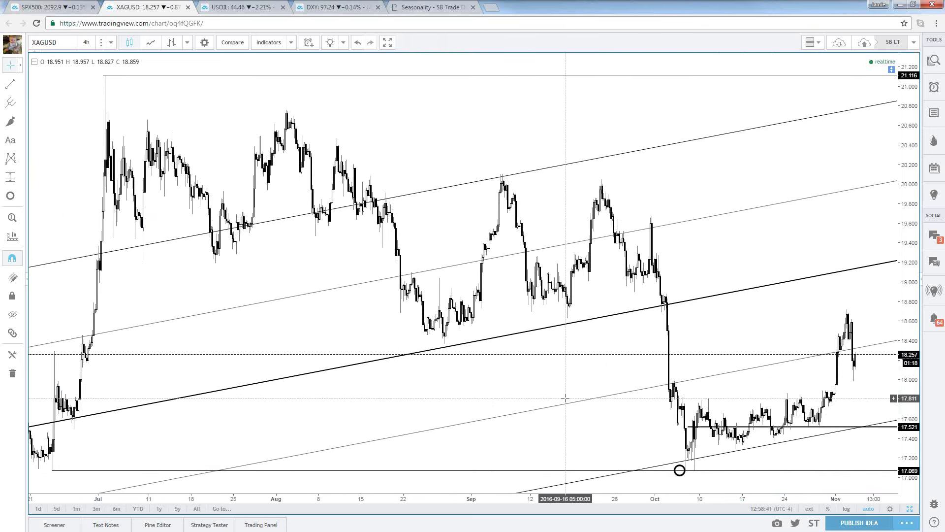
pyautogui.scroll(-3, 565, 397)
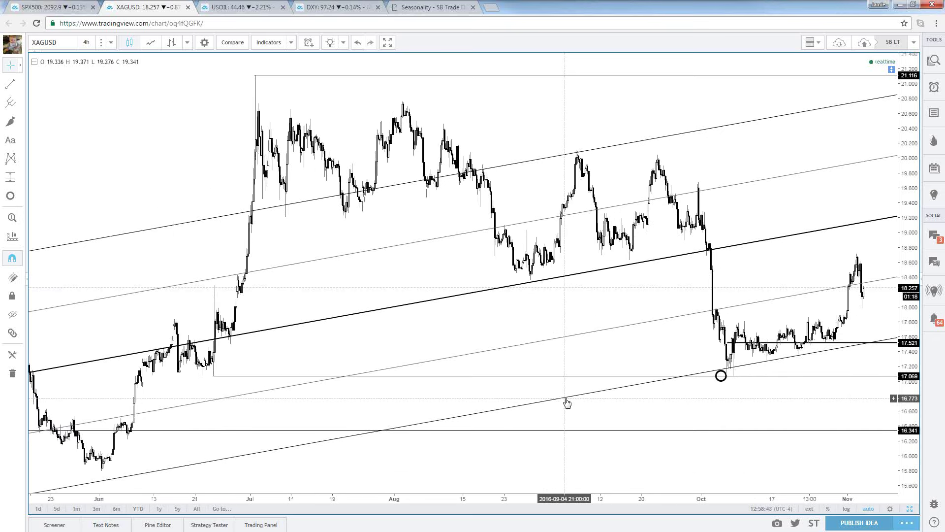
pyautogui.scroll(-2, 566, 400)
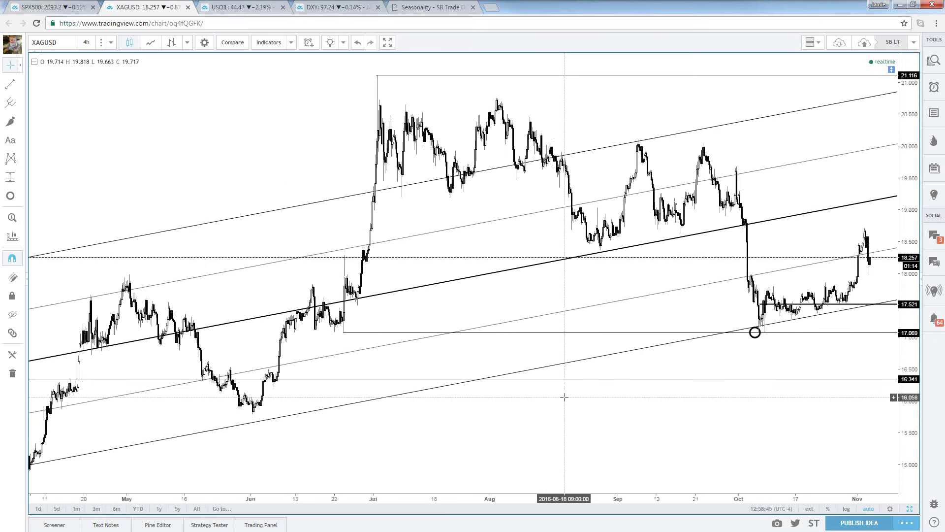
pyautogui.scroll(-3, 564, 397)
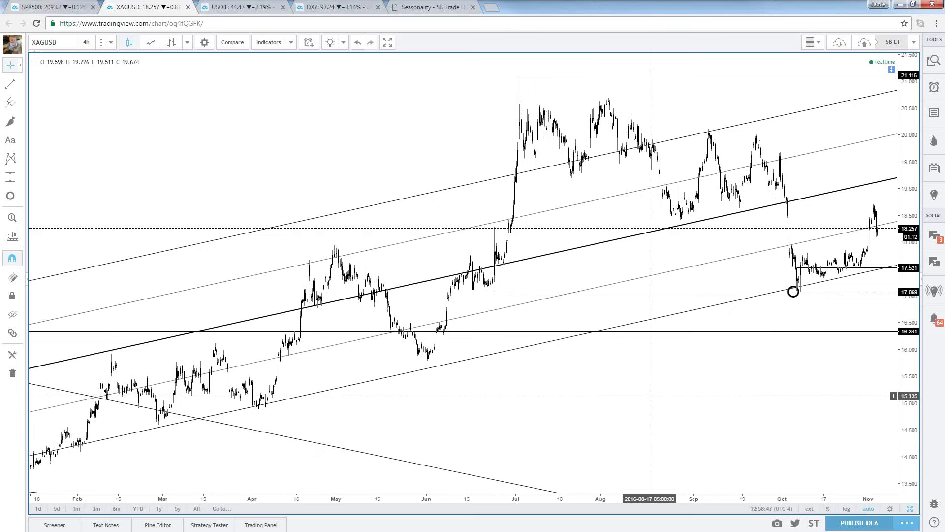
pyautogui.write('1D')
pyautogui.press('Return')
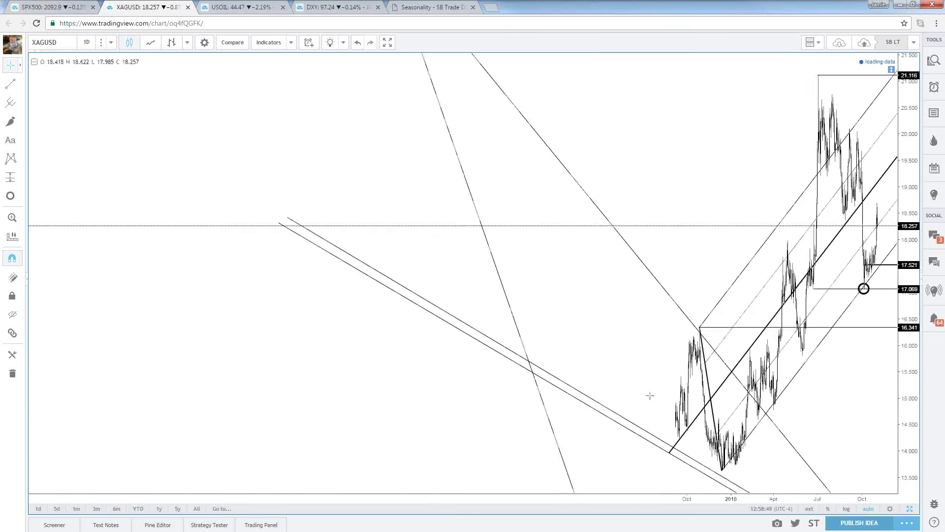
pyautogui.scroll(5, 625, 382)
pyautogui.scroll(3, 616, 378)
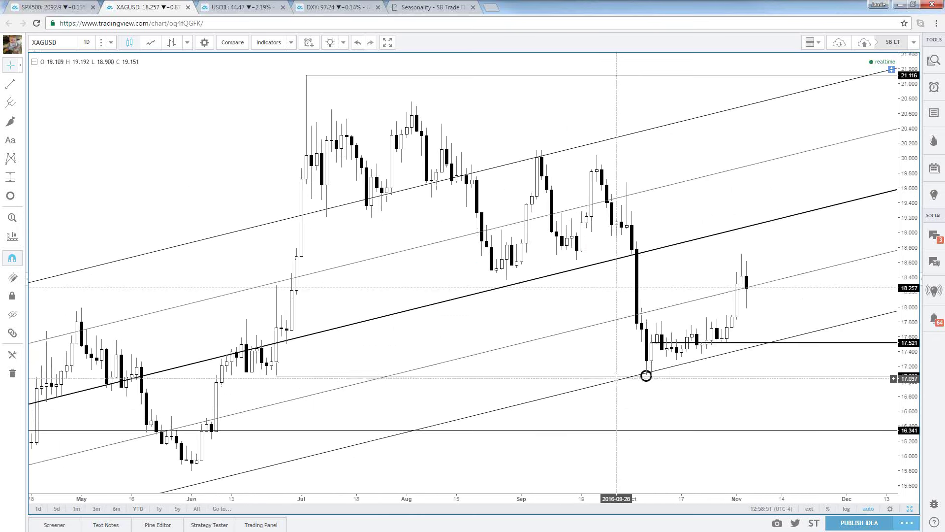
pyautogui.moveTo(770, 318); pyautogui.dragTo(753, 319)
pyautogui.scroll(-4, 753, 318)
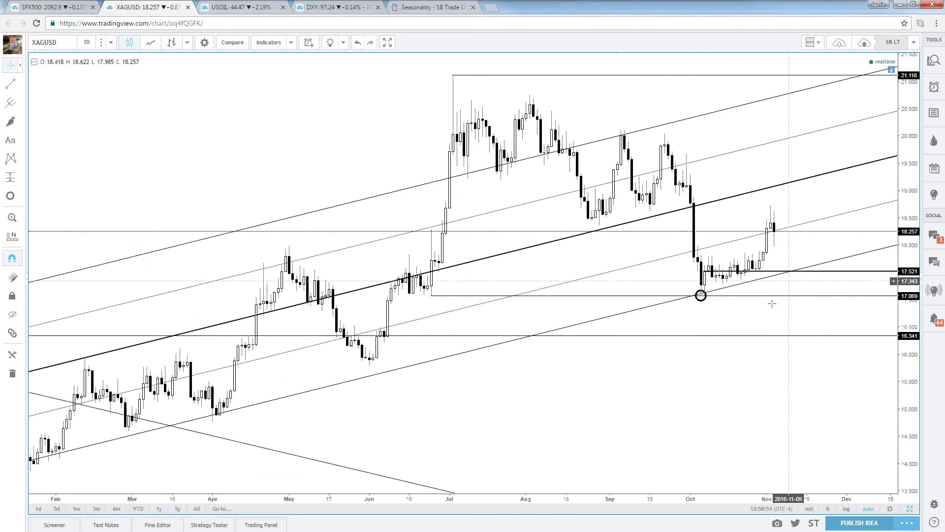
pyautogui.click(791, 271)
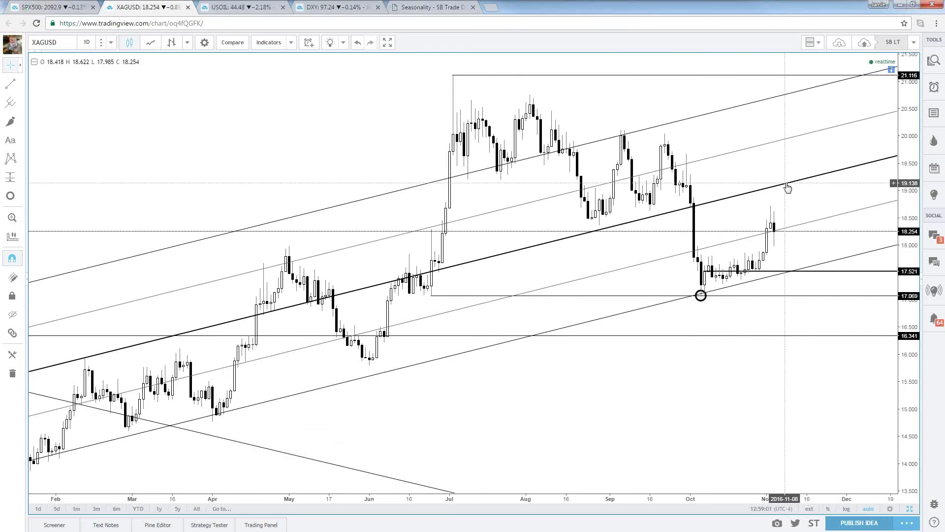
# Step: Try the logarithmic price scale on silver's rising channel and restore the linear scale
pyautogui.scroll(-3, 787, 187)
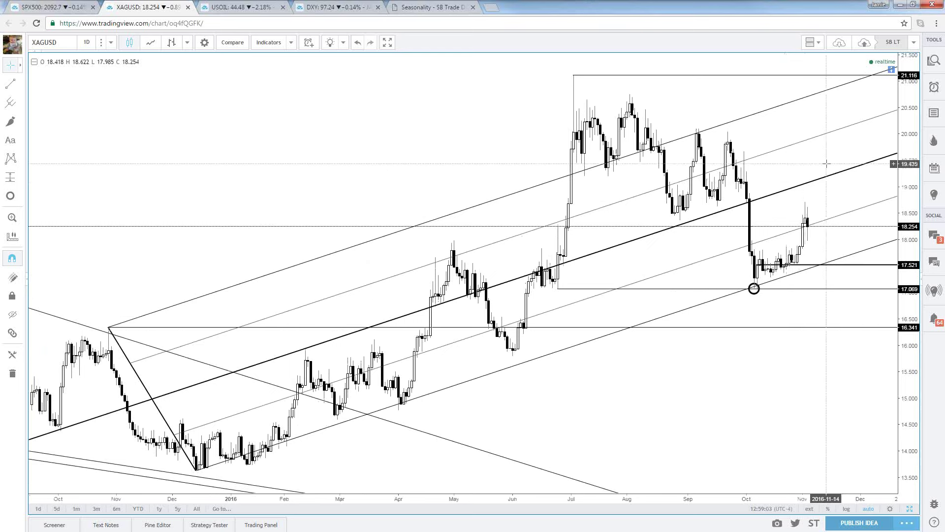
pyautogui.scroll(-1, 825, 165)
pyautogui.click(847, 509)
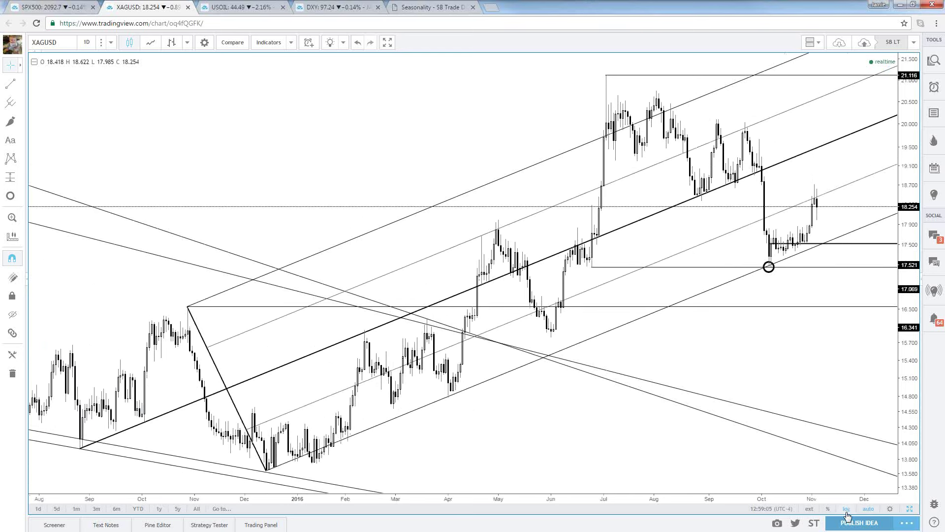
pyautogui.click(846, 510)
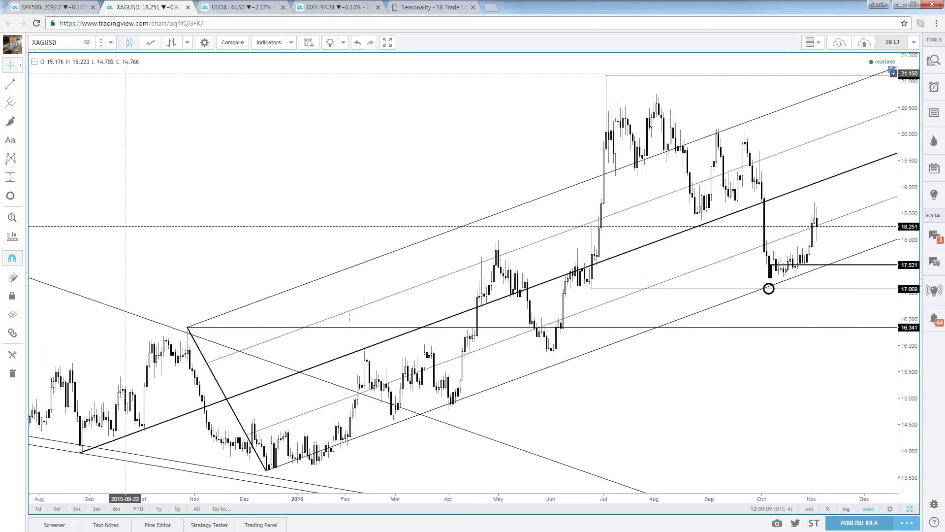
# Step: Circle the channel median at the February 11, 2016 high and draw a horizontal ray from the July 21, 2016 low at 19.198
pyautogui.click(10, 195)
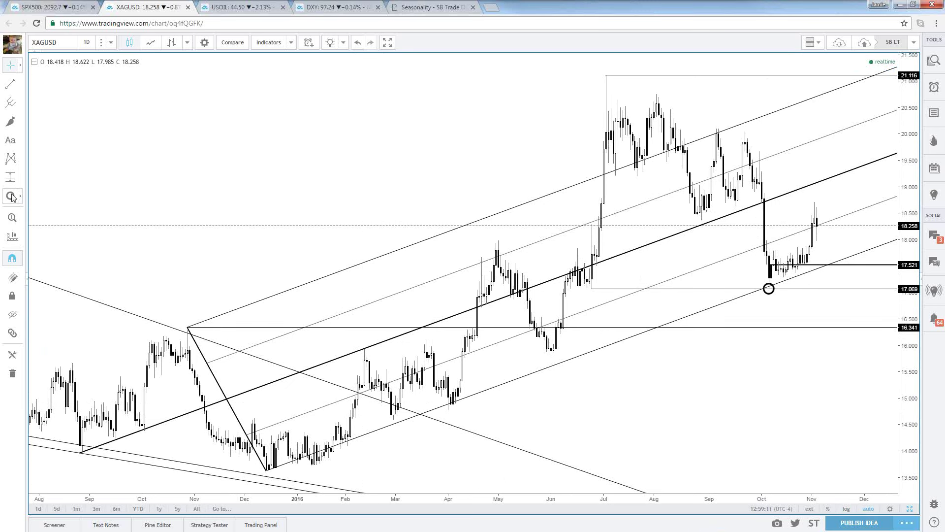
pyautogui.click(364, 349)
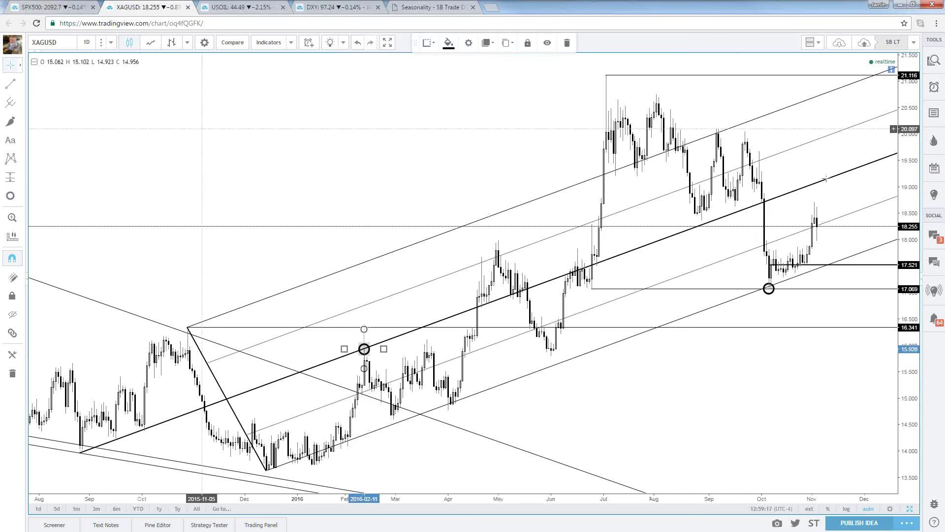
pyautogui.click(20, 84)
pyautogui.click(52, 142)
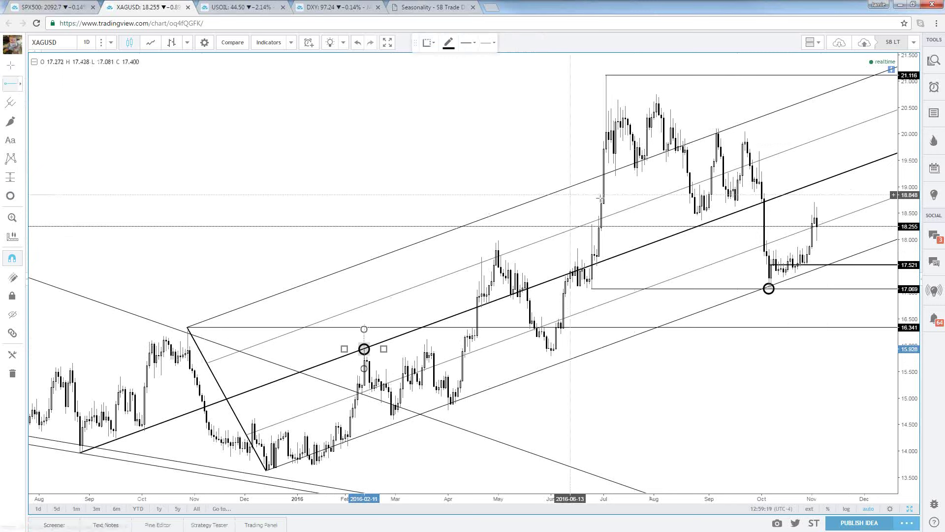
pyautogui.click(637, 182)
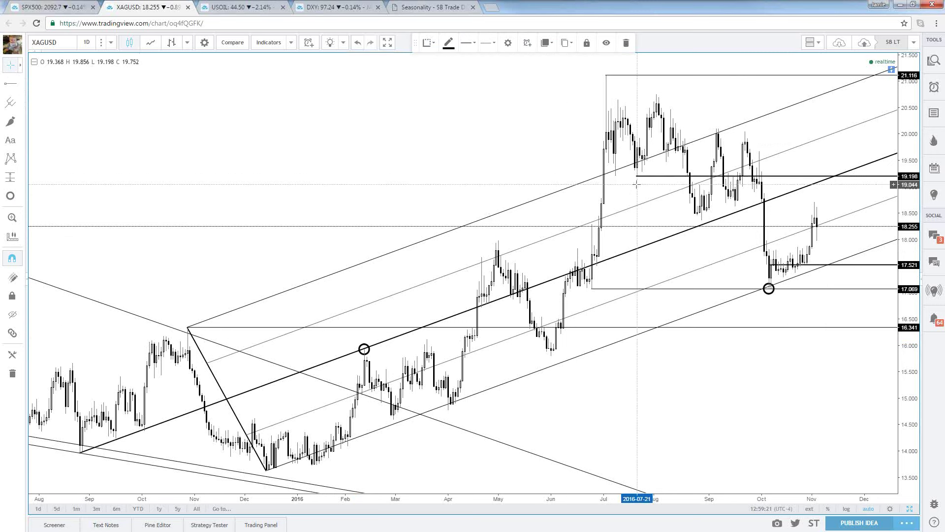
# Step: Set the 19.198 horizontal ray to the thinnest black line and check where it crosses the channel median
pyautogui.doubleClick(640, 187)
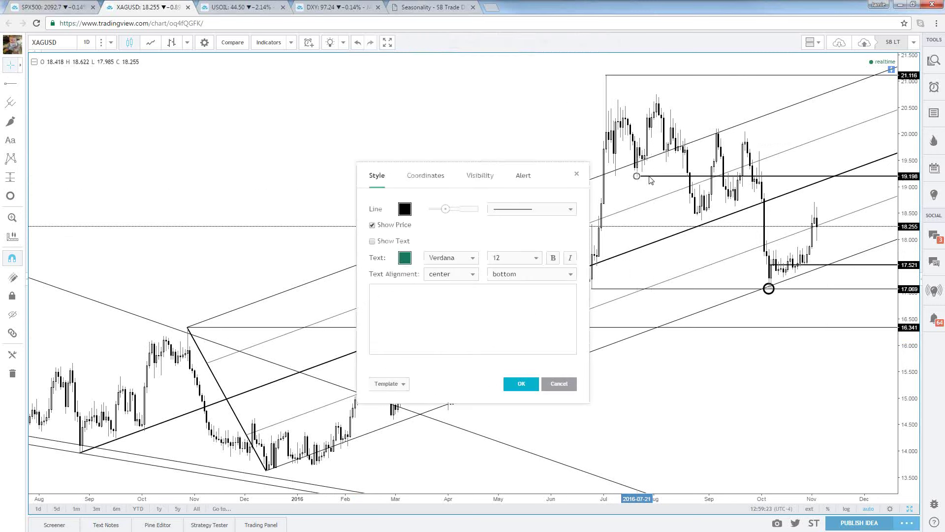
pyautogui.click(404, 211)
pyautogui.click(405, 223)
pyautogui.click(428, 209)
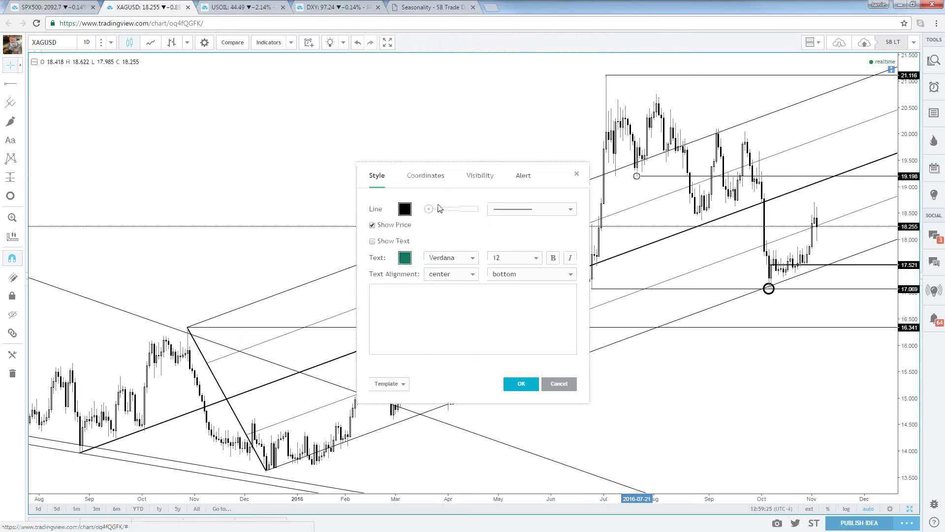
pyautogui.press('Return')
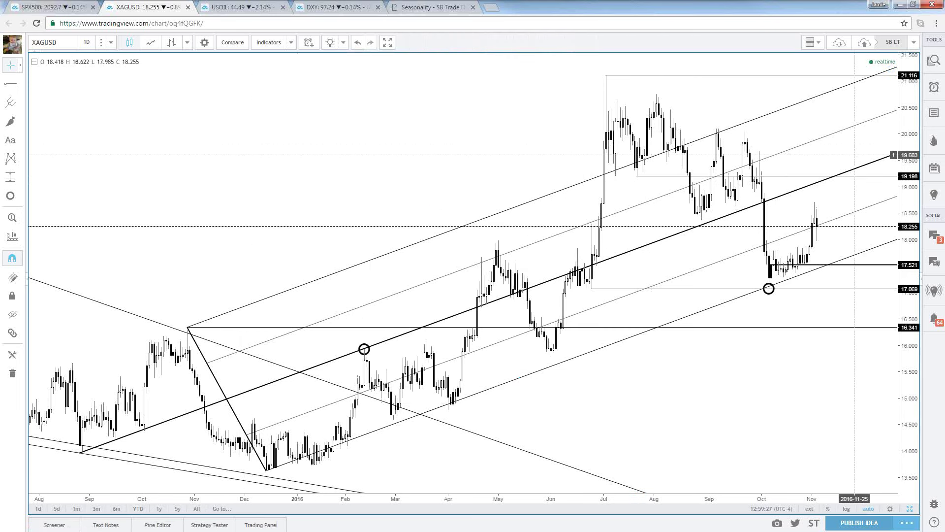
pyautogui.click(831, 176)
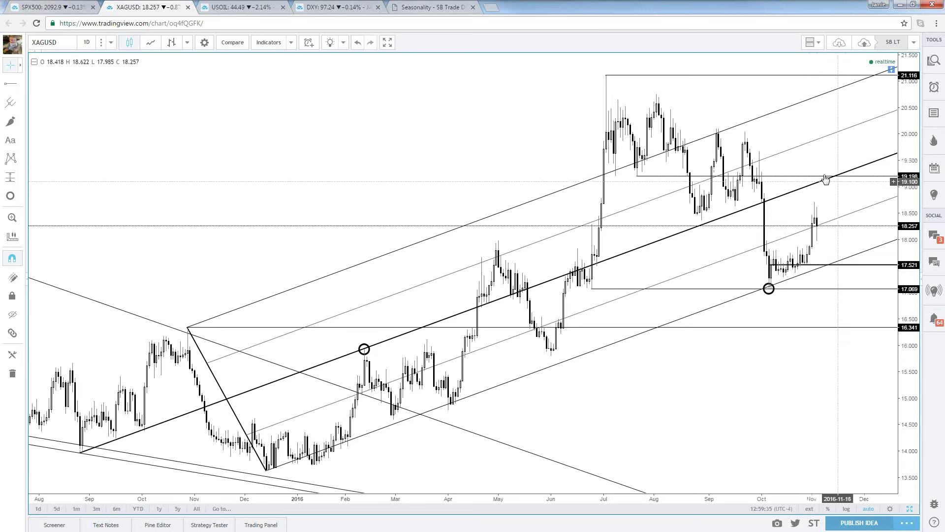
pyautogui.click(794, 148)
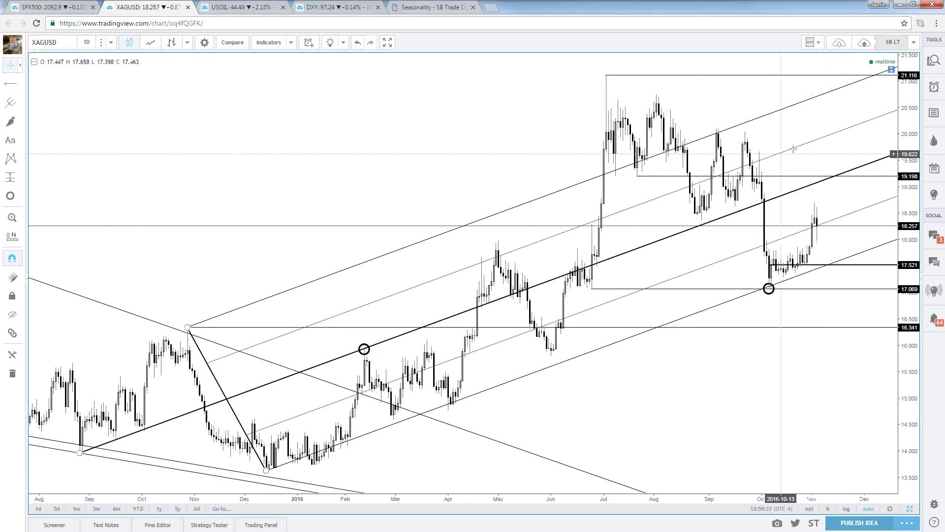
# Step: Examine silver's daily chart where the 17.521 ray meets the rising channel's lower line, with more price range and history in view
pyautogui.click(829, 265)
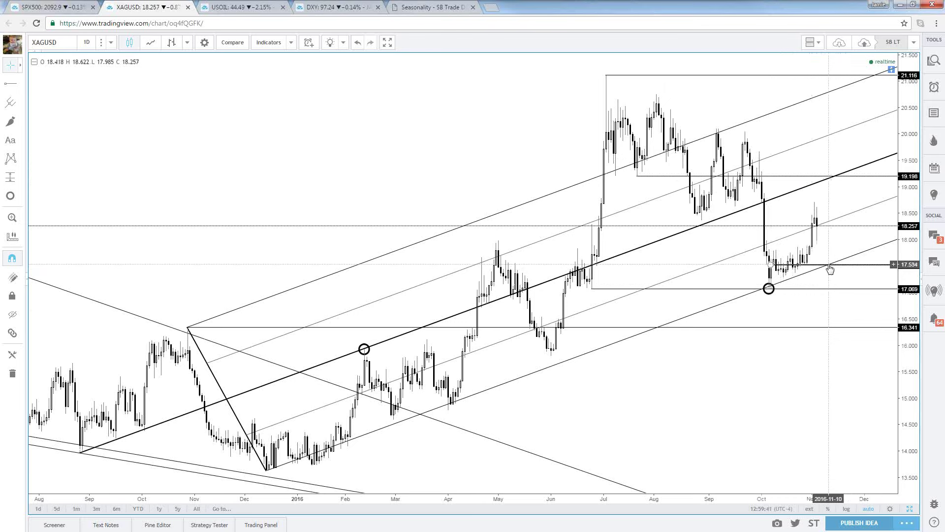
pyautogui.scroll(-1, 829, 343)
pyautogui.scroll(1, 834, 342)
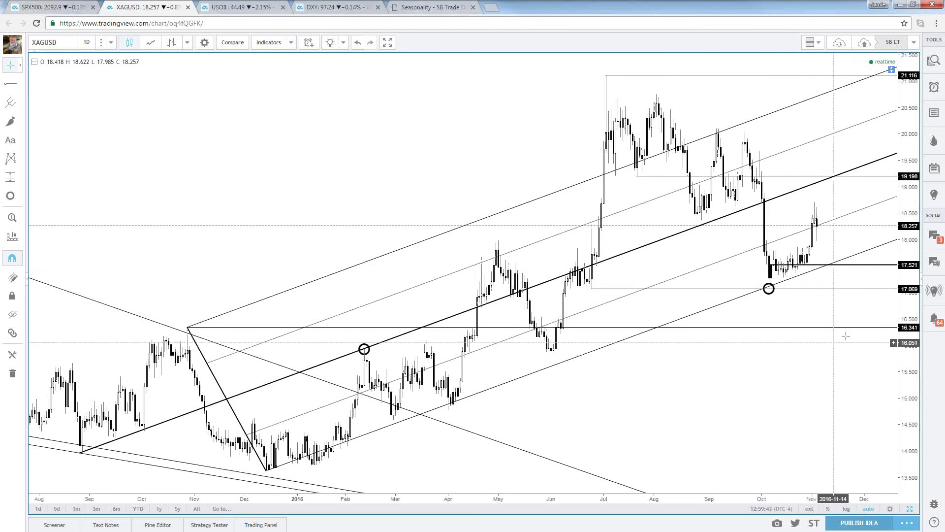
pyautogui.moveTo(916, 351); pyautogui.dragTo(909, 386)
pyautogui.moveTo(827, 395); pyautogui.dragTo(810, 396)
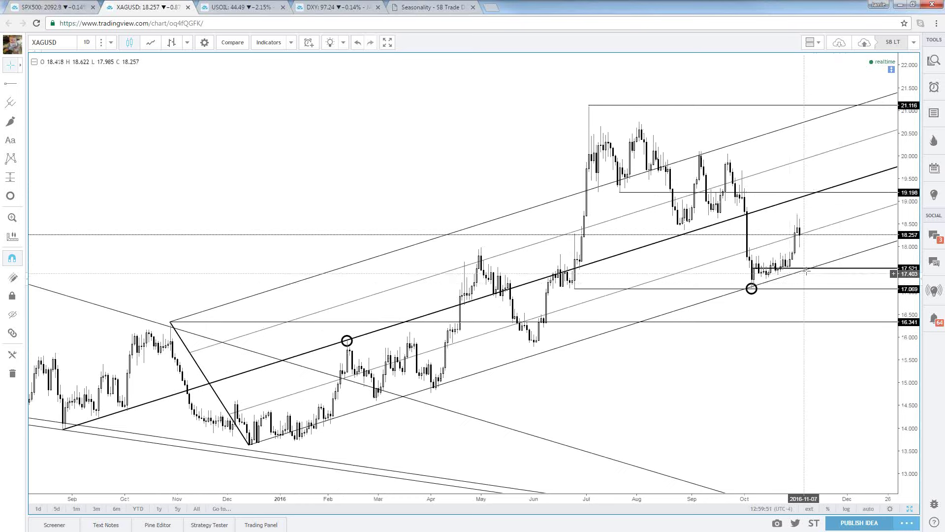
pyautogui.scroll(-1, 807, 274)
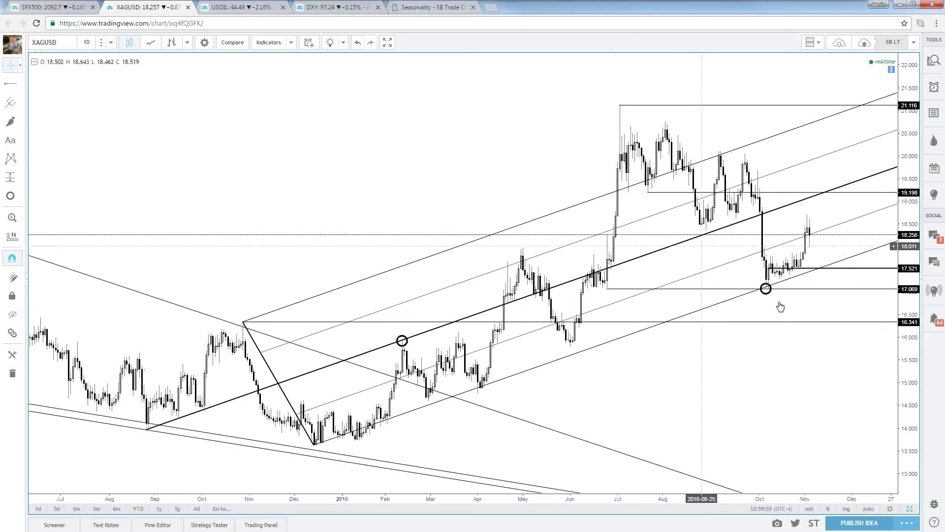
# Step: Project a trend-based Fib extension from silver's 21.116 high through the 18.369 low to the 20.108 high, and delete it after review
pyautogui.click(21, 102)
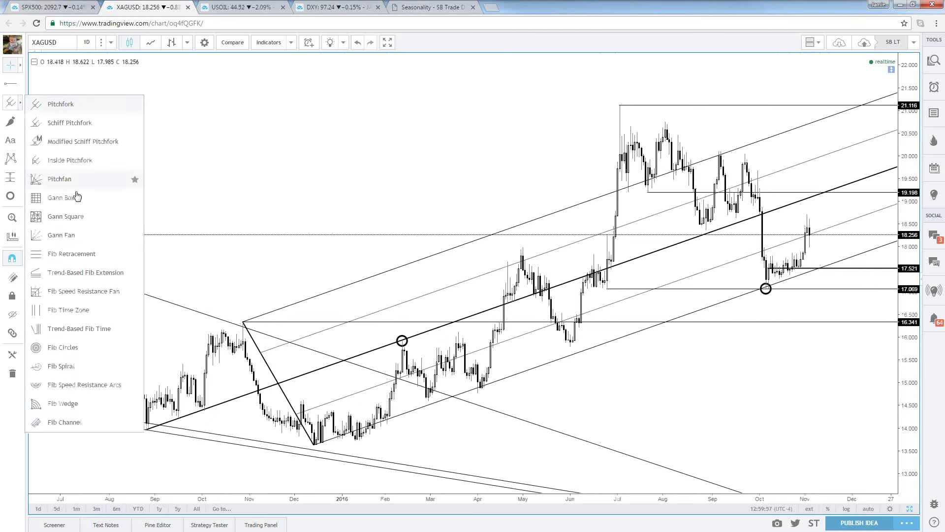
pyautogui.click(86, 273)
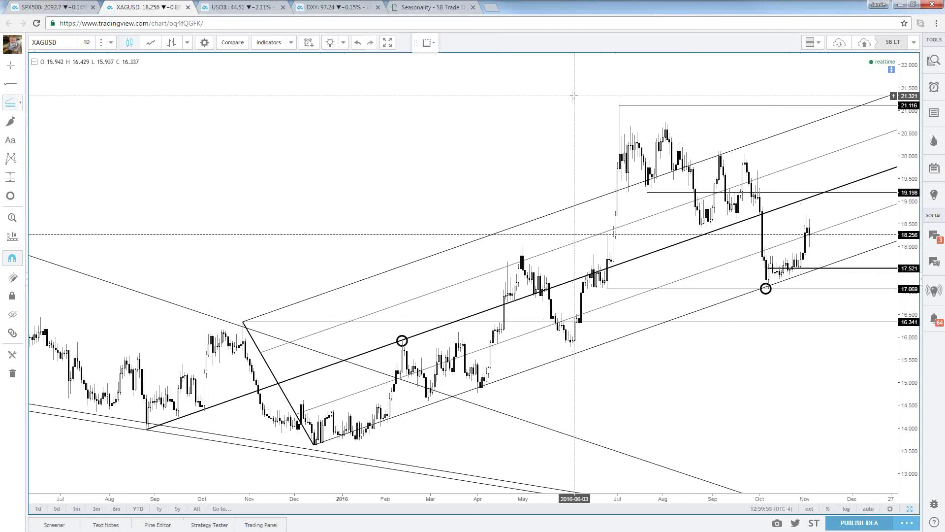
pyautogui.click(620, 104)
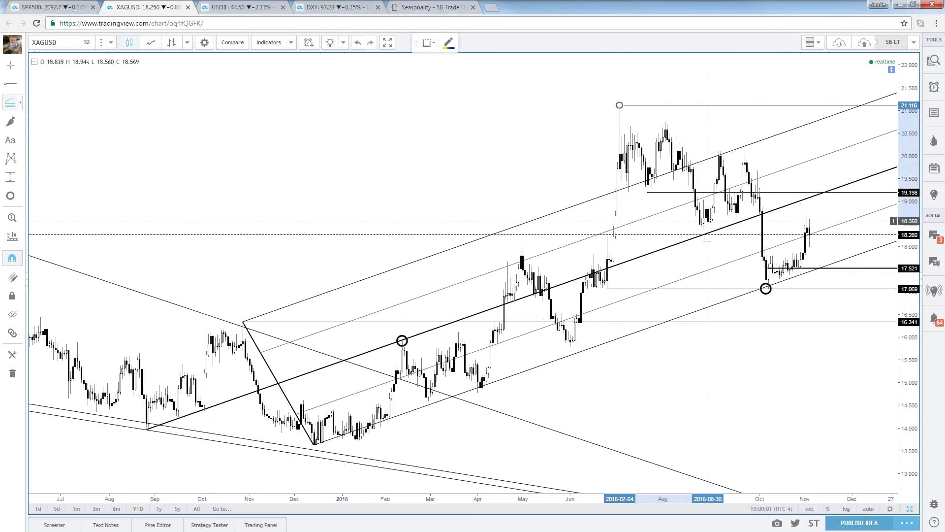
pyautogui.click(706, 229)
pyautogui.click(721, 145)
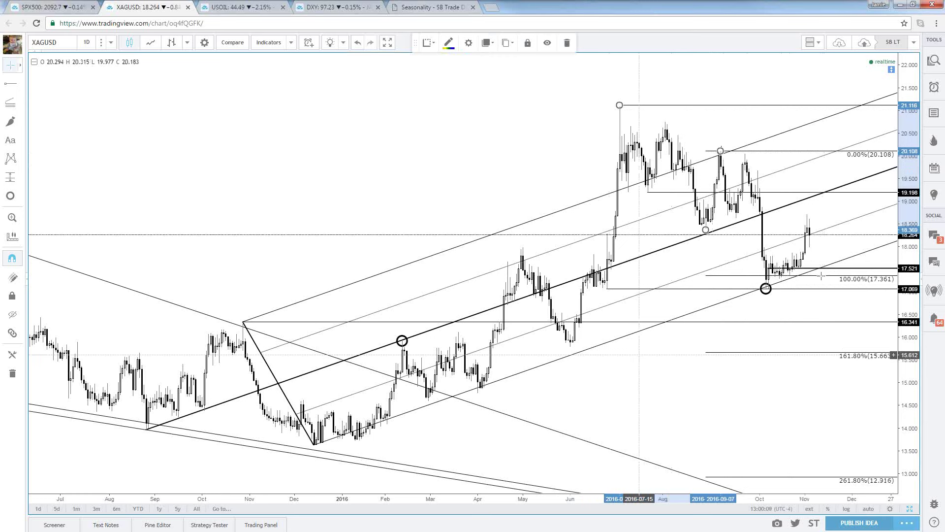
pyautogui.press('Delete')
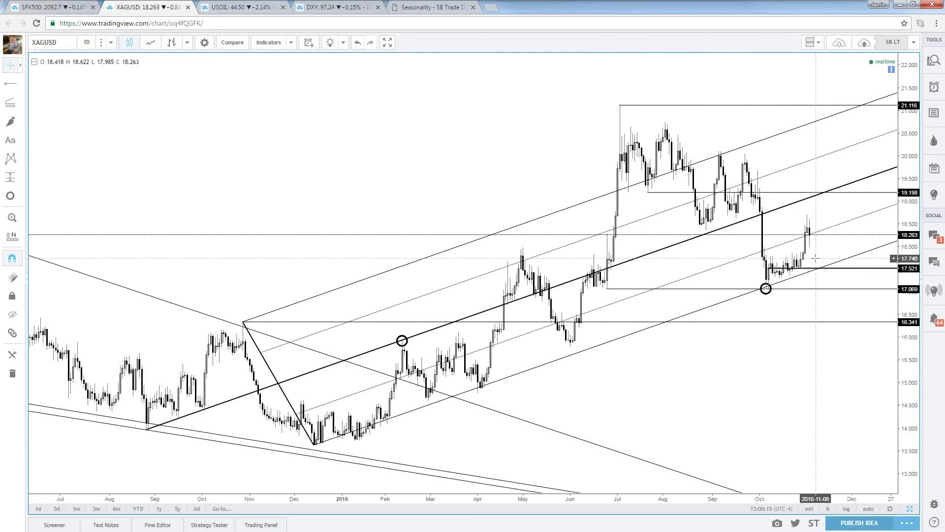
pyautogui.scroll(2, 806, 413)
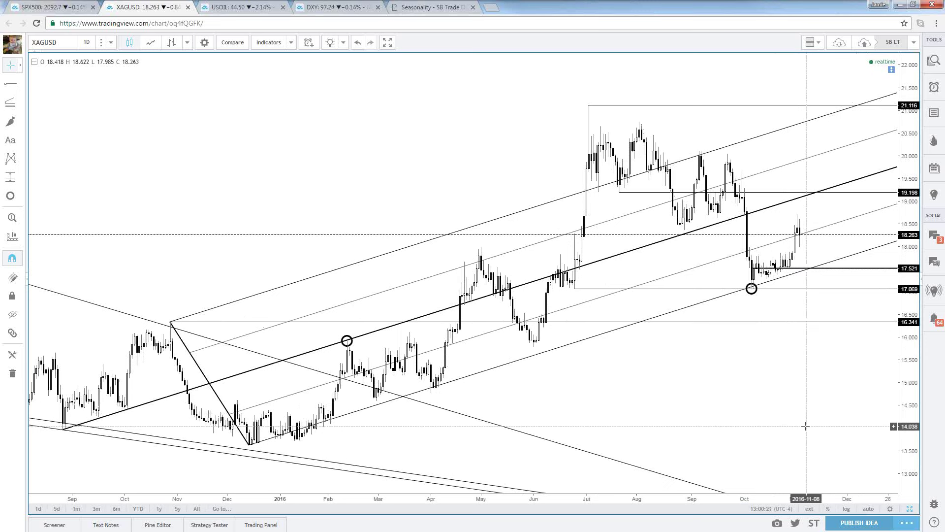
# Step: Load Silvercorp Metals (SVMLF), set its price scale to logarithmic and review the daily decline since 2011 and the 2016 rally
pyautogui.write('SVMLG')
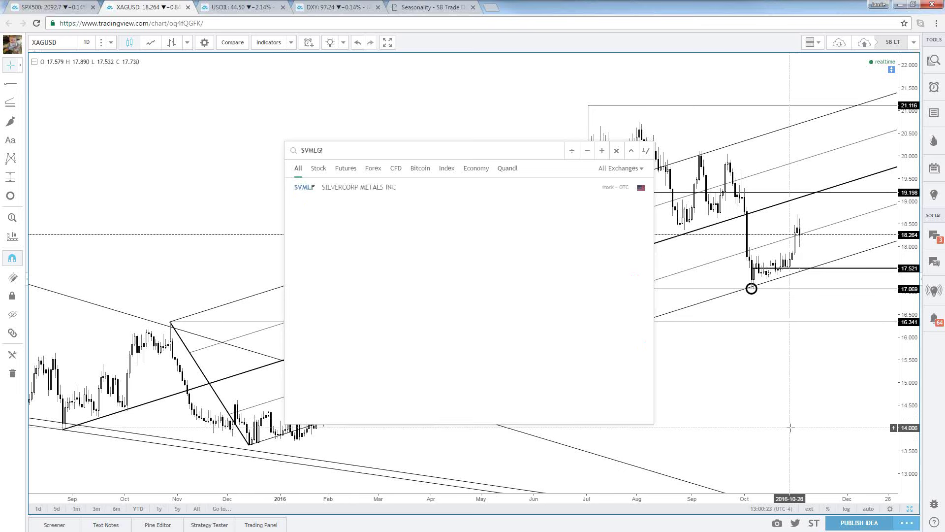
pyautogui.press('Return')
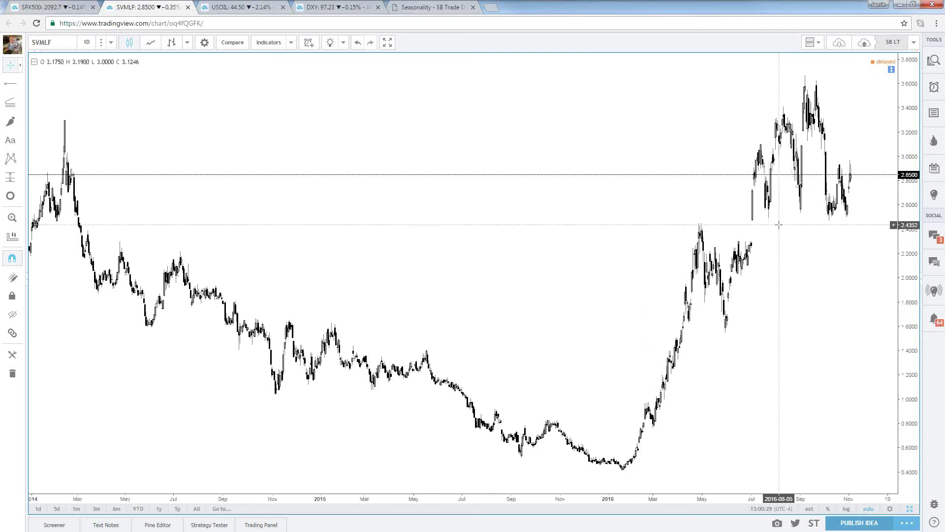
pyautogui.scroll(-2, 780, 222)
pyautogui.scroll(-2, 779, 222)
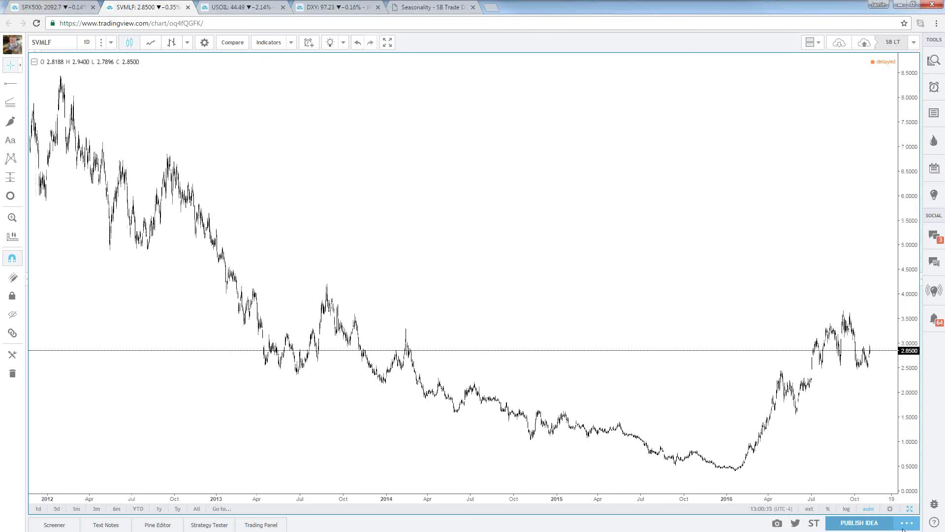
pyautogui.click(853, 510)
pyautogui.scroll(-3, 423, 365)
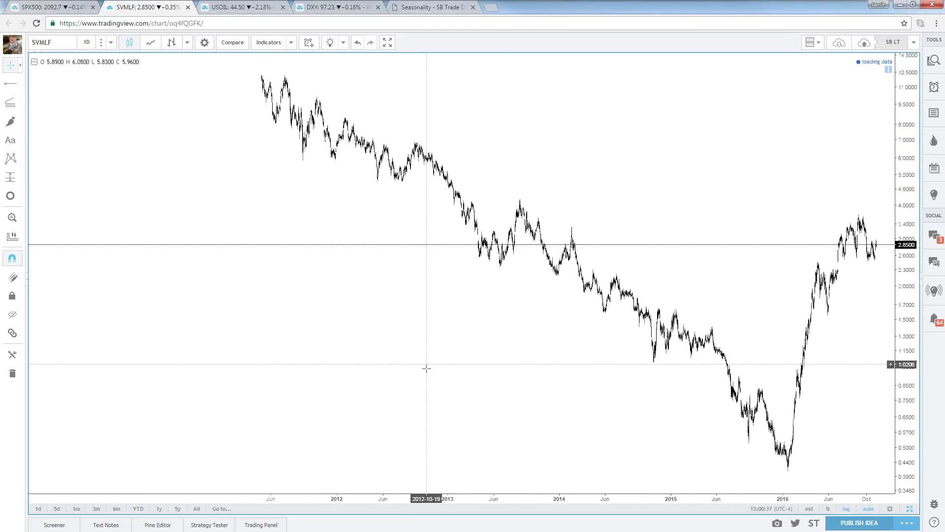
pyautogui.scroll(5, 432, 363)
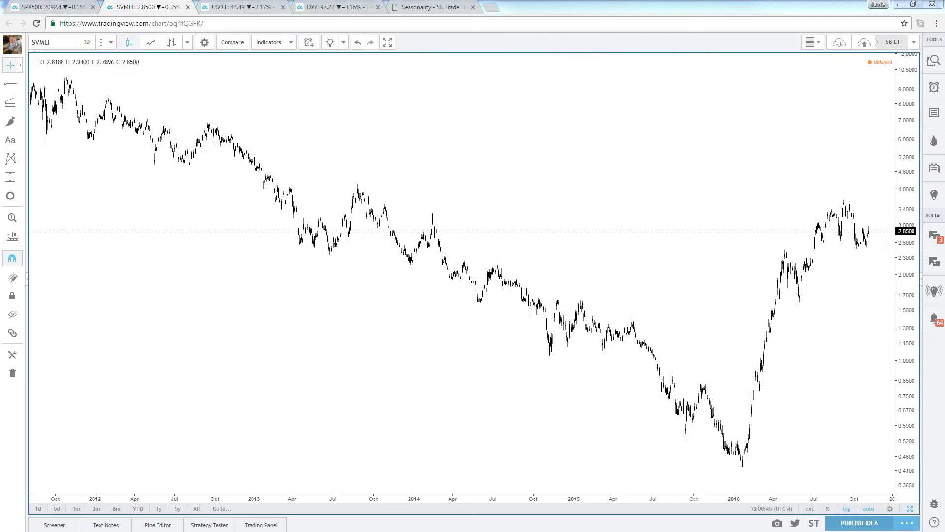
# Step: Switch to TradeStation and open the SVMLF daily chart in the Slope workspace, showing history back to 2010
pyautogui.hotkey('alt', 'Tab')
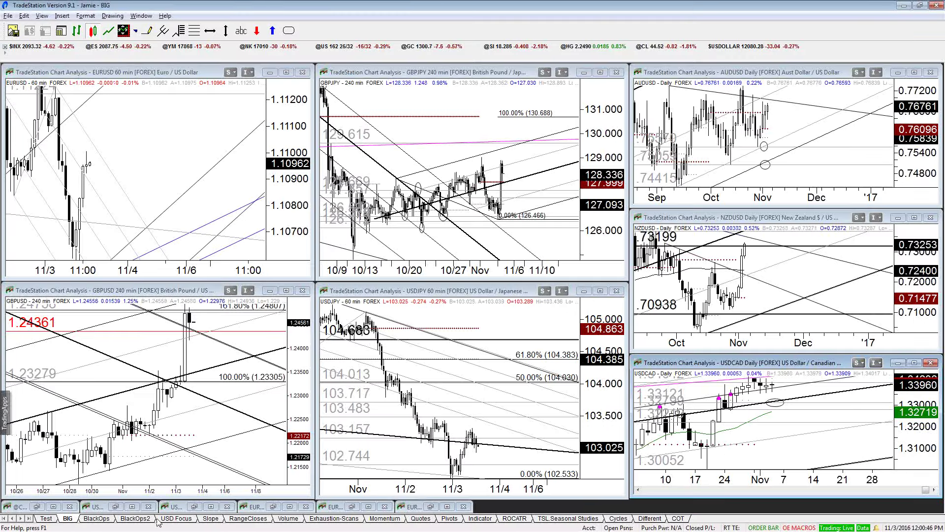
pyautogui.click(210, 518)
pyautogui.click(132, 506)
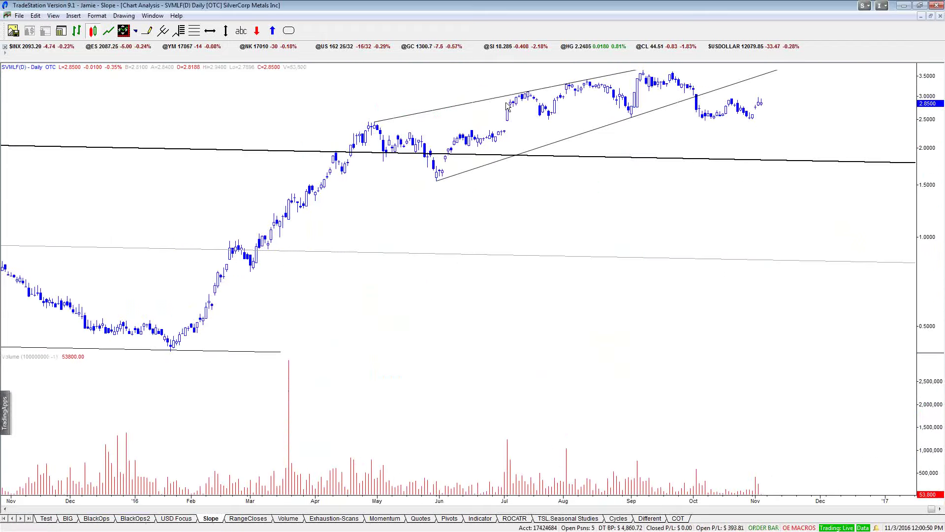
pyautogui.press('Down')
pyautogui.scroll(-5, 507, 107)
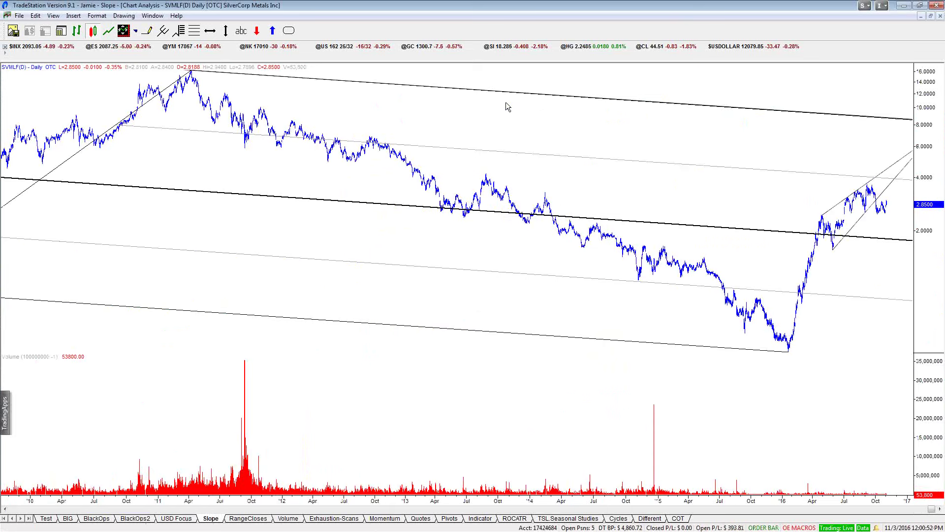
# Step: Change the SVMLF chart to weekly and move the end of the channel's lower line onto the January 2016 low
pyautogui.write('weekly')
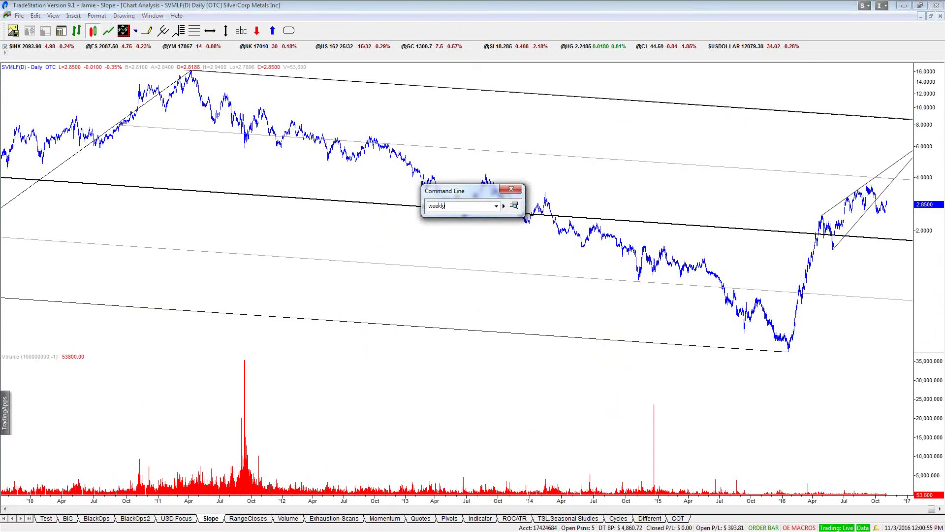
pyautogui.press('Return')
pyautogui.scroll(4, 455, 211)
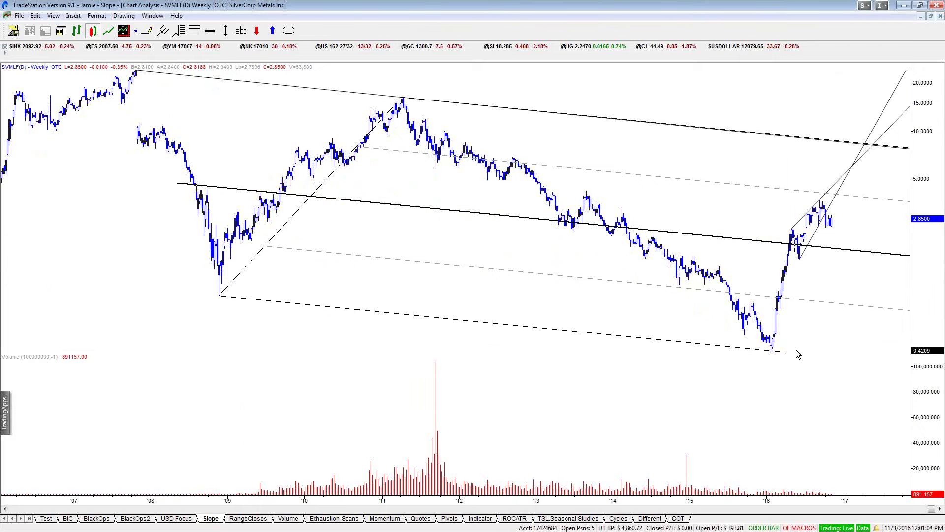
pyautogui.moveTo(798, 355)
pyautogui.mouseDown()
pyautogui.moveTo(814, 248)
pyautogui.moveTo(791, 299)
pyautogui.moveTo(797, 347)
pyautogui.mouseUp()
pyautogui.moveTo(822, 296); pyautogui.dragTo(803, 197)
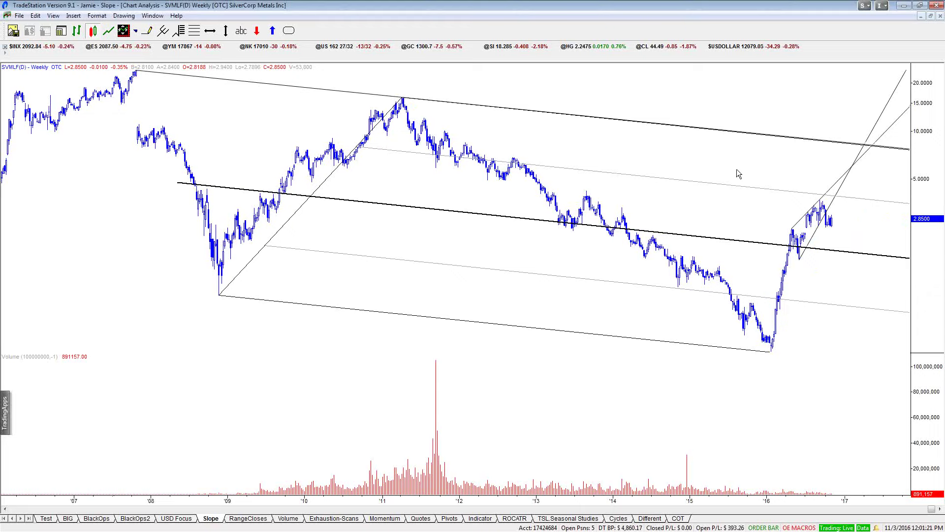
# Step: Return to the Slope workspace's tiled charts, maximize the USDJPY daily chart and change its symbol to GBPJPY
pyautogui.hotkey('ctrl', 'F5')
pyautogui.doubleClick(705, 253)
pyautogui.click(922, 16)
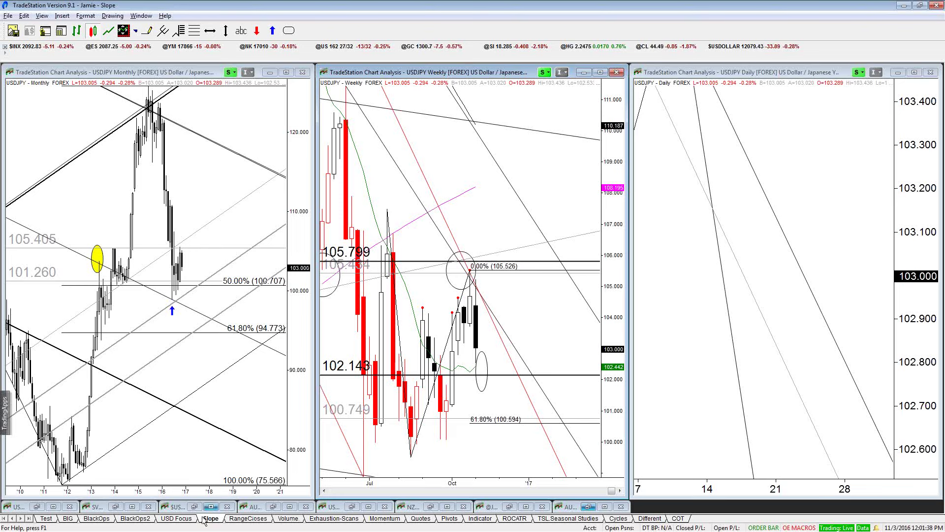
pyautogui.click(680, 333)
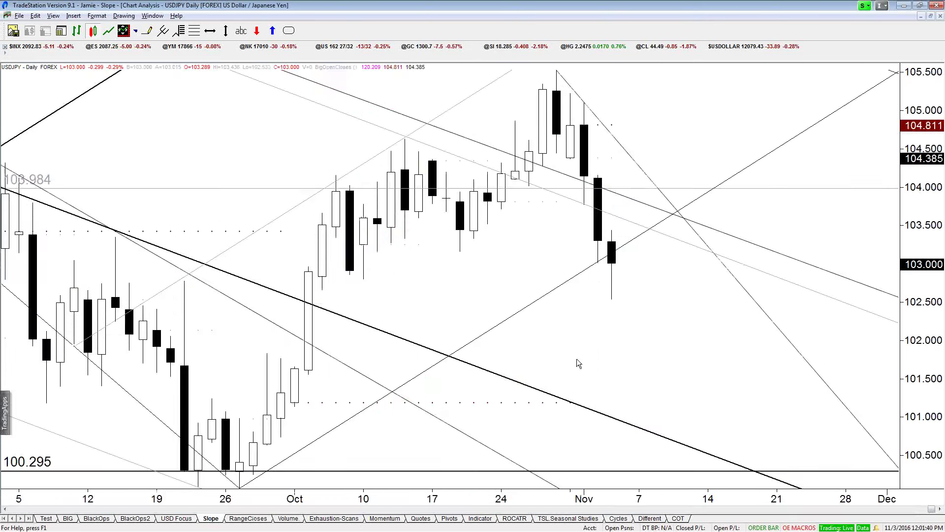
pyautogui.click(609, 335)
pyautogui.write('gbpjpy')
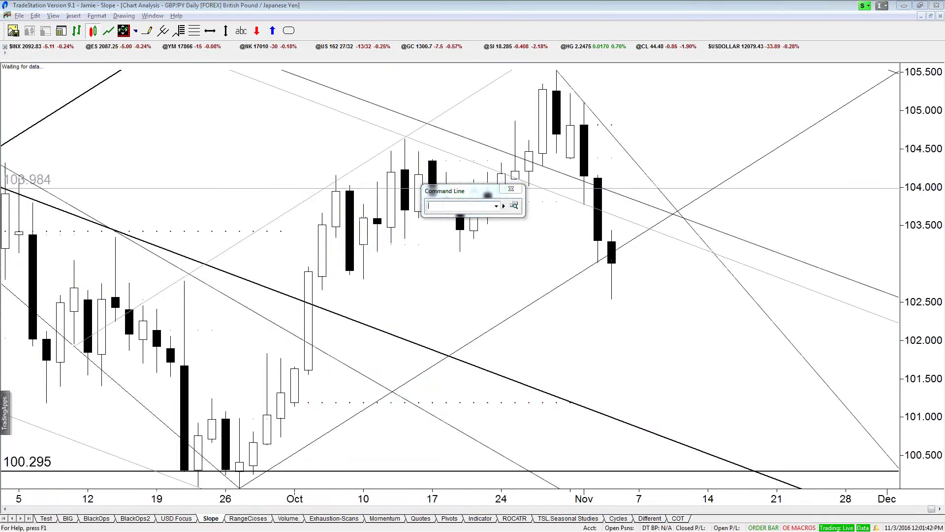
pyautogui.press('Return')
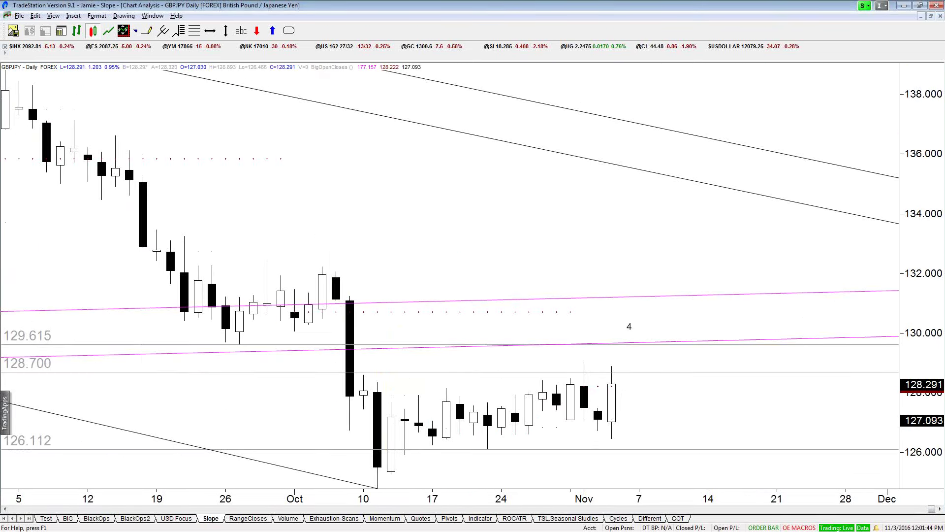
# Step: Examine GBPJPY's daily history back to May 2016, comparing recent price with the 128.700 and 129.615 levels and the magenta lines
pyautogui.press('Down')
pyautogui.press('Down')
pyautogui.press('Down')
pyautogui.press('Down')
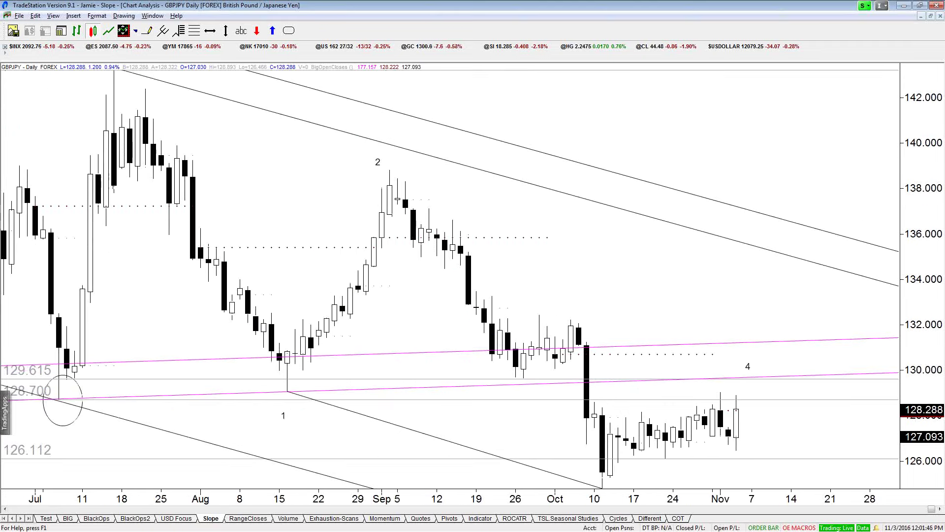
pyautogui.press('Down')
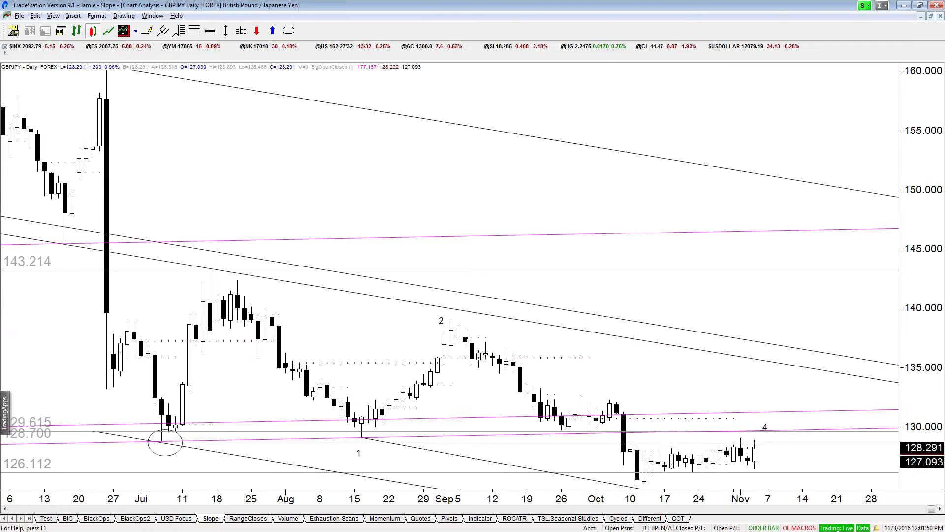
pyautogui.press('Down')
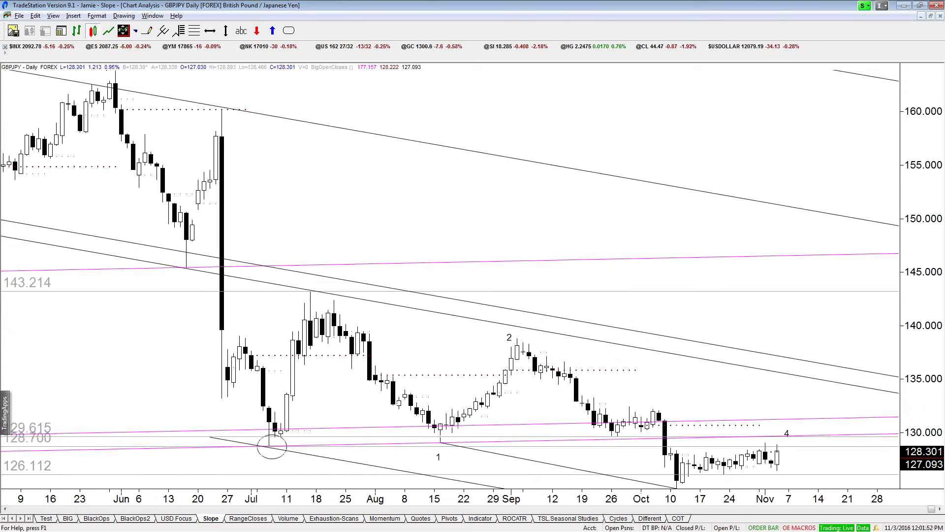
pyautogui.press('Down')
pyautogui.press('Up')
pyautogui.press('Up')
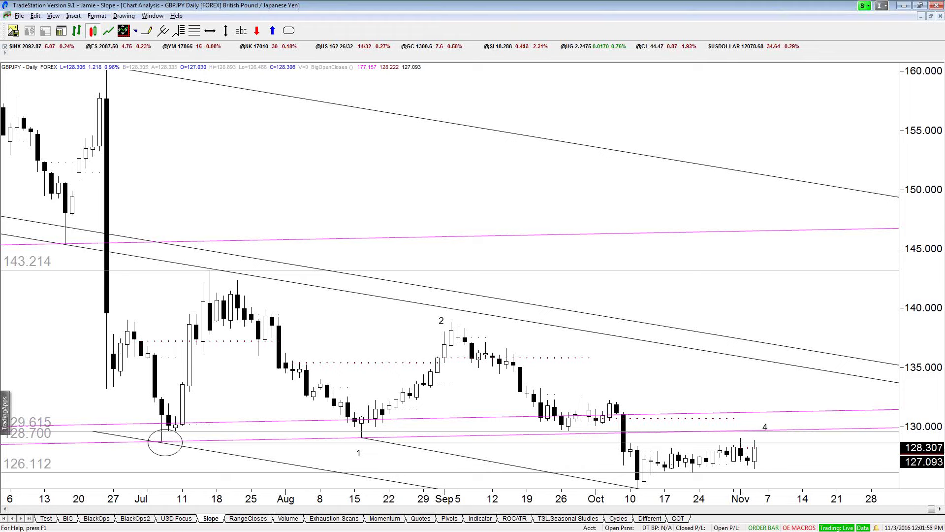
pyautogui.press('Up')
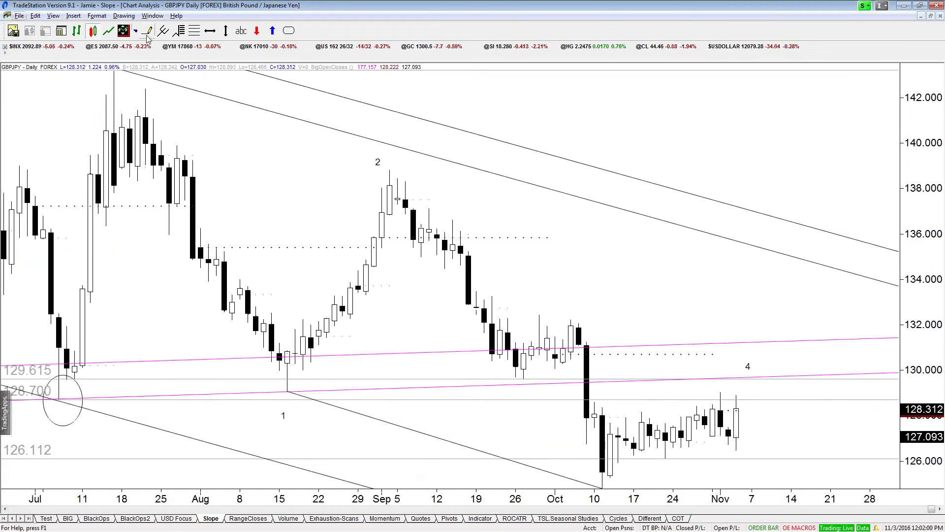
# Step: Examine the GBPJPY wave labels 1 to 5 and the descending lines down to the 120.000 area
pyautogui.moveTo(924, 183); pyautogui.dragTo(931, 284)
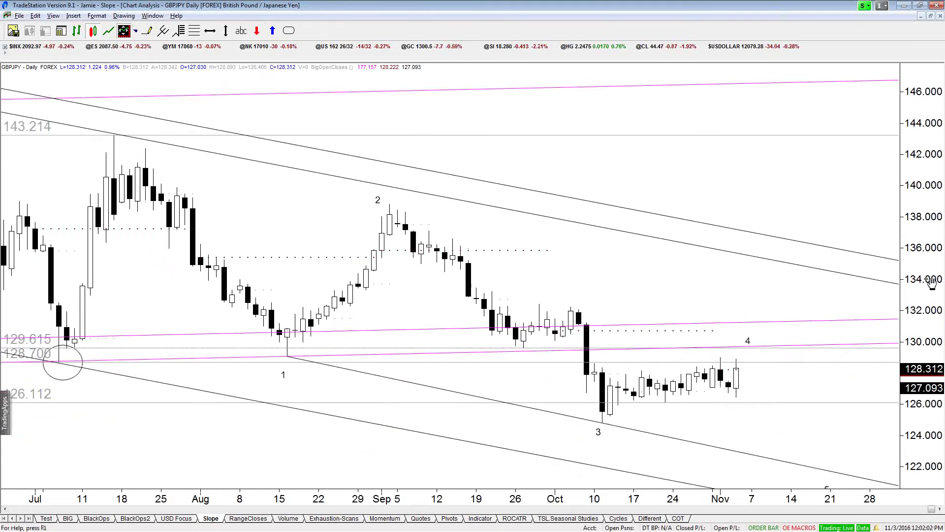
pyautogui.moveTo(627, 291); pyautogui.dragTo(648, 256)
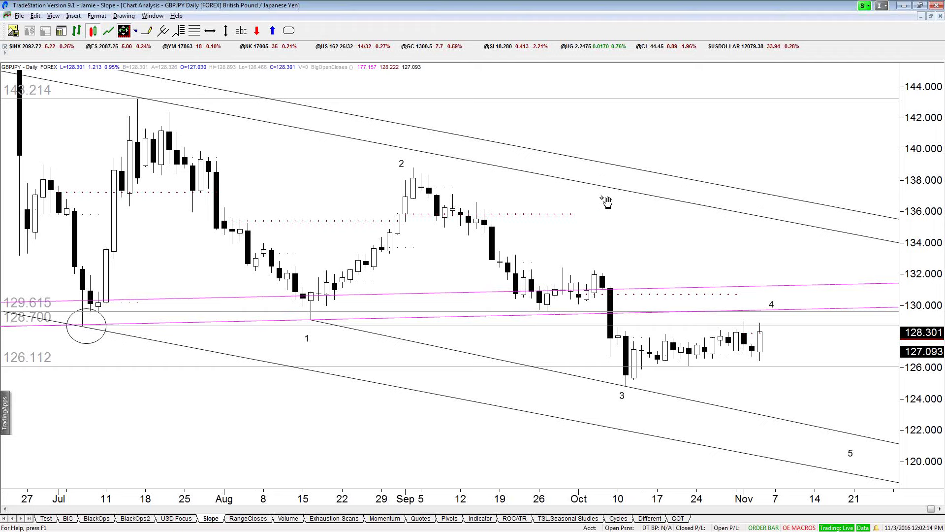
pyautogui.press('Down')
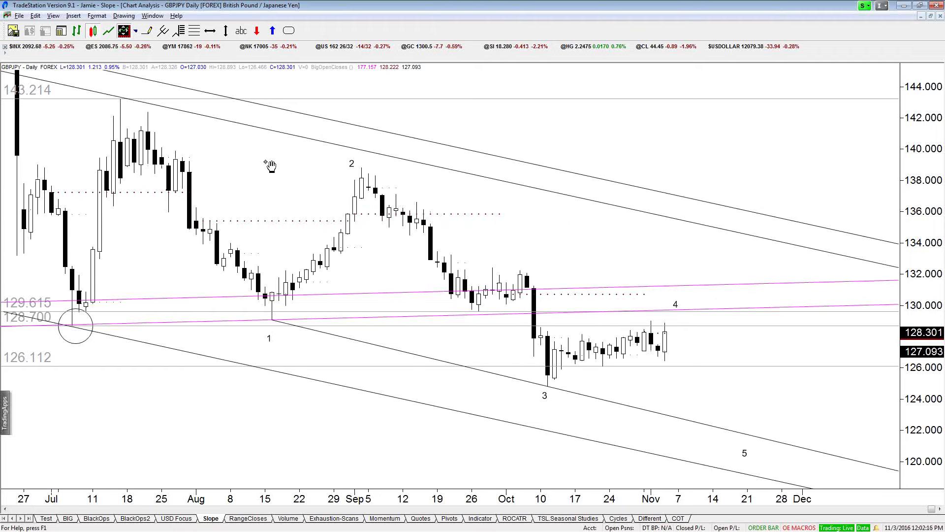
pyautogui.moveTo(257, 161); pyautogui.dragTo(355, 166)
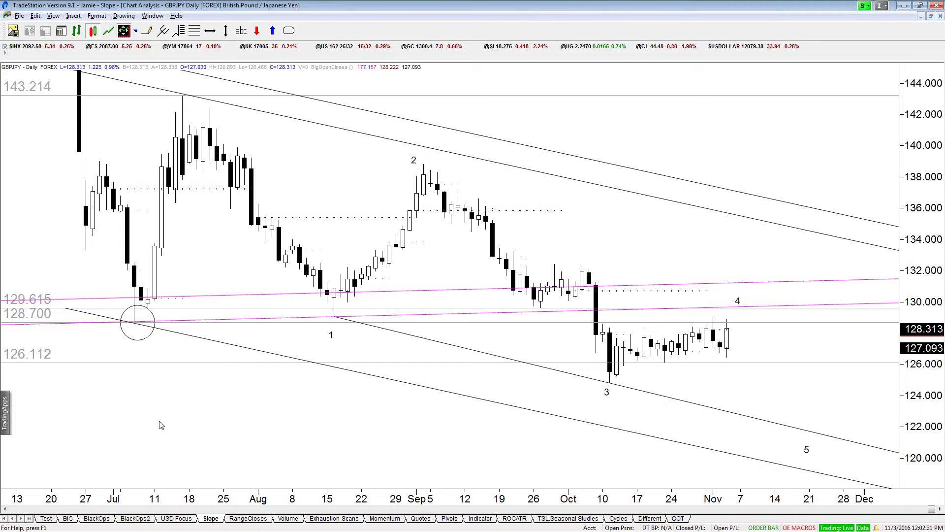
# Step: Turn off background dragging, return to the tiled charts and maximize the GBPJPY weekly chart
pyautogui.click(123, 31)
pyautogui.rightClick(389, 190)
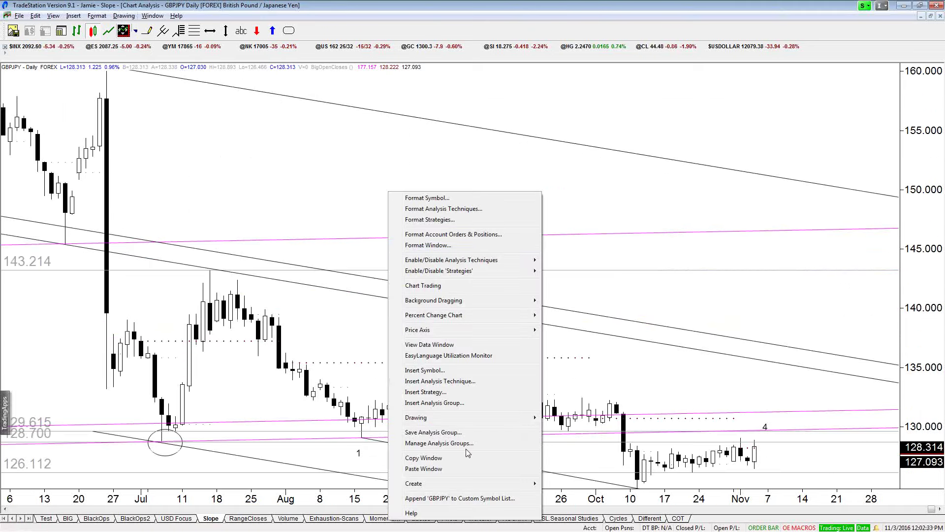
pyautogui.rightClick(422, 204)
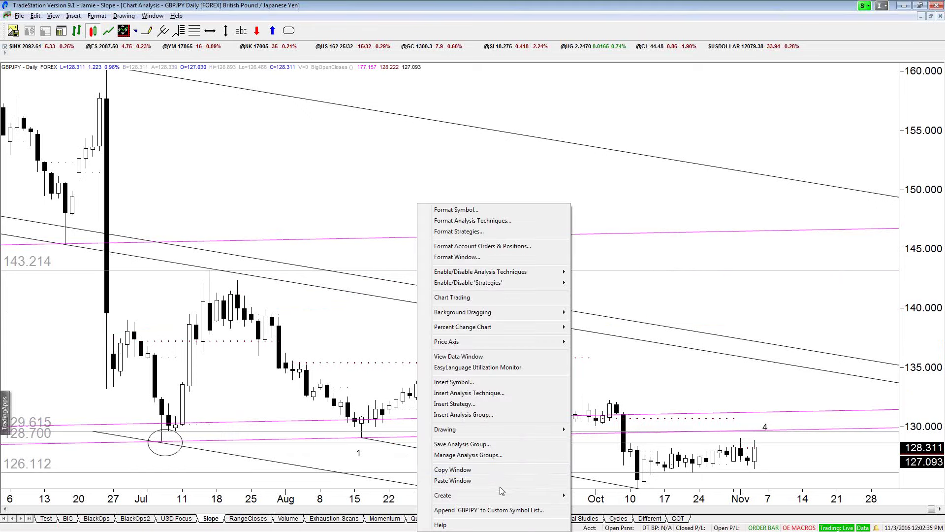
pyautogui.click(353, 221)
pyautogui.hotkey('ctrl', 'F5')
pyautogui.click(458, 214)
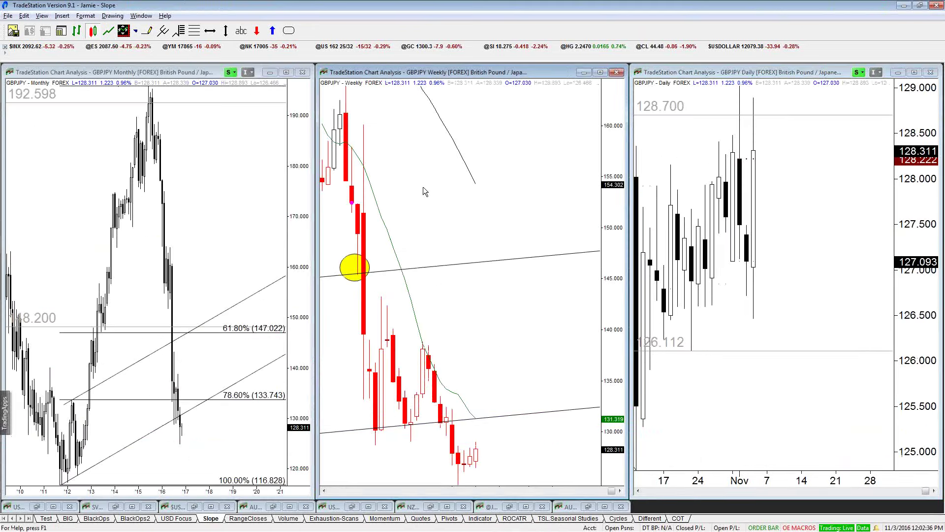
pyautogui.hotkey('ctrl', 'F10')
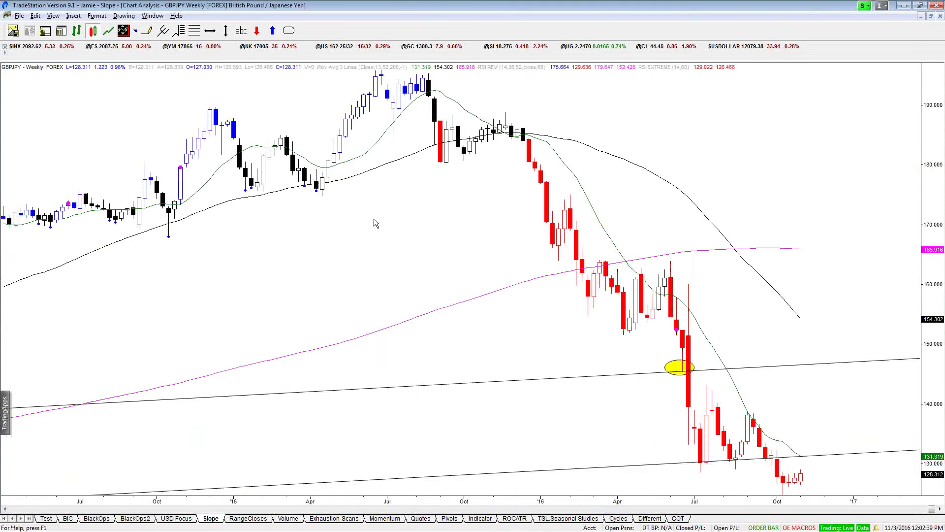
# Step: Examine GBPJPY's weekly history back to 2000, comparing recent price with the two rising lines, the marked gap and the moving averages
pyautogui.press('Down')
pyautogui.press('Down')
pyautogui.press('Down')
pyautogui.press('Down')
pyautogui.press('Down')
pyautogui.press('Down')
pyautogui.press('Down')
pyautogui.press('Down')
pyautogui.press('Down')
pyautogui.scroll(-1, 374, 218)
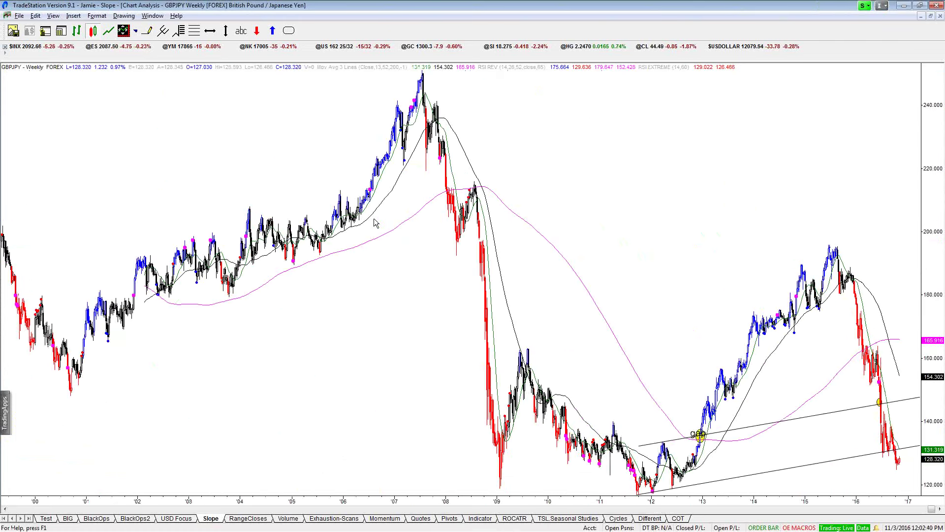
pyautogui.scroll(5, 375, 218)
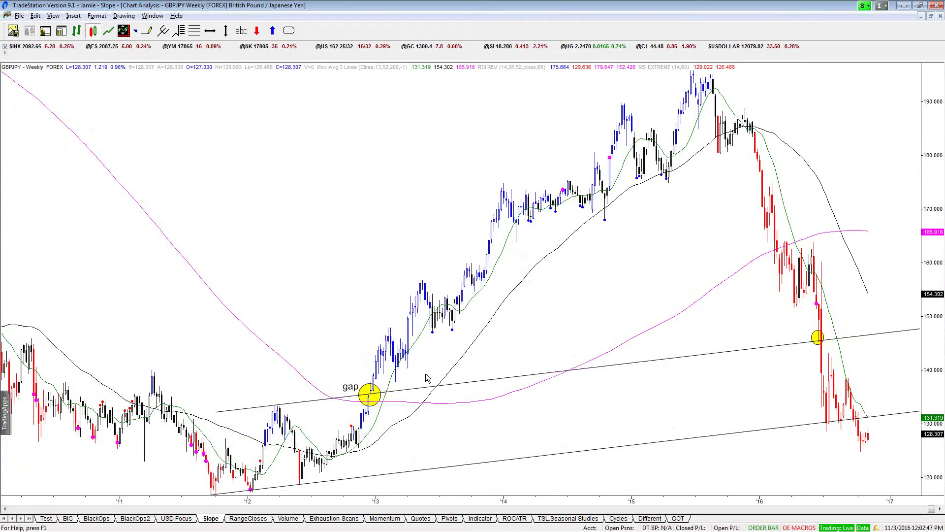
pyautogui.scroll(4, 426, 374)
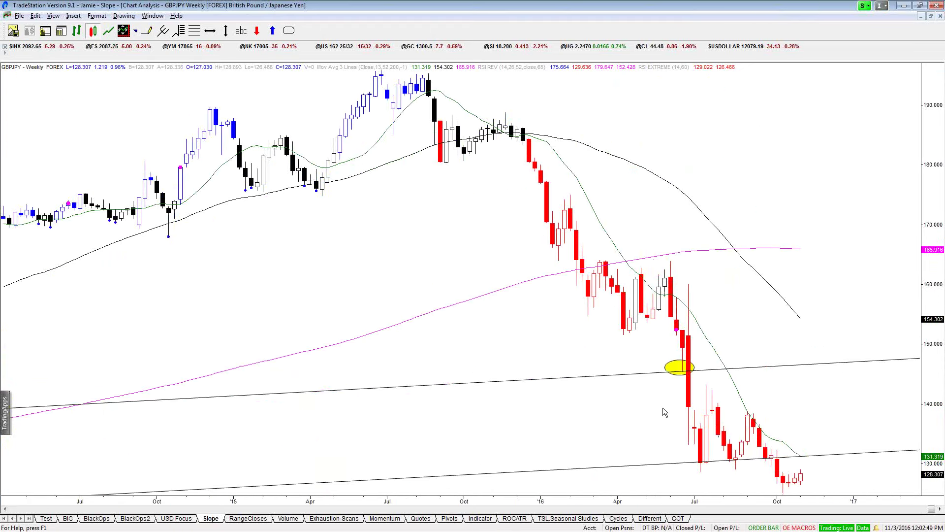
pyautogui.moveTo(681, 384); pyautogui.dragTo(815, 482)
pyautogui.moveTo(815, 479); pyautogui.dragTo(801, 457)
pyautogui.moveTo(805, 421); pyautogui.dragTo(803, 457)
pyautogui.moveTo(803, 419); pyautogui.dragTo(802, 455)
# Step: Return to the tiled charts and maximize the GBPJPY daily chart
pyautogui.hotkey('ctrl', 'F5')
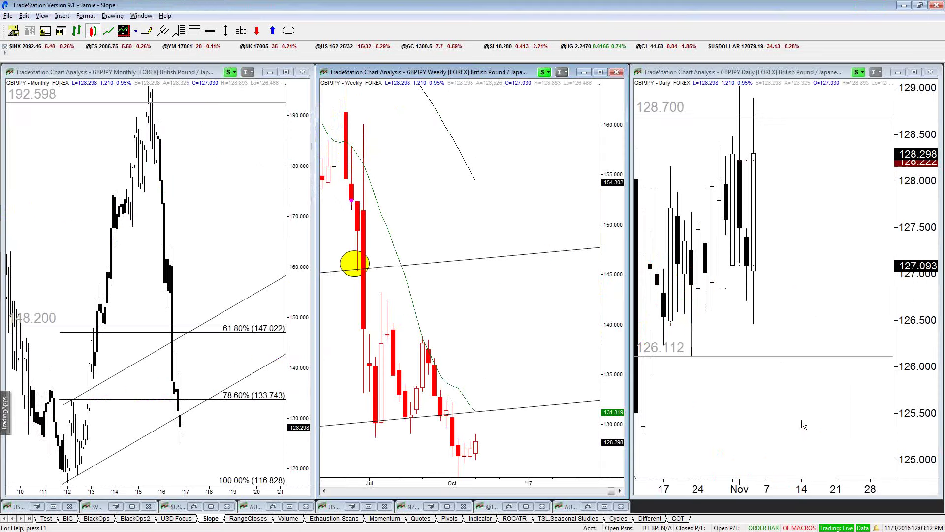
pyautogui.moveTo(471, 407)
pyautogui.mouseDown()
pyautogui.moveTo(475, 414)
pyautogui.moveTo(463, 406)
pyautogui.mouseUp()
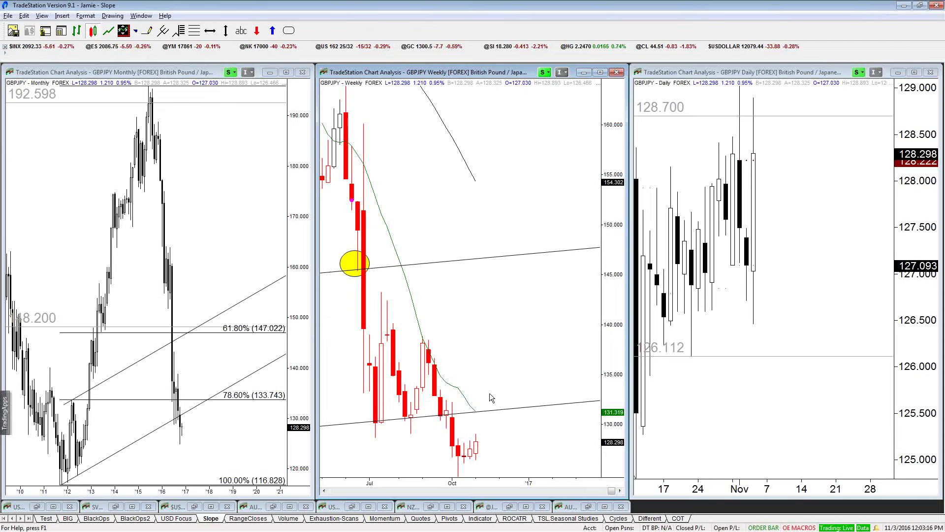
pyautogui.click(785, 309)
pyautogui.hotkey('ctrl', 'F10')
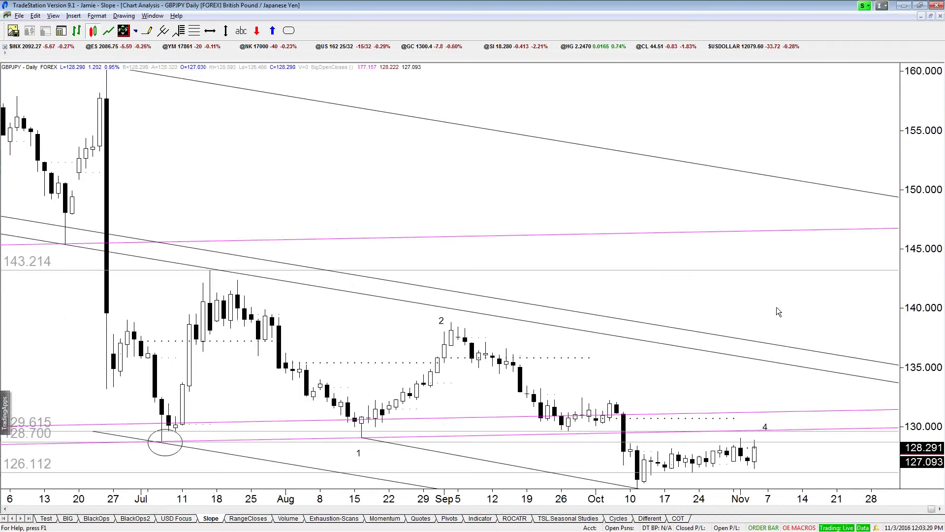
# Step: Draw a Fibonacci extension on the daily chart from the October low to the early November high, projected from the latest bar's low
pyautogui.press('Down')
pyautogui.press('Down')
pyautogui.press('Down')
pyautogui.press('Down')
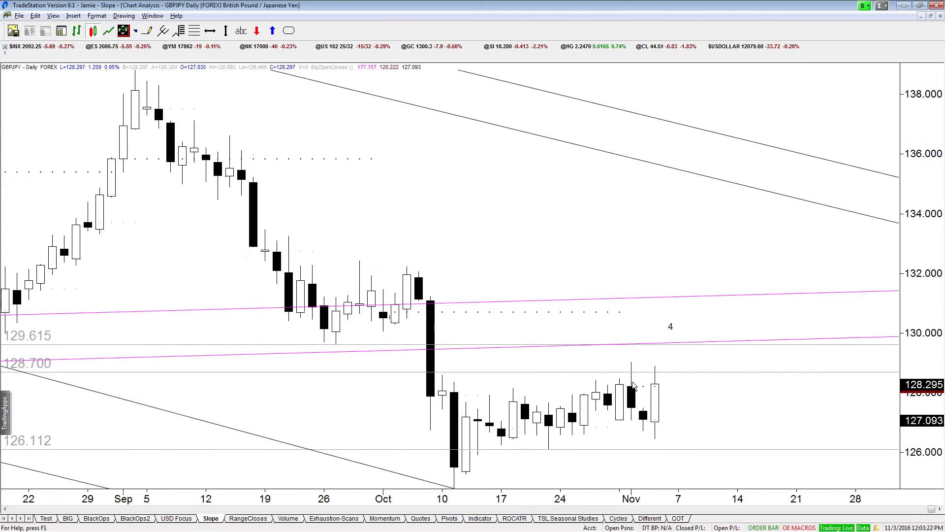
pyautogui.click(182, 30)
pyautogui.moveTo(454, 488)
pyautogui.mouseDown()
pyautogui.moveTo(652, 325)
pyautogui.moveTo(638, 309)
pyautogui.mouseUp()
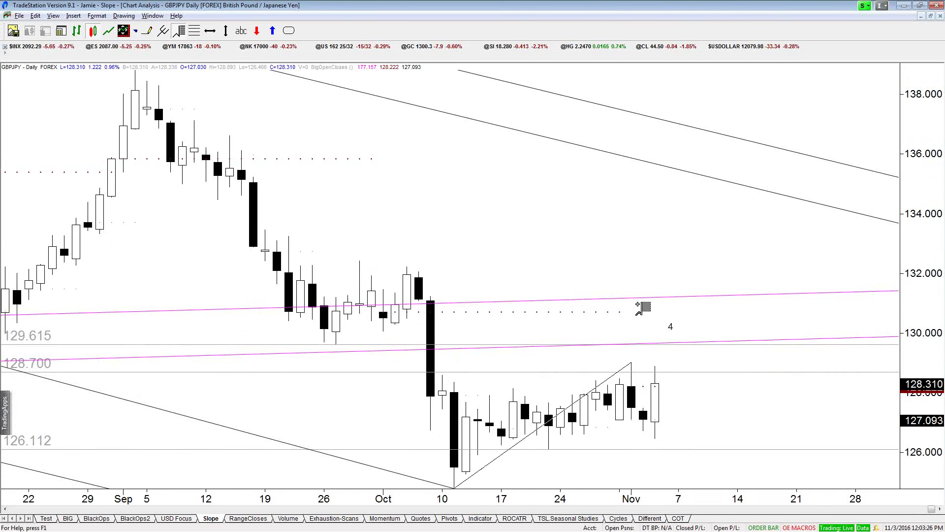
pyautogui.click(657, 465)
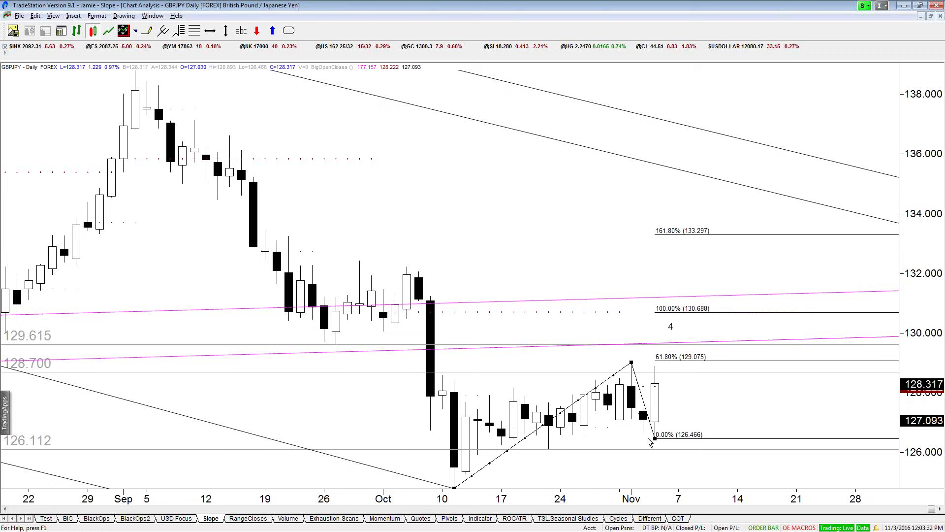
# Step: Check the extension's 100% level against the upper magenta line and delete the lower magenta trendline
pyautogui.click(703, 313)
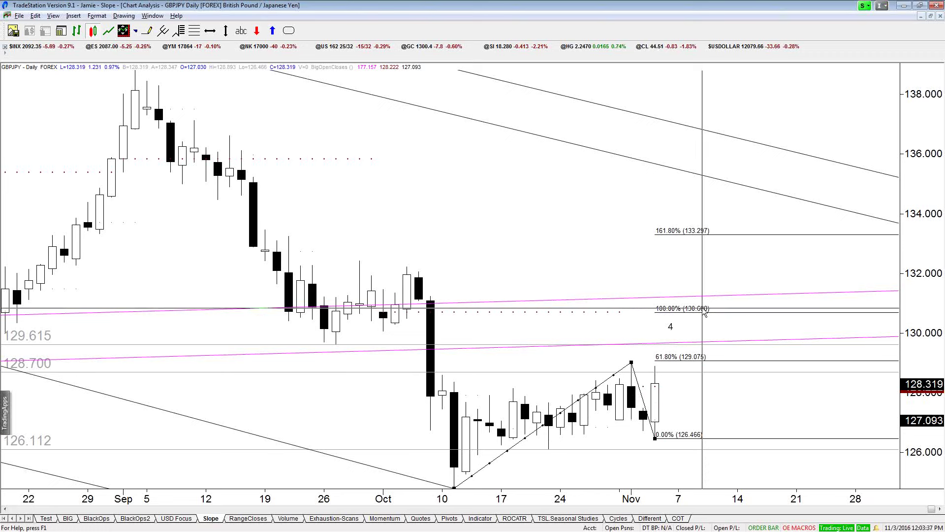
pyautogui.click(697, 314)
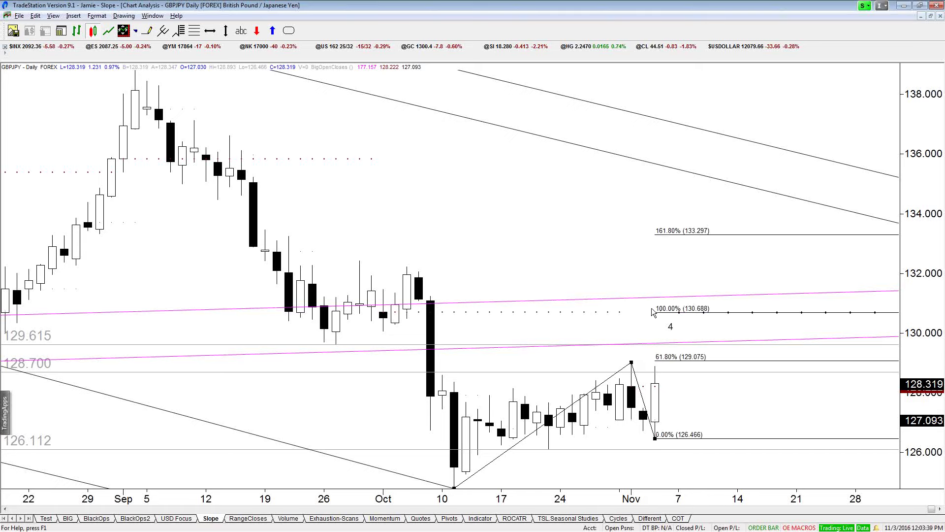
pyautogui.moveTo(643, 313); pyautogui.dragTo(639, 313)
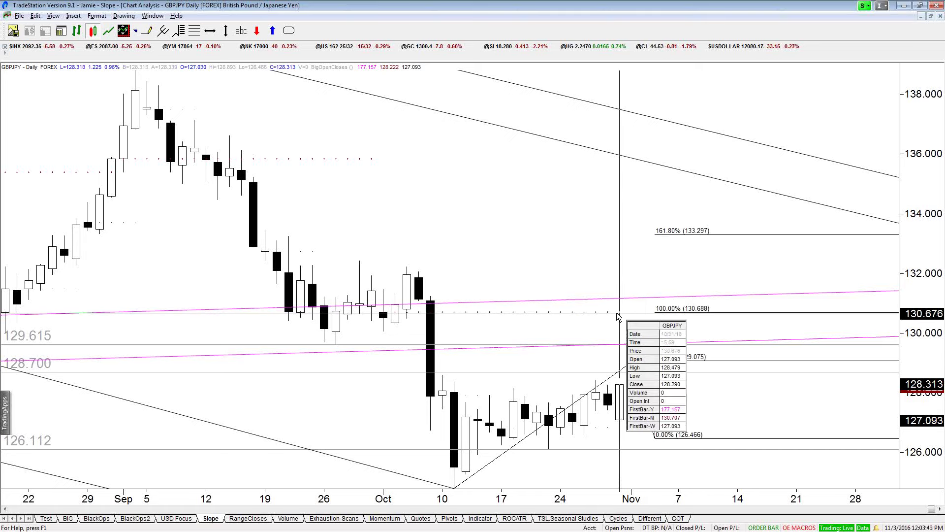
pyautogui.click(688, 297)
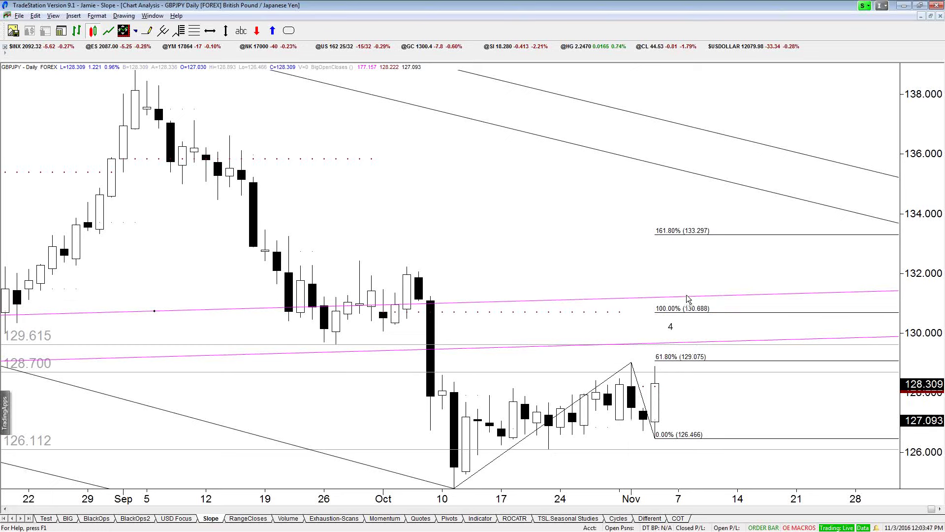
pyautogui.click(735, 340)
pyautogui.press('Delete')
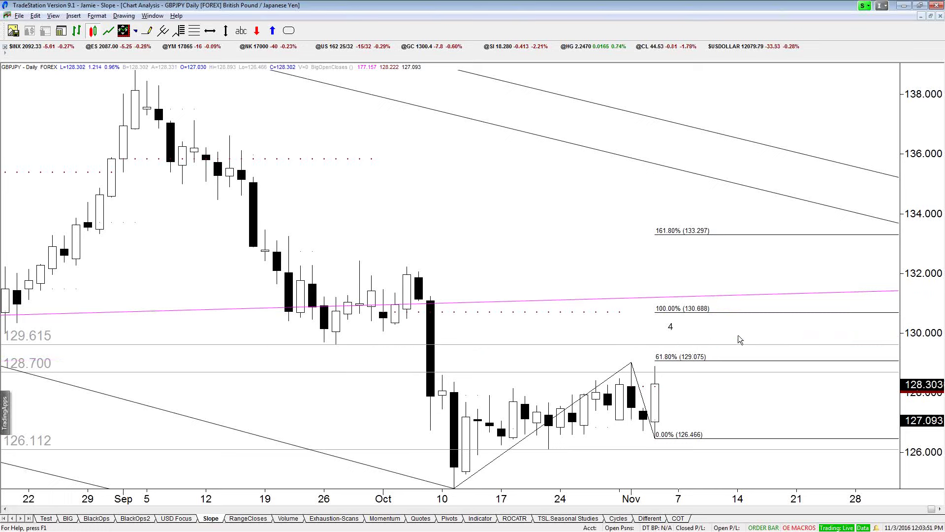
# Step: Move the wave 4 label up to about 131.04, just below the magenta line, and delete the Fibonacci extension
pyautogui.moveTo(696, 276); pyautogui.dragTo(694, 294)
pyautogui.rightClick(695, 298)
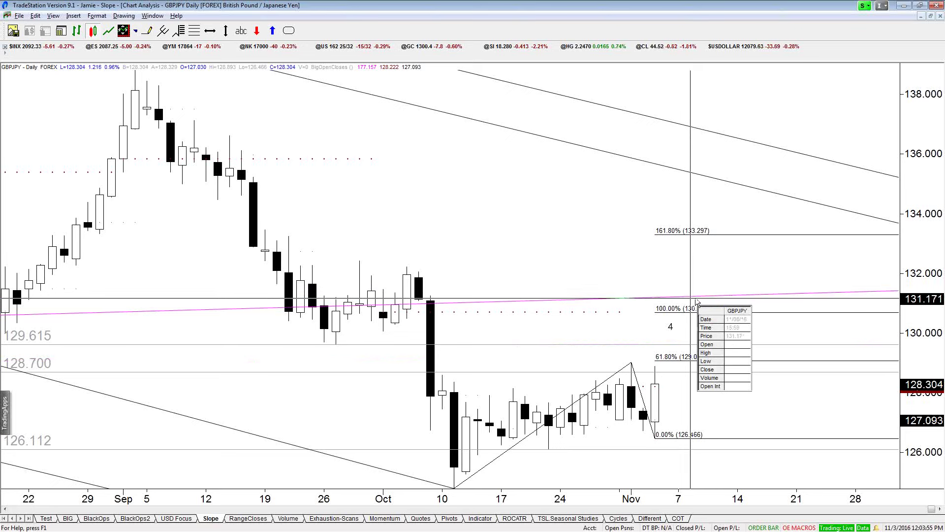
pyautogui.press('Escape')
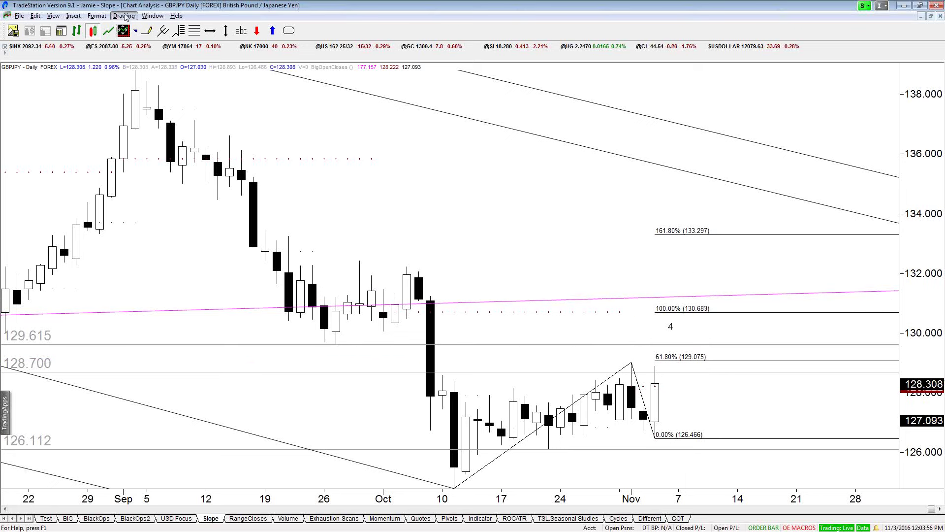
pyautogui.click(124, 15)
pyautogui.click(184, 264)
pyautogui.moveTo(672, 326); pyautogui.dragTo(688, 302)
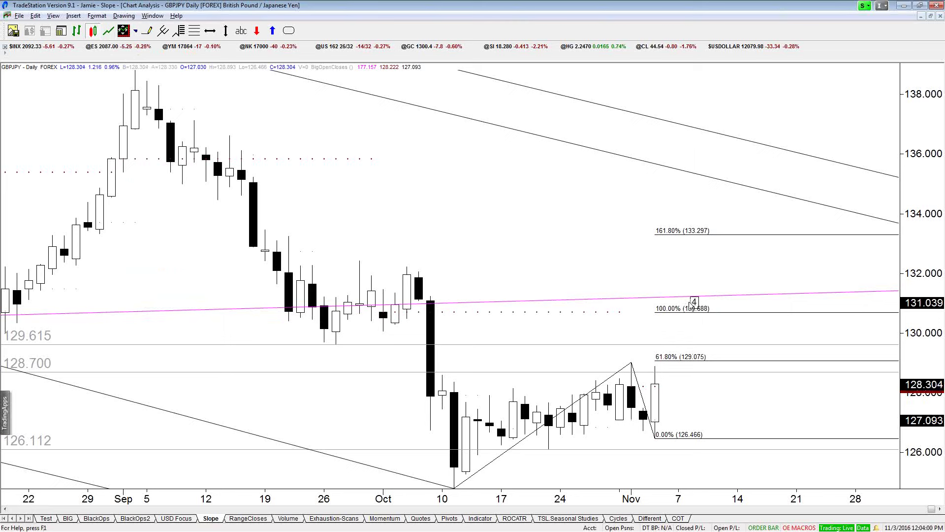
pyautogui.click(739, 313)
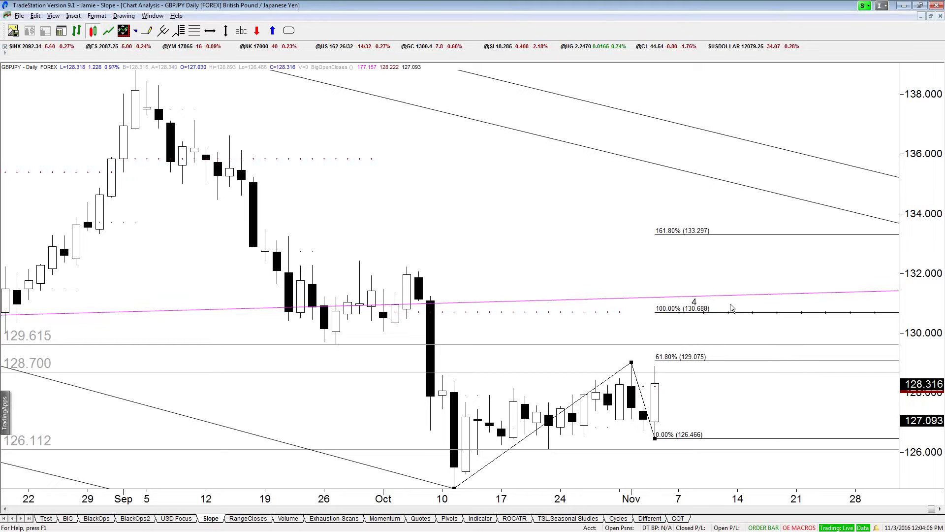
pyautogui.press('Delete')
# Step: Examine GBPJPY's 2016 daily decline and wave labels 1 to 5 against the descending lines, the 2011-2012 trendline and the 120.000 area
pyautogui.press('Down')
pyautogui.press('Down')
pyautogui.press('Down')
pyautogui.press('Down')
pyautogui.press('Down')
pyautogui.press('Down')
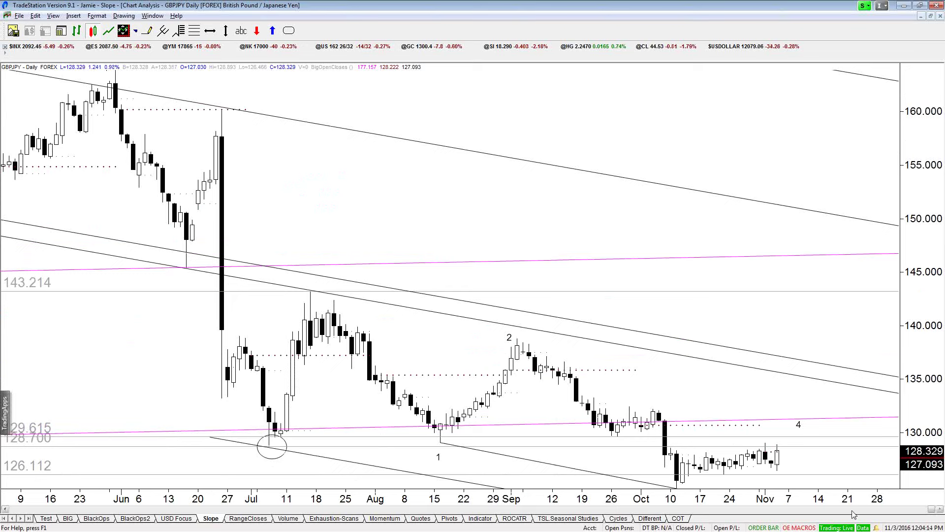
pyautogui.click(126, 31)
pyautogui.scroll(-3, 533, 218)
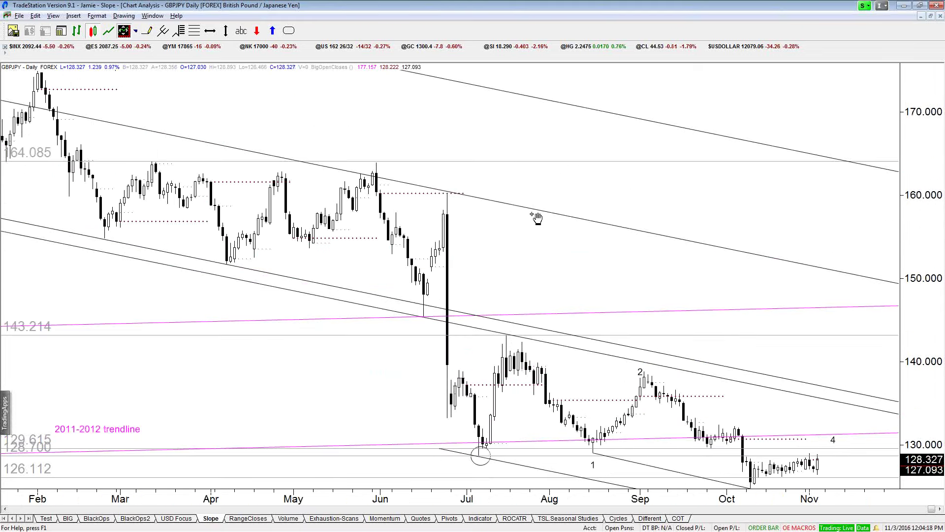
pyautogui.moveTo(879, 225); pyautogui.dragTo(607, 211)
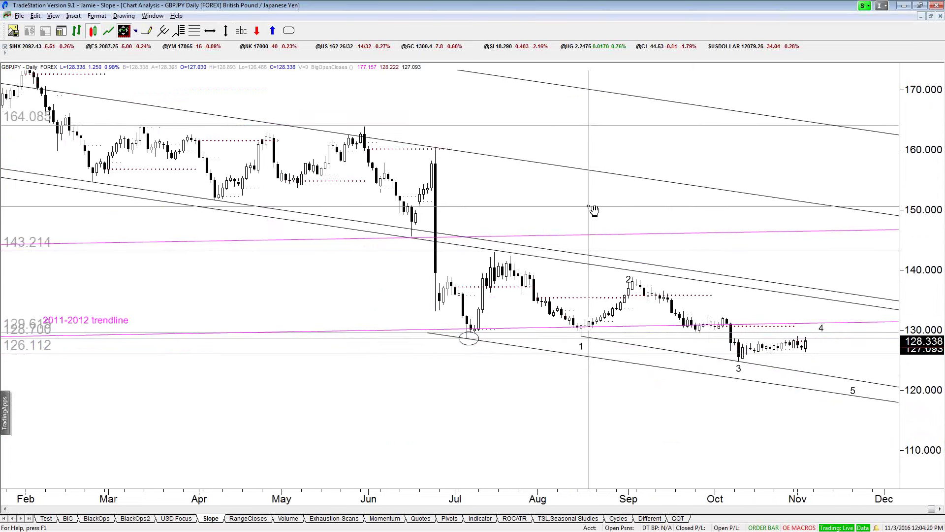
pyautogui.scroll(-3, 596, 201)
pyautogui.scroll(5, 531, 274)
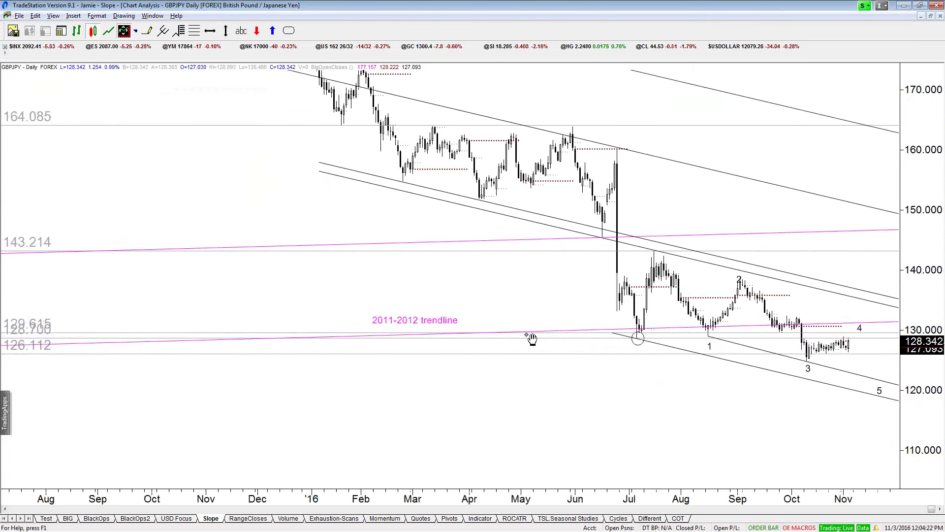
pyautogui.moveTo(521, 398); pyautogui.dragTo(458, 407)
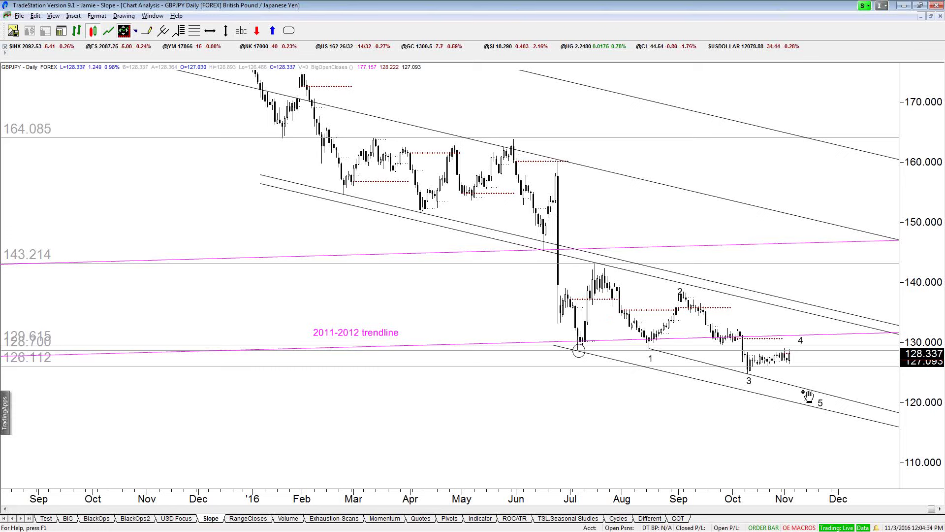
# Step: Turn off background dragging and examine GBPJPY's daily history back to late 2014, following the descending channel lines from the 2015 highs
pyautogui.click(121, 33)
pyautogui.press('Down')
pyautogui.press('Down')
pyautogui.press('Down')
pyautogui.press('Down')
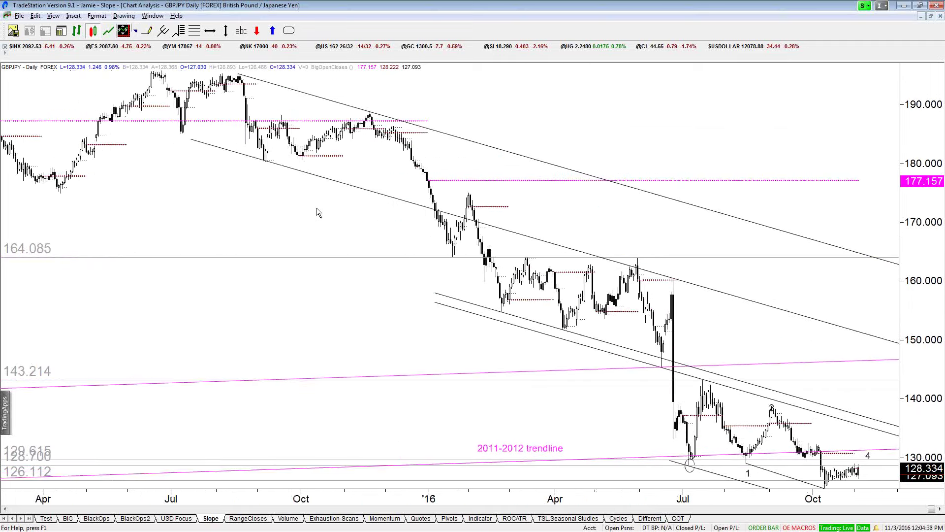
pyautogui.press('Up')
pyautogui.press('Up')
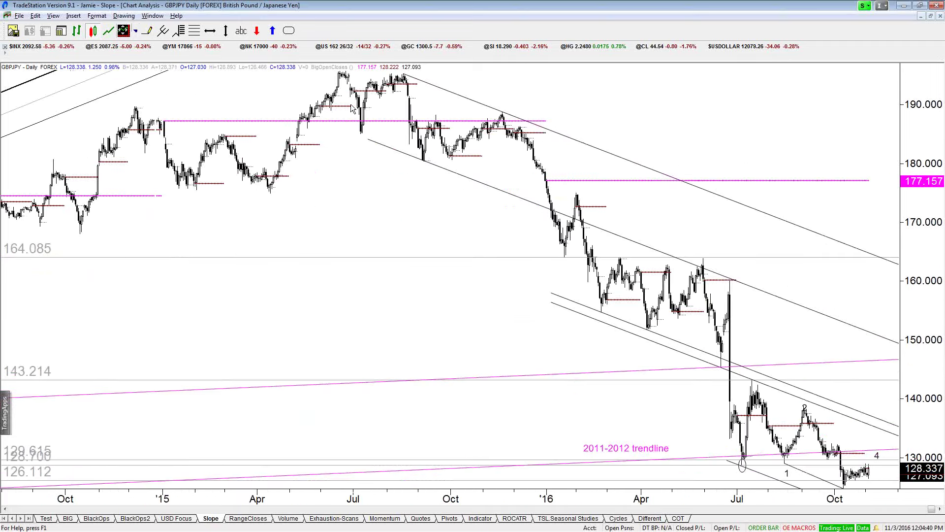
pyautogui.moveTo(364, 147); pyautogui.dragTo(239, 147)
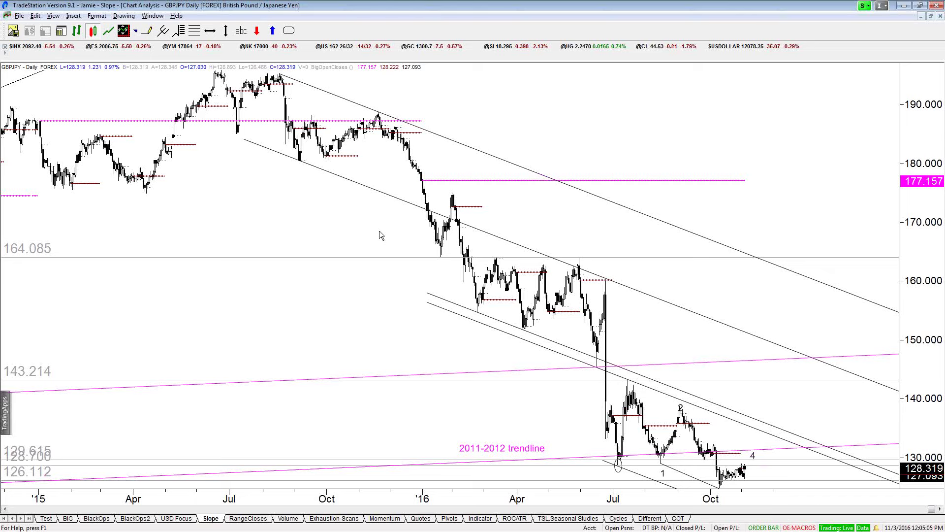
pyautogui.hotkey('shift', 'Left')
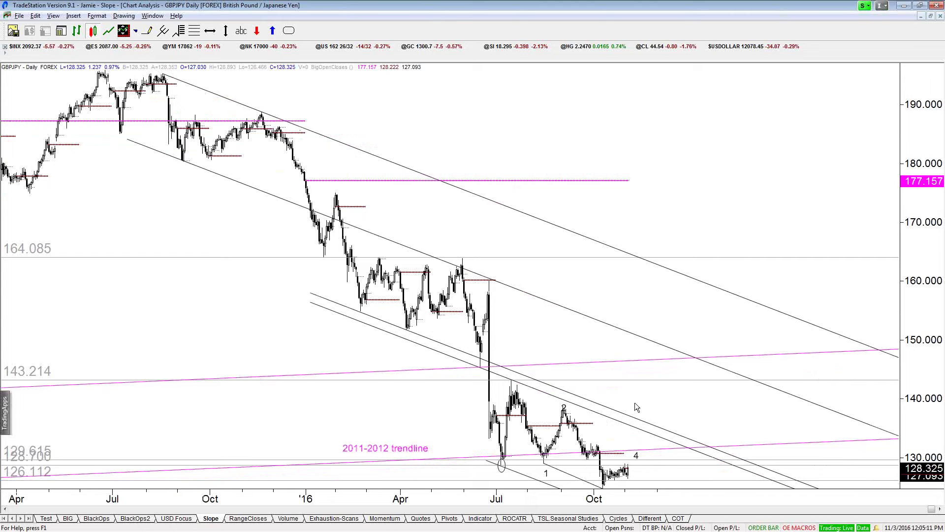
pyautogui.hscroll(-6, 448, 406)
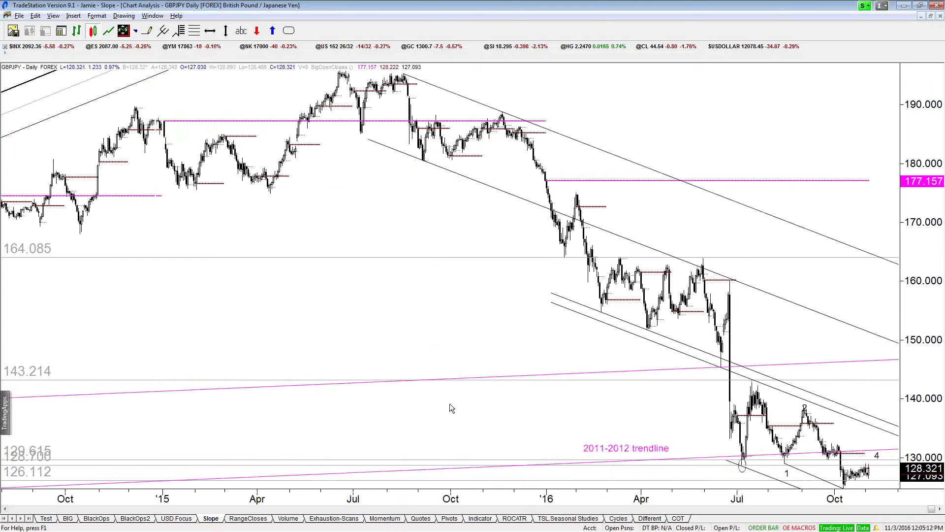
# Step: Bring up the GBPJPY 240-minute chart full size in the BIG workspace, closer on the action since mid-September
pyautogui.hotkey('ctrl', 'F5')
pyautogui.click(67, 518)
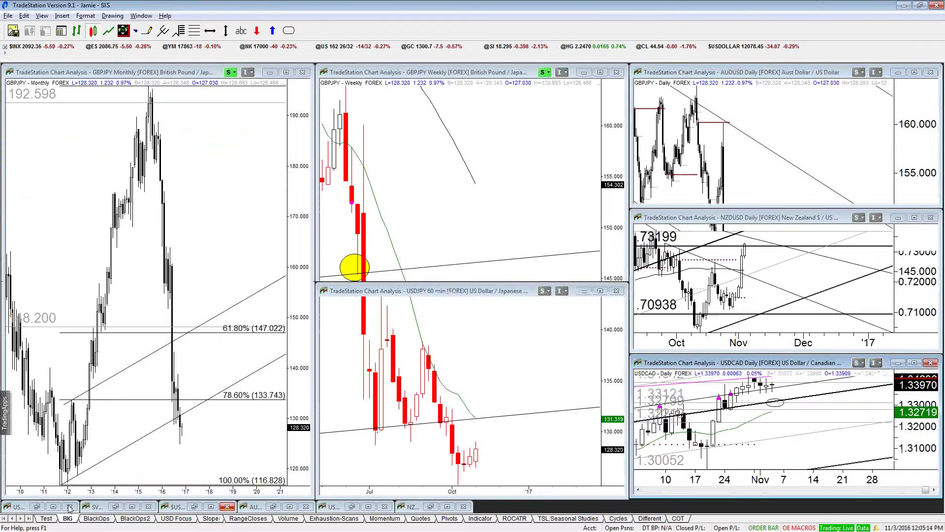
pyautogui.doubleClick(462, 72)
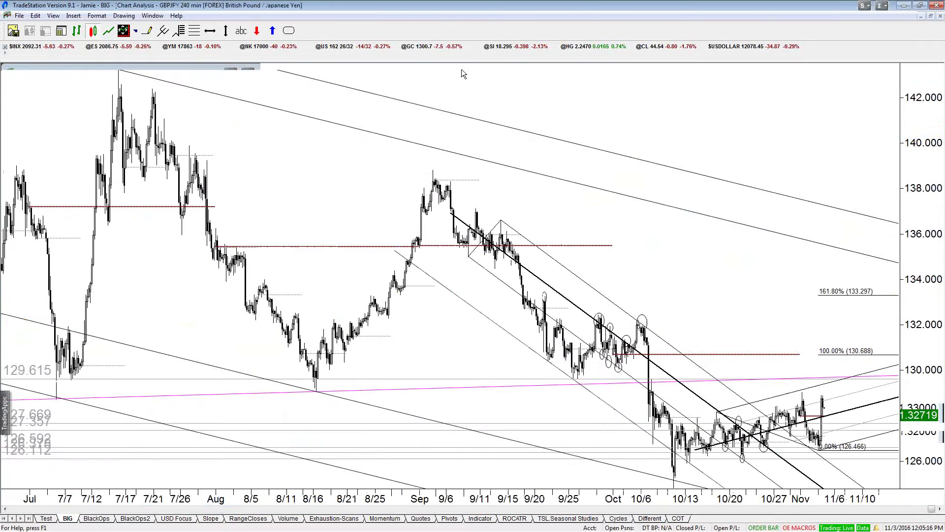
pyautogui.press('Up')
pyautogui.press('Up')
pyautogui.press('Up')
pyautogui.press('Up')
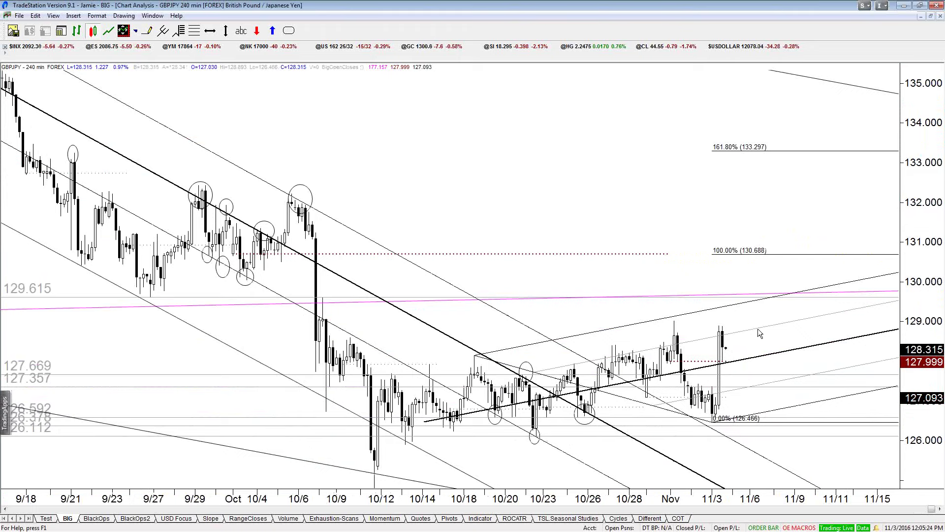
# Step: Check GBPJPY's price levels below the November 3 surge, down to the 127.357 line, with the crosshair
pyautogui.moveTo(751, 341); pyautogui.dragTo(743, 386)
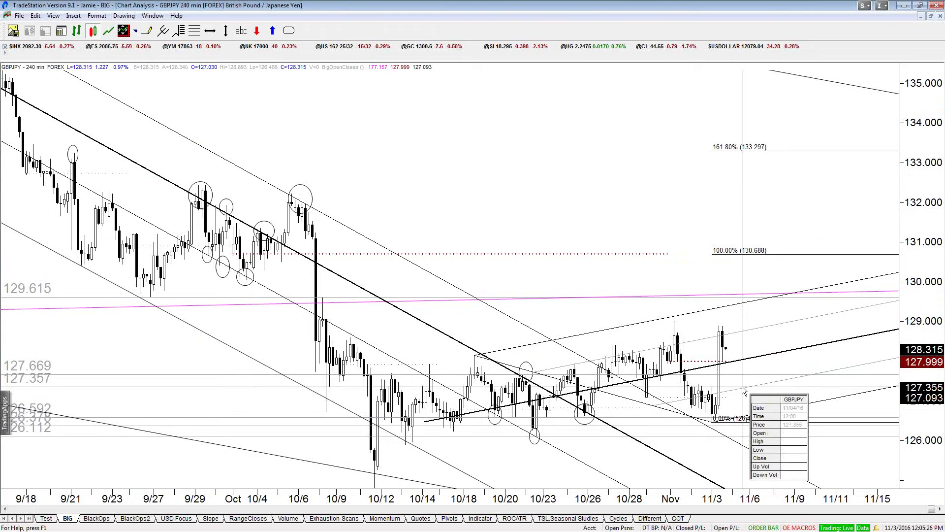
pyautogui.hotkey('ctrl', 'r')
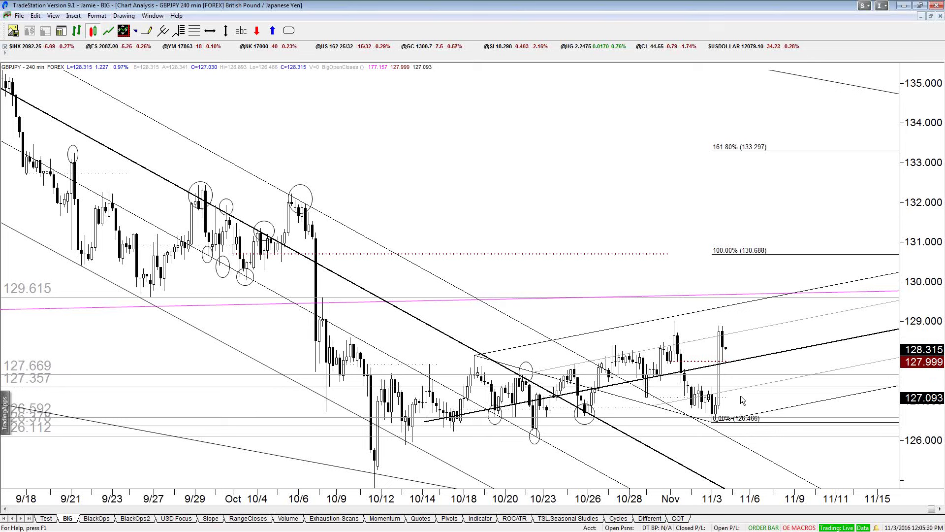
pyautogui.hotkey('ctrl', 'r')
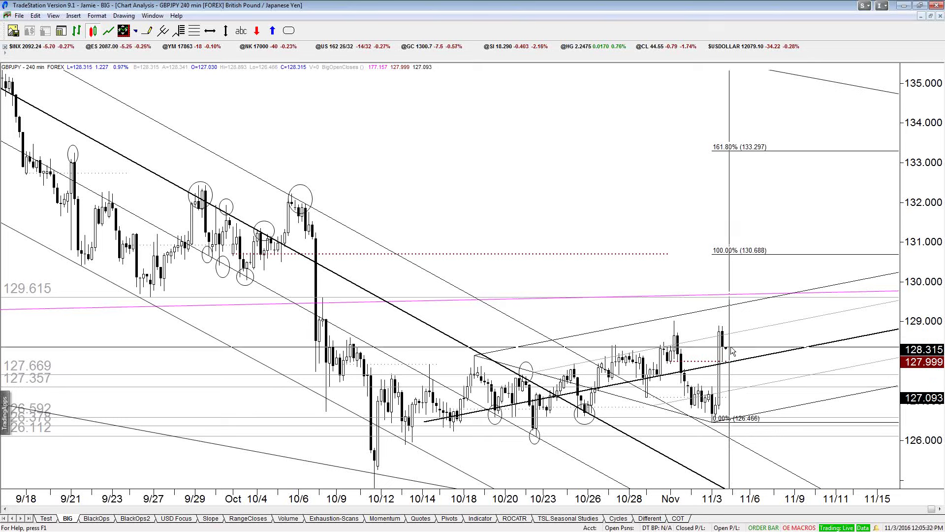
pyautogui.hotkey('ctrl', 'r')
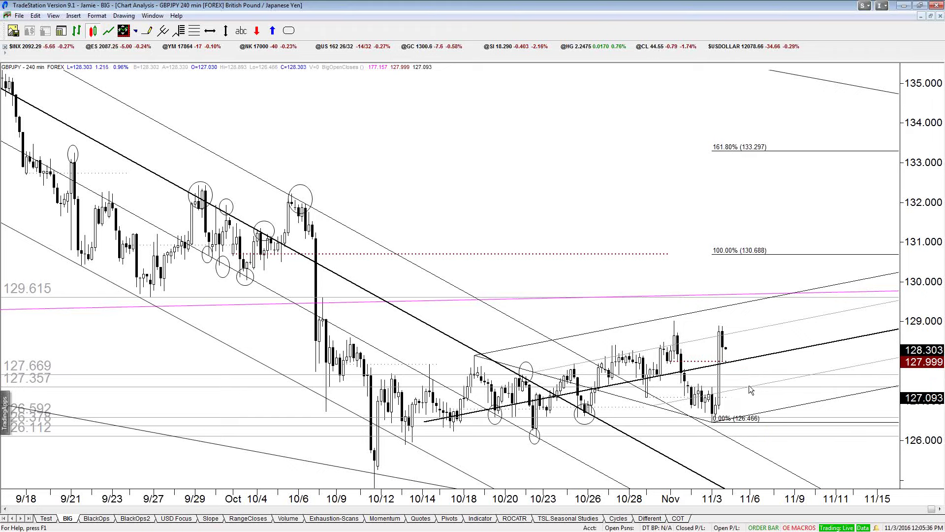
pyautogui.hotkey('ctrl', 'r')
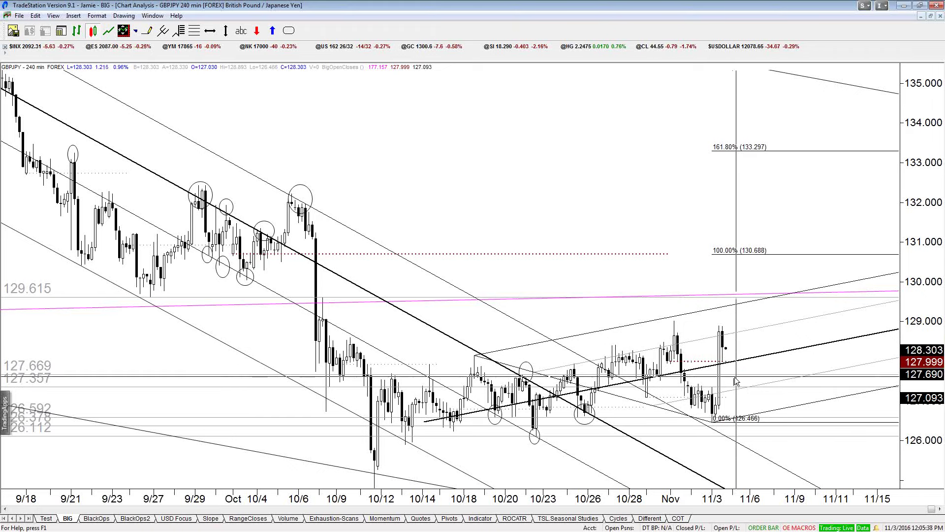
pyautogui.hotkey('ctrl', 'r')
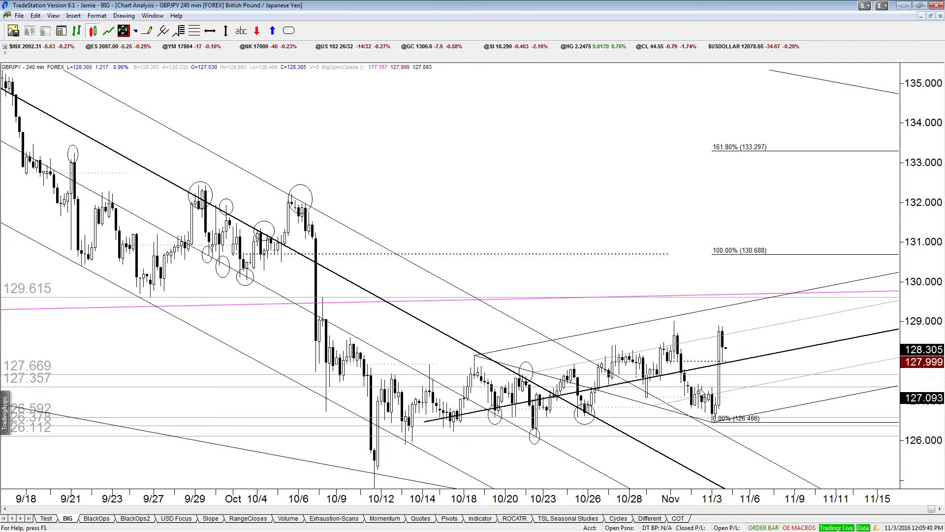
# Step: Lower the 127.669 horizontal line to 127.495 and examine GBPJPY against the rising channel and the extension levels above
pyautogui.moveTo(690, 375); pyautogui.dragTo(688, 386)
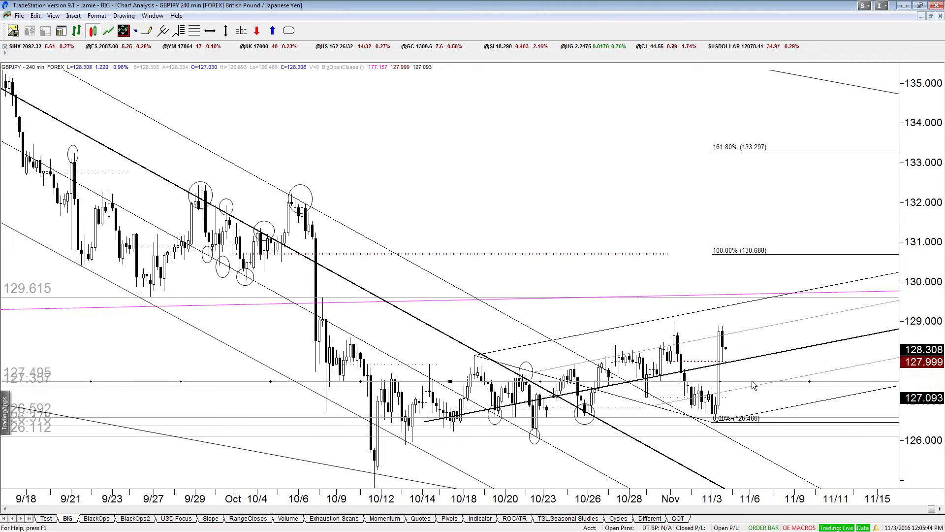
pyautogui.moveTo(727, 371)
pyautogui.mouseDown()
pyautogui.moveTo(699, 373)
pyautogui.moveTo(713, 374)
pyautogui.mouseUp()
pyautogui.moveTo(747, 374); pyautogui.dragTo(771, 224)
pyautogui.scroll(-2, 679, 206)
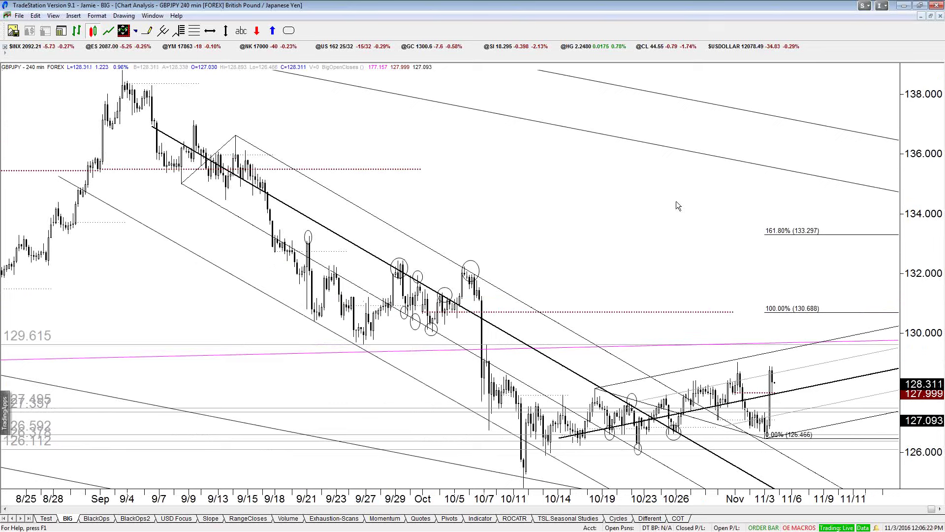
# Step: Tile the charts again and look over the currency pairs in the BIG, USD Focus and BlackOps2 workspaces
pyautogui.doubleClick(722, 185)
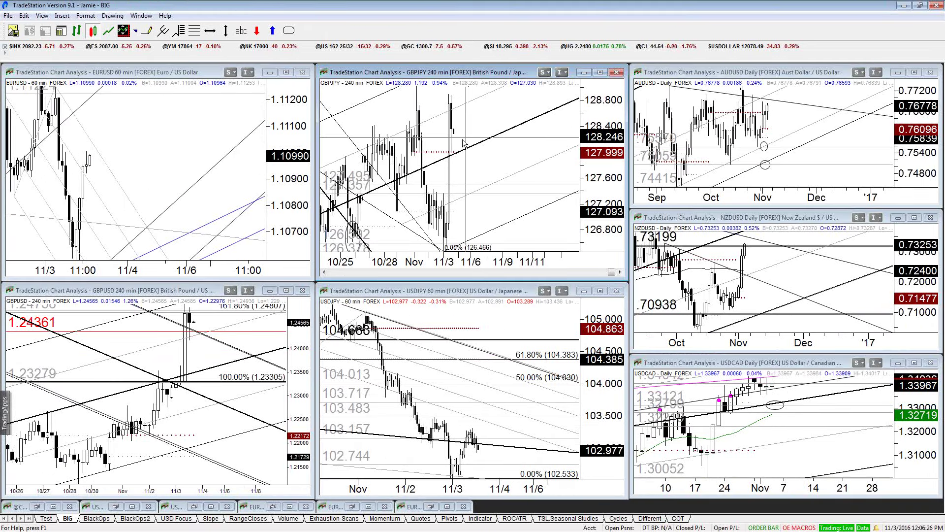
pyautogui.click(160, 165)
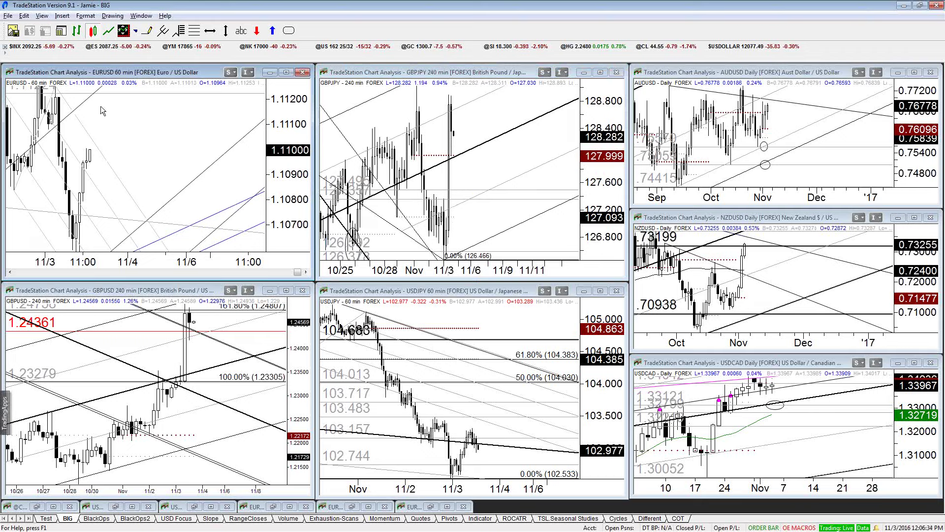
pyautogui.click(821, 178)
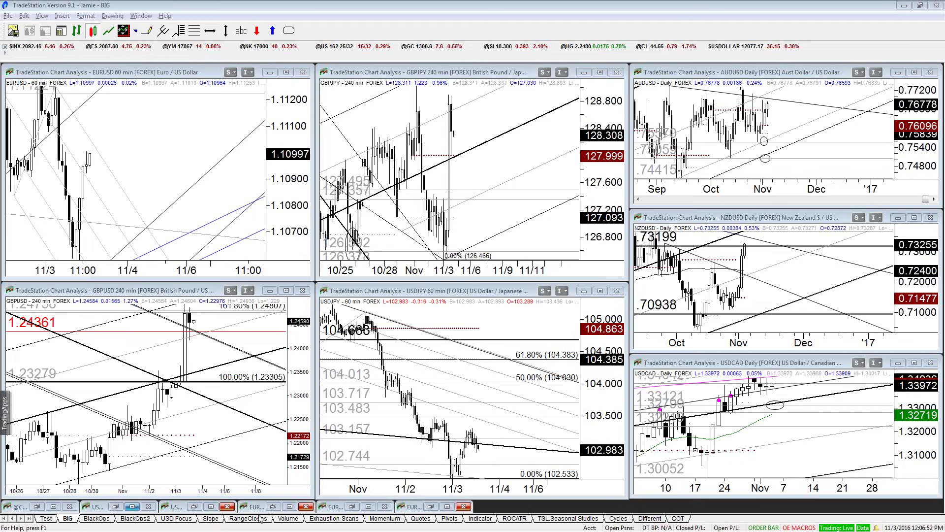
pyautogui.click(177, 520)
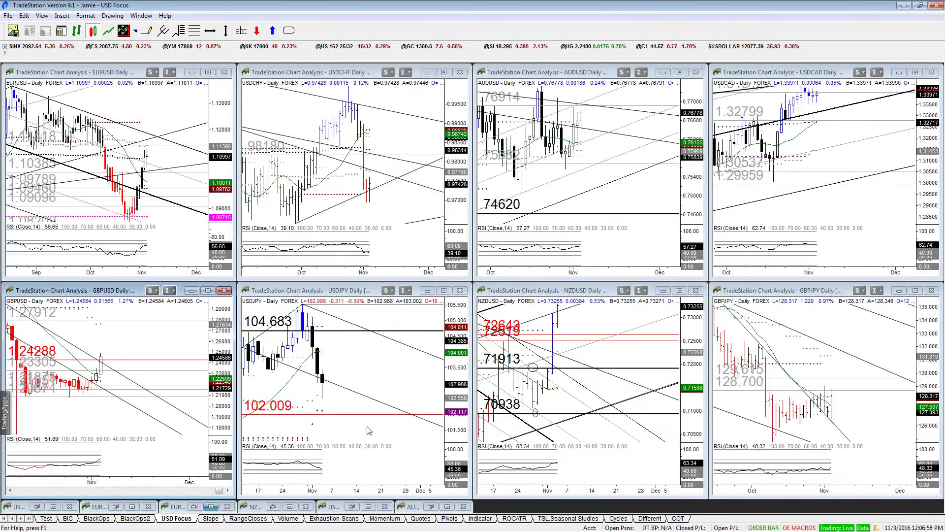
pyautogui.click(135, 519)
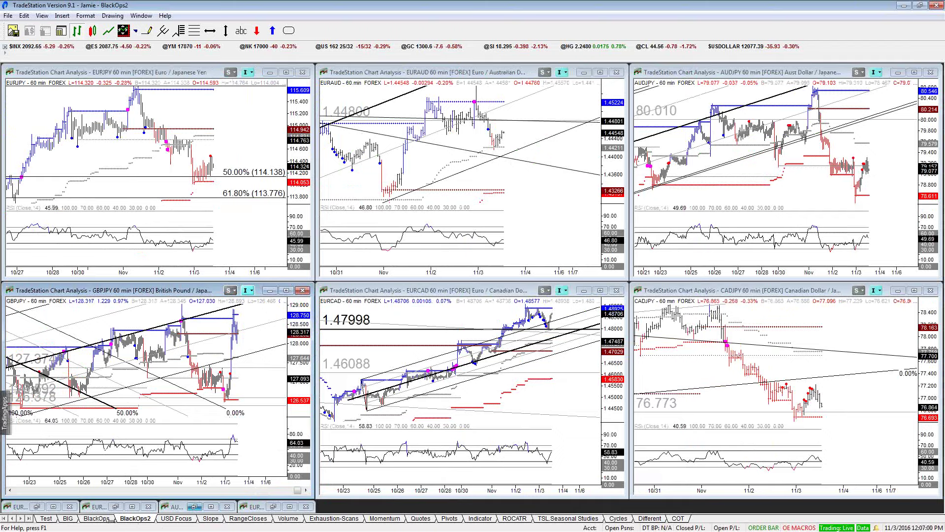
# Step: View the minimized EURCAD daily and EURAUD 240-minute charts, ending on the EURAUD 60-minute chart at full size
pyautogui.click(290, 506)
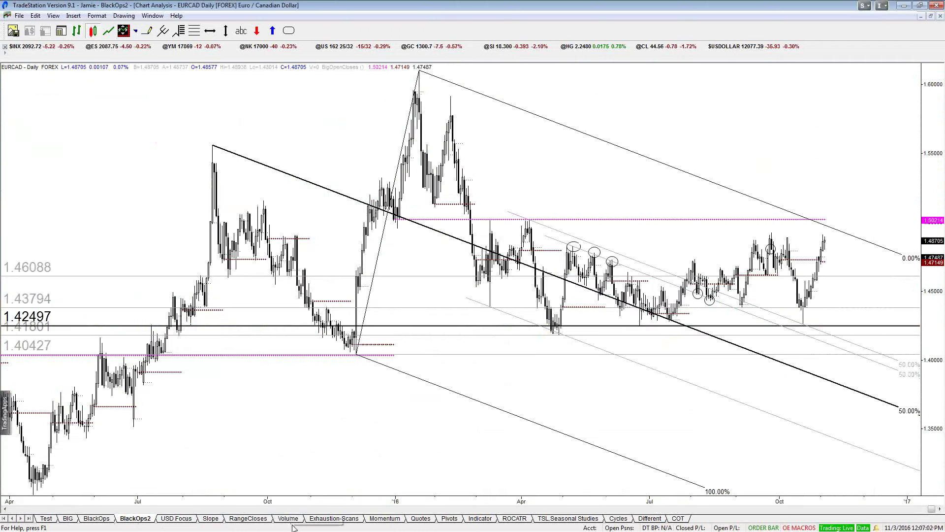
pyautogui.click(931, 16)
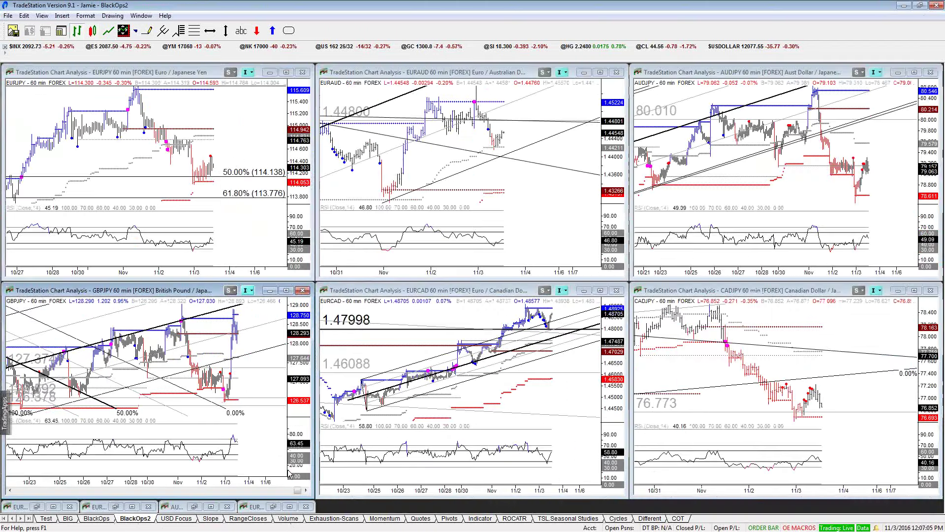
pyautogui.click(53, 507)
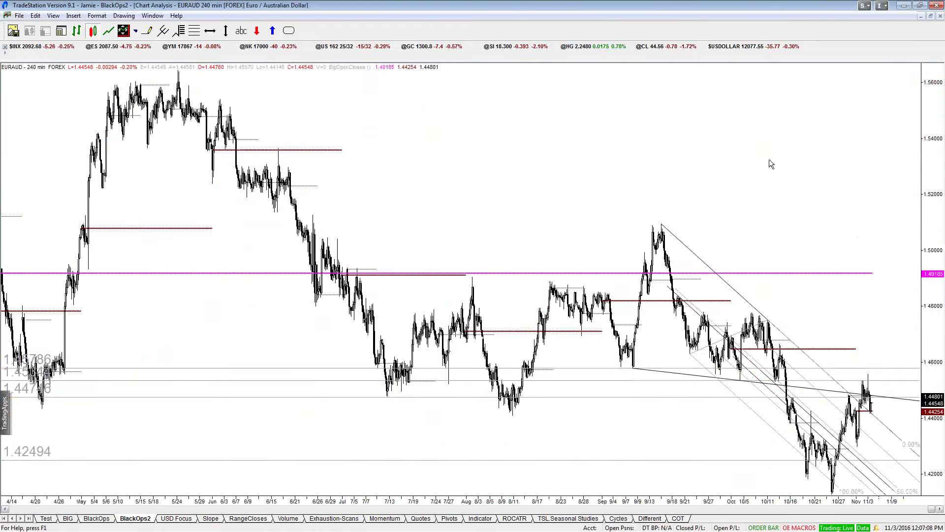
pyautogui.click(920, 16)
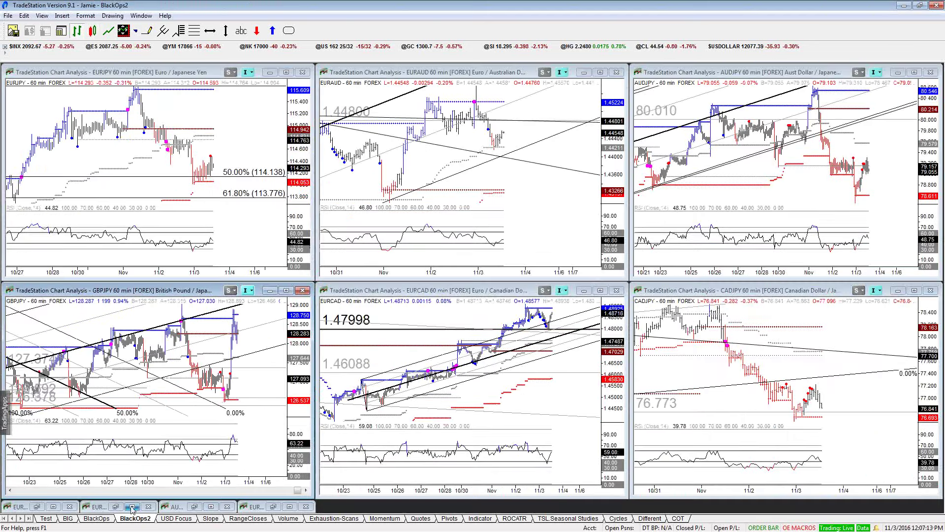
pyautogui.click(132, 508)
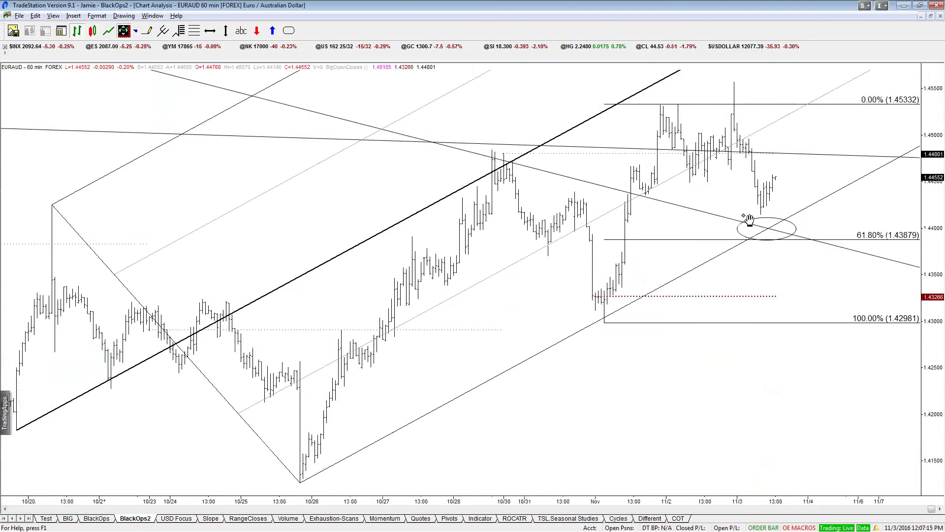
# Step: Examine EURAUD's 60-minute rising channel over a wider price and time range and turn off background dragging
pyautogui.press('Down')
pyautogui.press('Down')
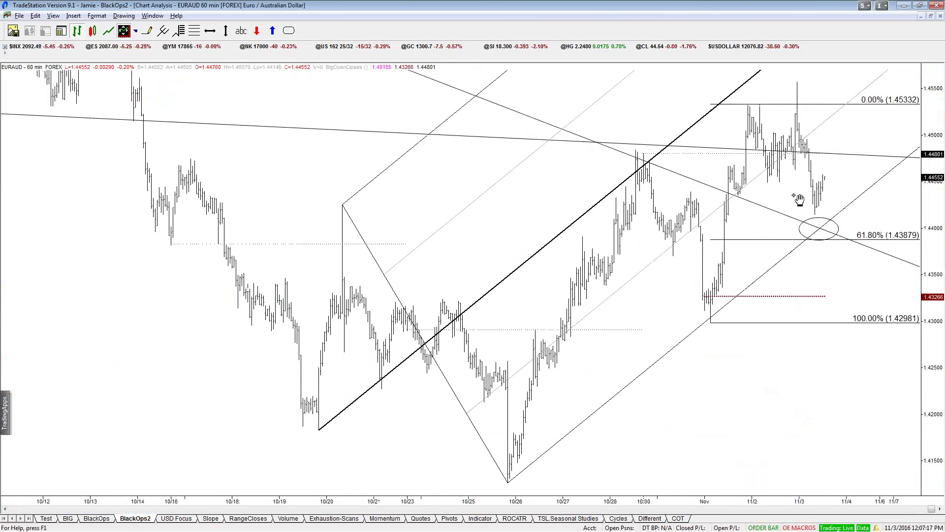
pyautogui.moveTo(935, 203); pyautogui.dragTo(936, 278)
pyautogui.moveTo(839, 326); pyautogui.dragTo(747, 362)
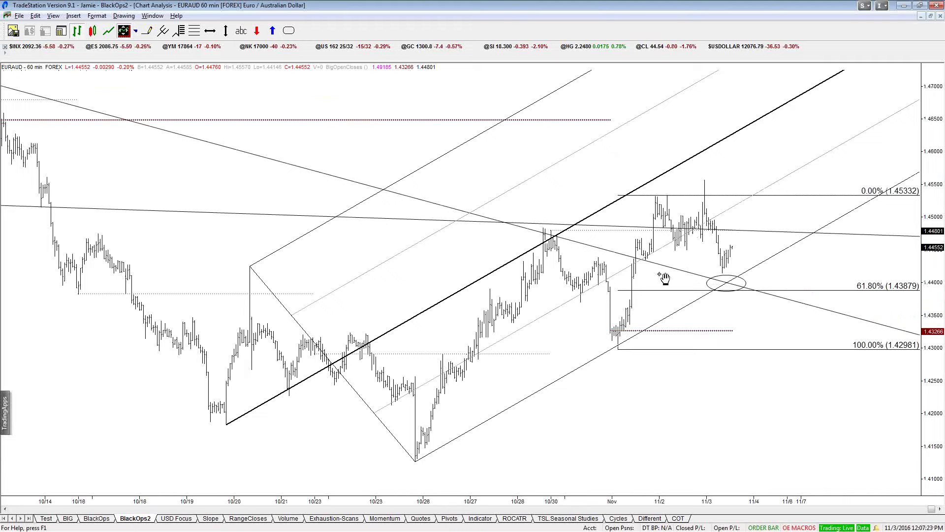
pyautogui.click(129, 29)
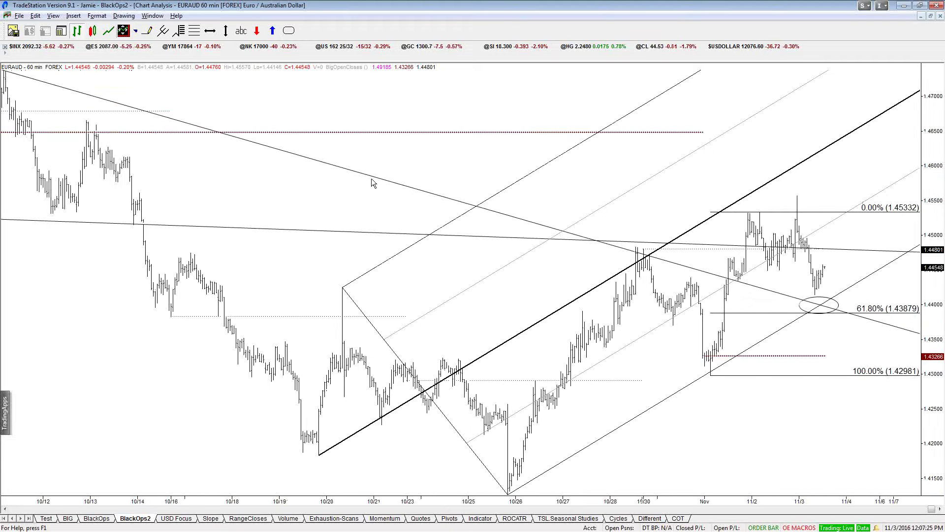
# Step: Follow EURAUD's descending trendline from the mid-September high to its crossing with the rising channel
pyautogui.scroll(-6, 371, 179)
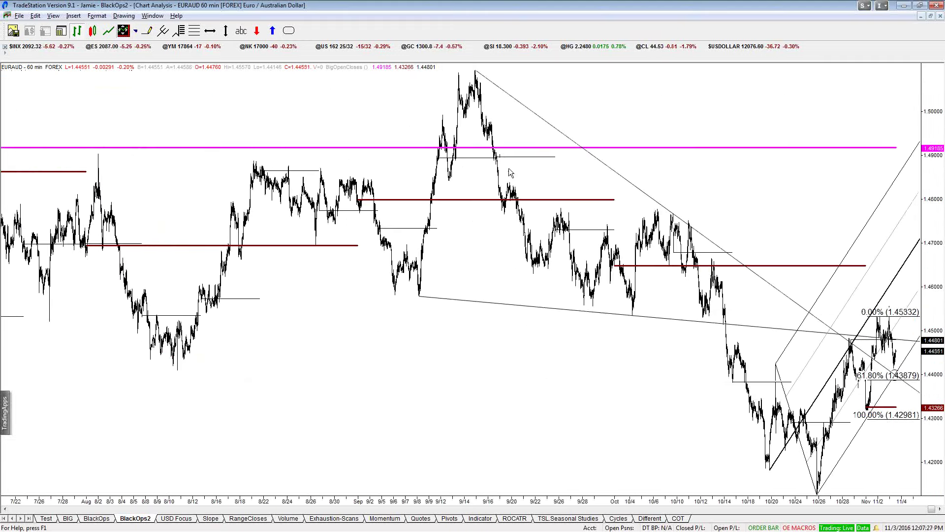
pyautogui.scroll(3, 487, 105)
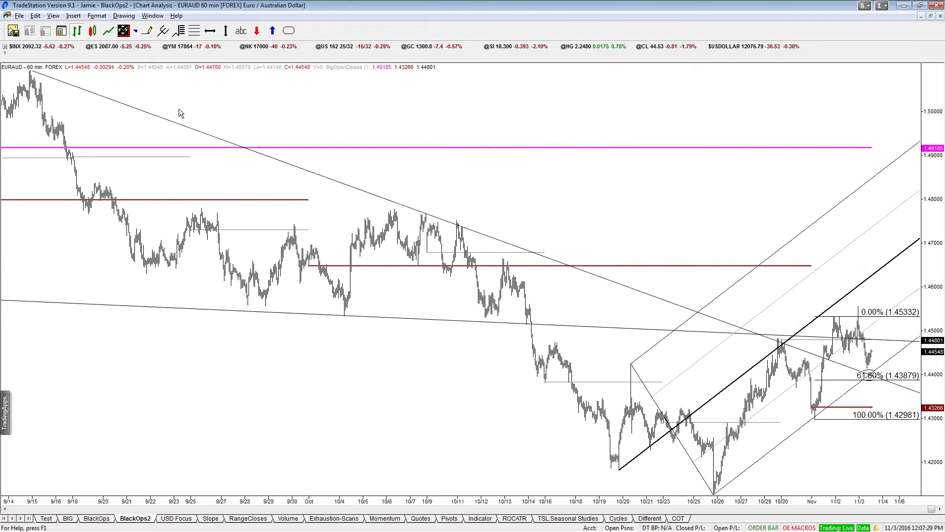
pyautogui.moveTo(31, 74)
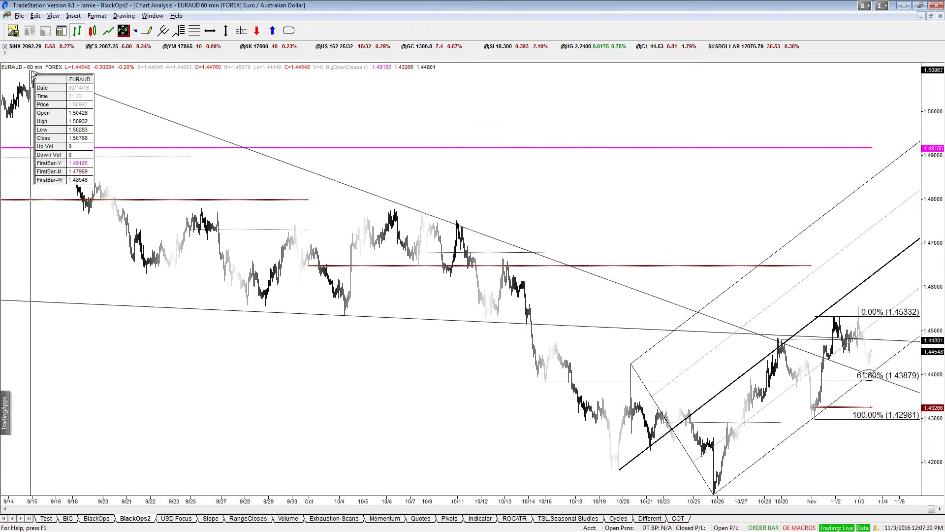
pyautogui.moveTo(474, 254)
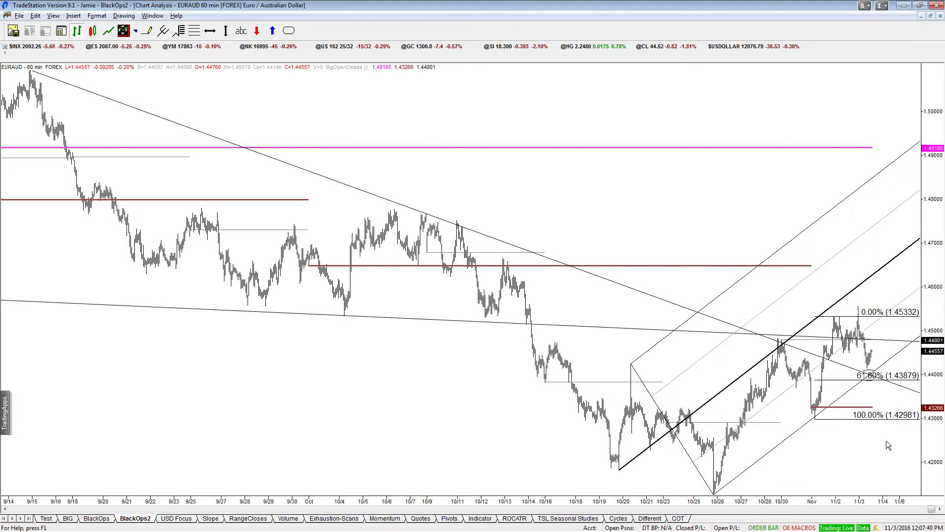
# Step: Examine up close the circled EURAUD support zone where the trendlines cross near the 61.80% retracement at 1.43879
pyautogui.press('Up')
pyautogui.press('Up')
pyautogui.press('Up')
pyautogui.press('Up')
pyautogui.press('Up')
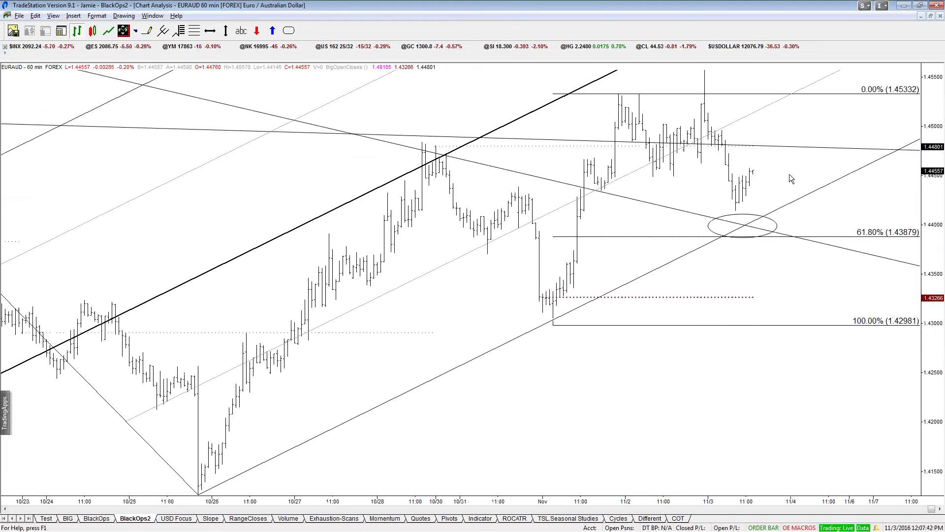
pyautogui.click(796, 201)
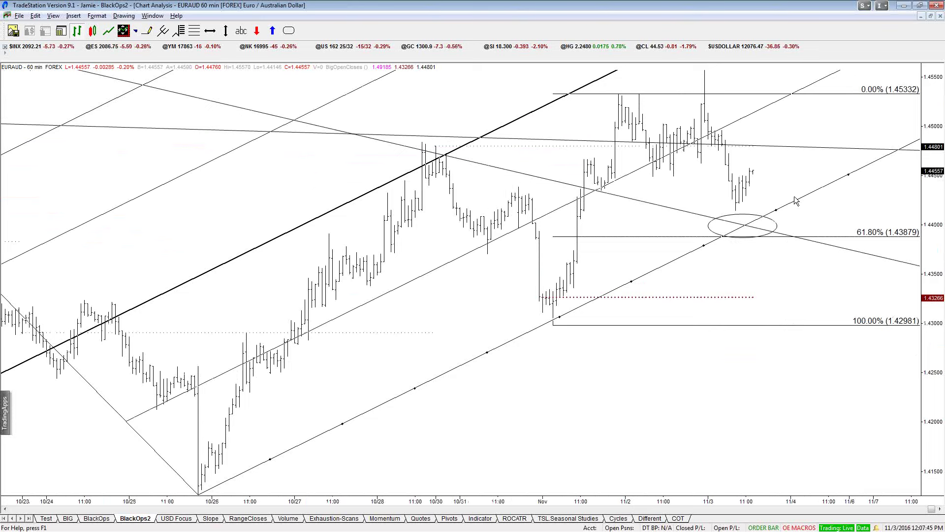
pyautogui.click(616, 434)
pyautogui.click(719, 411)
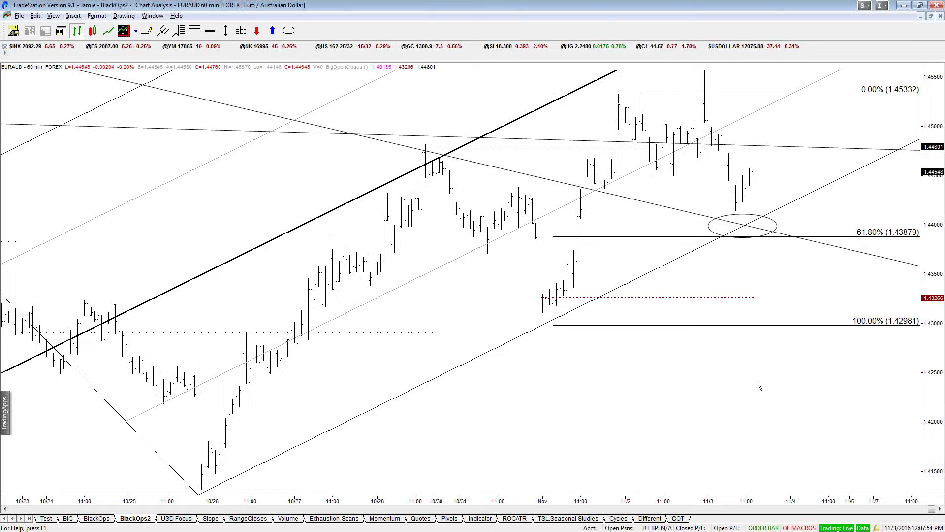
# Step: Return to the Slope workspace and load EURAUD in the linked monthly, weekly and daily charts
pyautogui.hotkey('ctrl', 'F5')
pyautogui.click(380, 173)
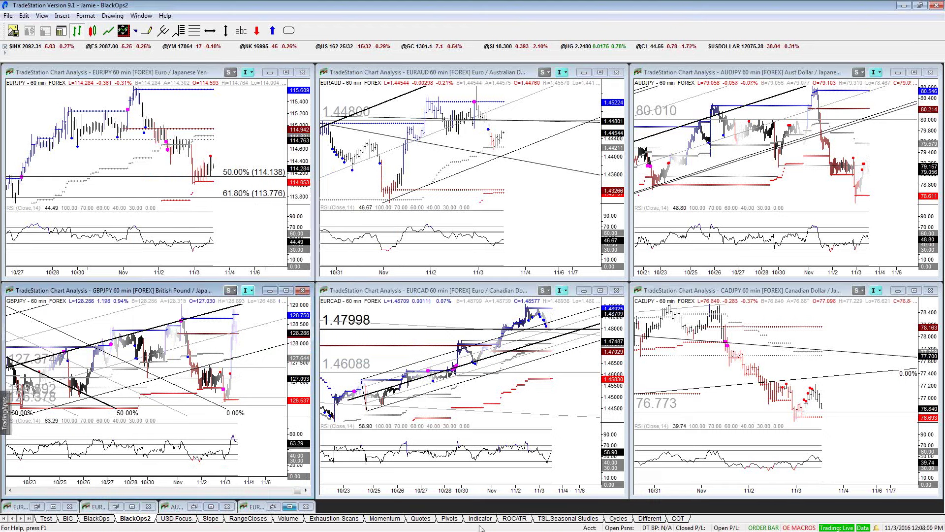
pyautogui.click(212, 520)
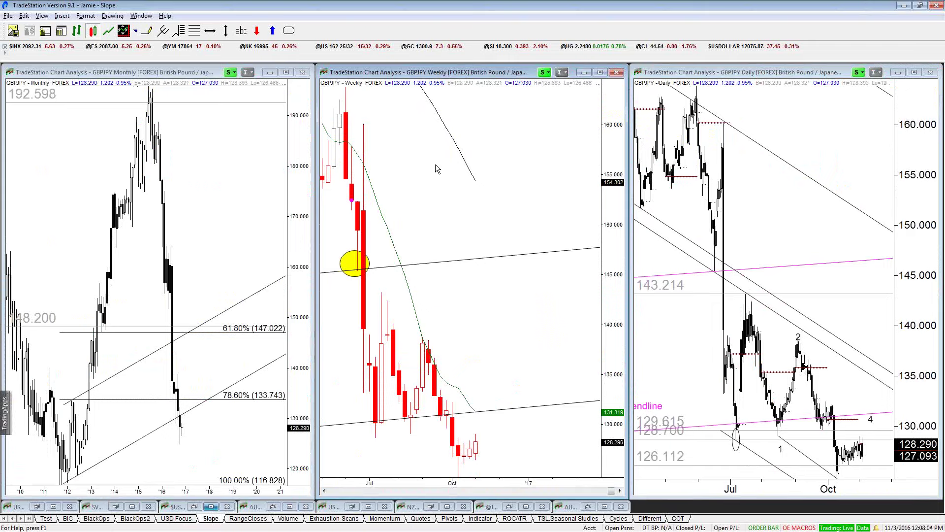
pyautogui.write('EURAUD')
pyautogui.press('Return')
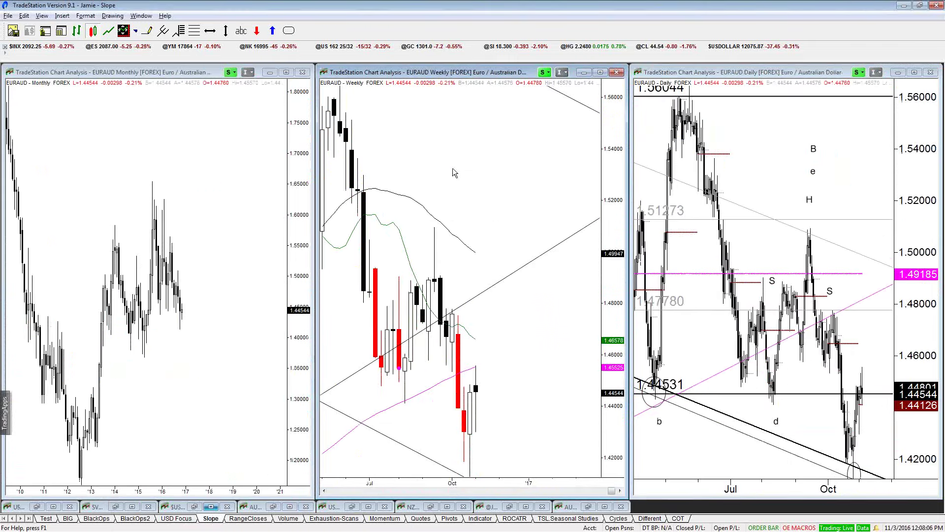
# Step: View the EURAUD weekly chart full size back to 2013 and inspect the descending trendline under the October low
pyautogui.hotkey('ctrl', 'F10')
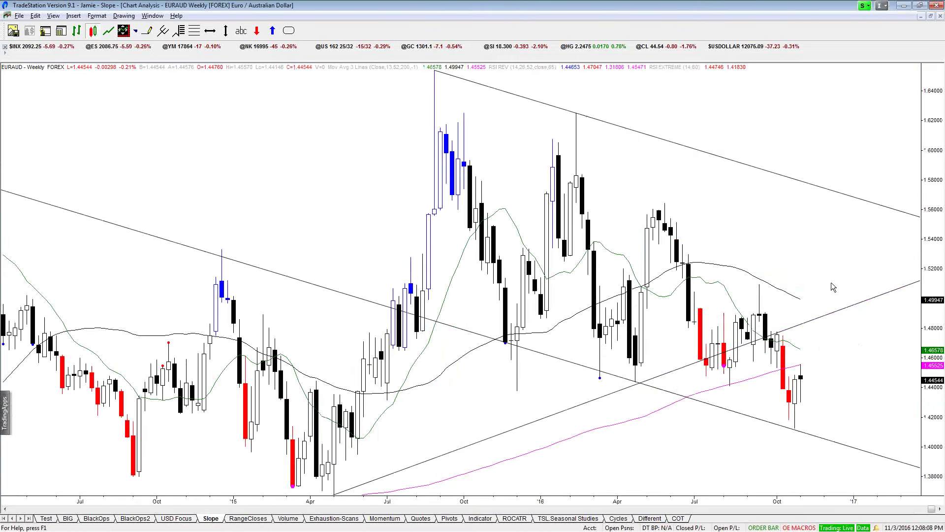
pyautogui.scroll(-2, 833, 288)
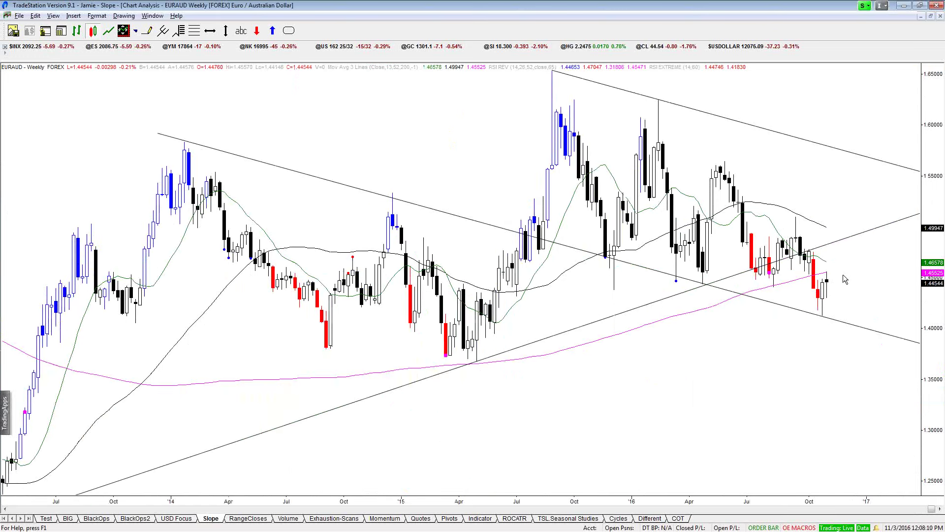
pyautogui.rightClick(819, 318)
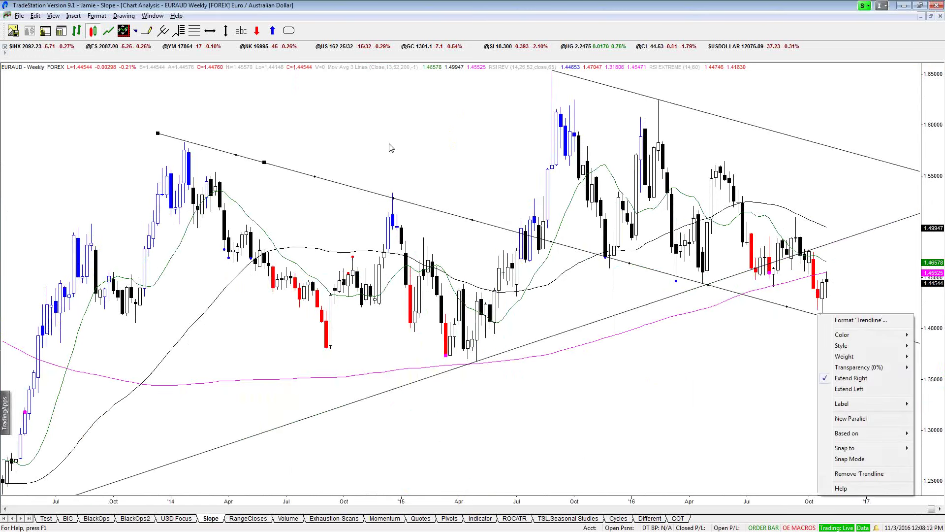
pyautogui.click(380, 139)
# Step: With Snap Mode on, draw an Andrew's pitchfork from the early 2014 high through the September 2014 low and August 2015 high
pyautogui.click(124, 16)
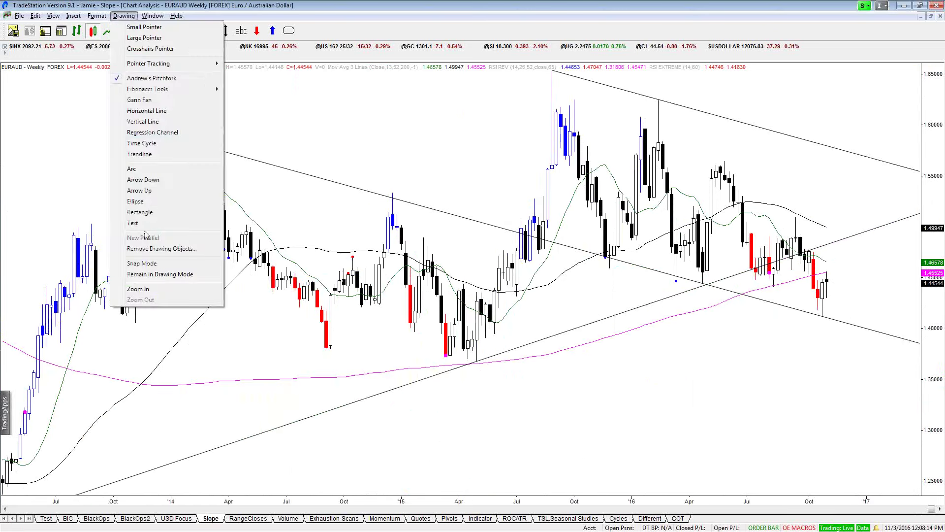
pyautogui.click(158, 269)
pyautogui.moveTo(184, 143)
pyautogui.mouseDown()
pyautogui.moveTo(481, 376)
pyautogui.moveTo(329, 365)
pyautogui.mouseUp()
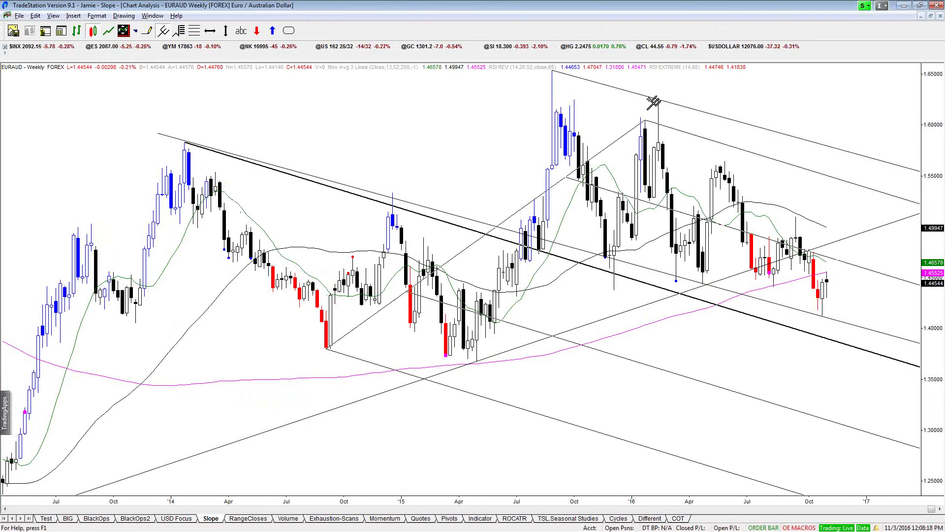
pyautogui.click(556, 74)
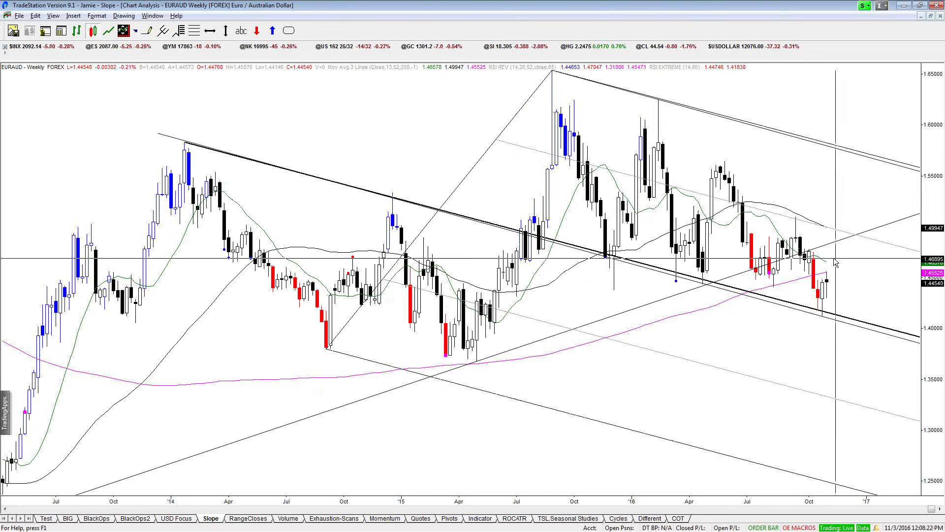
# Step: Check EURAUD's recent weekly bars against the pitchfork's median line and delete the older descending trendline beside it
pyautogui.moveTo(852, 266); pyautogui.dragTo(826, 245)
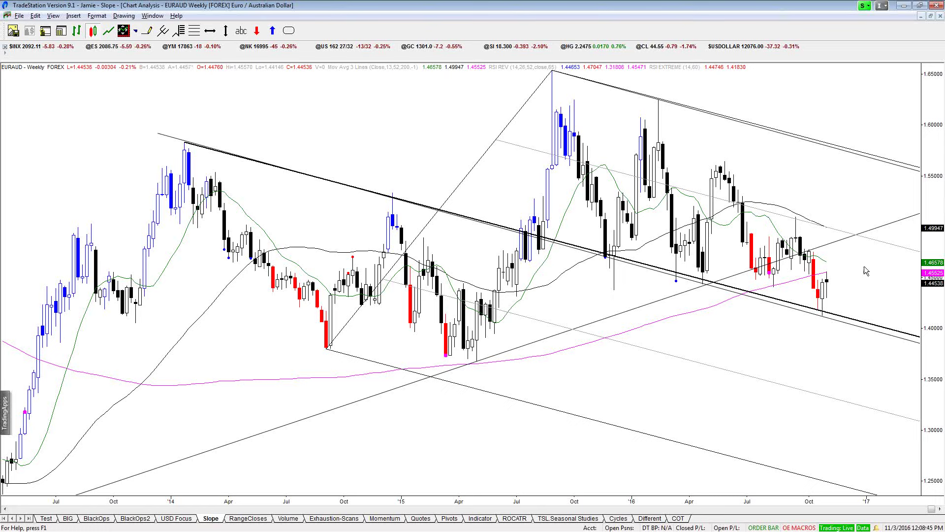
pyautogui.moveTo(855, 287); pyautogui.dragTo(857, 235)
pyautogui.click(159, 136)
pyautogui.press('Delete')
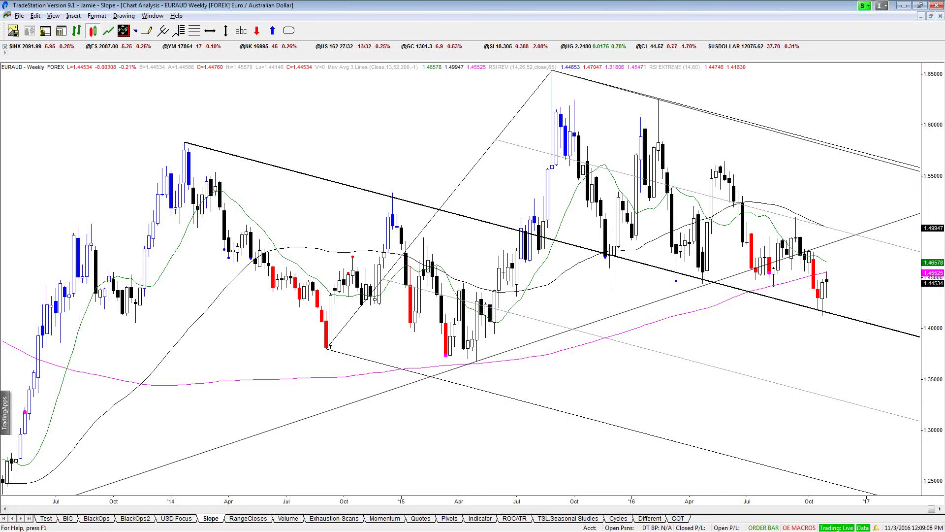